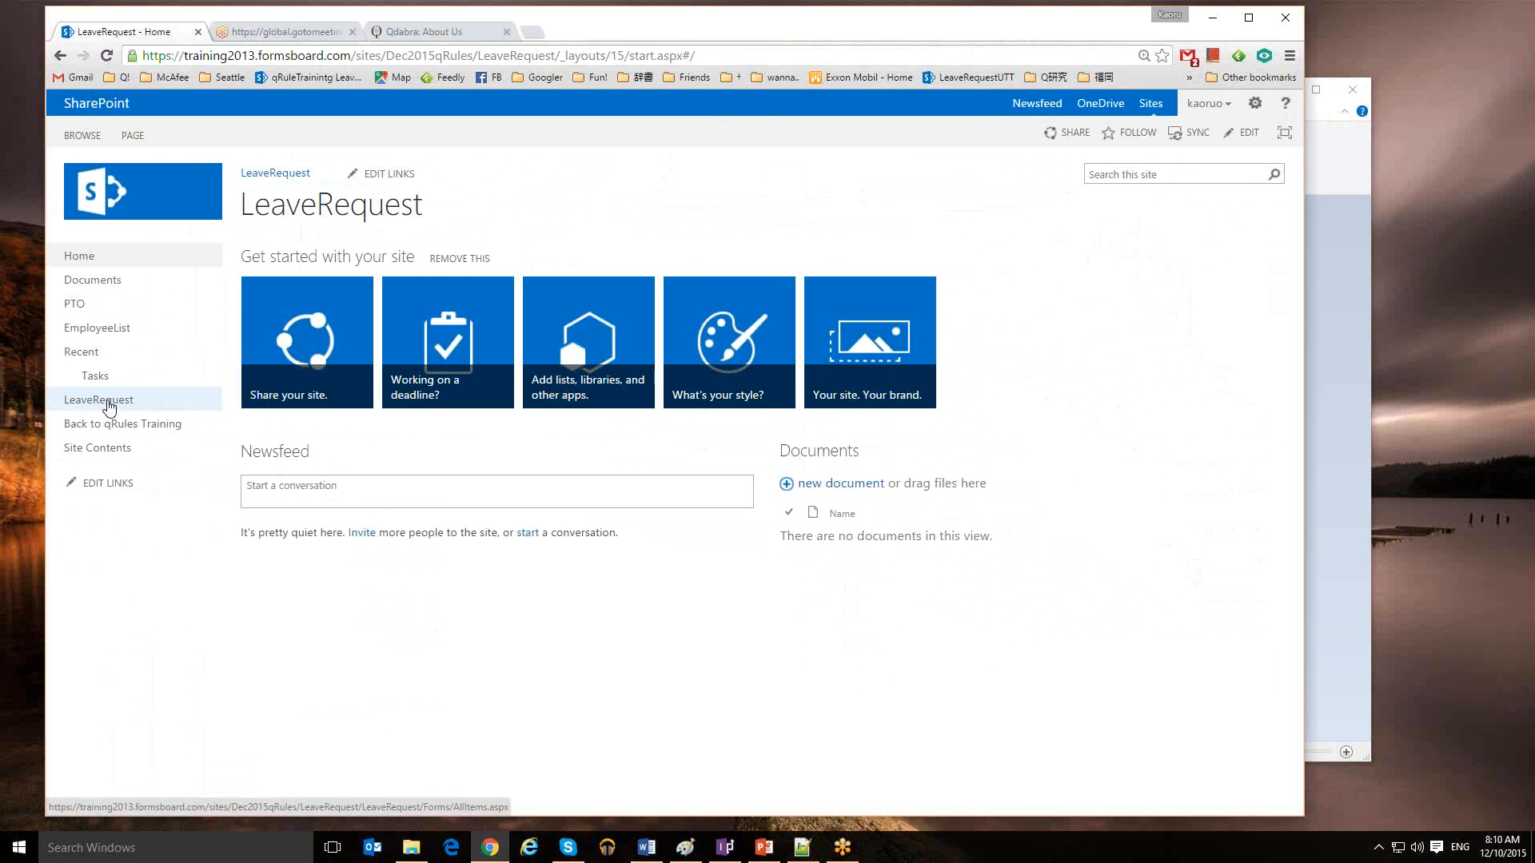
Start a new Leave Request Form from the LeaveRequest library and open the requester Name list
click(109, 408)
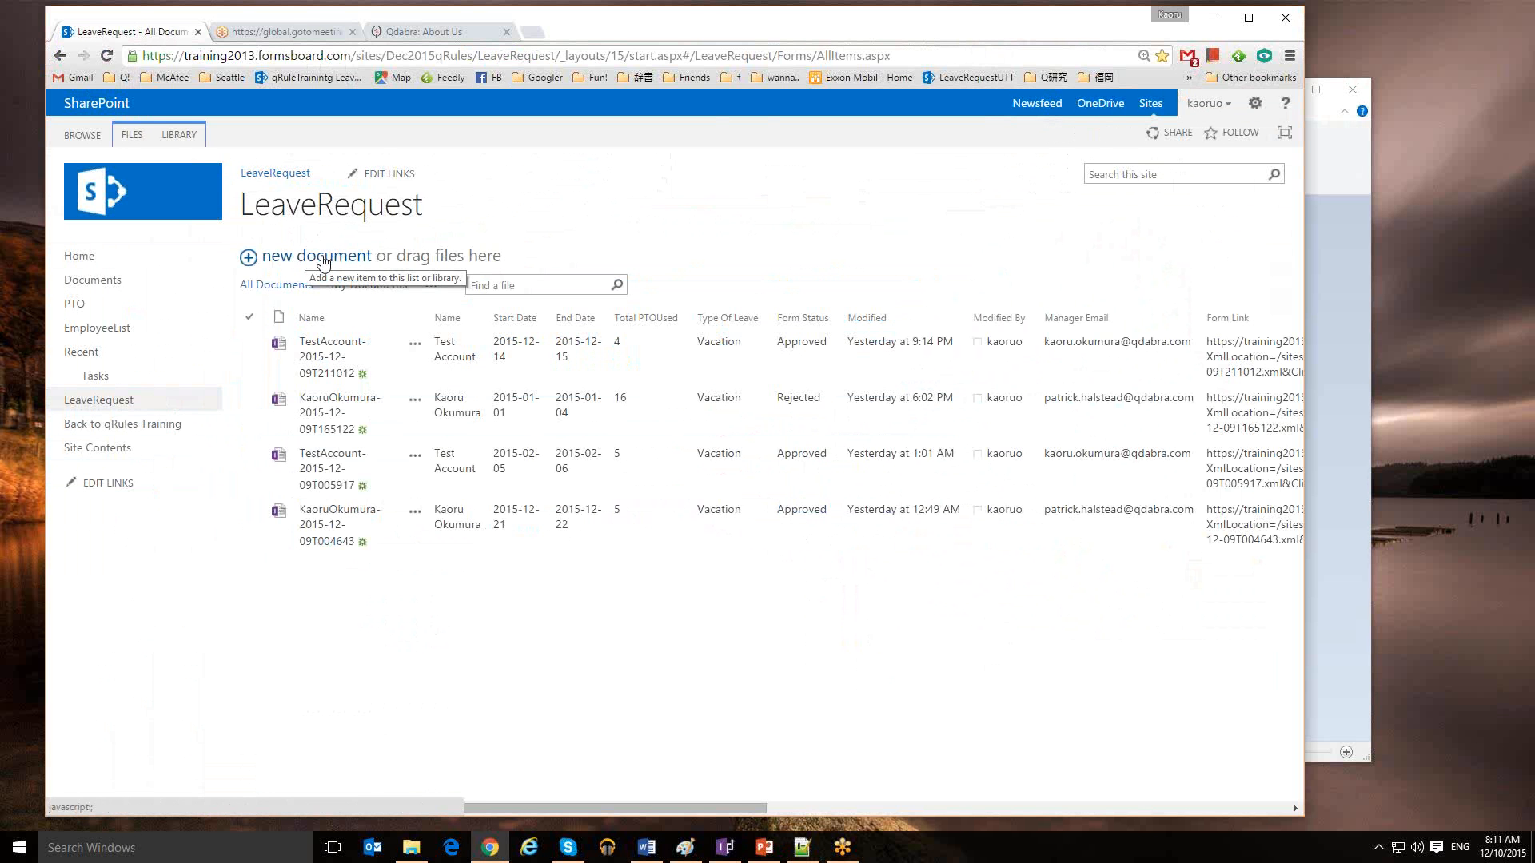
click(320, 257)
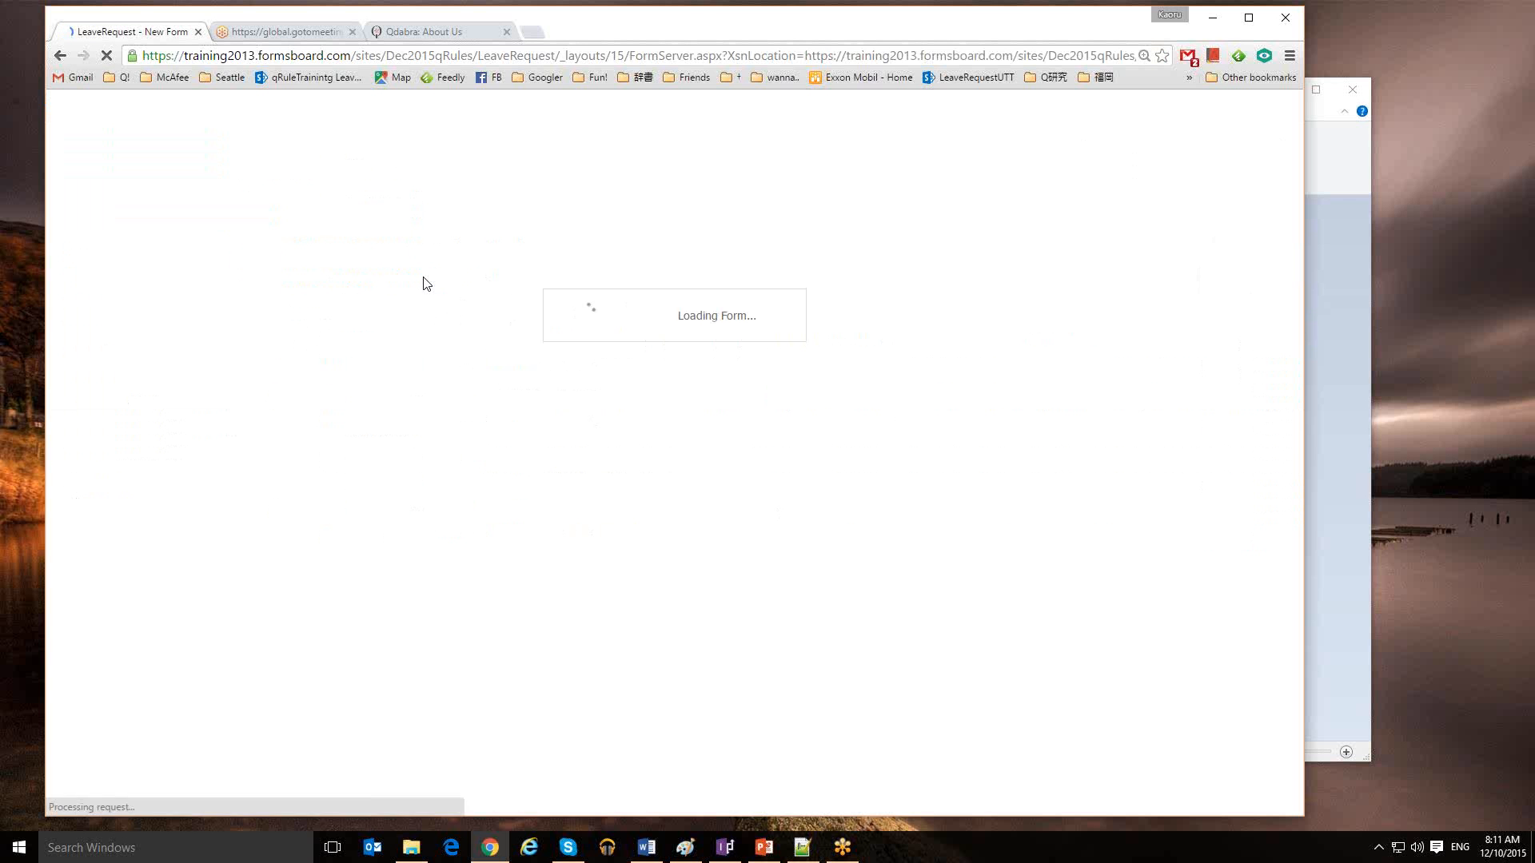
click(507, 451)
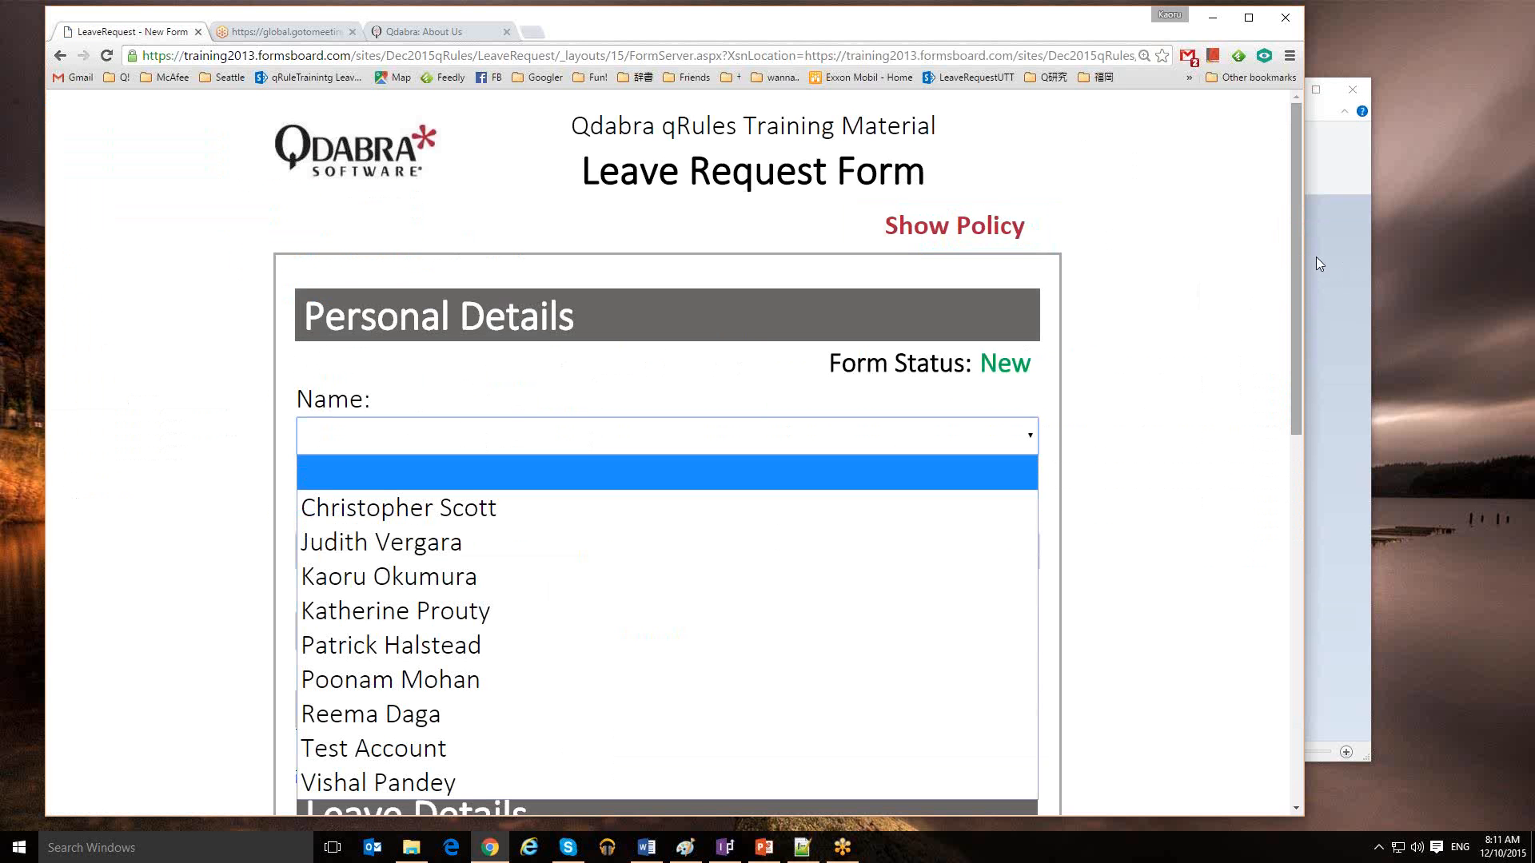
drag(1297, 248, 1294, 257)
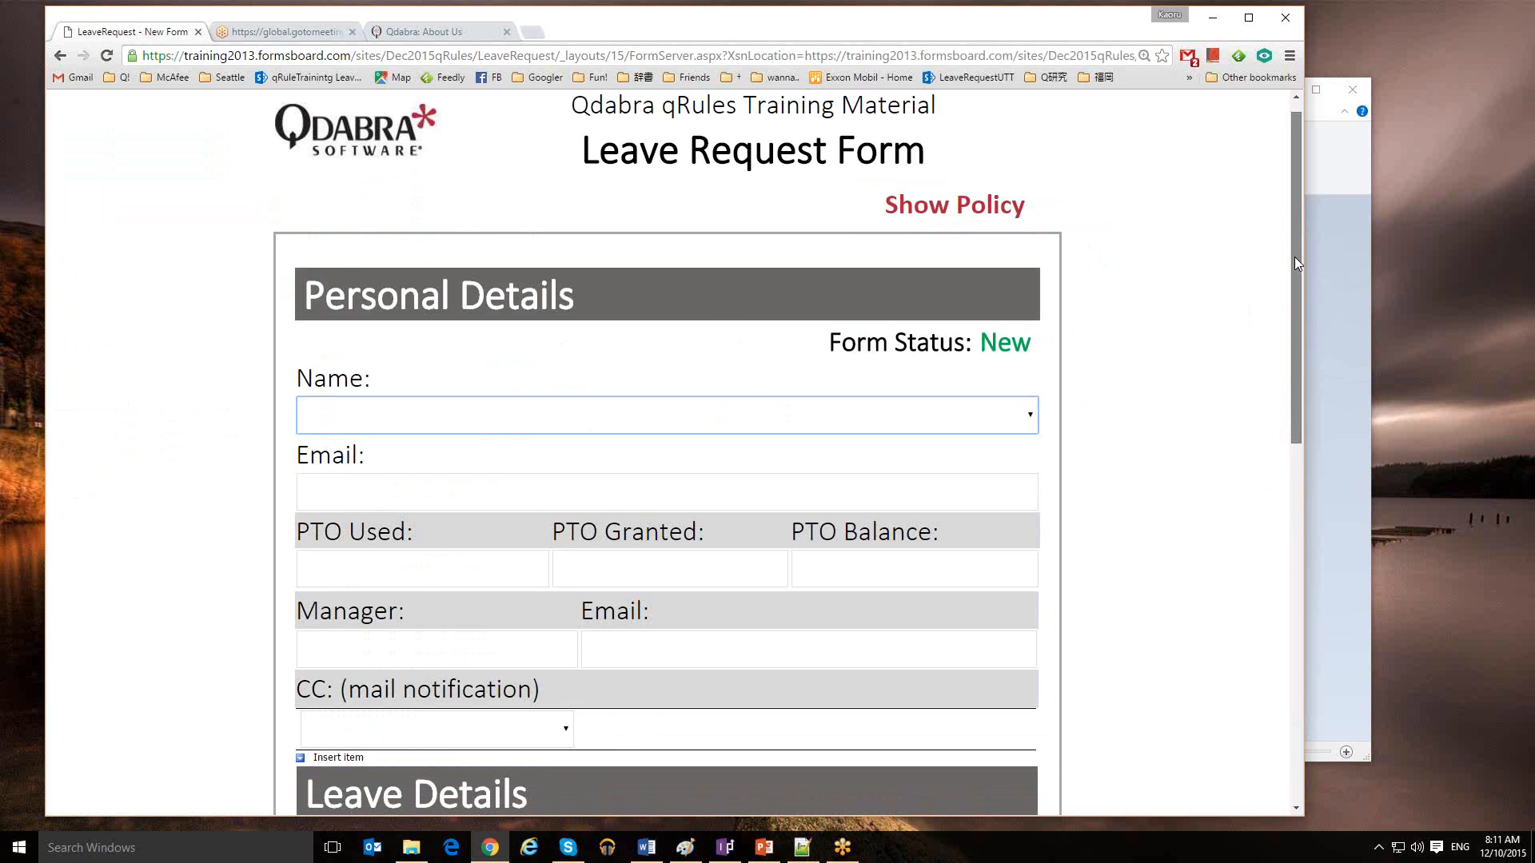
click(1031, 424)
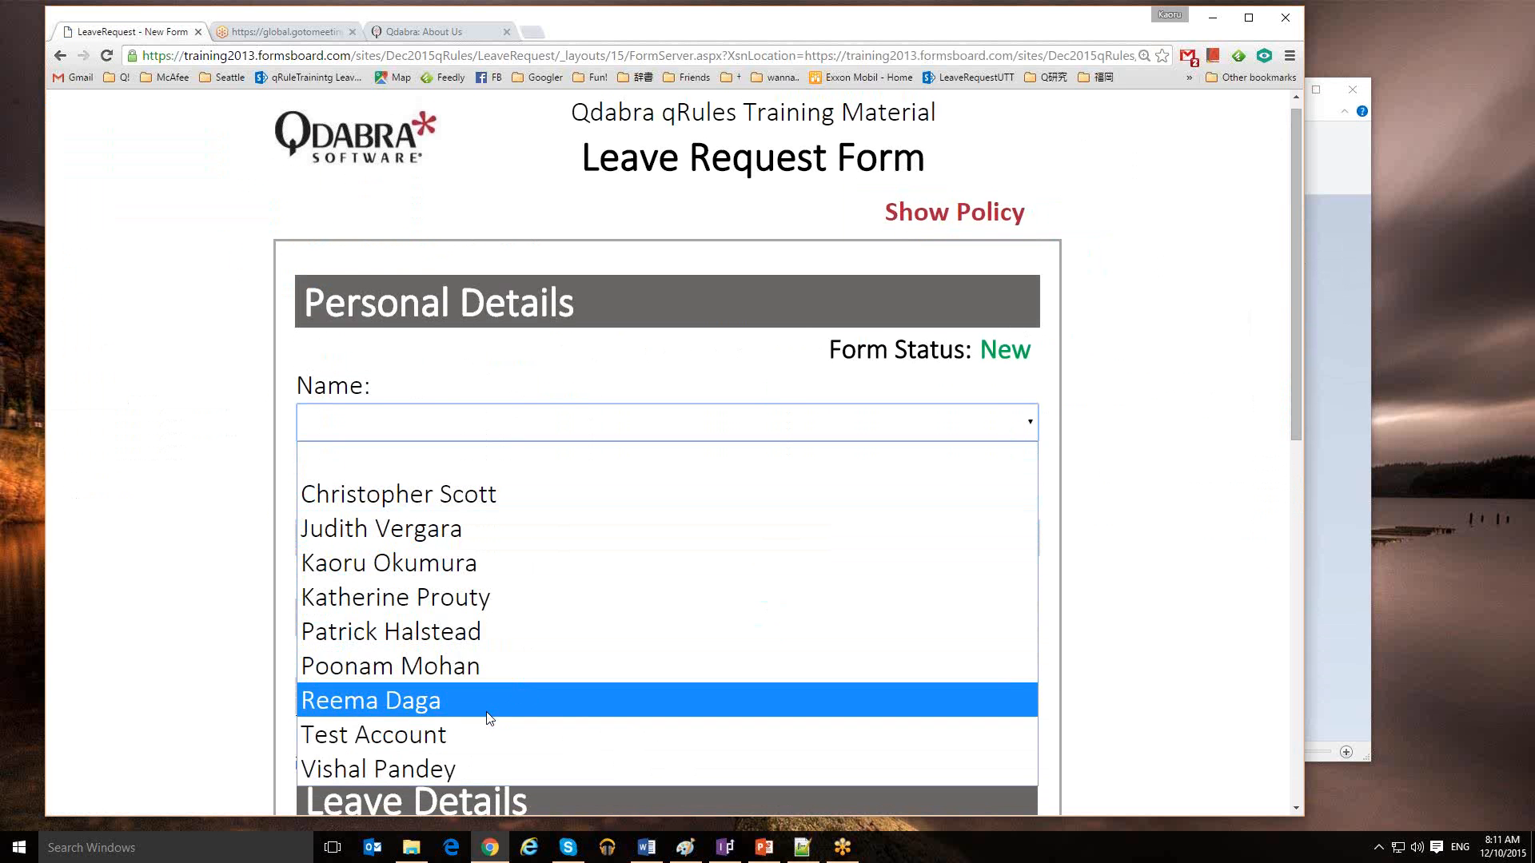
Choose Test Account as requester, auto-filling email, manager and PTO 9.0 / 60.0 / 51.0
click(432, 741)
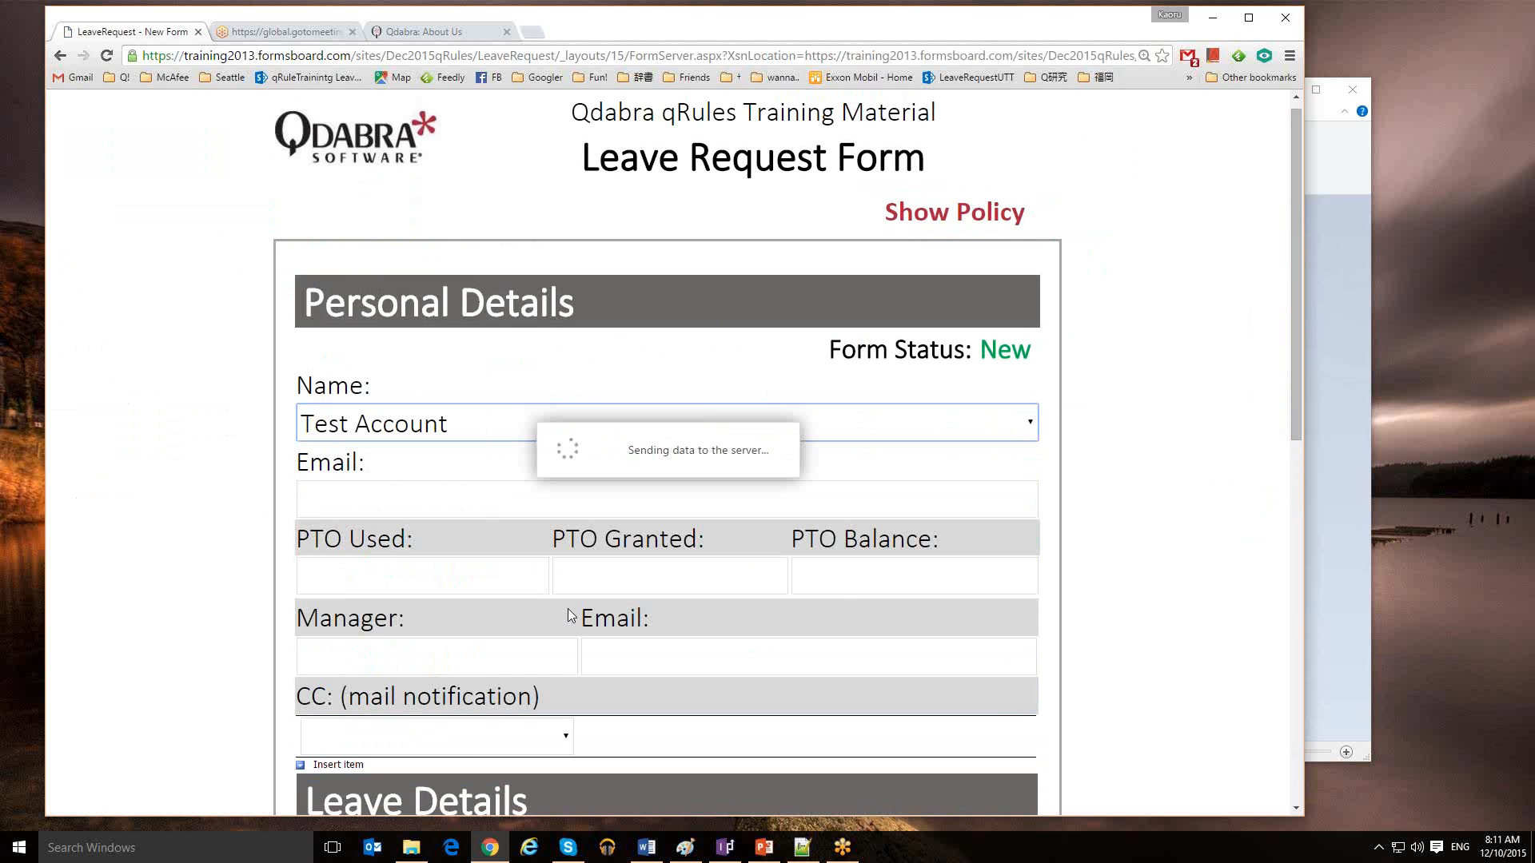
drag(1294, 403, 1292, 458)
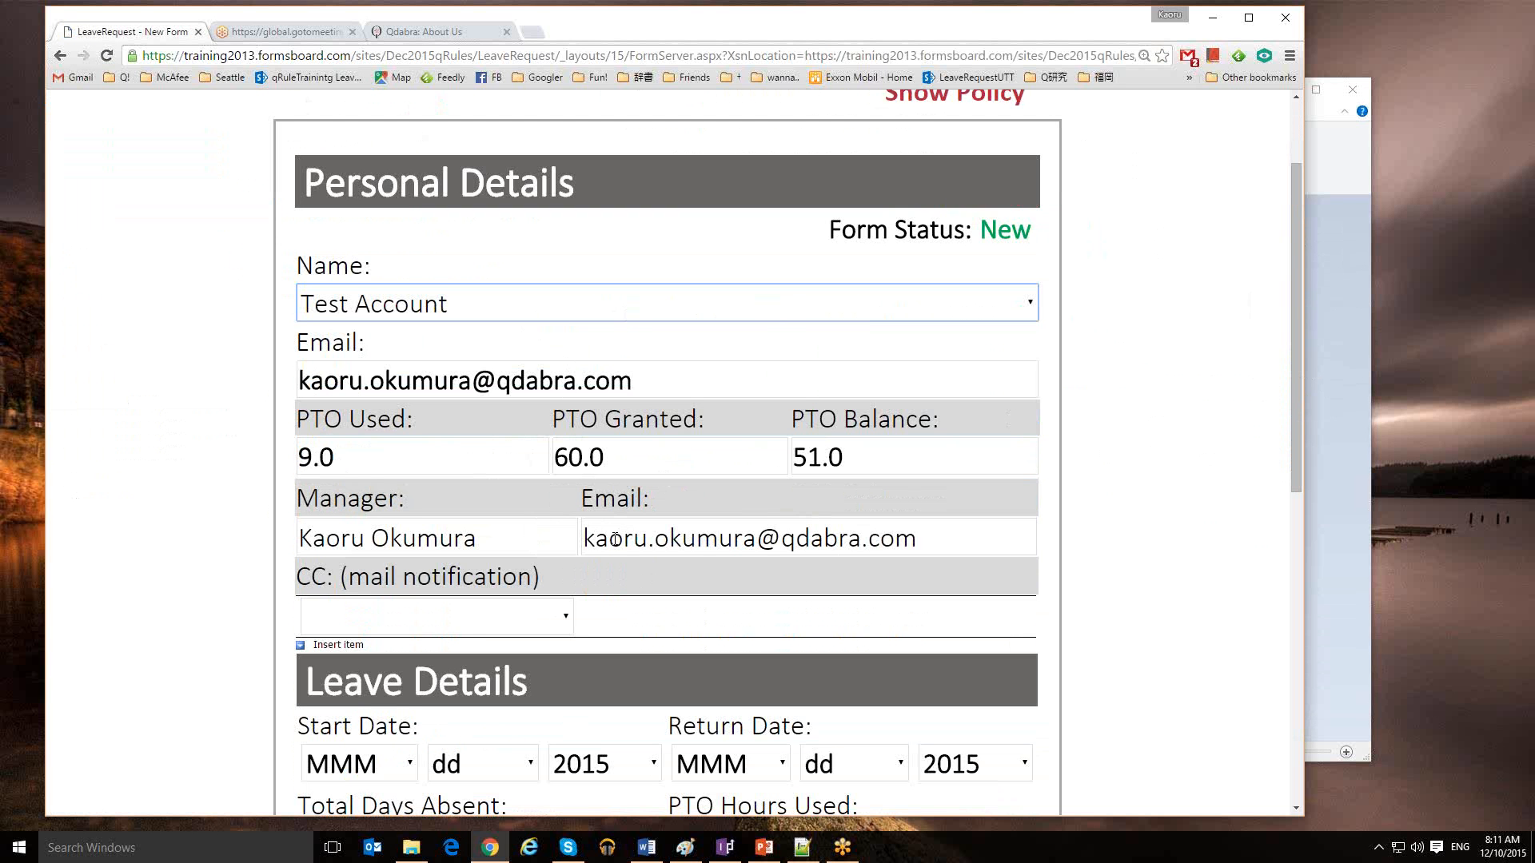
click(476, 625)
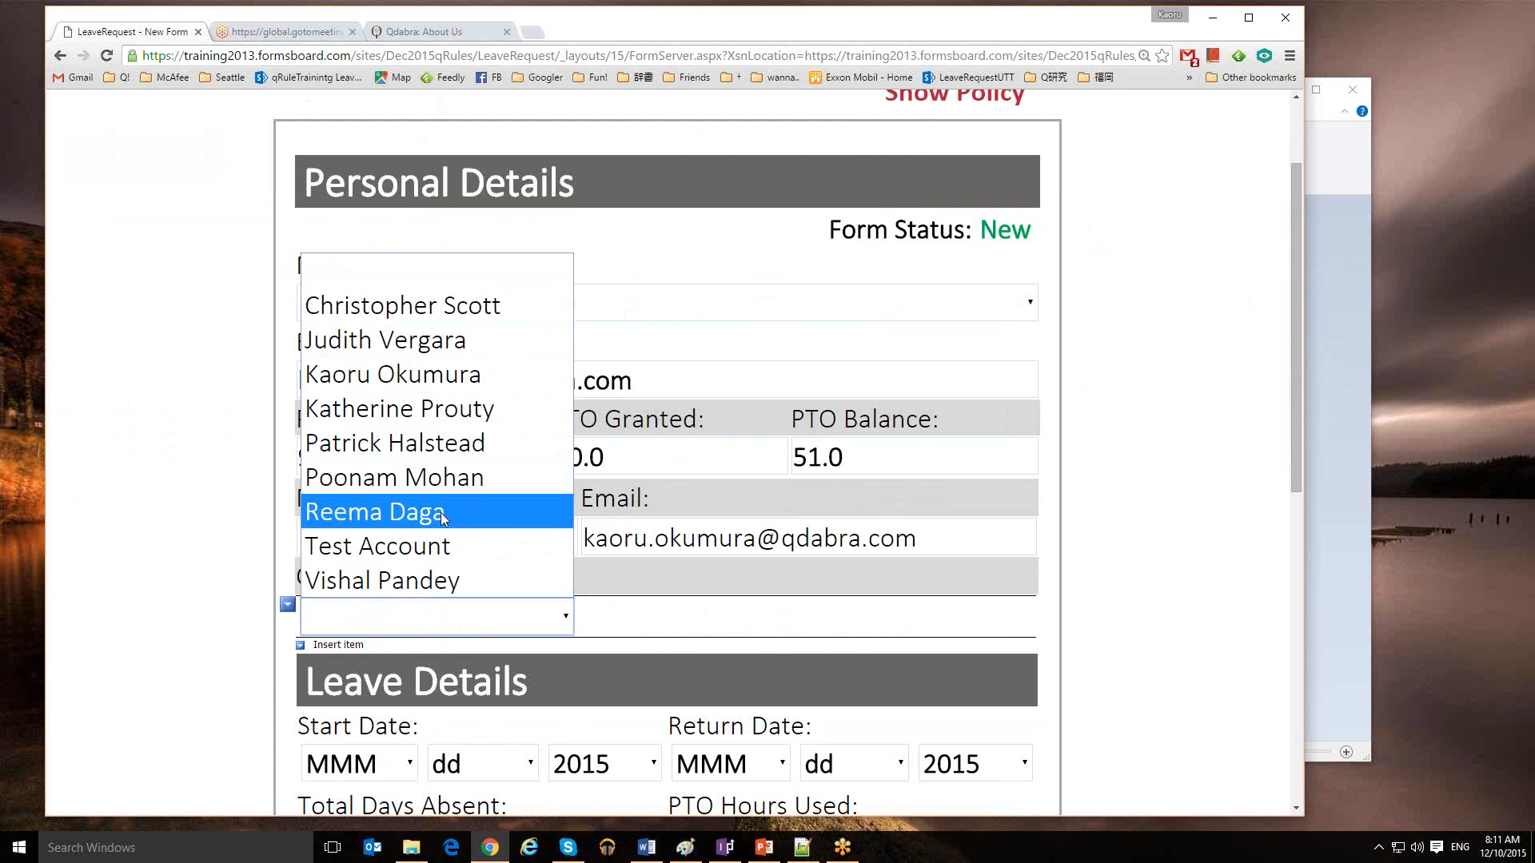
Pick a first CC colleague, insert a second CC row and pick another colleague
click(419, 515)
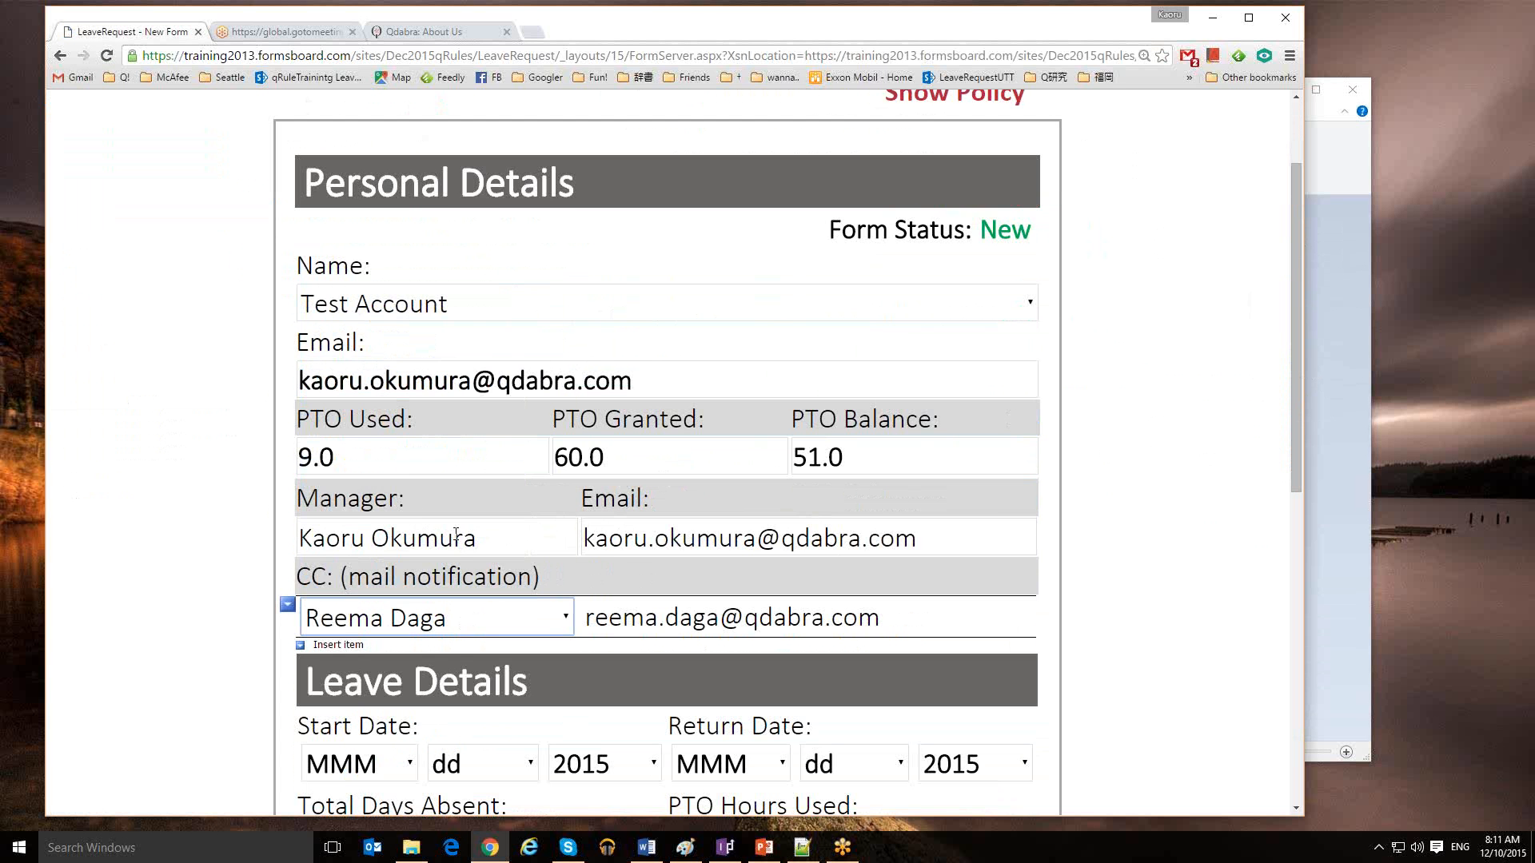
click(339, 645)
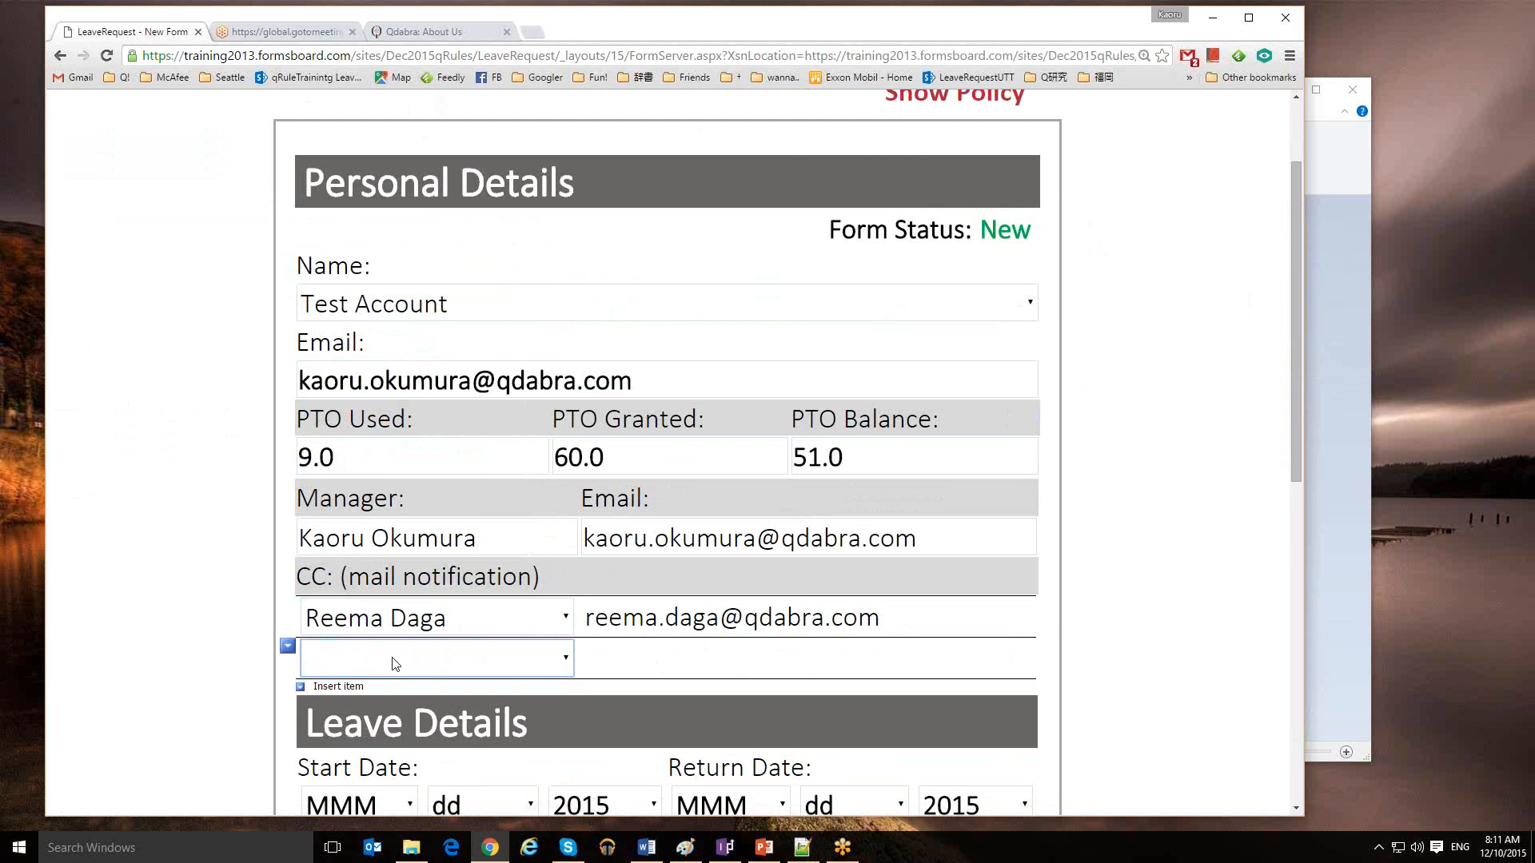
click(395, 664)
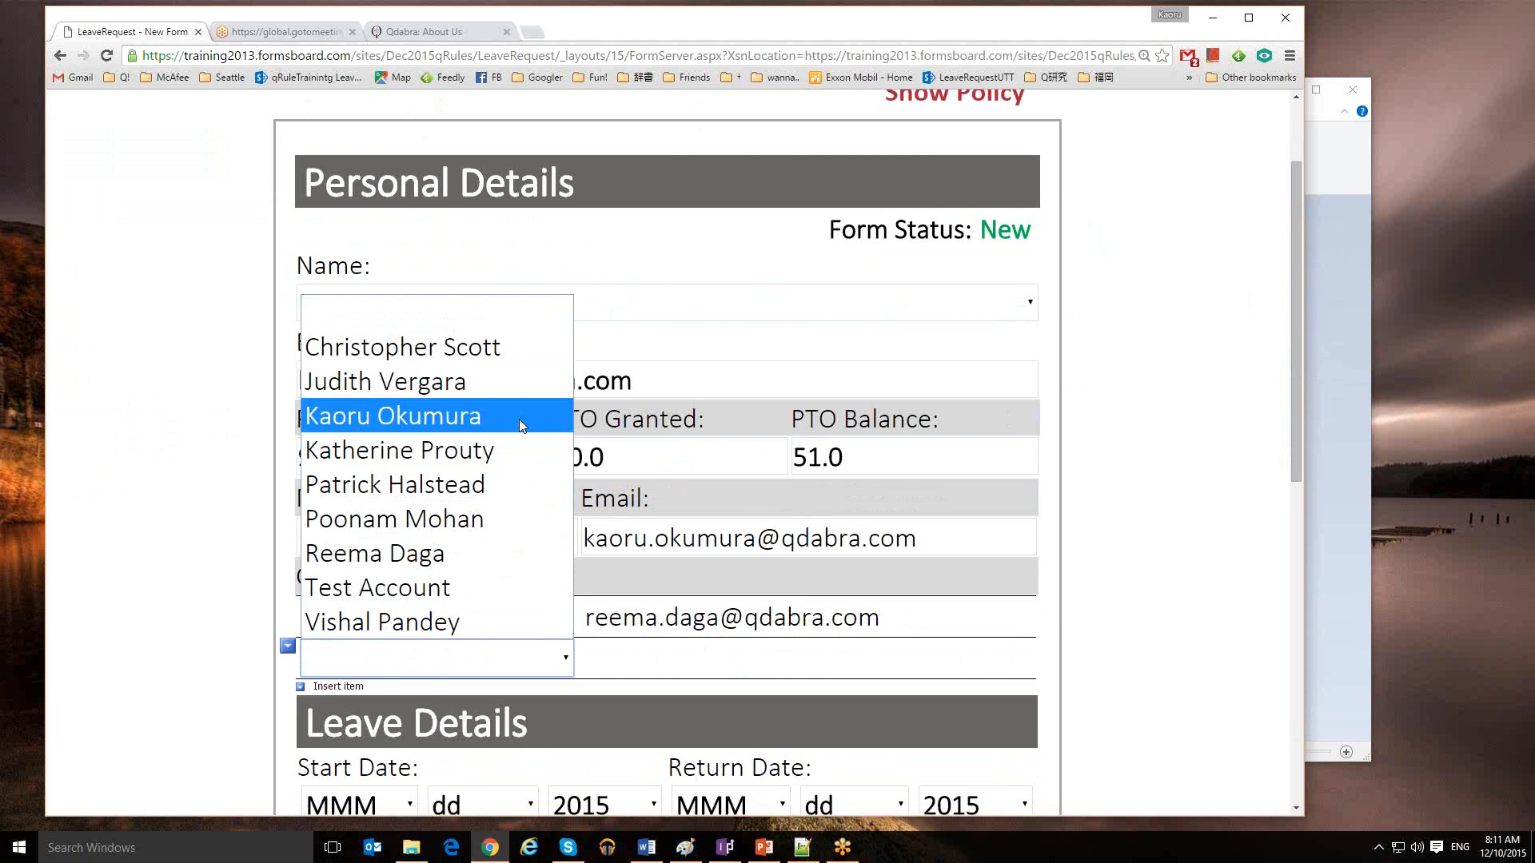
click(427, 621)
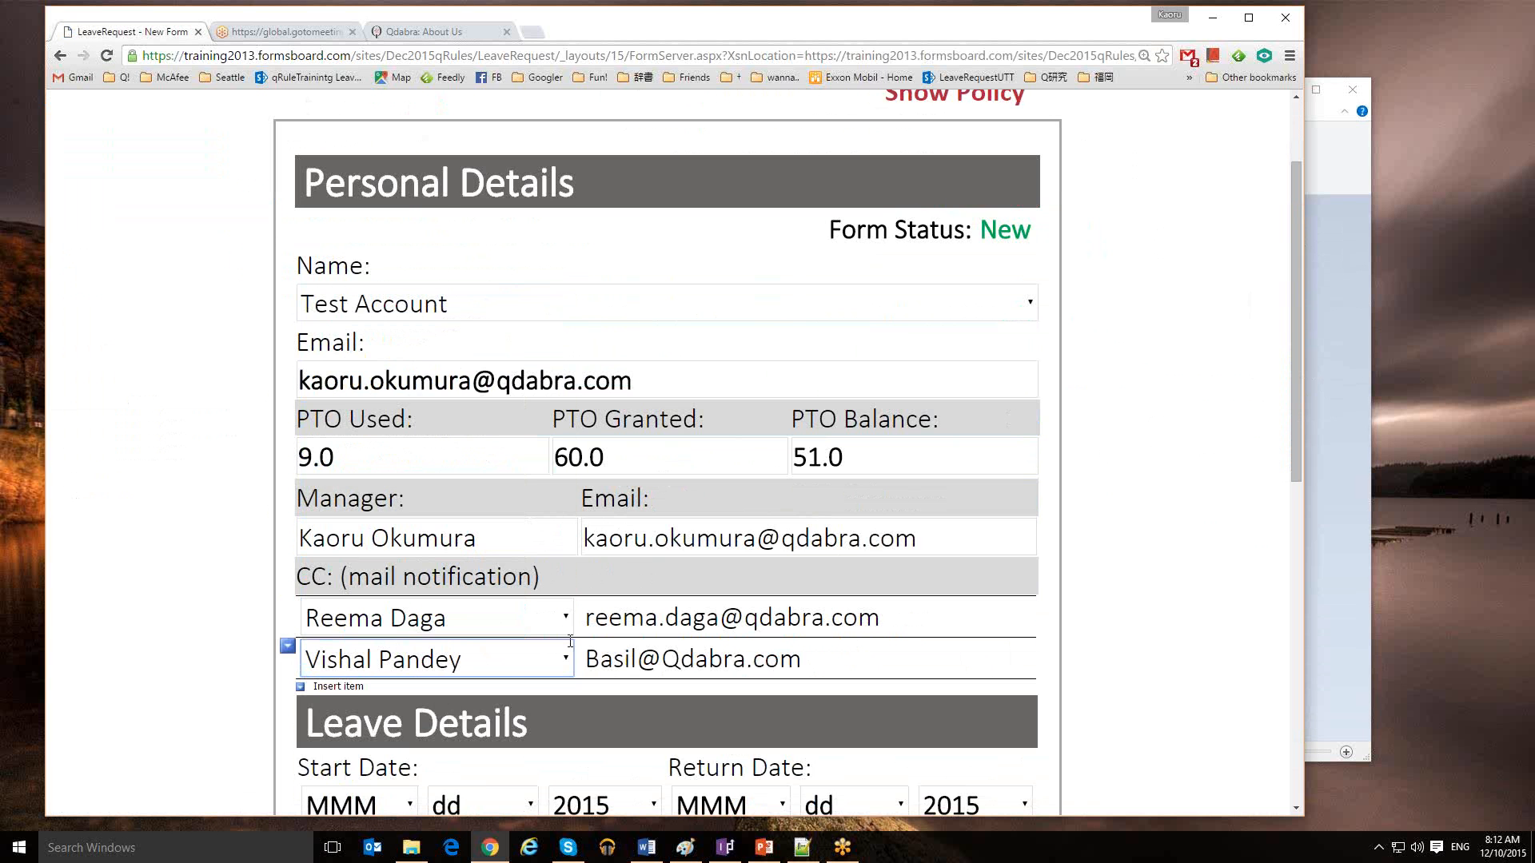
drag(590, 659, 637, 659)
click(792, 652)
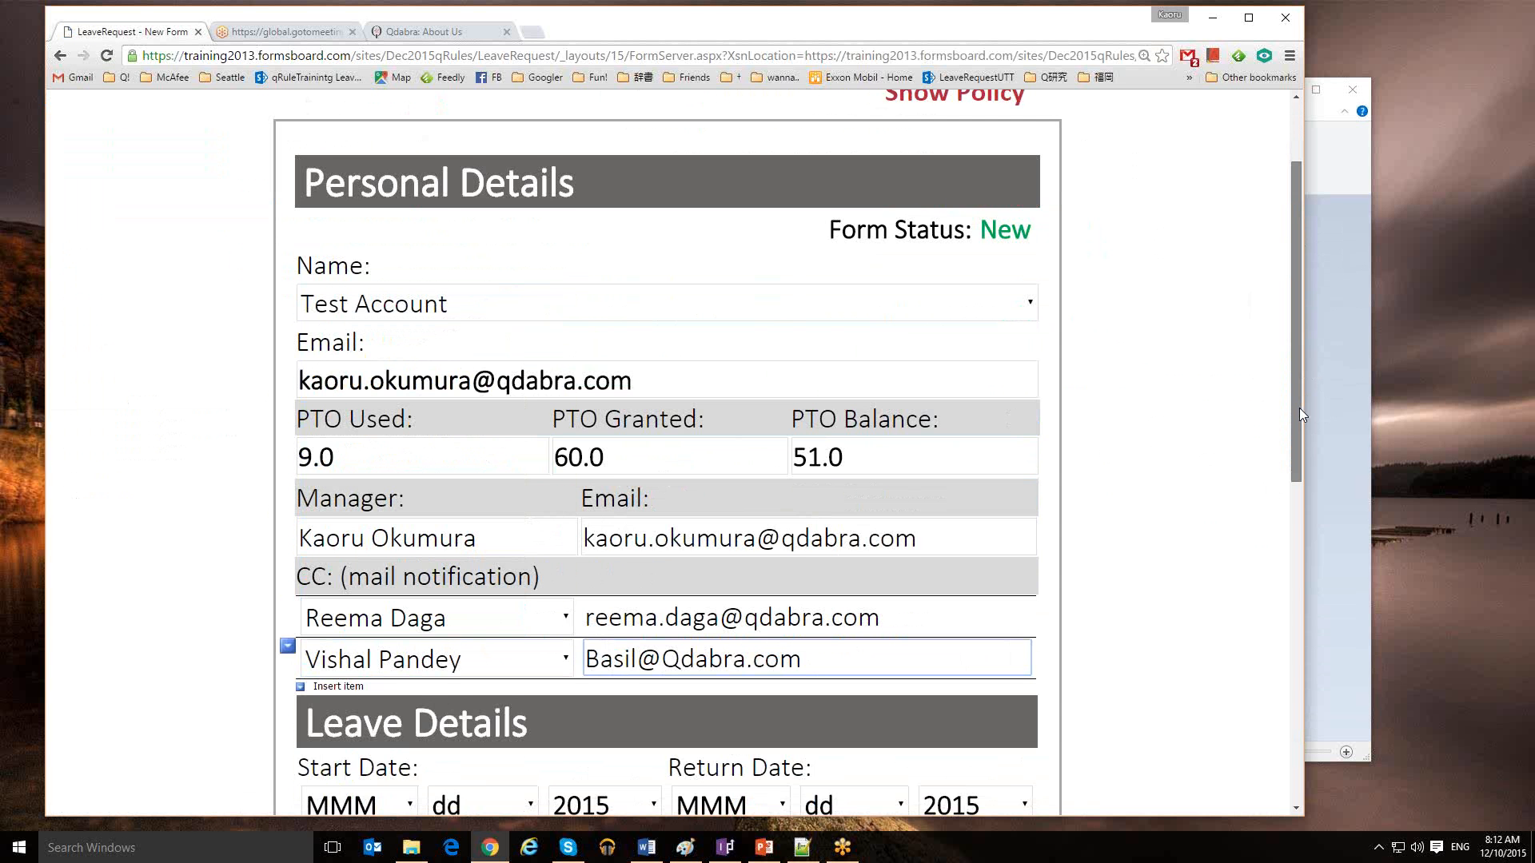
drag(1299, 408, 1284, 554)
Set the Start Date to Dec 30, 2015
click(355, 498)
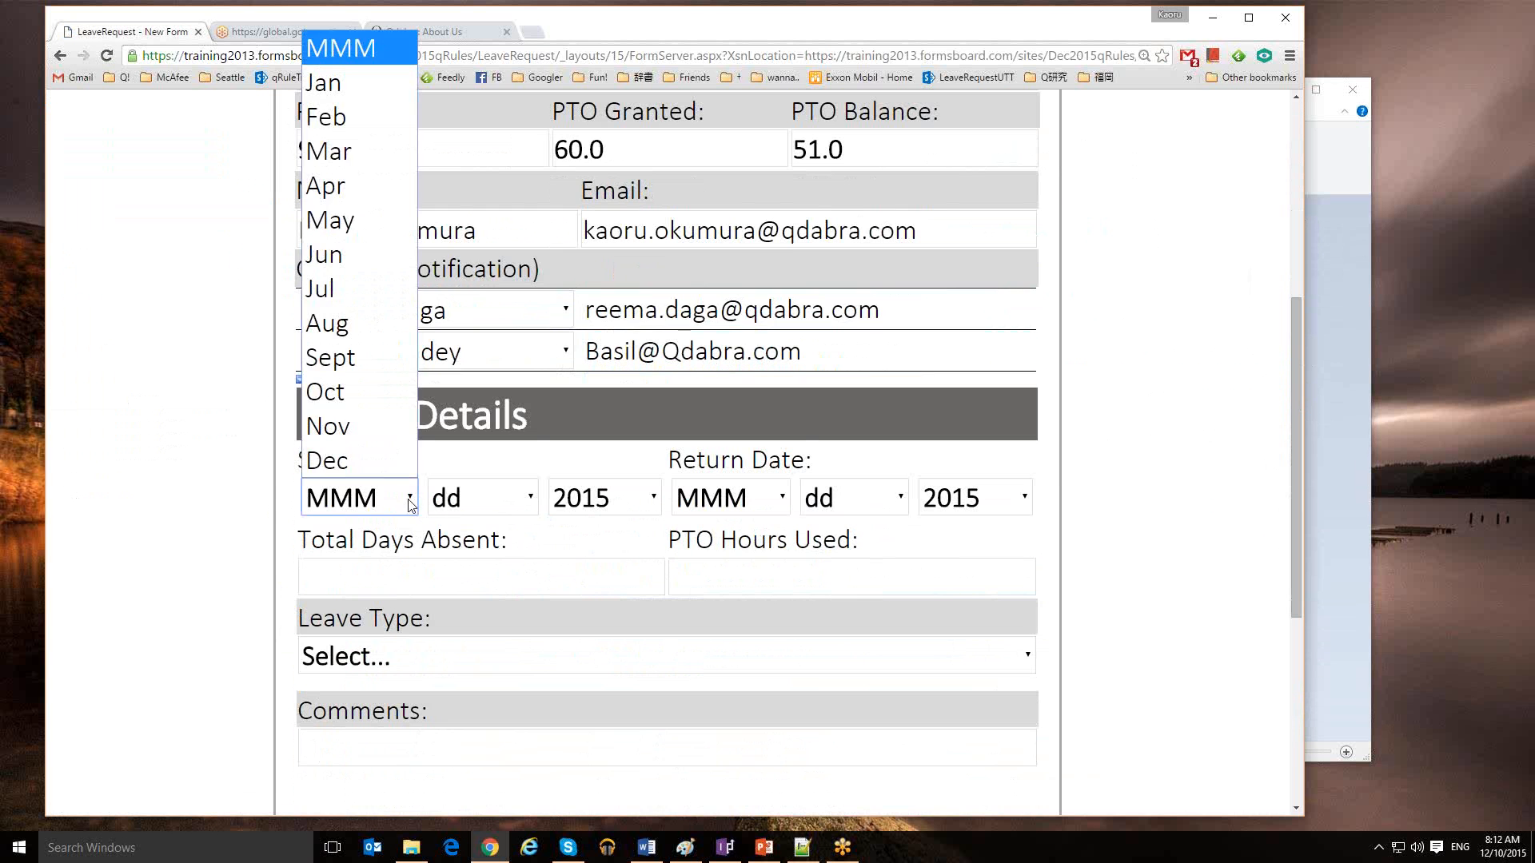
click(382, 453)
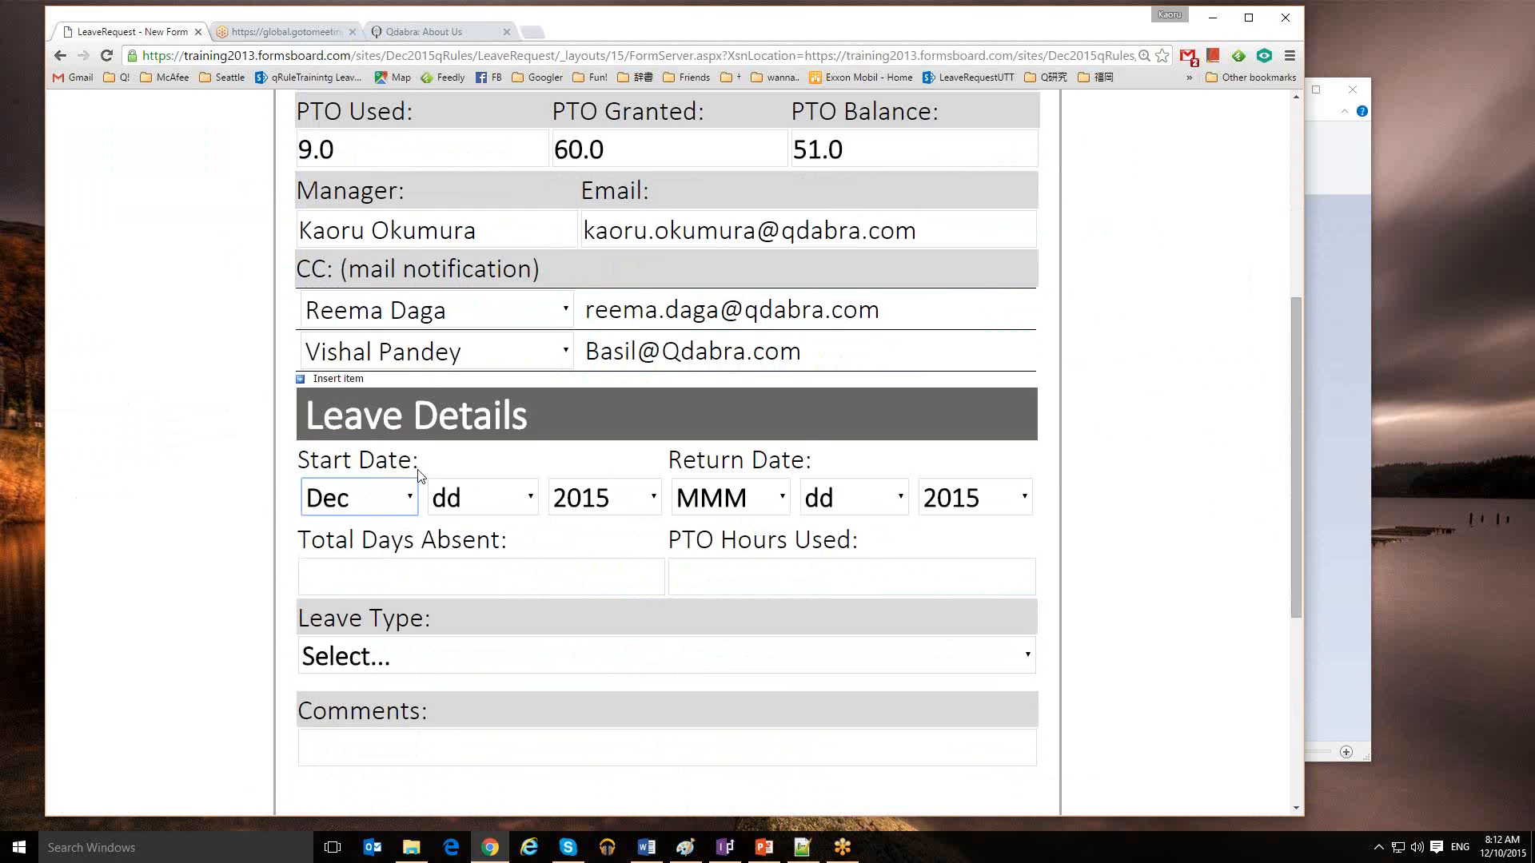
click(488, 498)
click(535, 453)
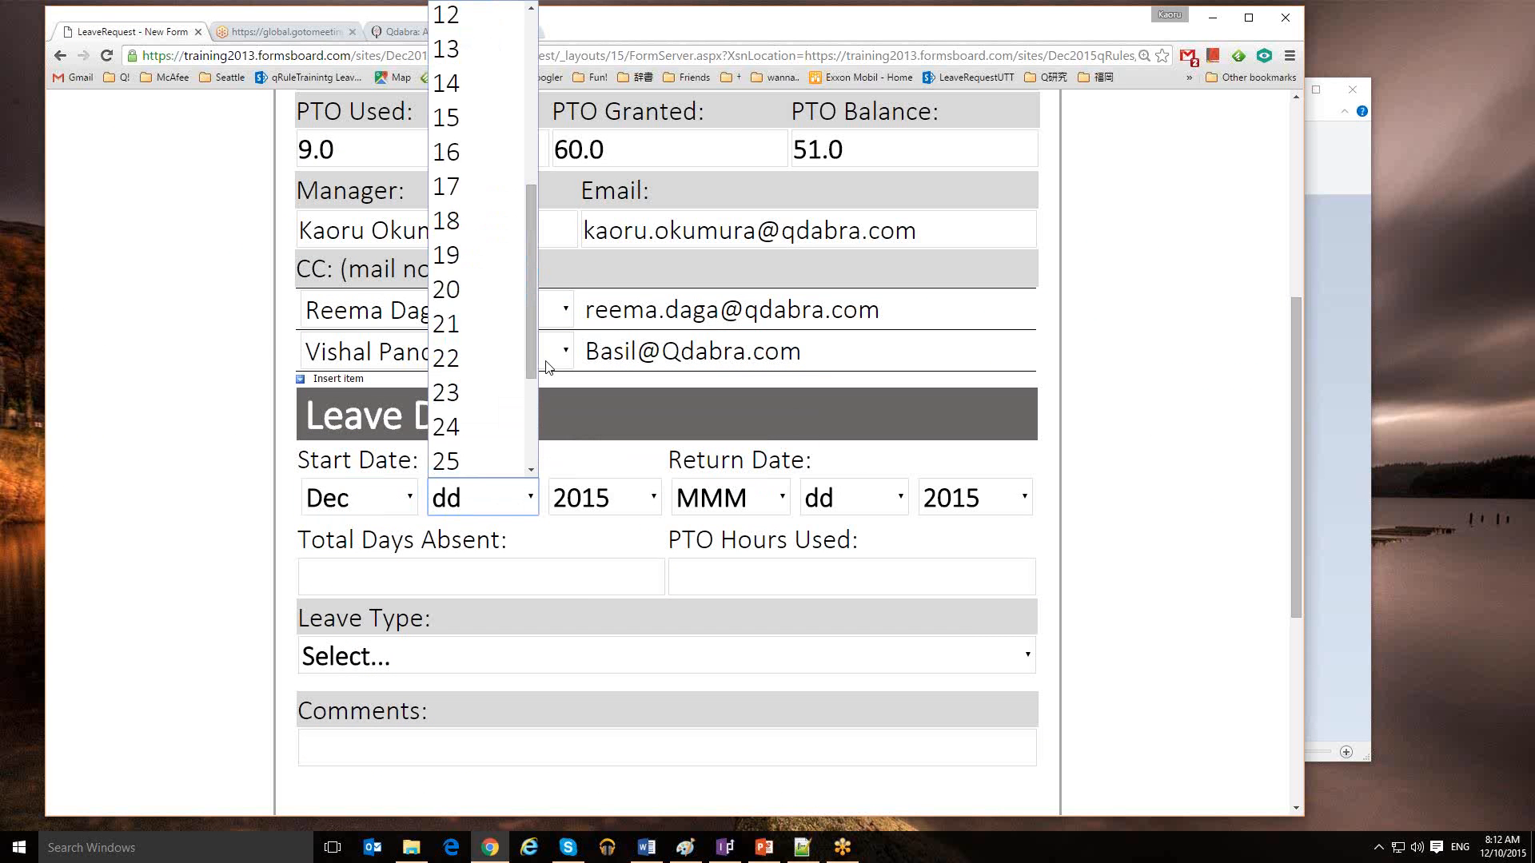
drag(530, 357, 523, 428)
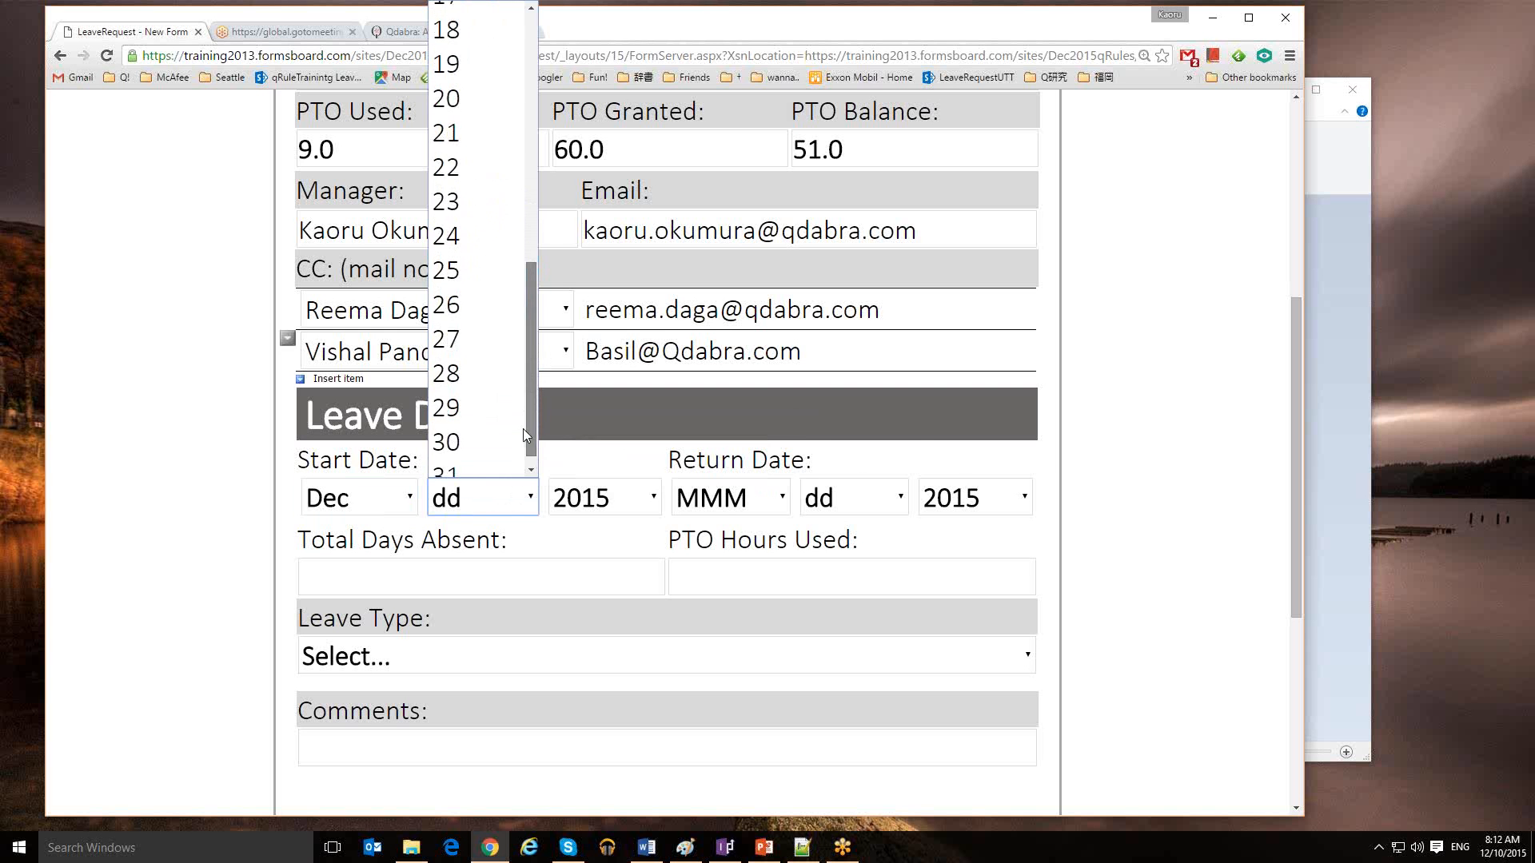
click(477, 423)
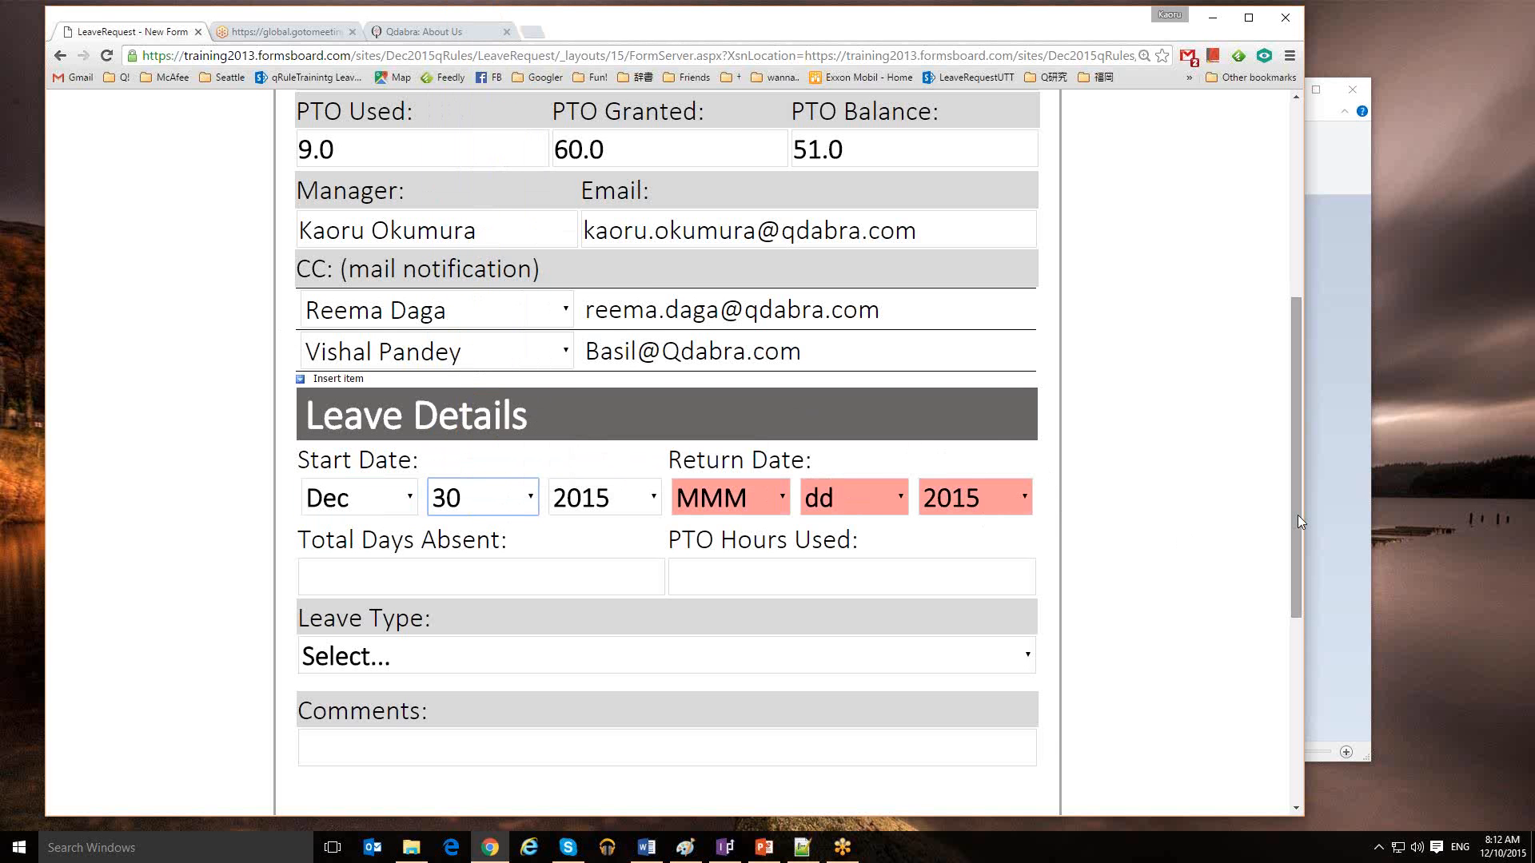
drag(1299, 521, 1284, 633)
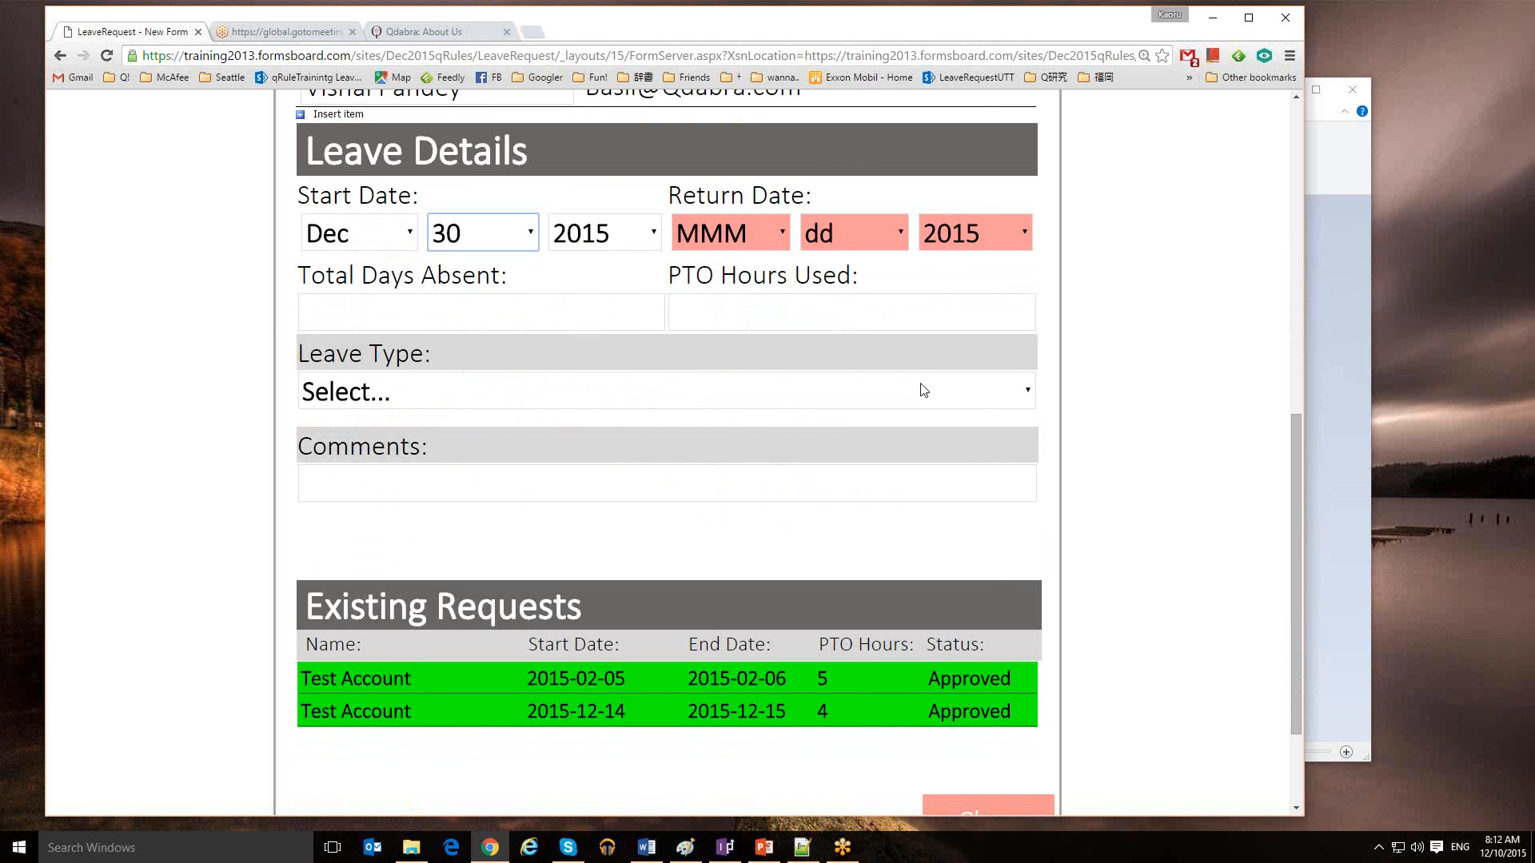
Set the Return Date to Dec 31, 2015
click(781, 228)
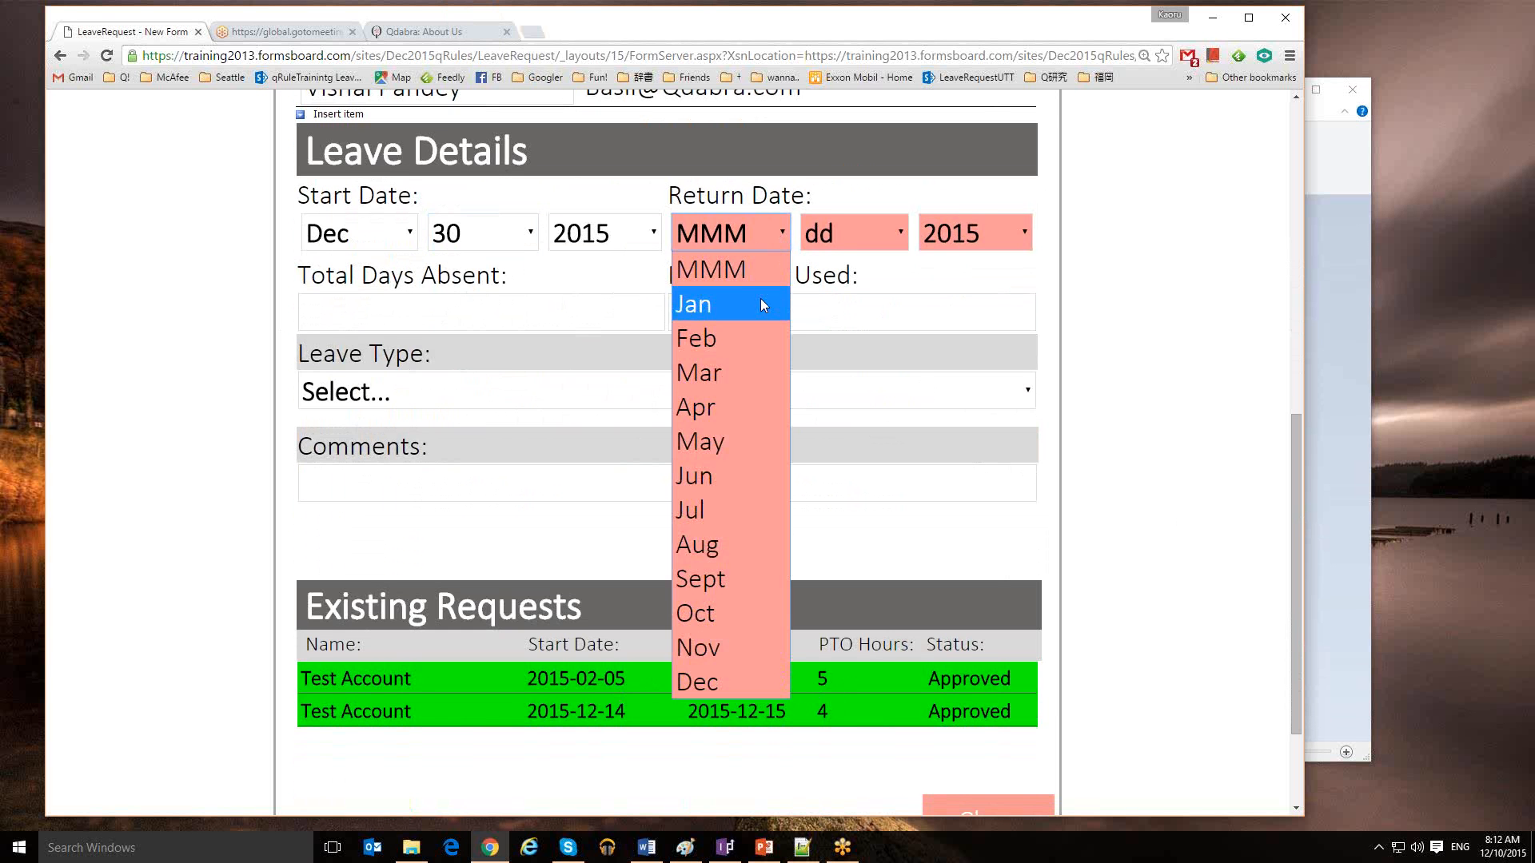
click(733, 679)
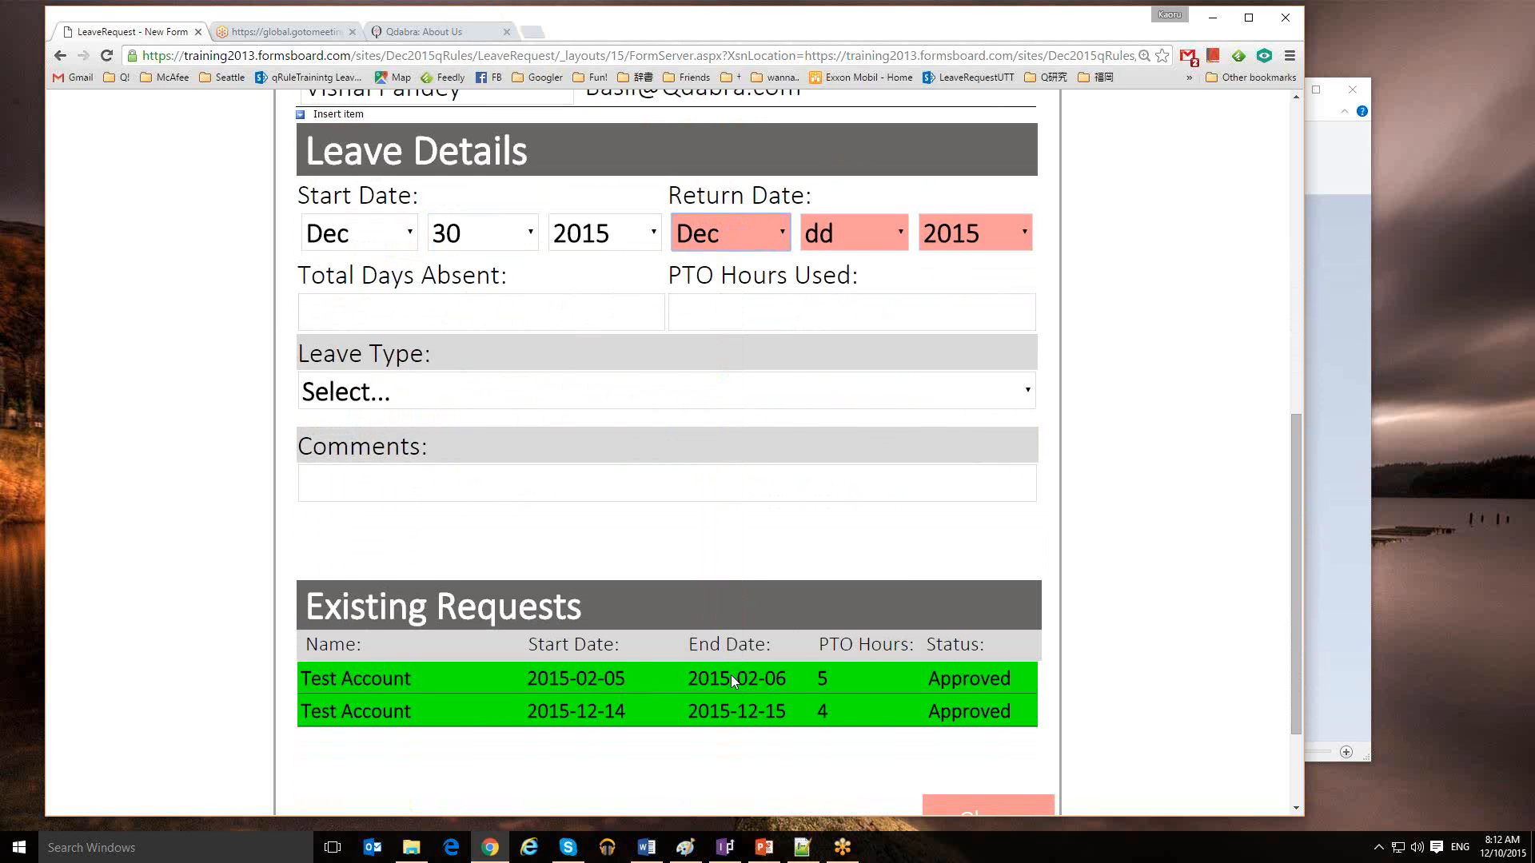
click(884, 234)
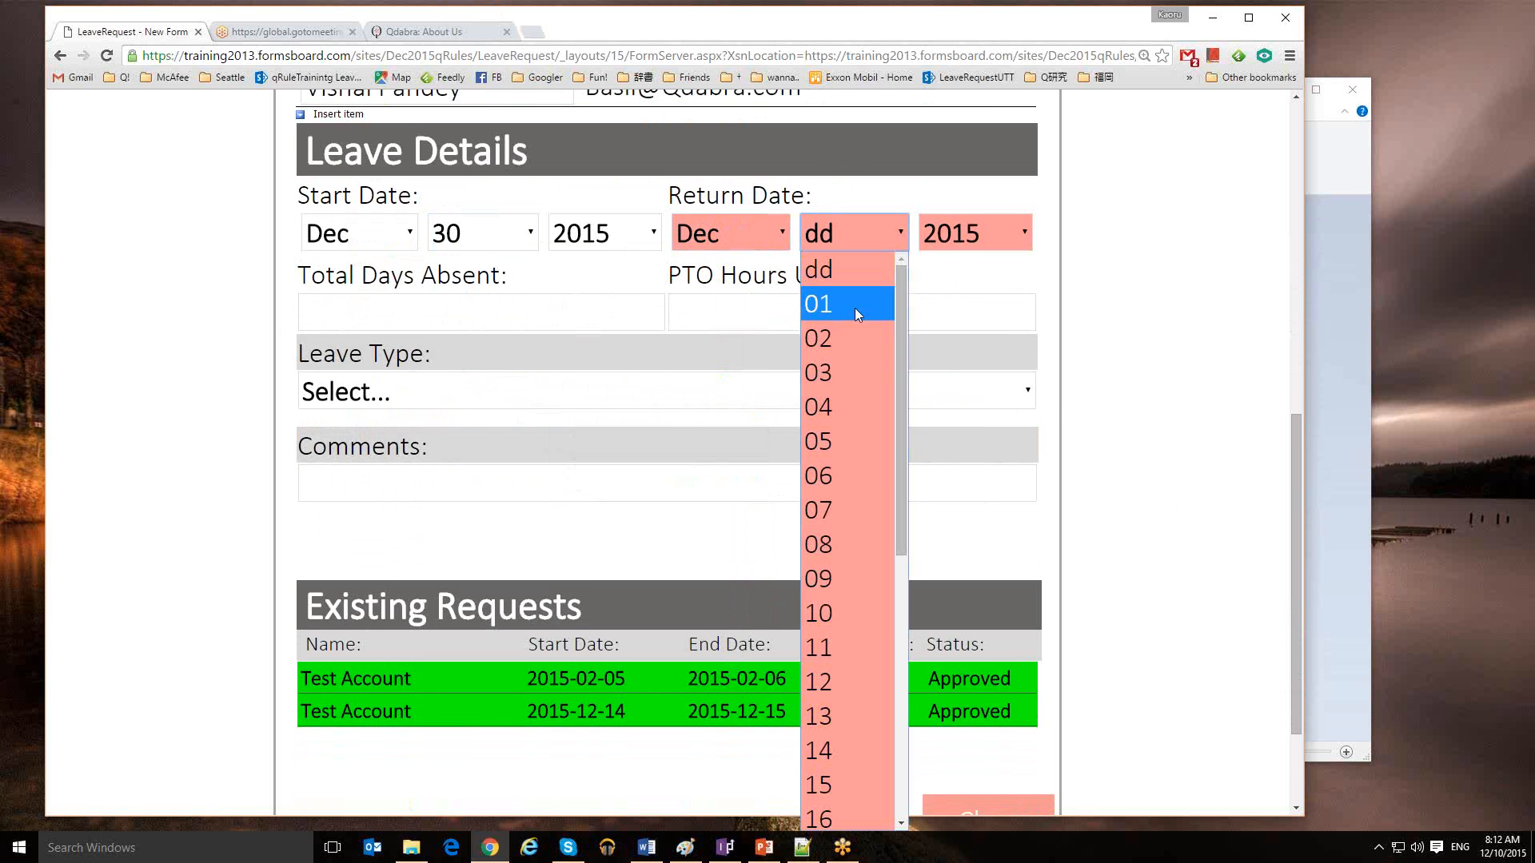
scroll(887, 680, down, 5)
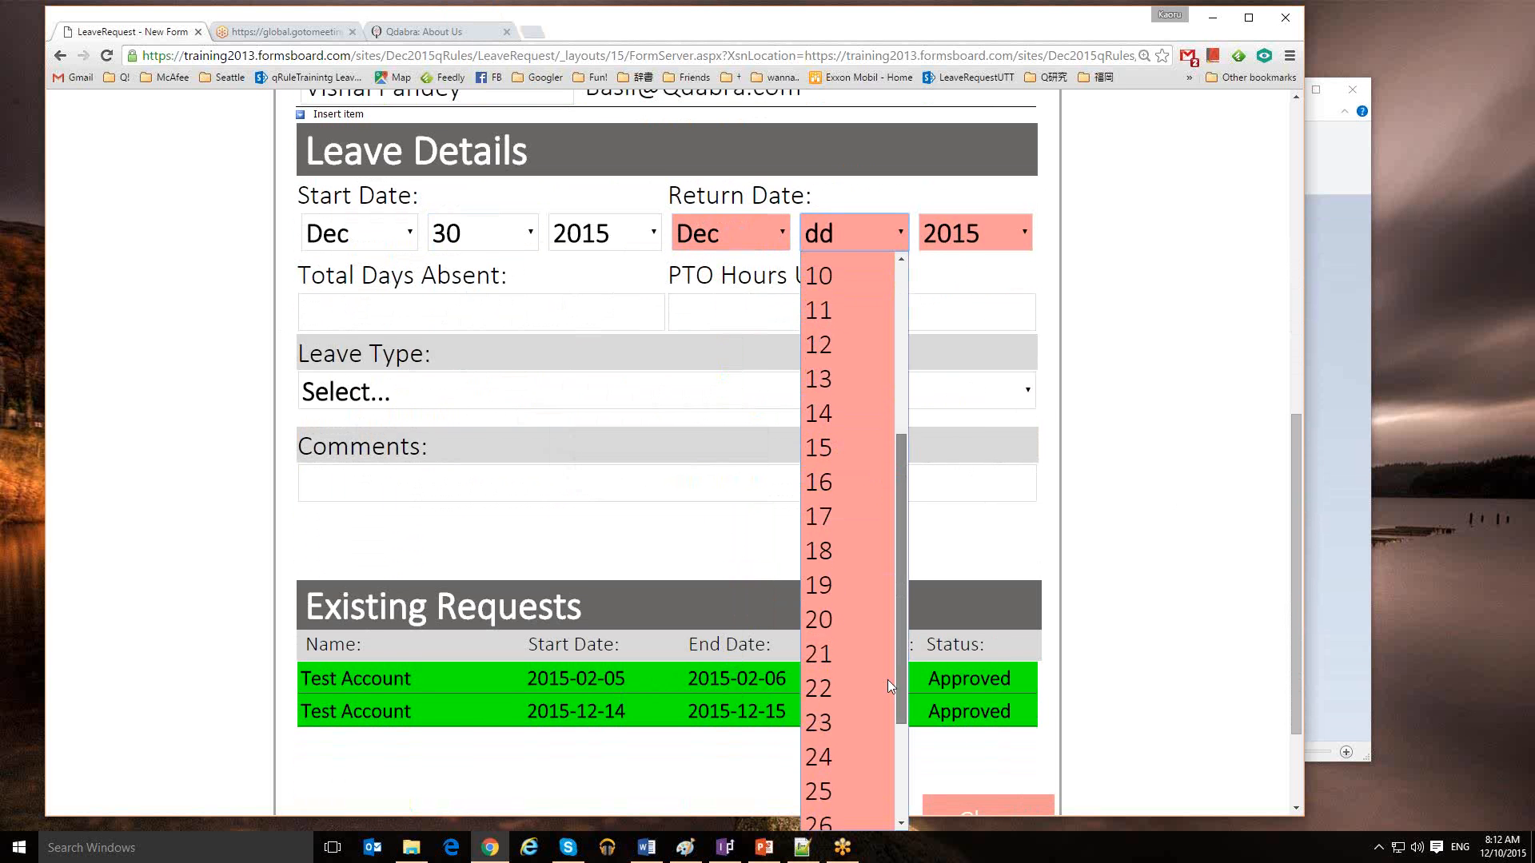
click(839, 814)
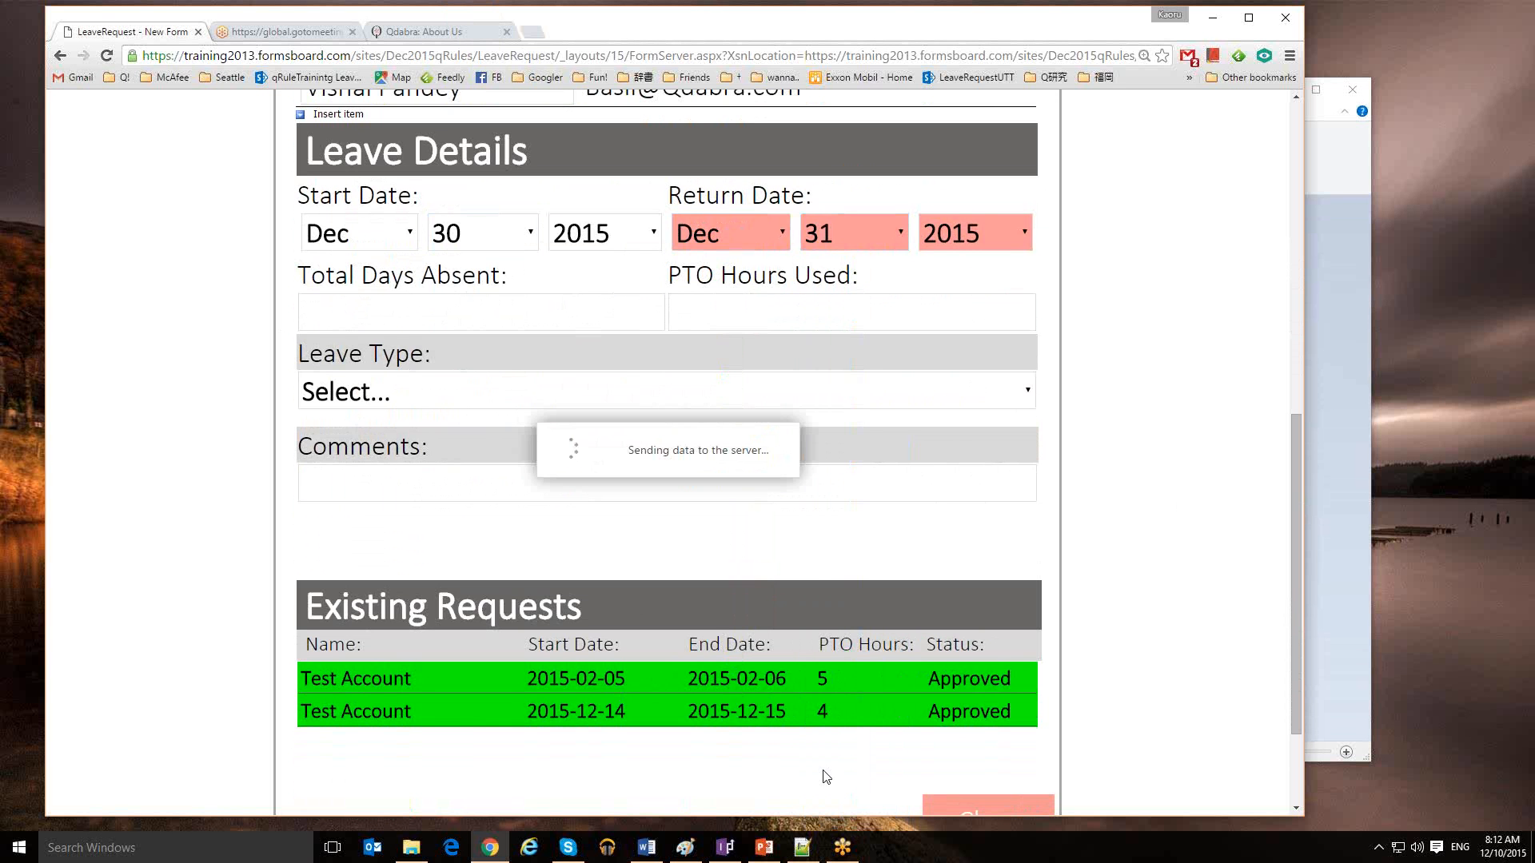
Set Leave Type to Vacation and enter 'test in qRules training...' in Comments
click(520, 400)
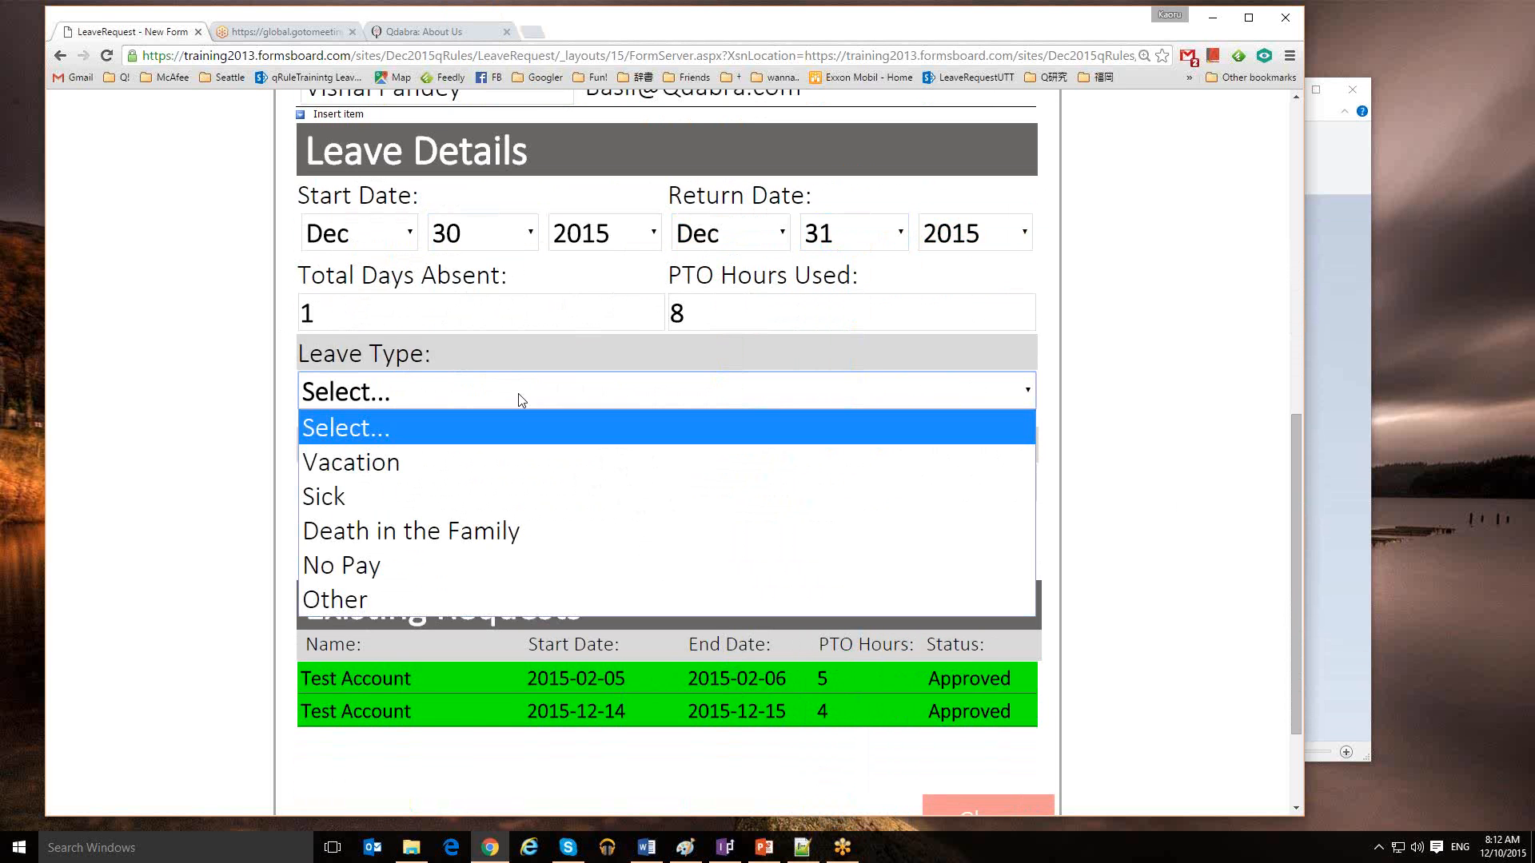
click(488, 462)
click(501, 479)
text(tes)
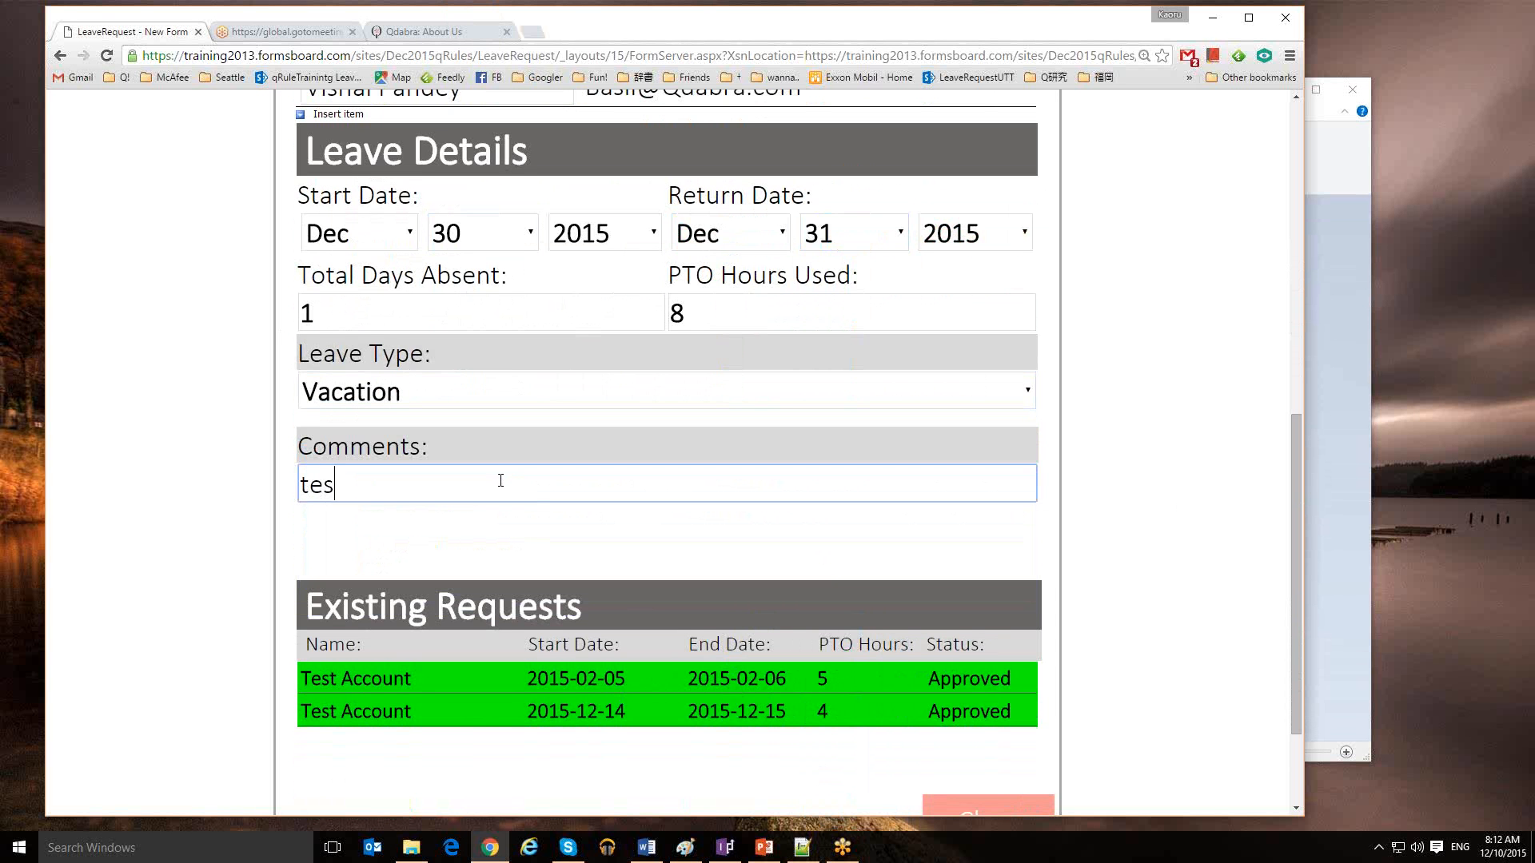
text(t in qRules training...)
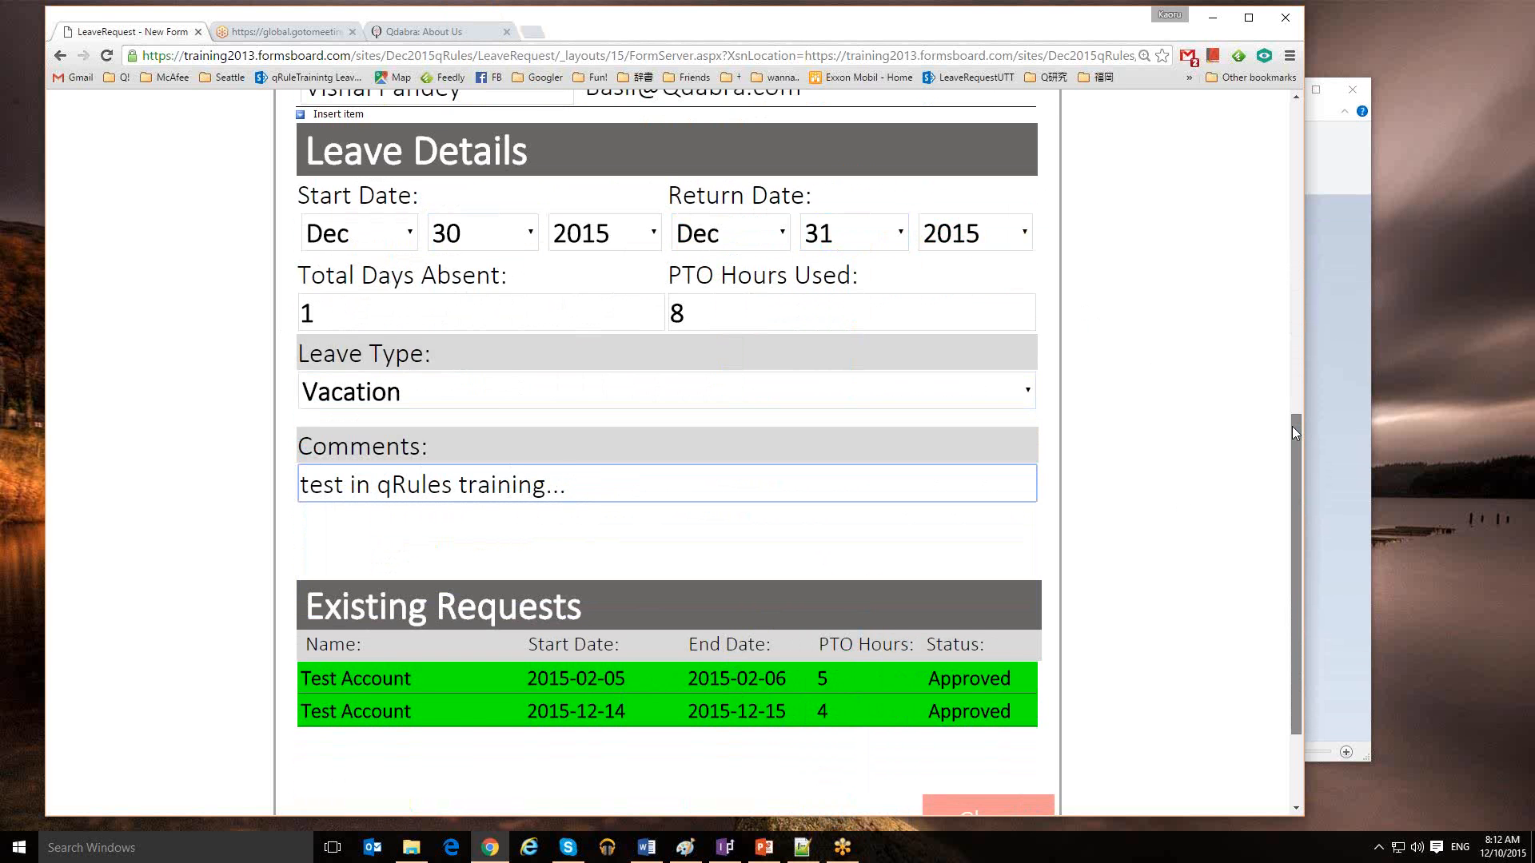
drag(1293, 427, 1293, 493)
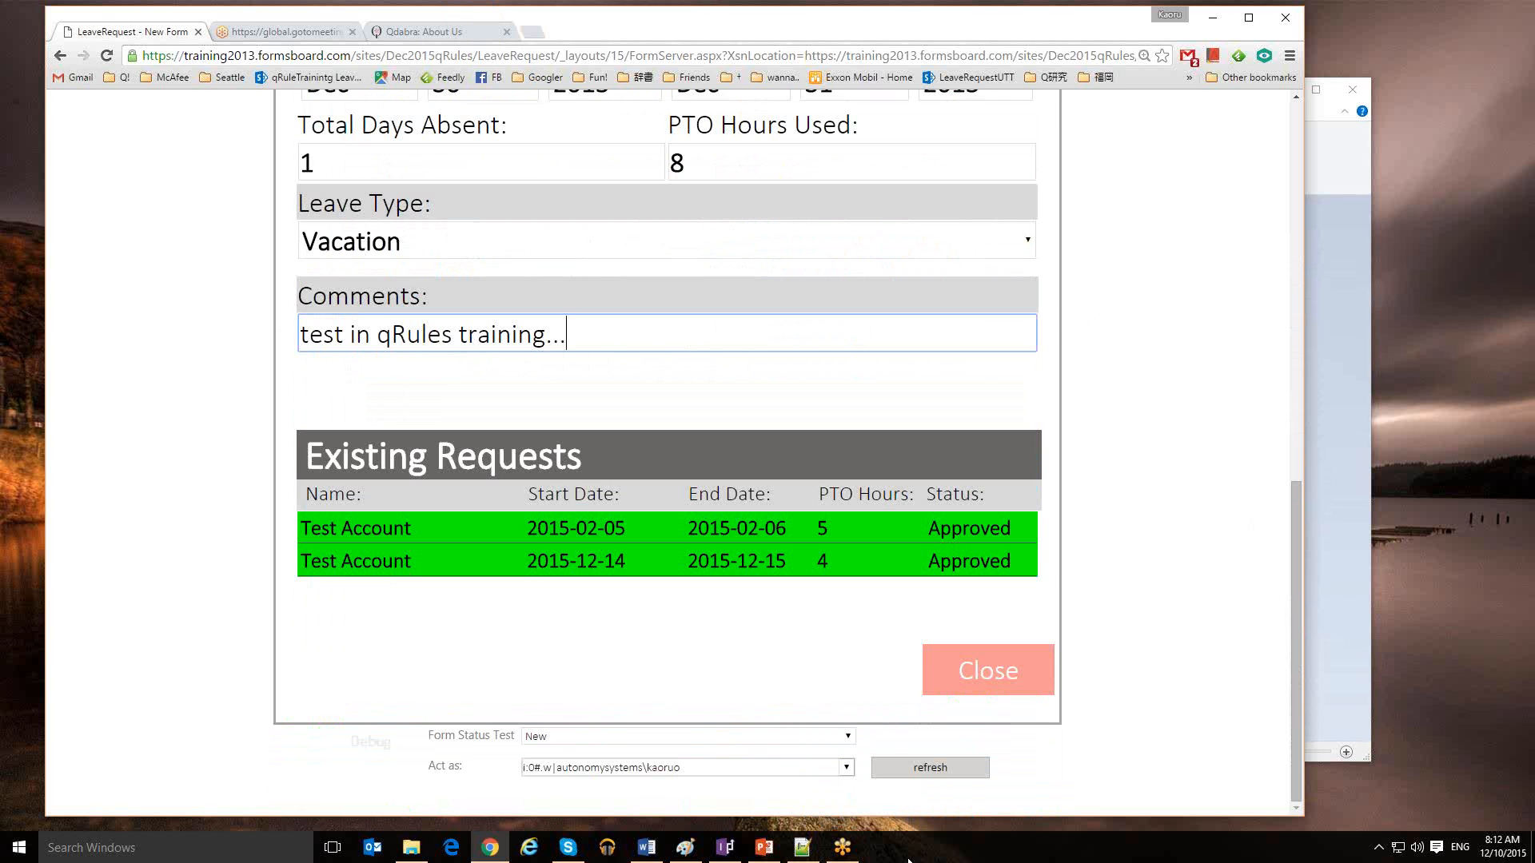
Act as the TestAccount user from the debug panel so the Submit button appears
click(846, 768)
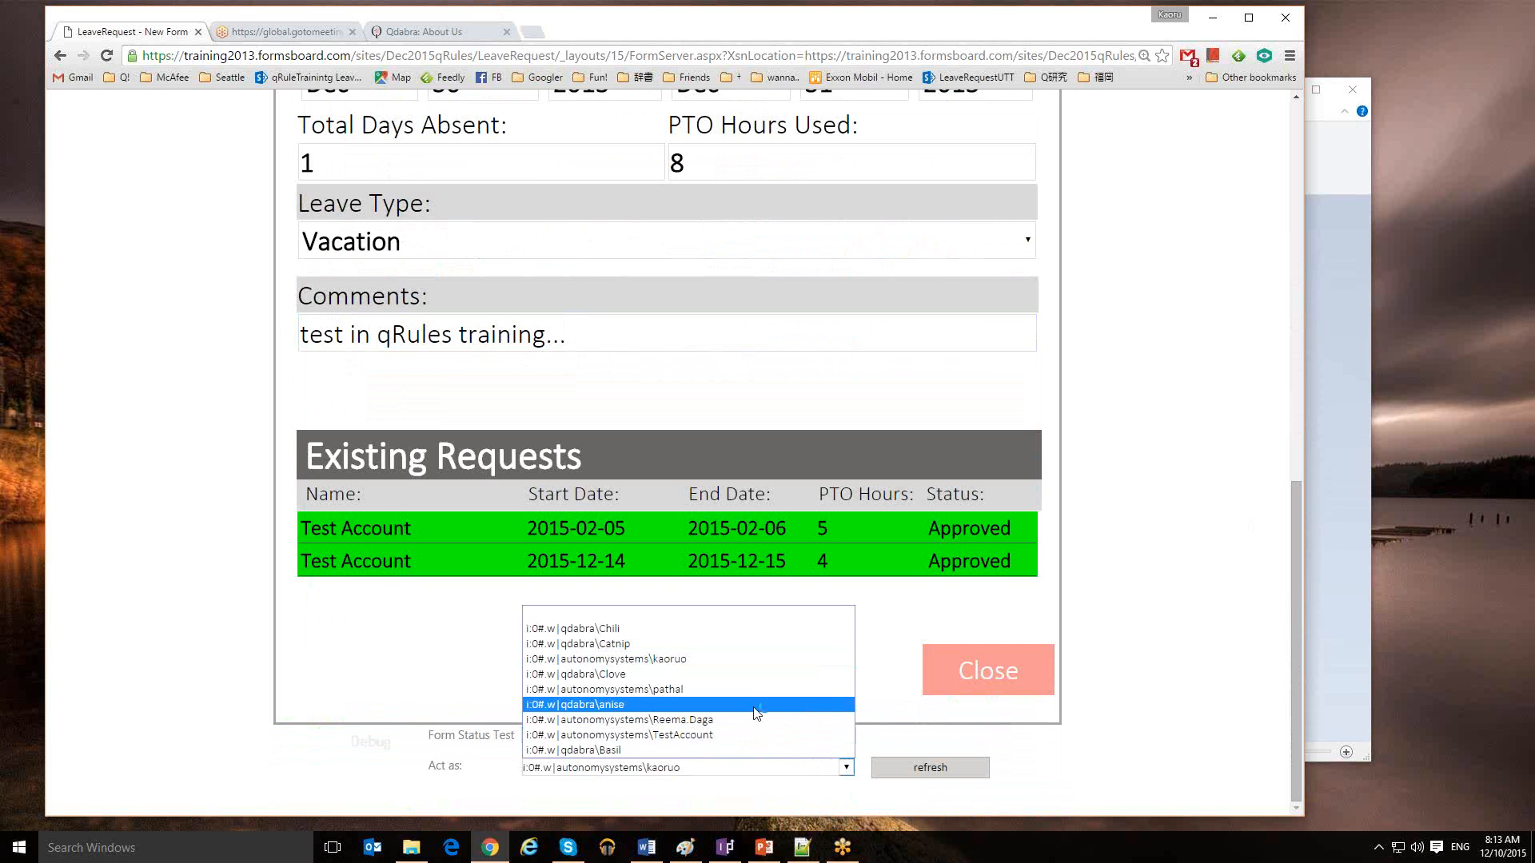
click(692, 736)
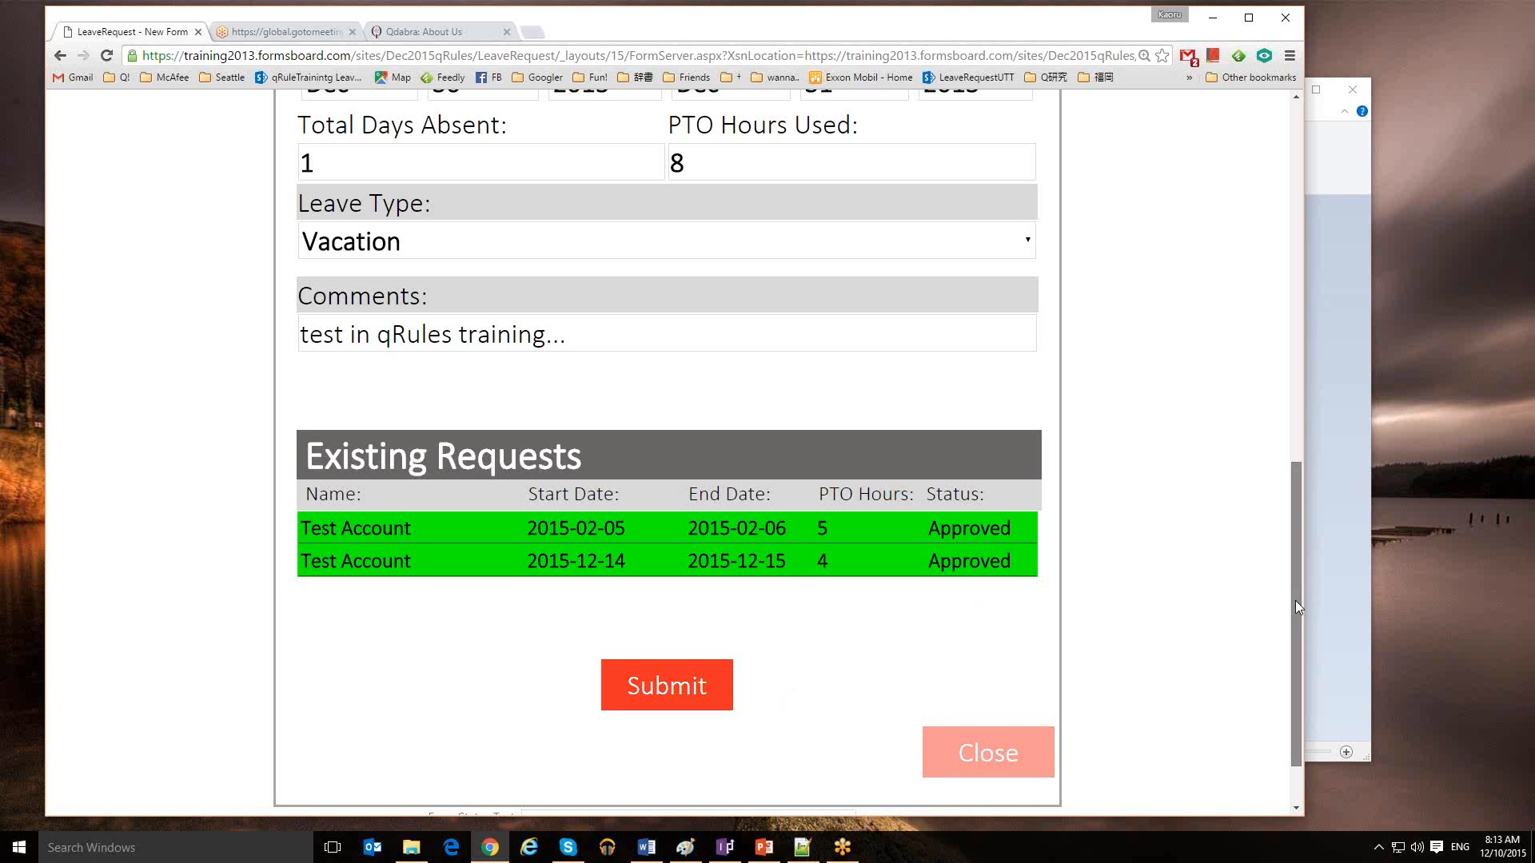
mouse_move(1295, 601)
mouse_down()
mouse_move(1288, 423)
mouse_move(1318, 402)
mouse_move(1302, 313)
mouse_move(1297, 612)
mouse_up()
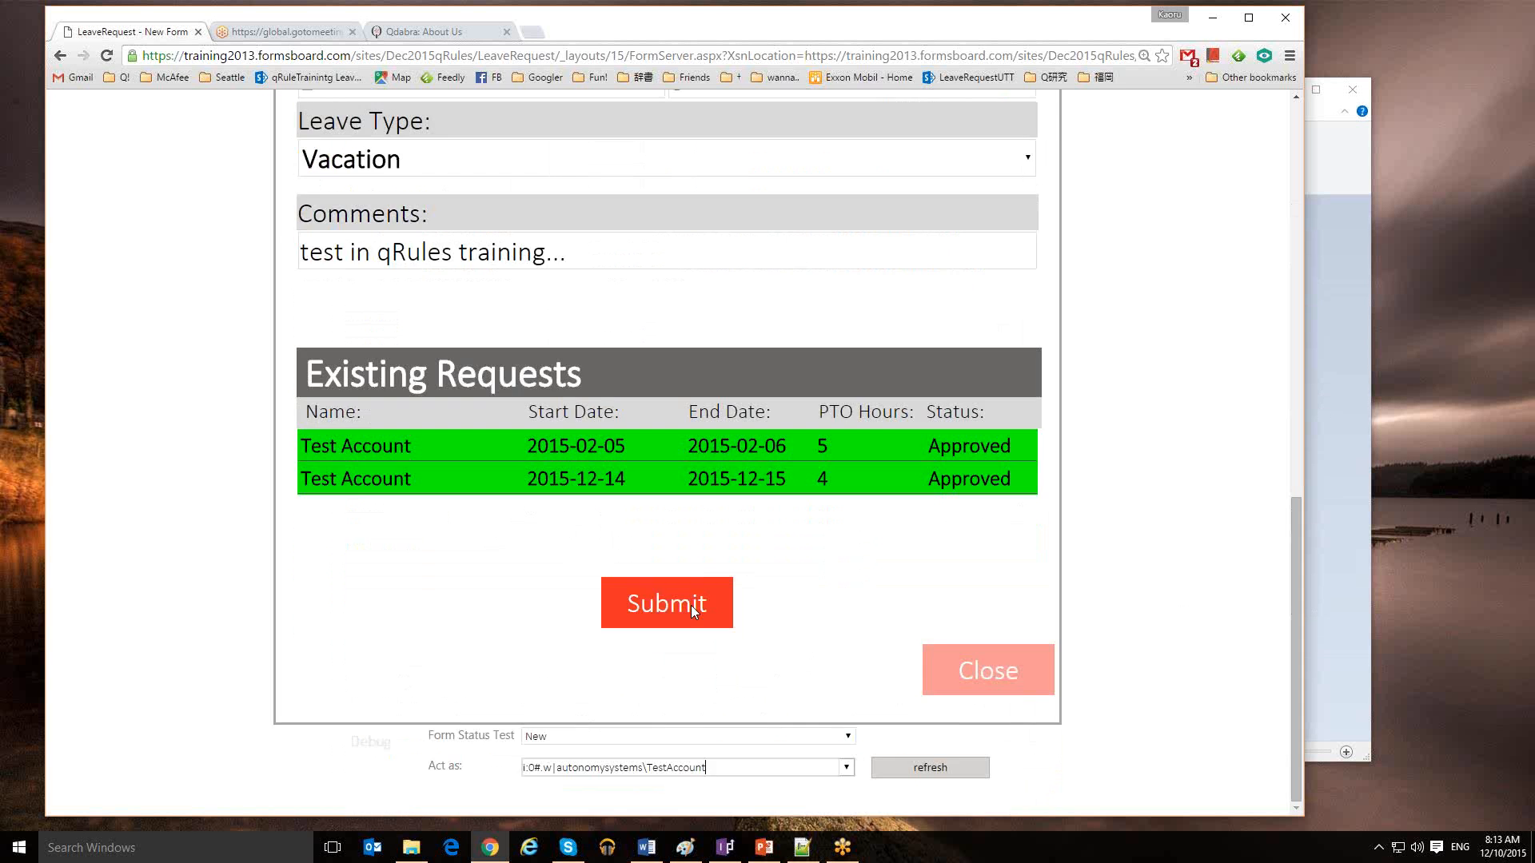
Submit the request, reload the LeaveRequest library and select the new Submitted row
click(675, 603)
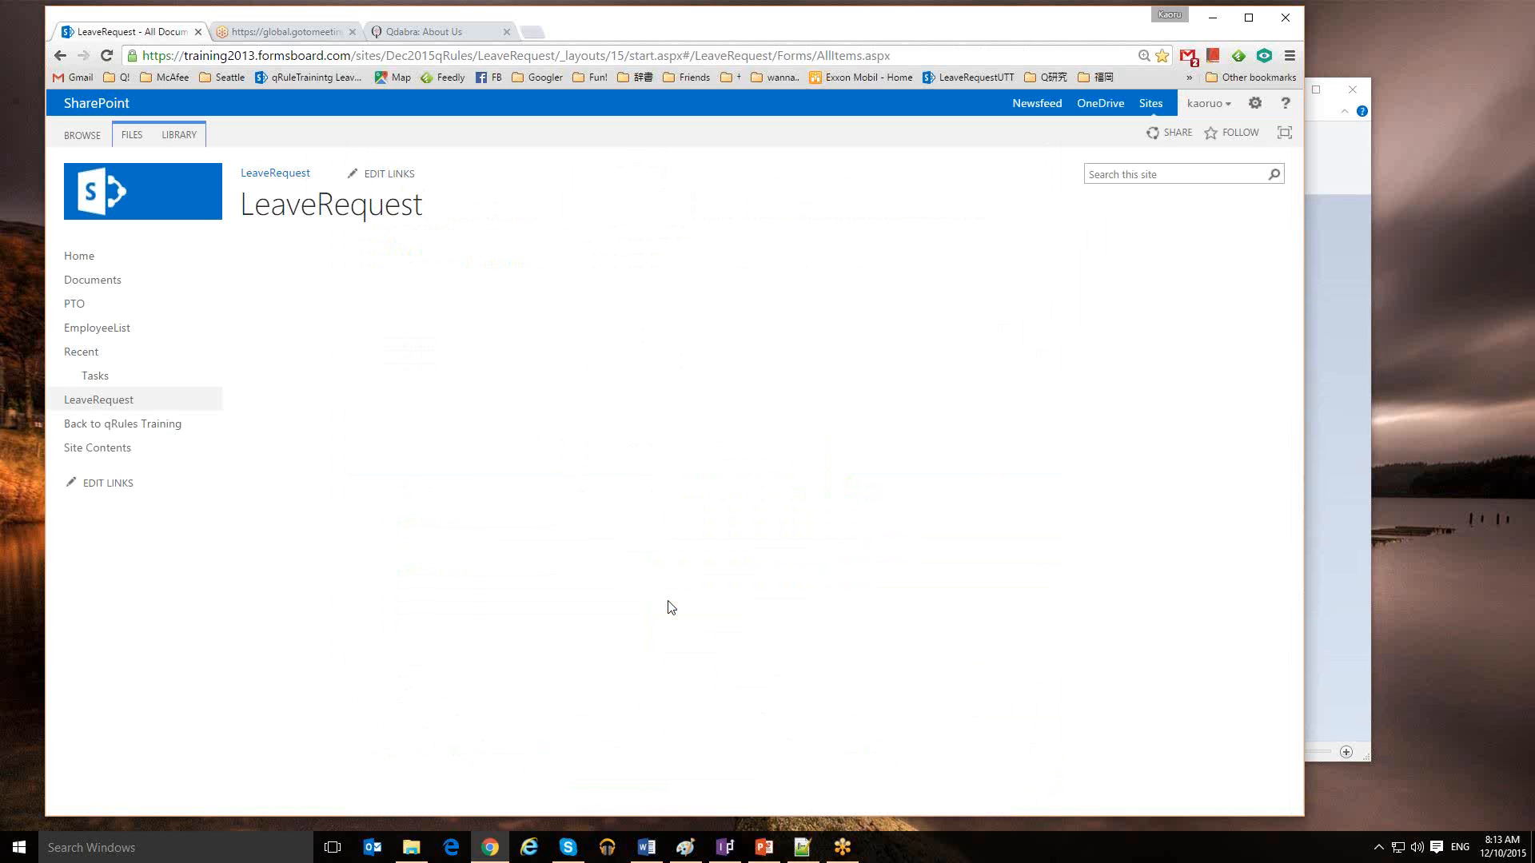
click(670, 606)
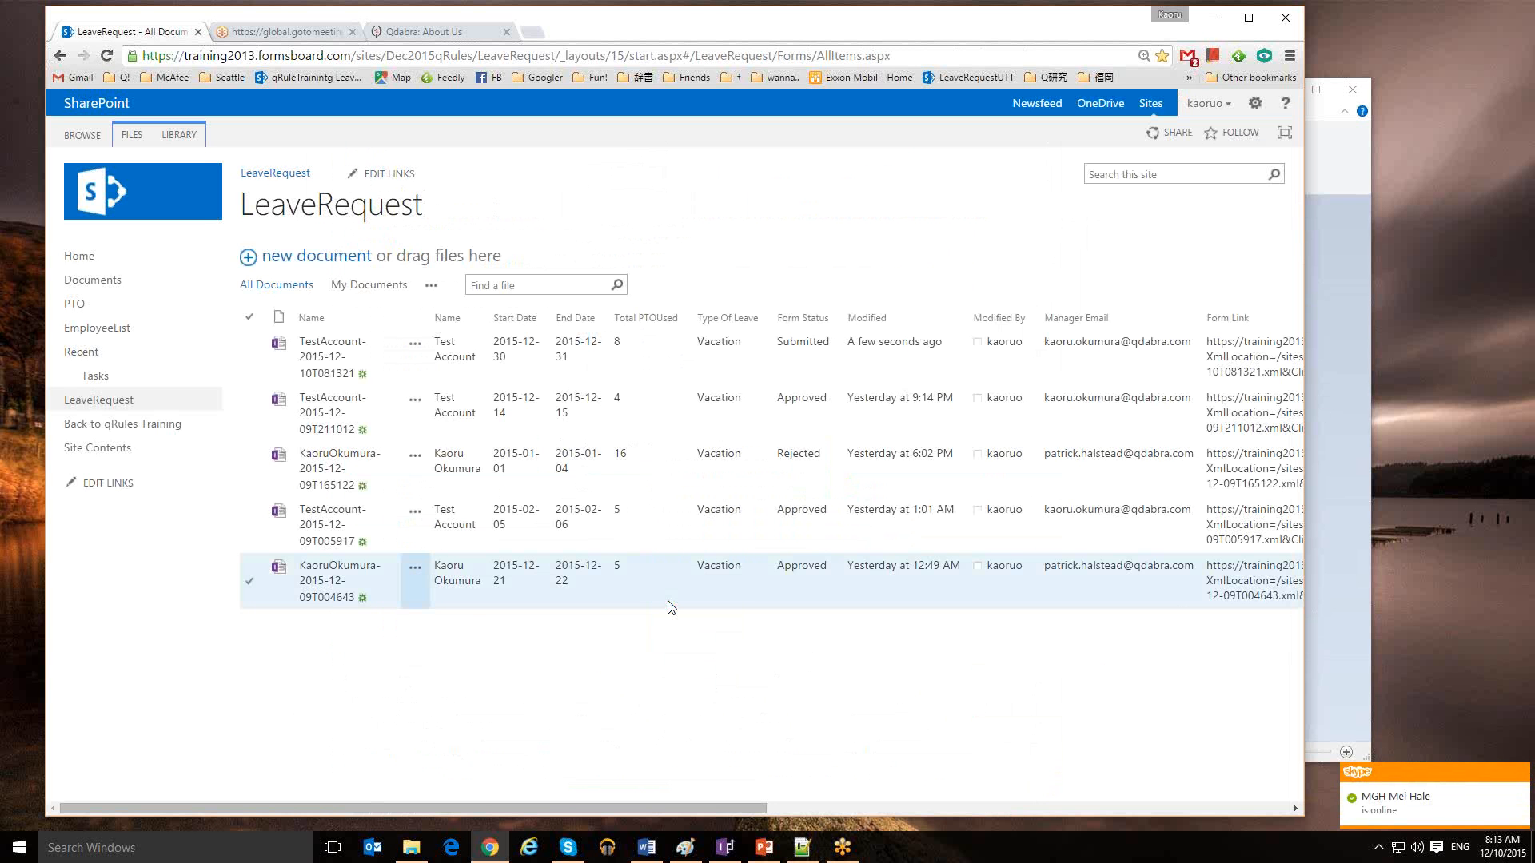
click(107, 58)
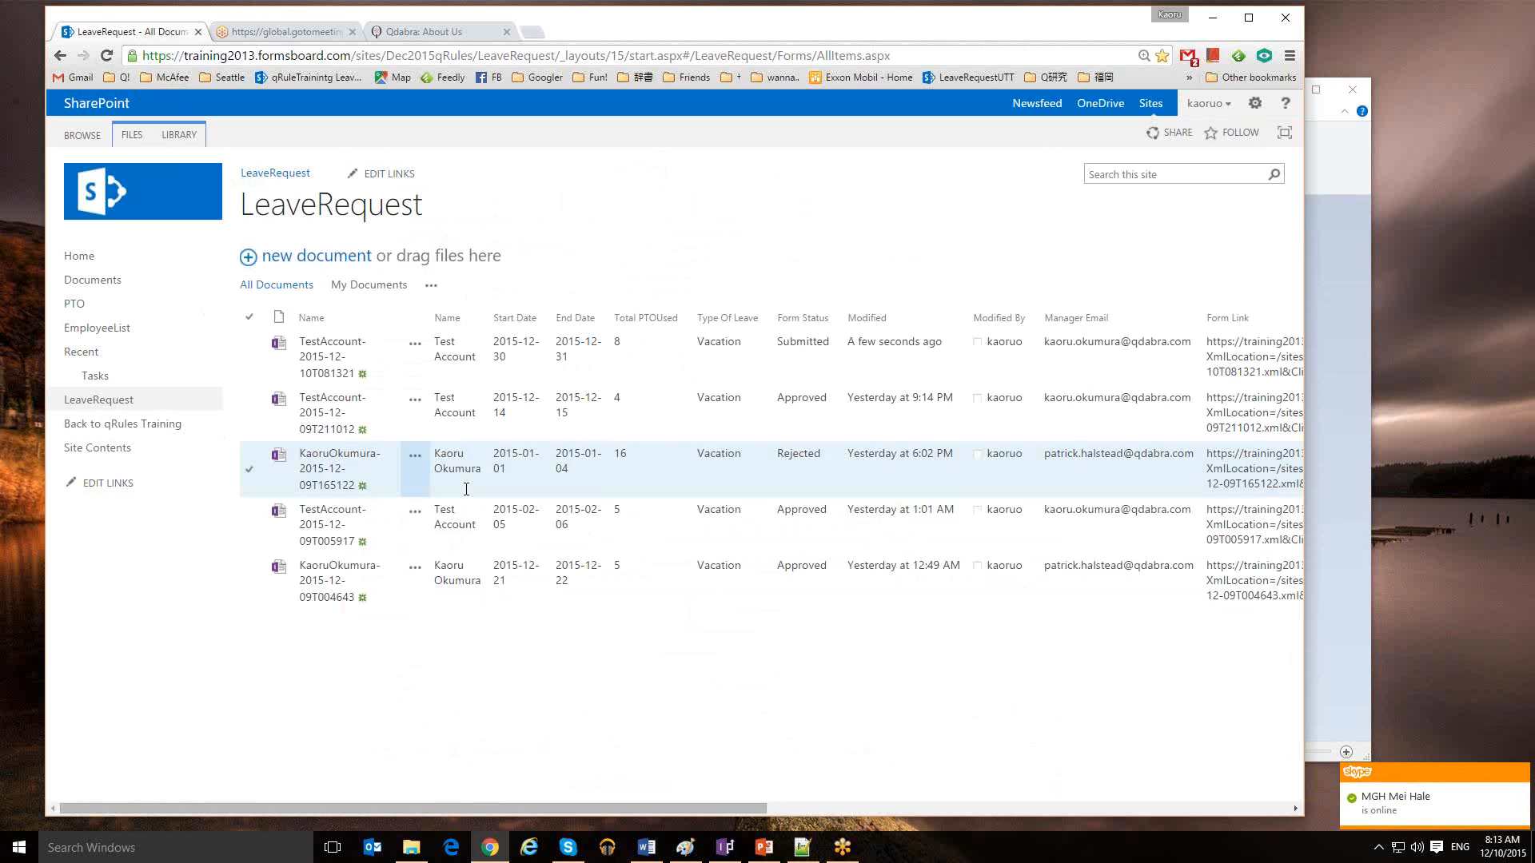
click(467, 499)
click(460, 358)
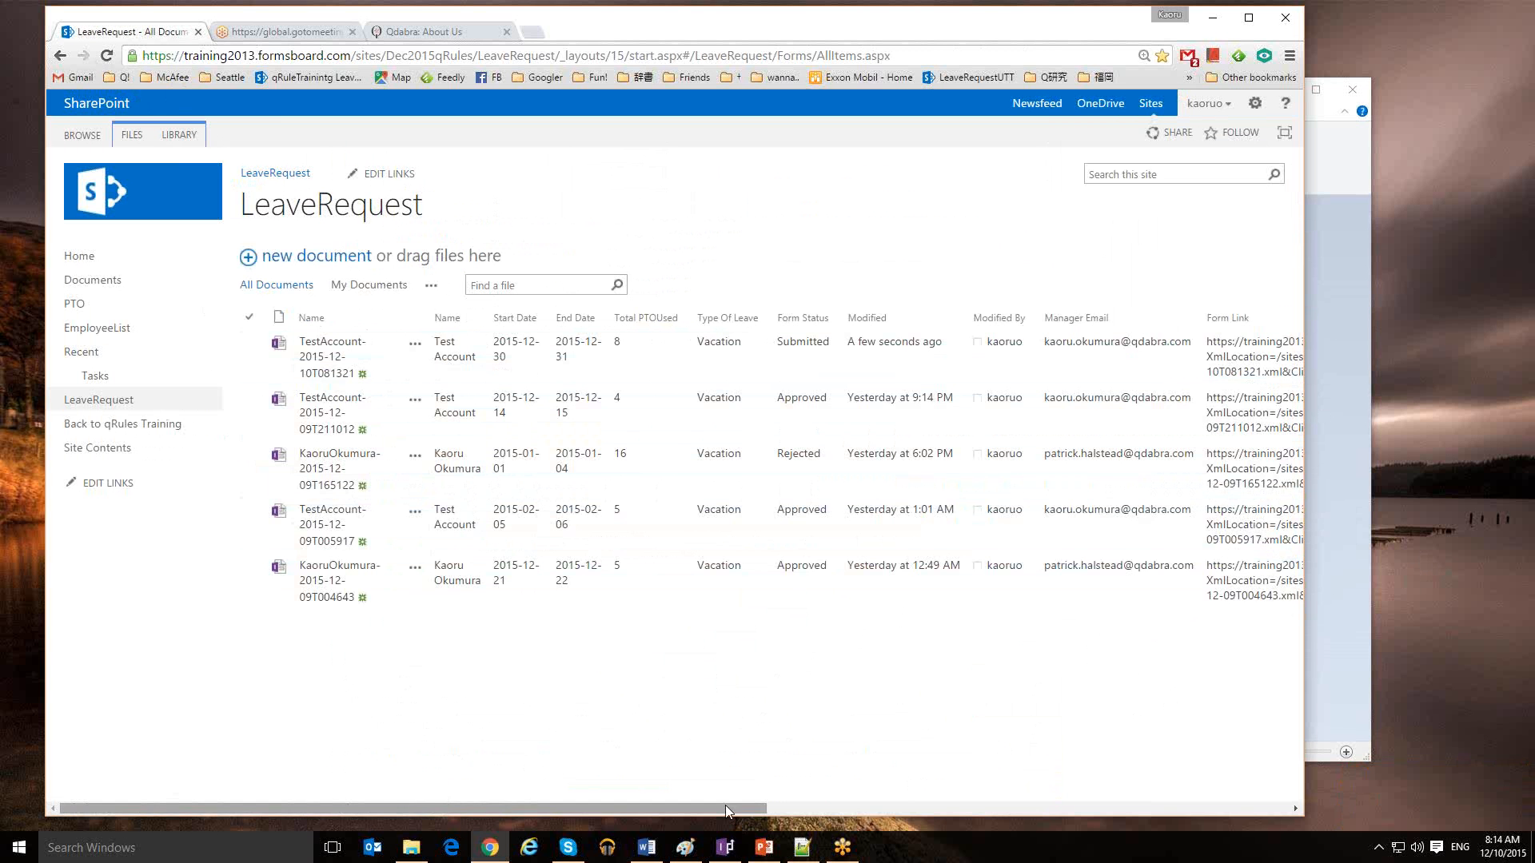
Scroll the library to the qRulesDemo column, select the new row, and launch Outlook
scroll(928, 804, right, 2)
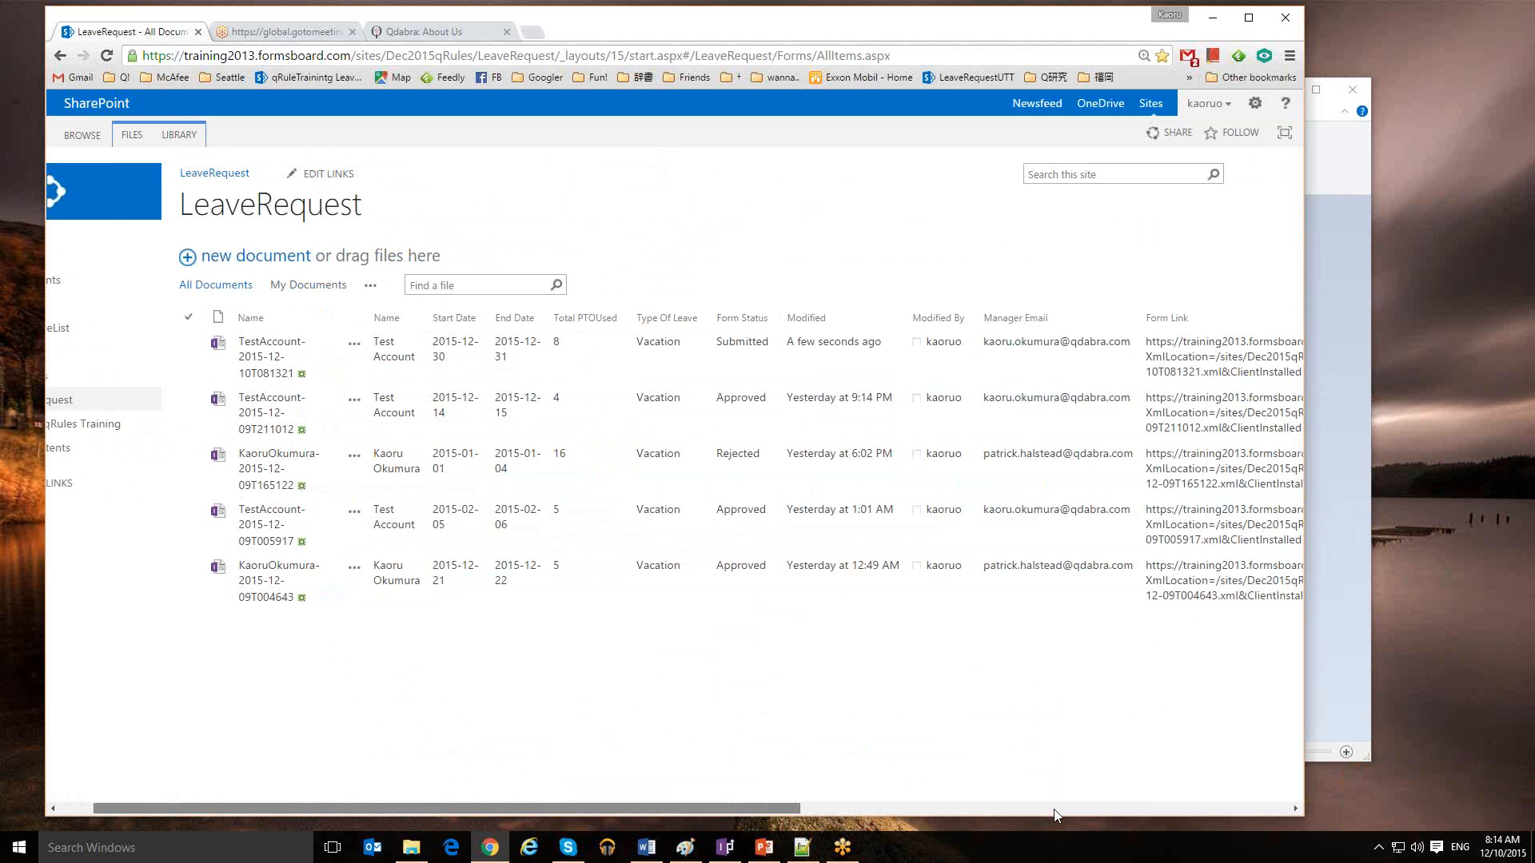
scroll(1056, 811, right, 10)
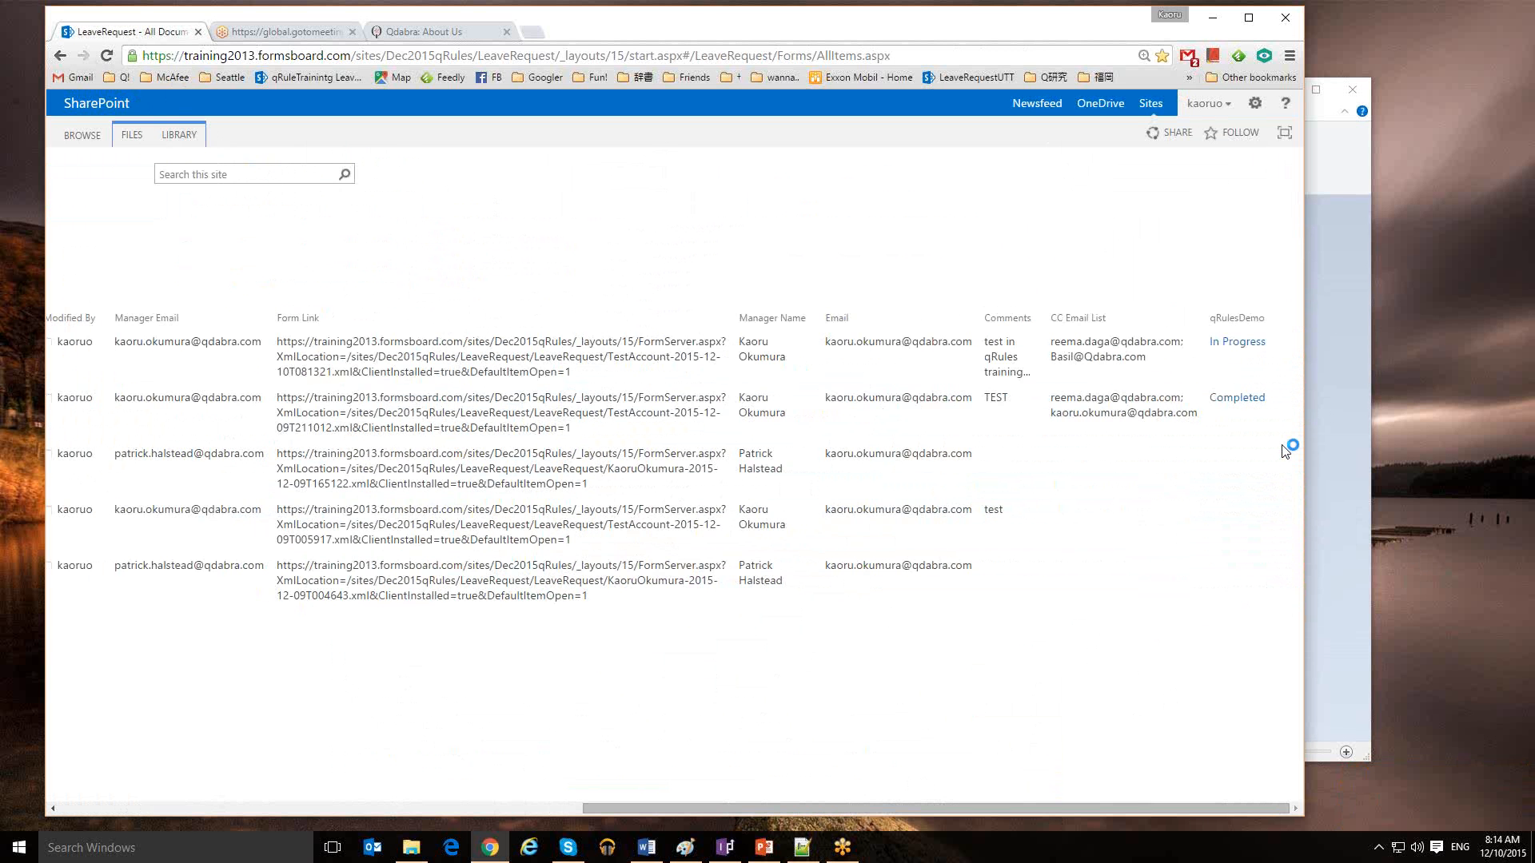
click(1255, 353)
click(374, 849)
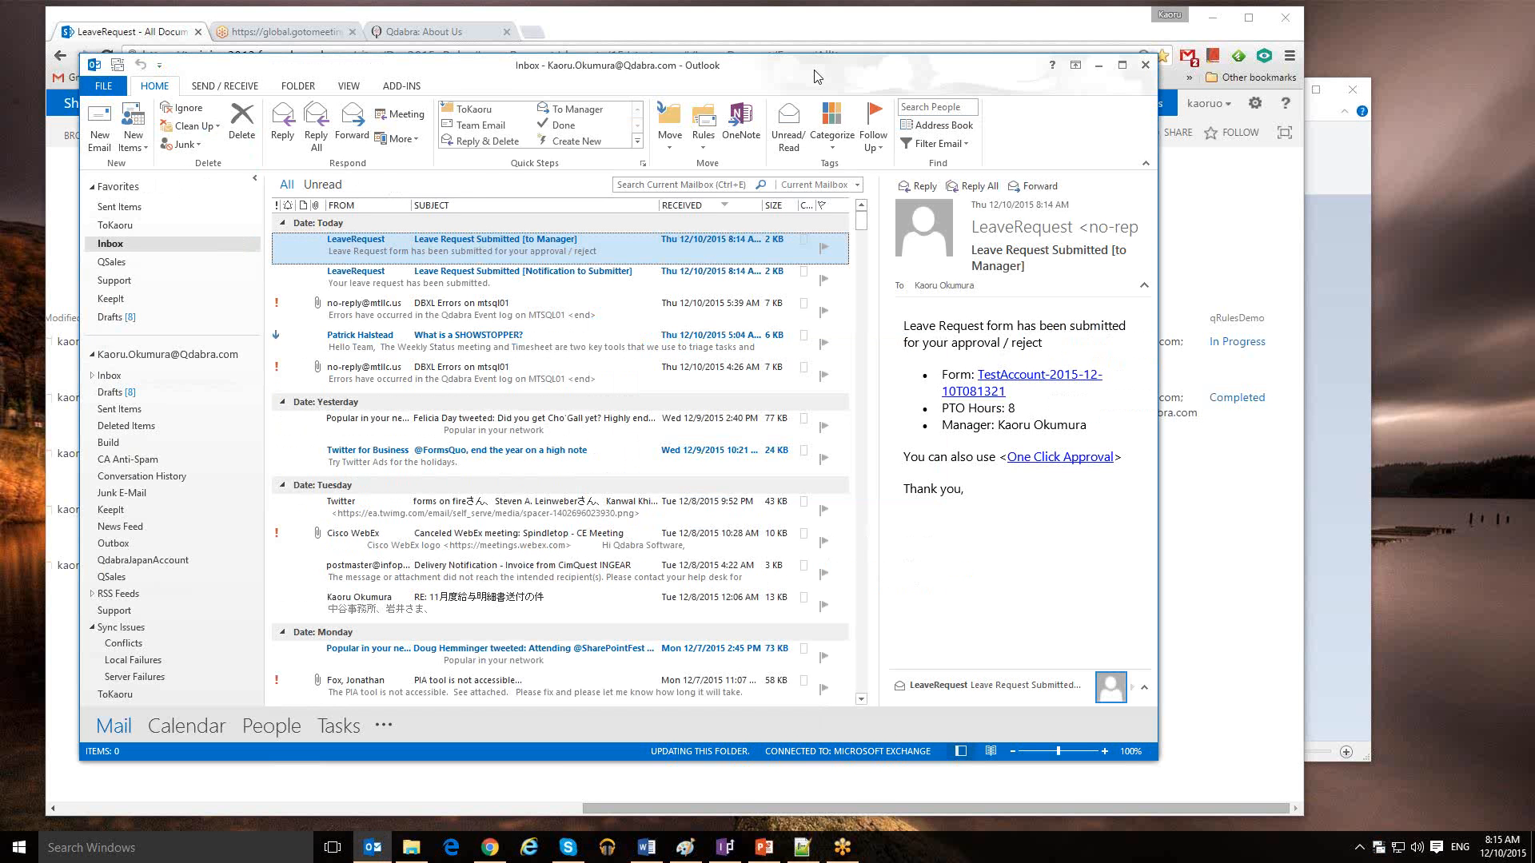
Dismiss New Mail Alerts, open the ToKaoru folder's two emails, then return to SharePoint
drag(814, 76, 1462, 675)
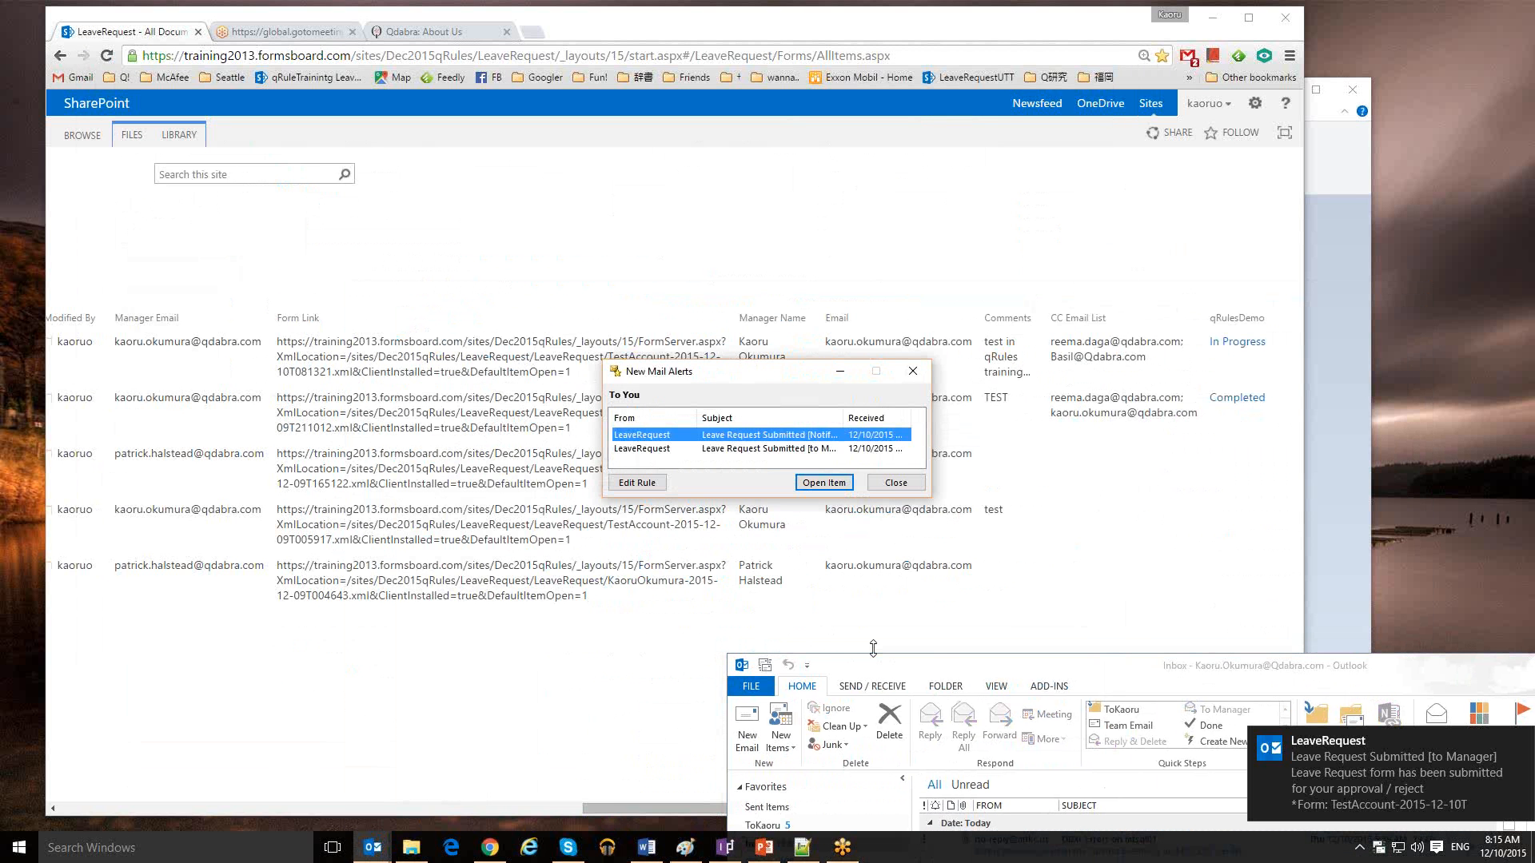
click(907, 484)
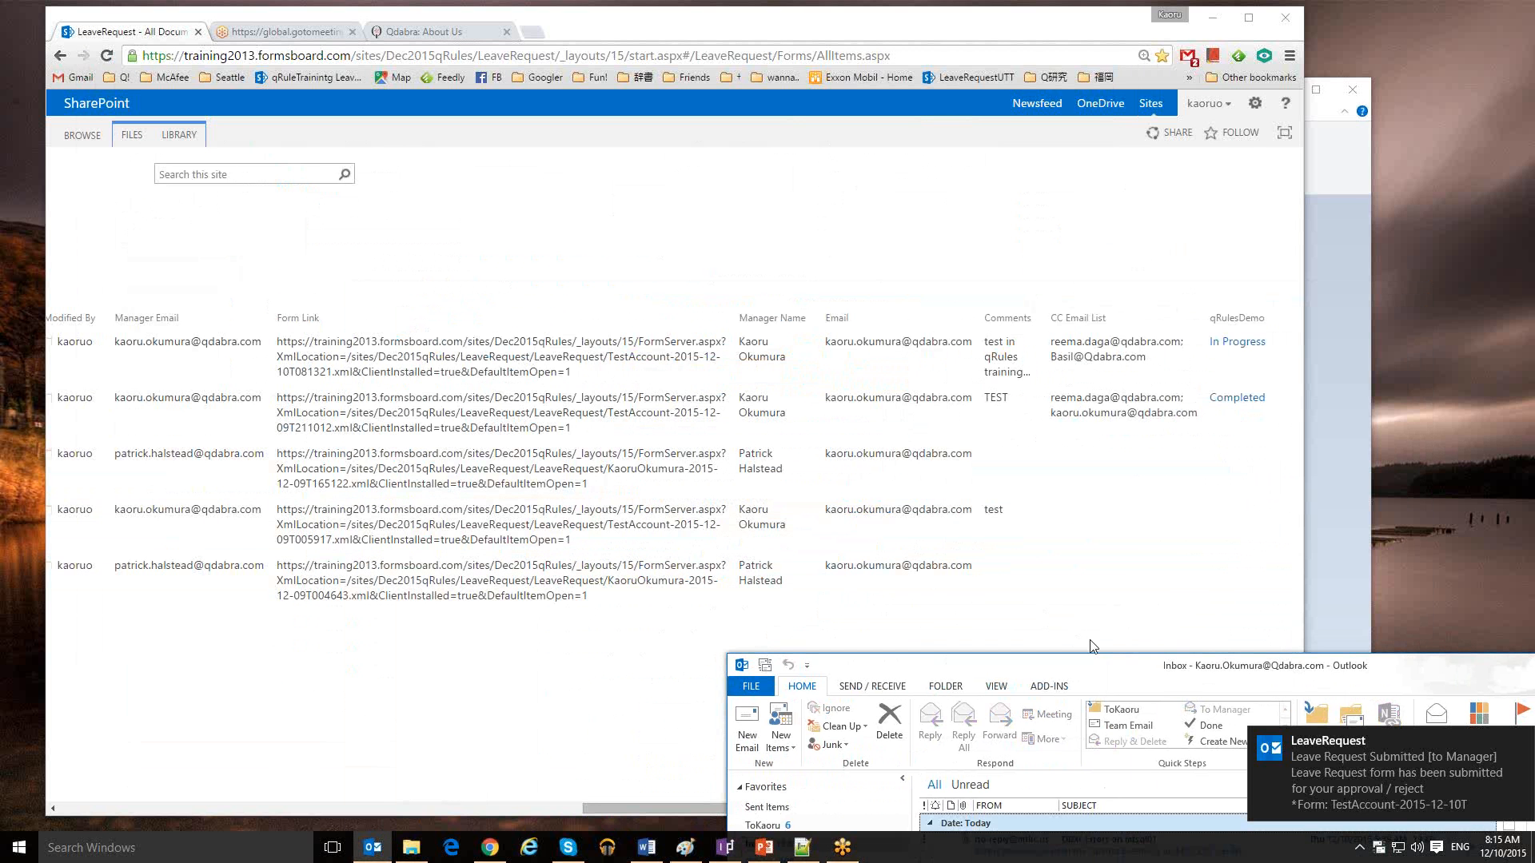
drag(1098, 671, 1084, 616)
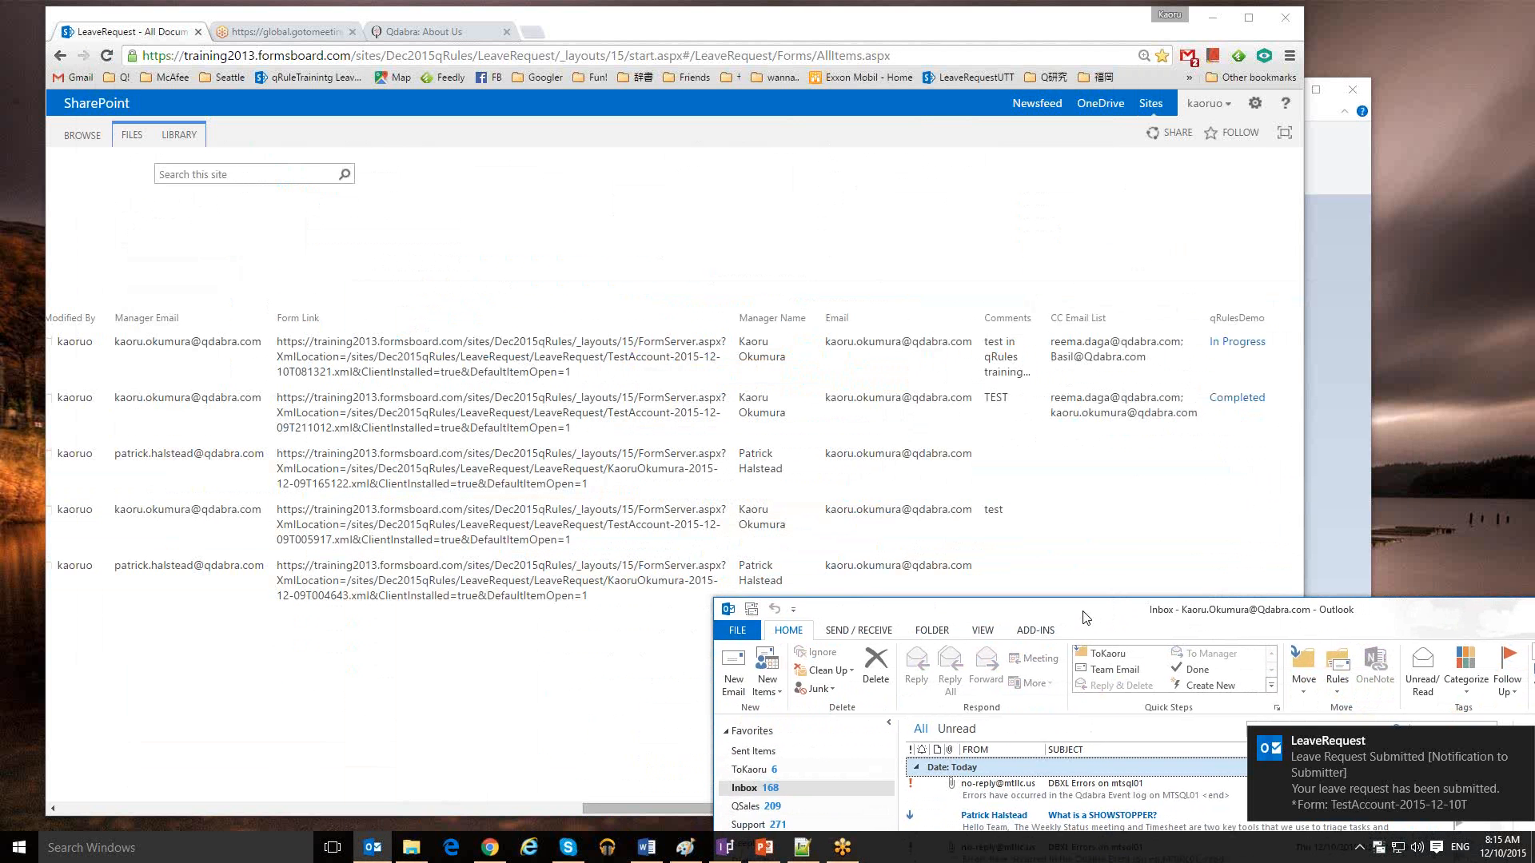
click(764, 771)
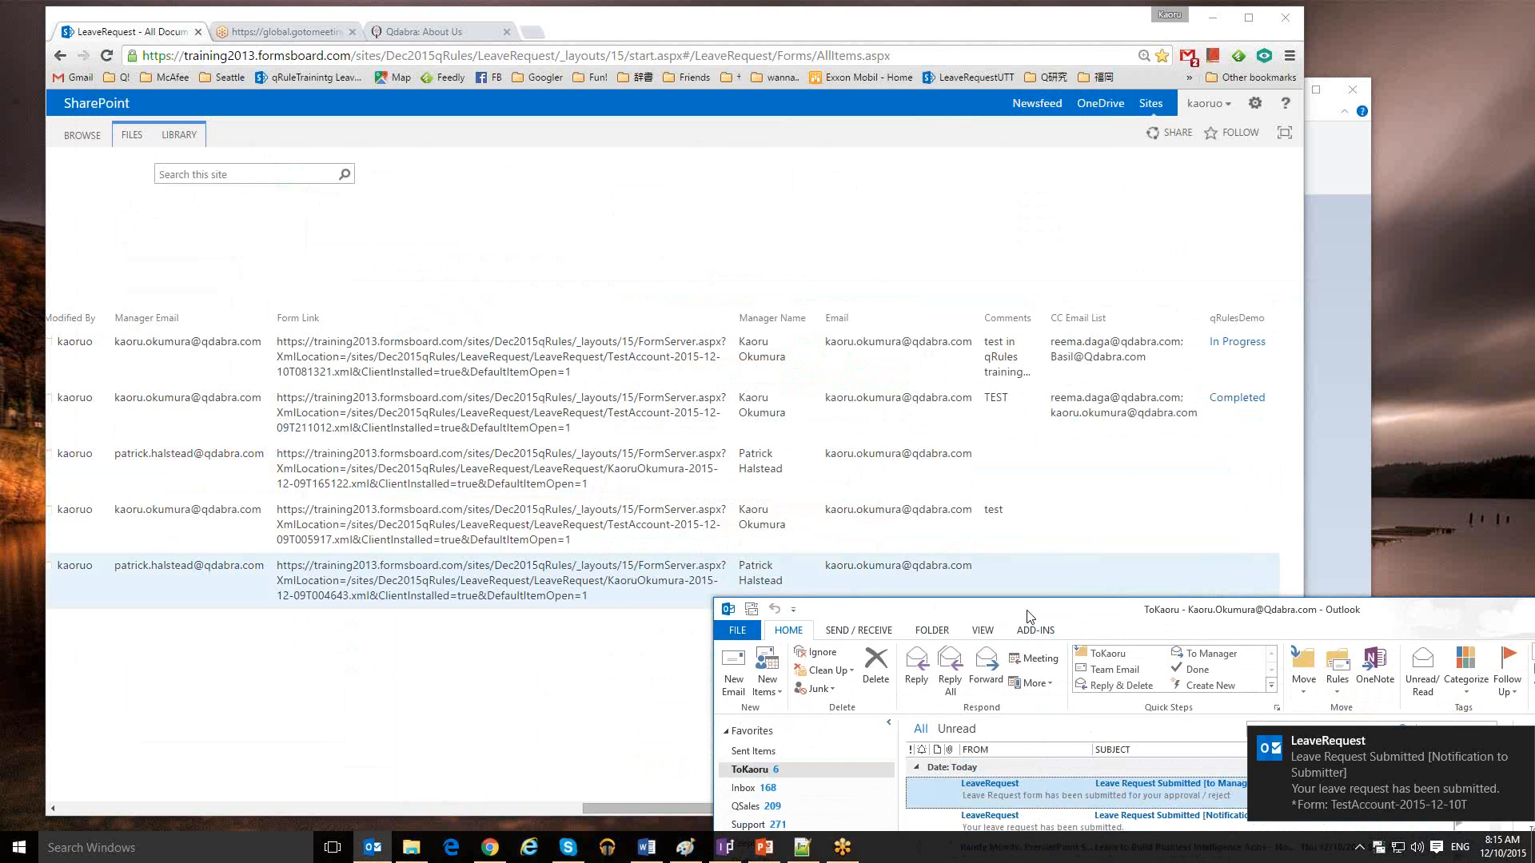
mouse_move(1028, 616)
mouse_down()
mouse_move(1004, 577)
mouse_move(1005, 609)
mouse_up()
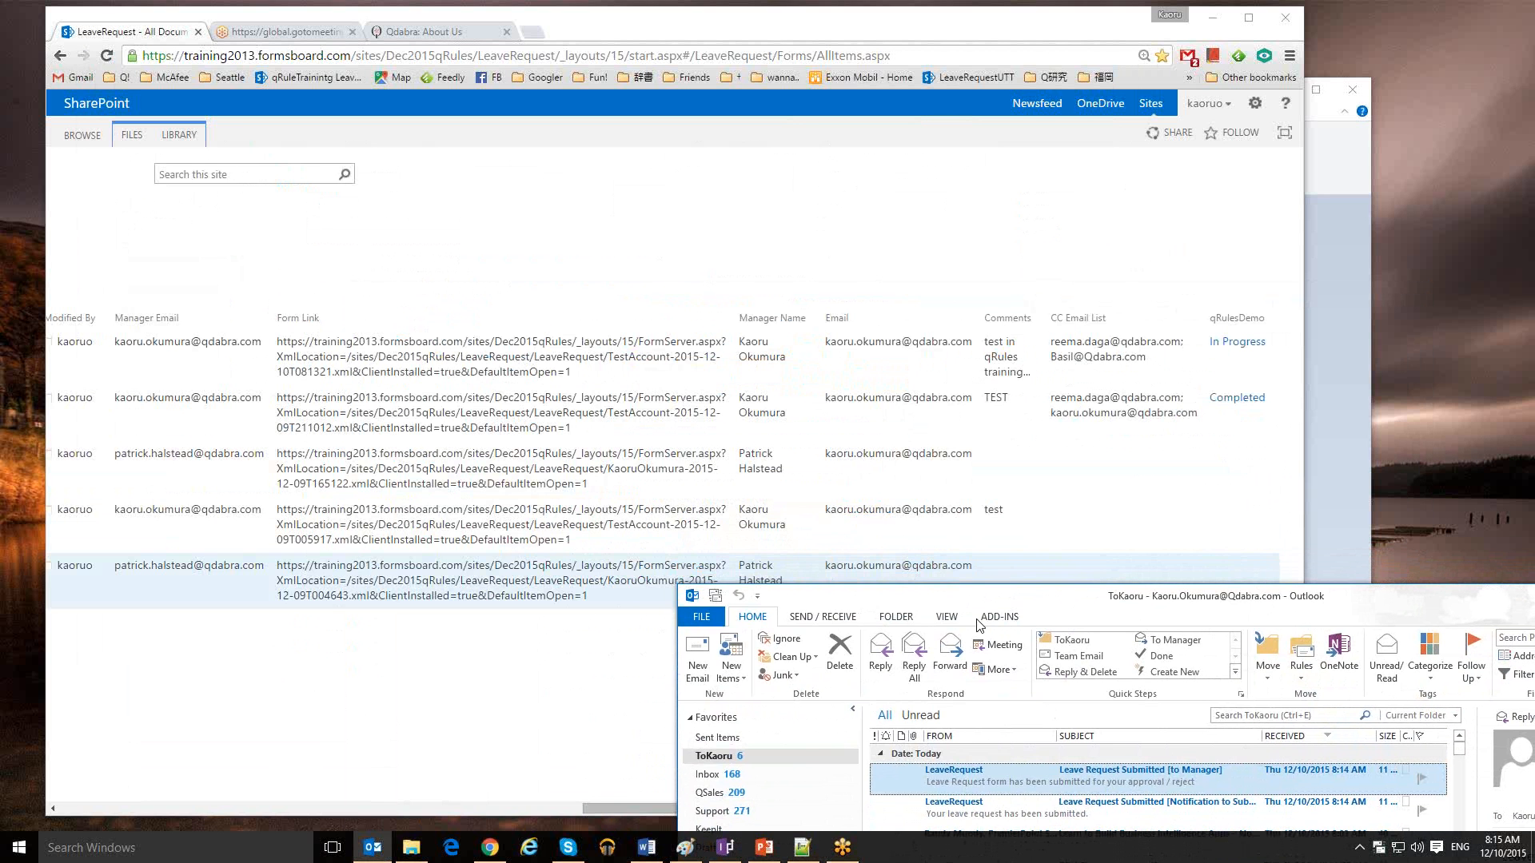
click(640, 809)
drag(640, 809, 108, 776)
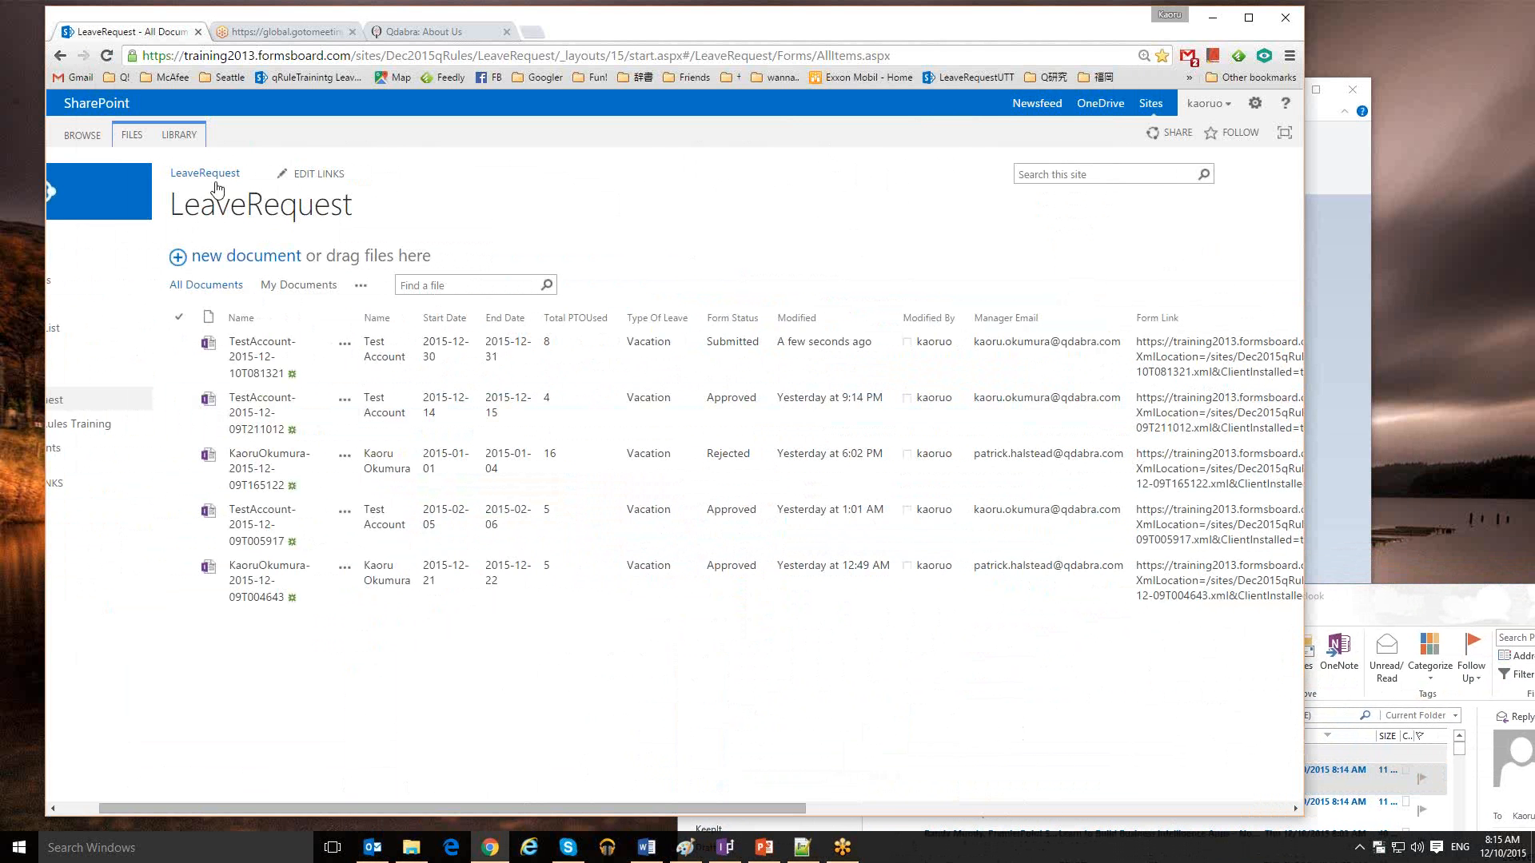
Reload the LeaveRequest library, then bring the qRules Training deck forward on slide 4
click(108, 56)
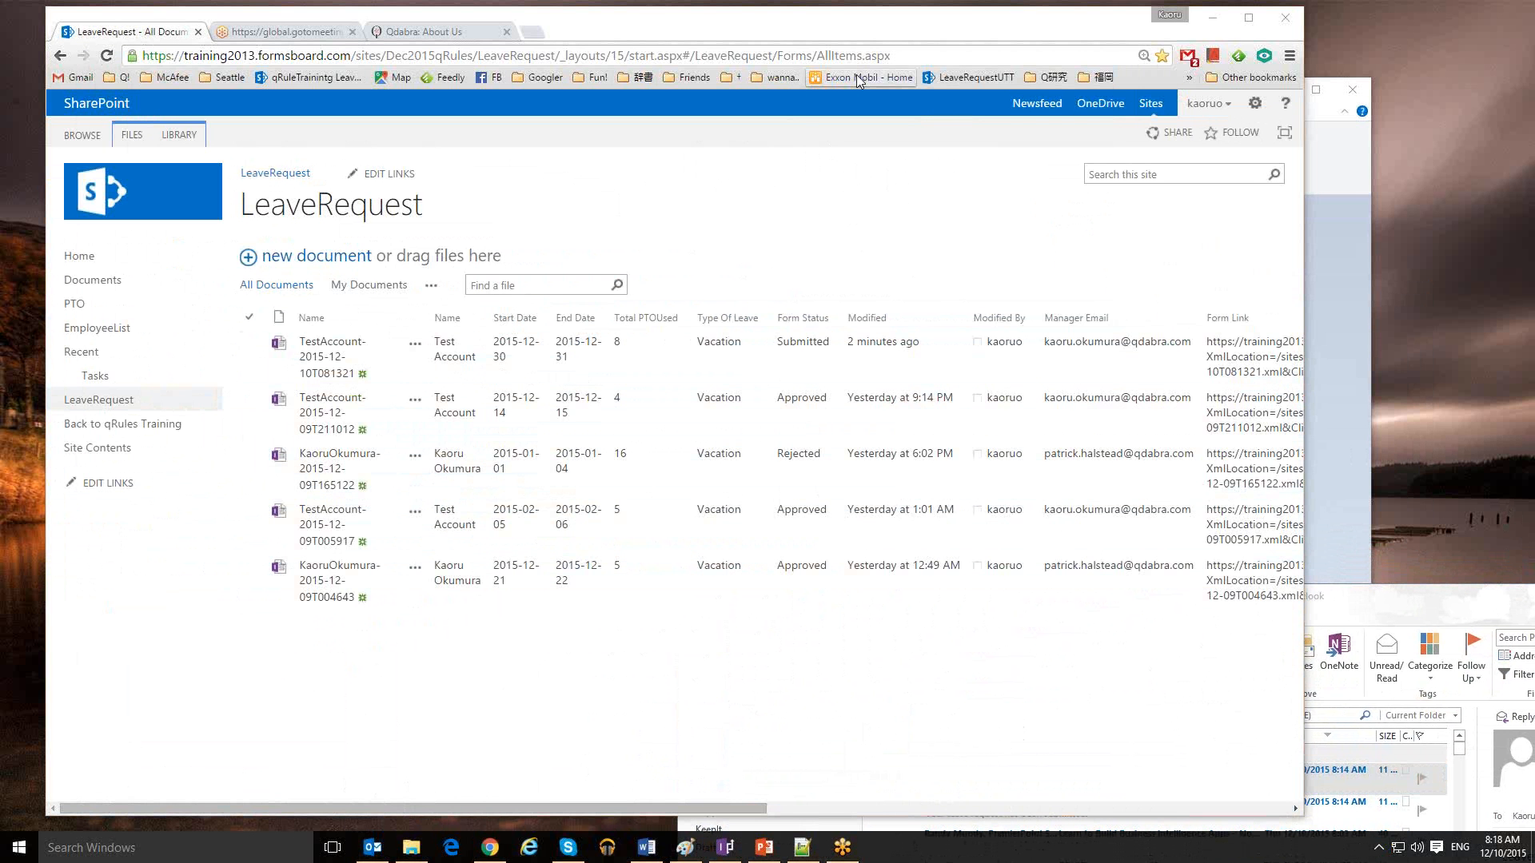
click(925, 58)
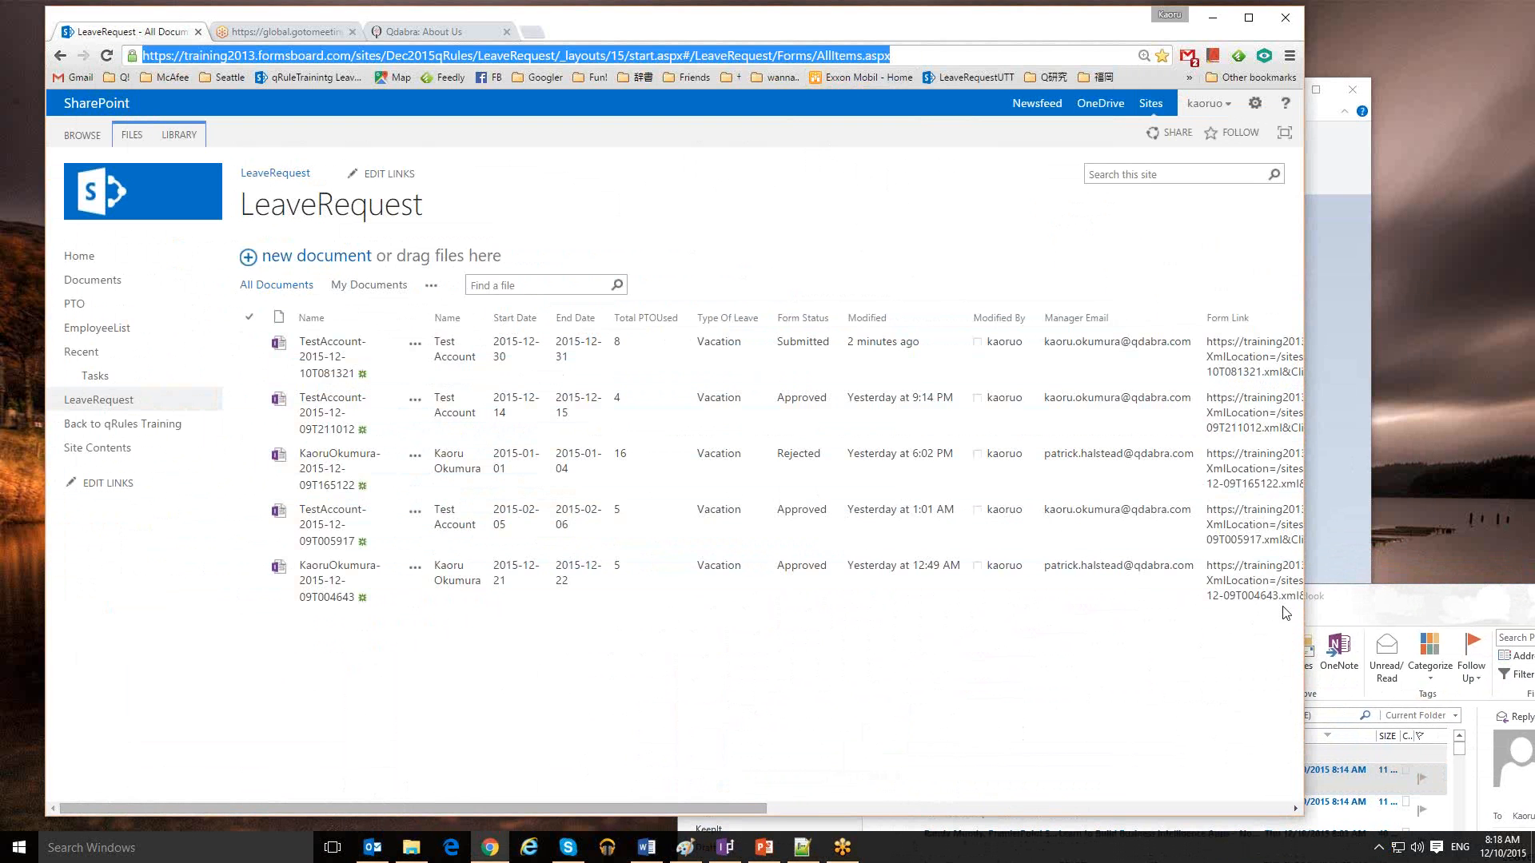
click(1400, 609)
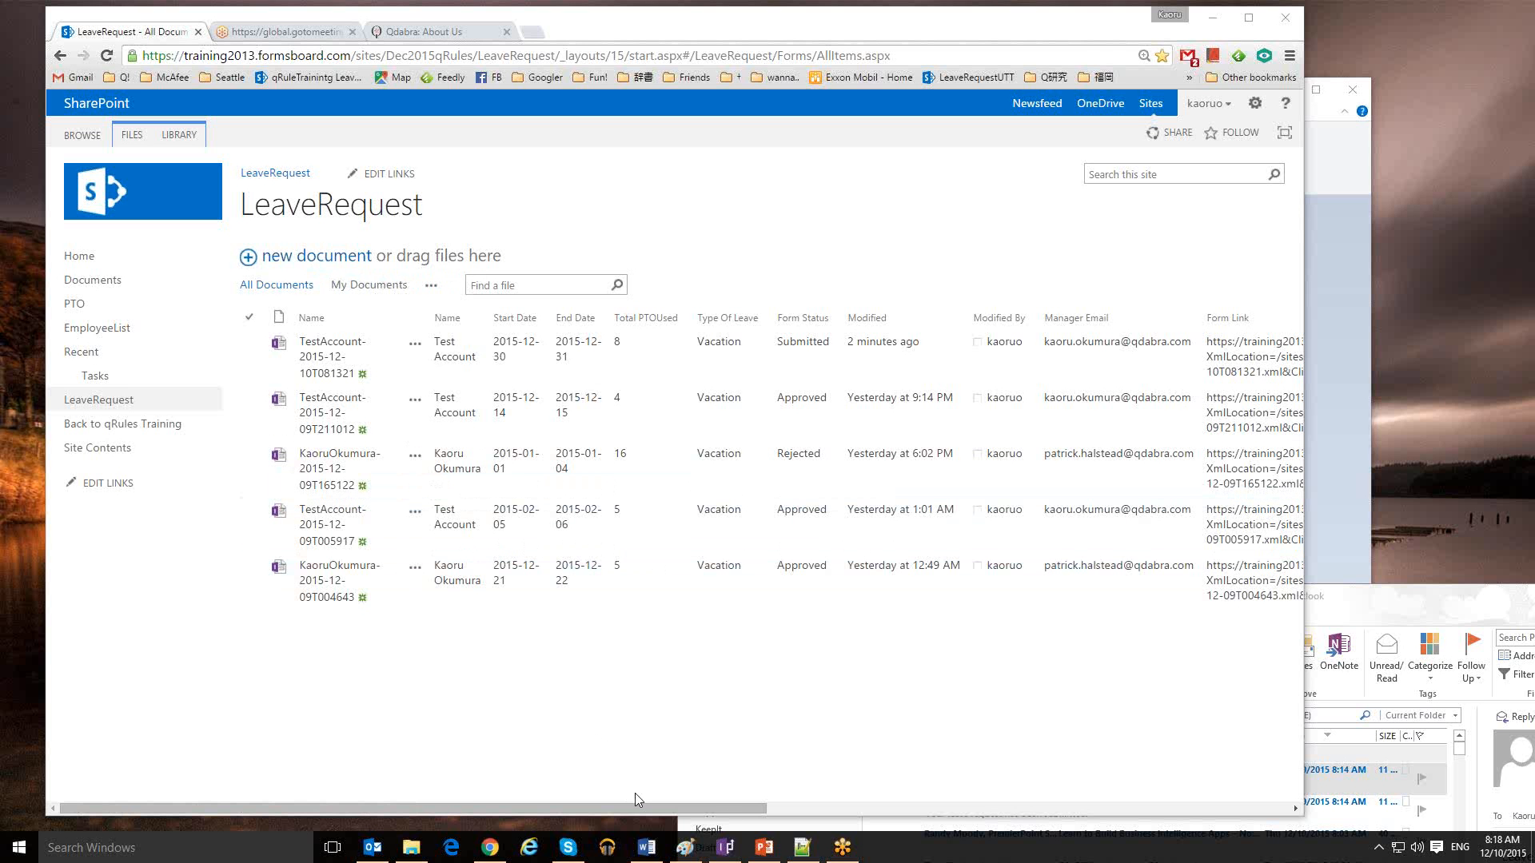
click(763, 849)
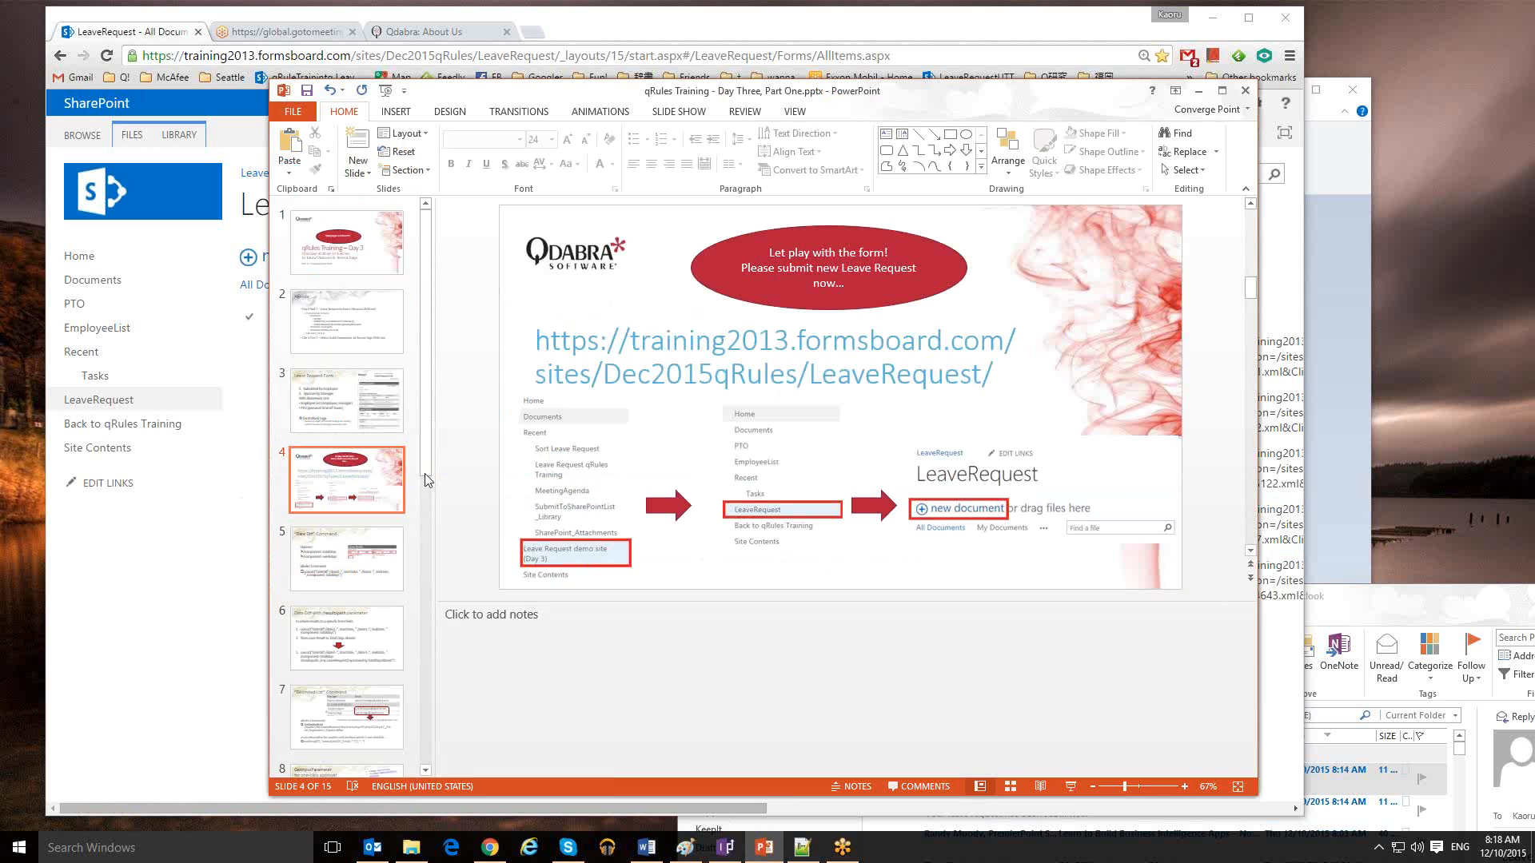
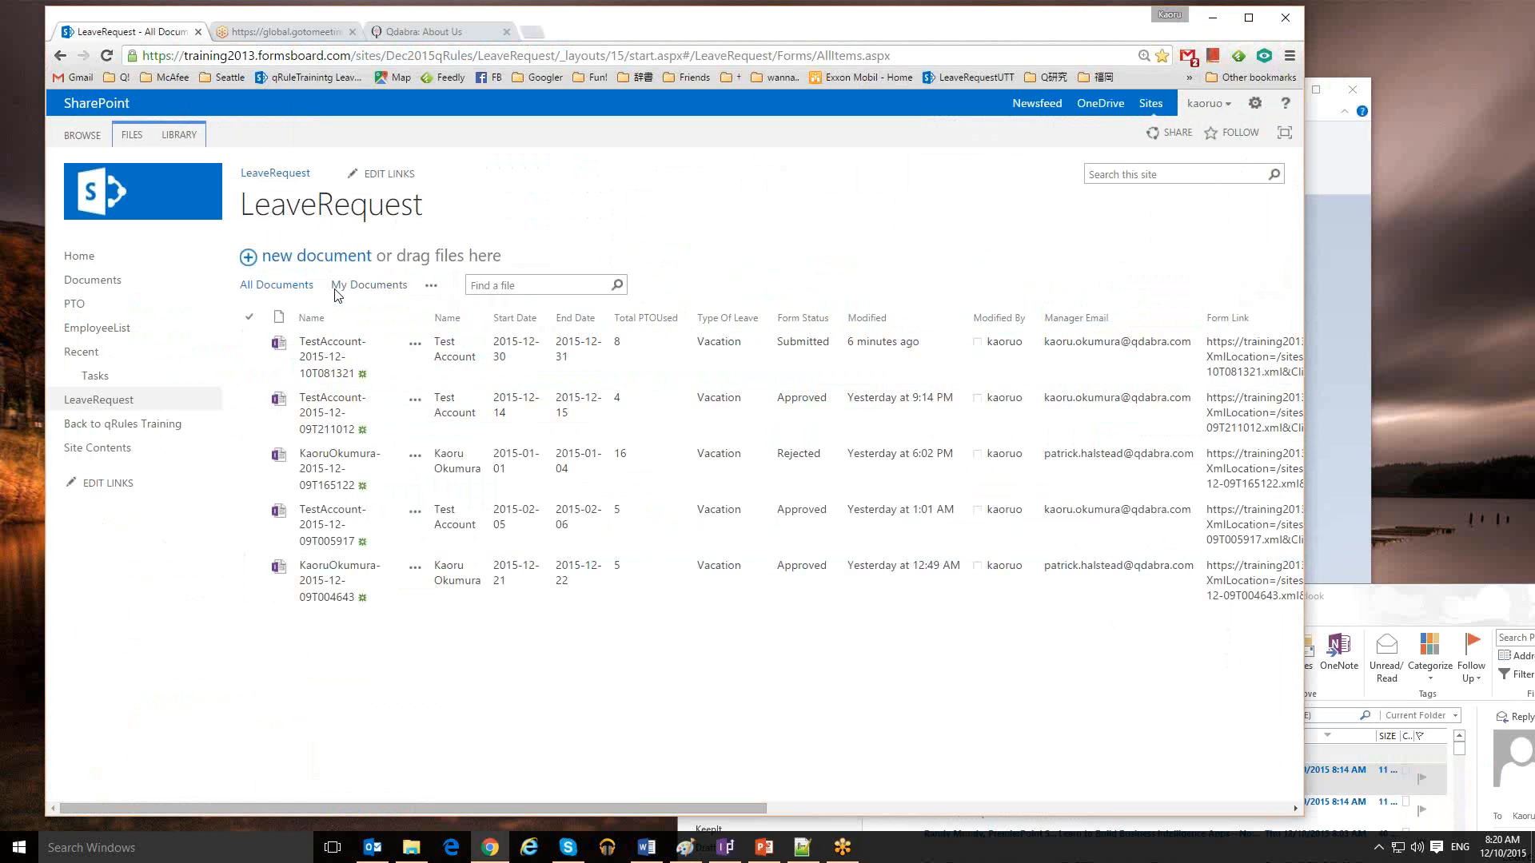
Start a blank new Leave Request form and open the Act as account list at its bottom
click(334, 255)
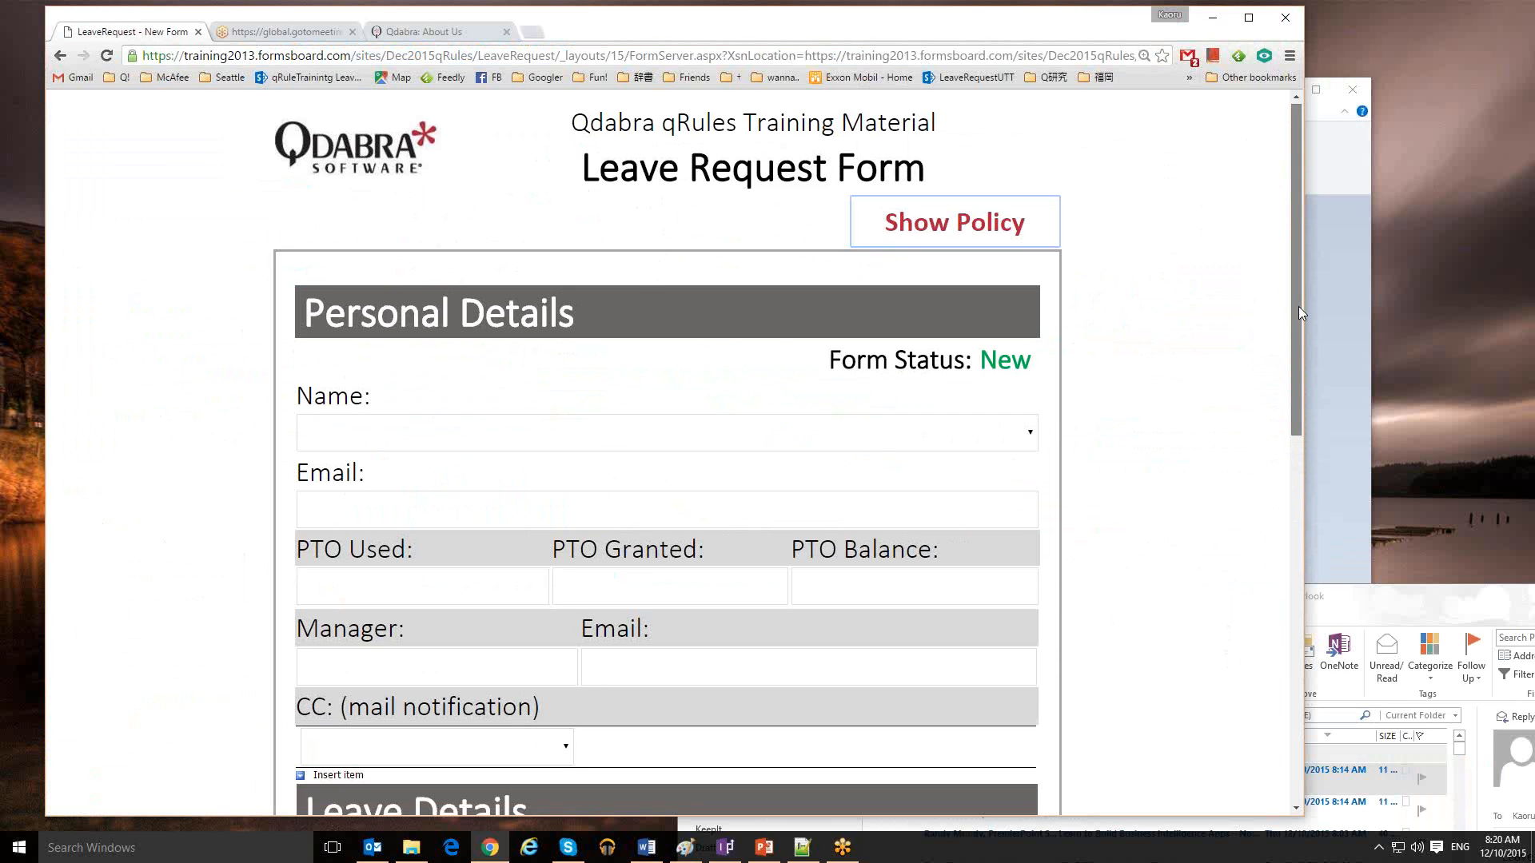
drag(1296, 303, 1295, 697)
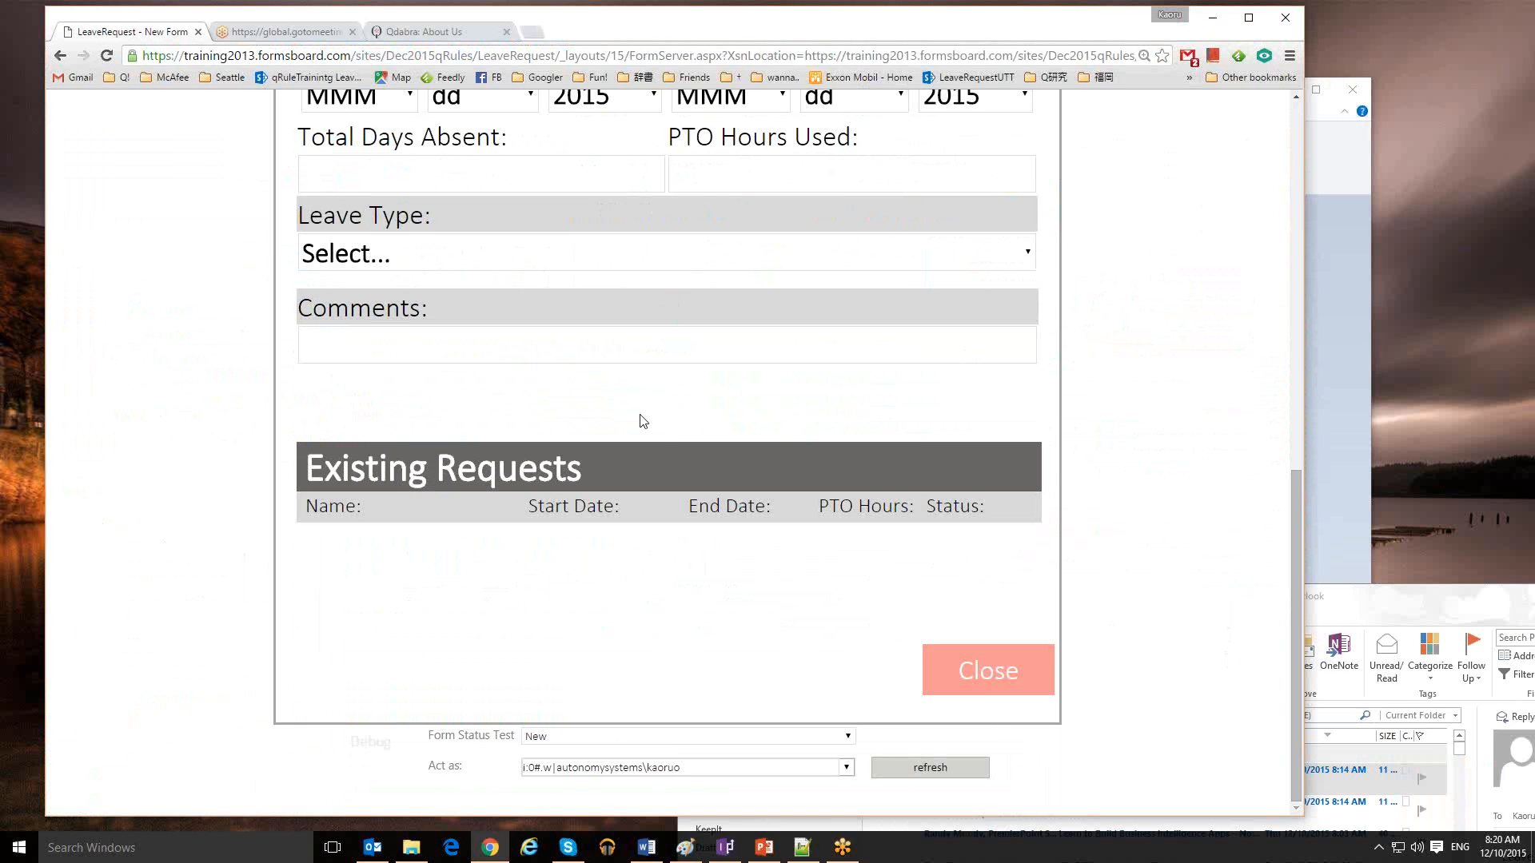
click(846, 768)
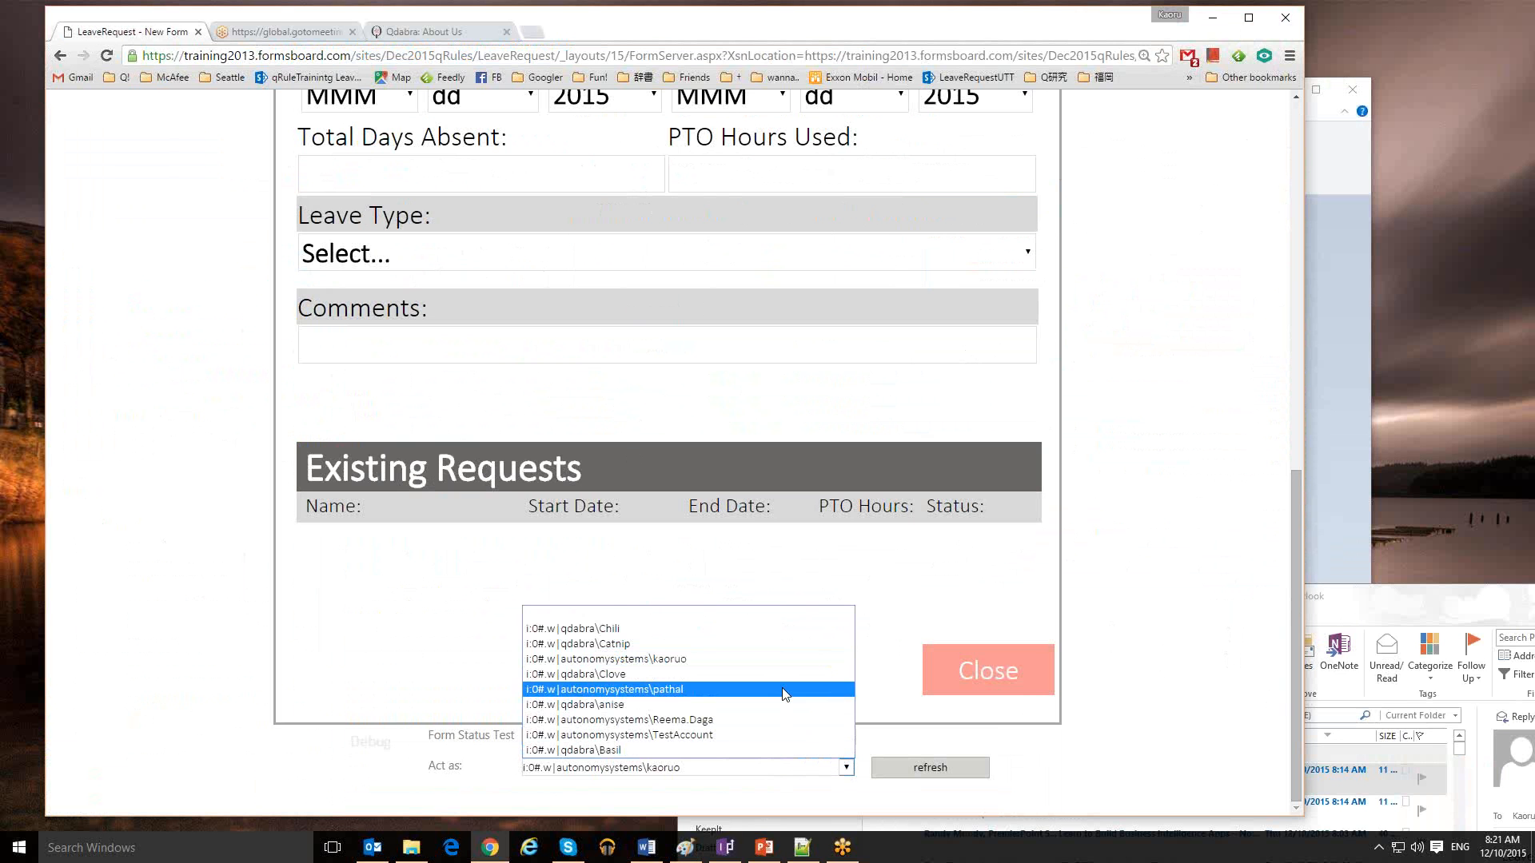
Switch the form's Act as account to a different user
click(606, 624)
scroll(943, 649, up, 1)
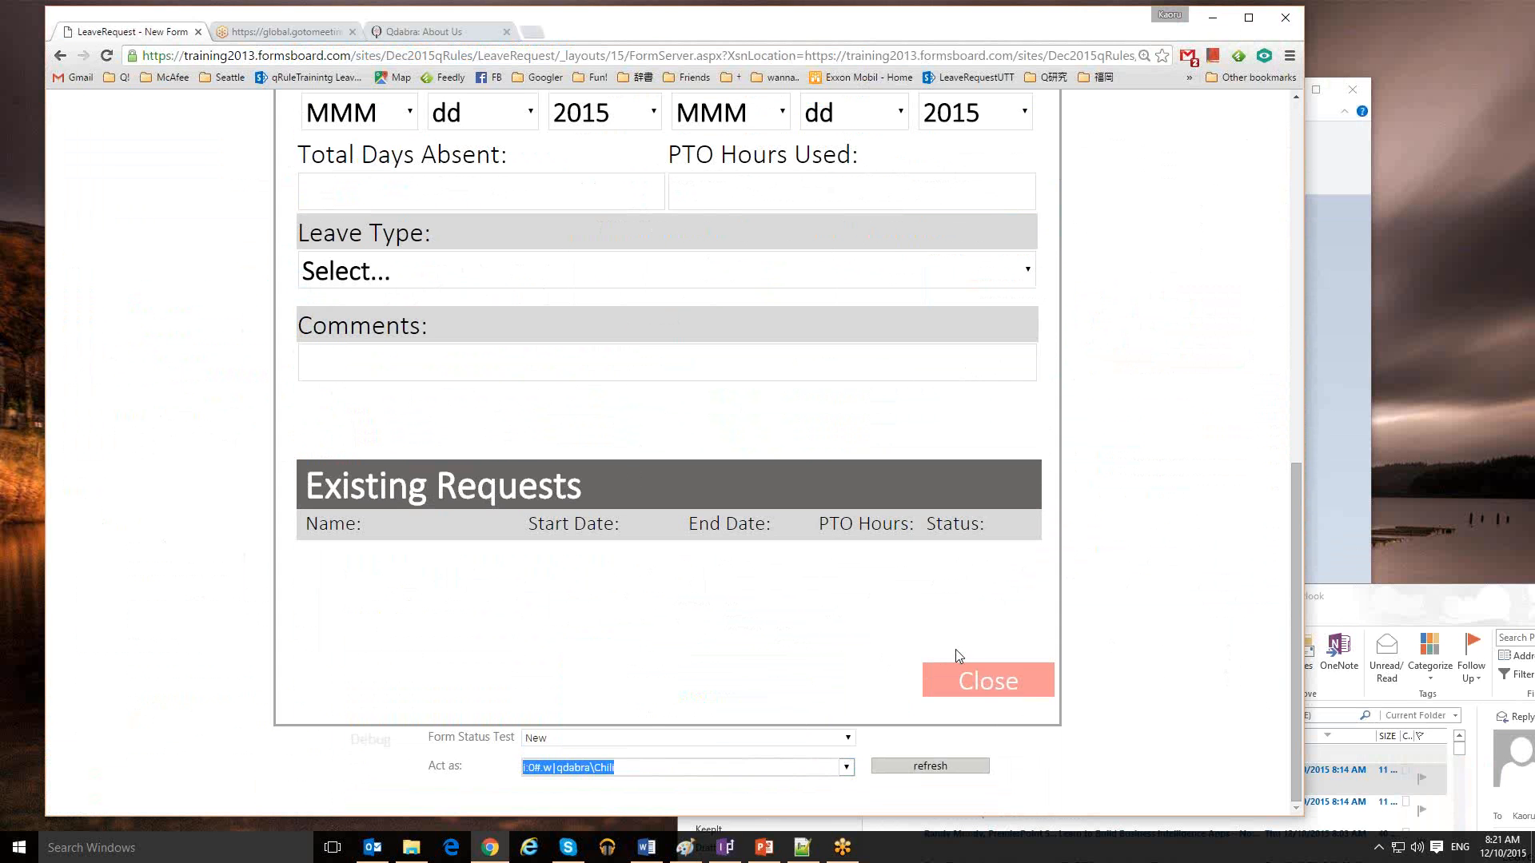
scroll(1293, 560, up, 1)
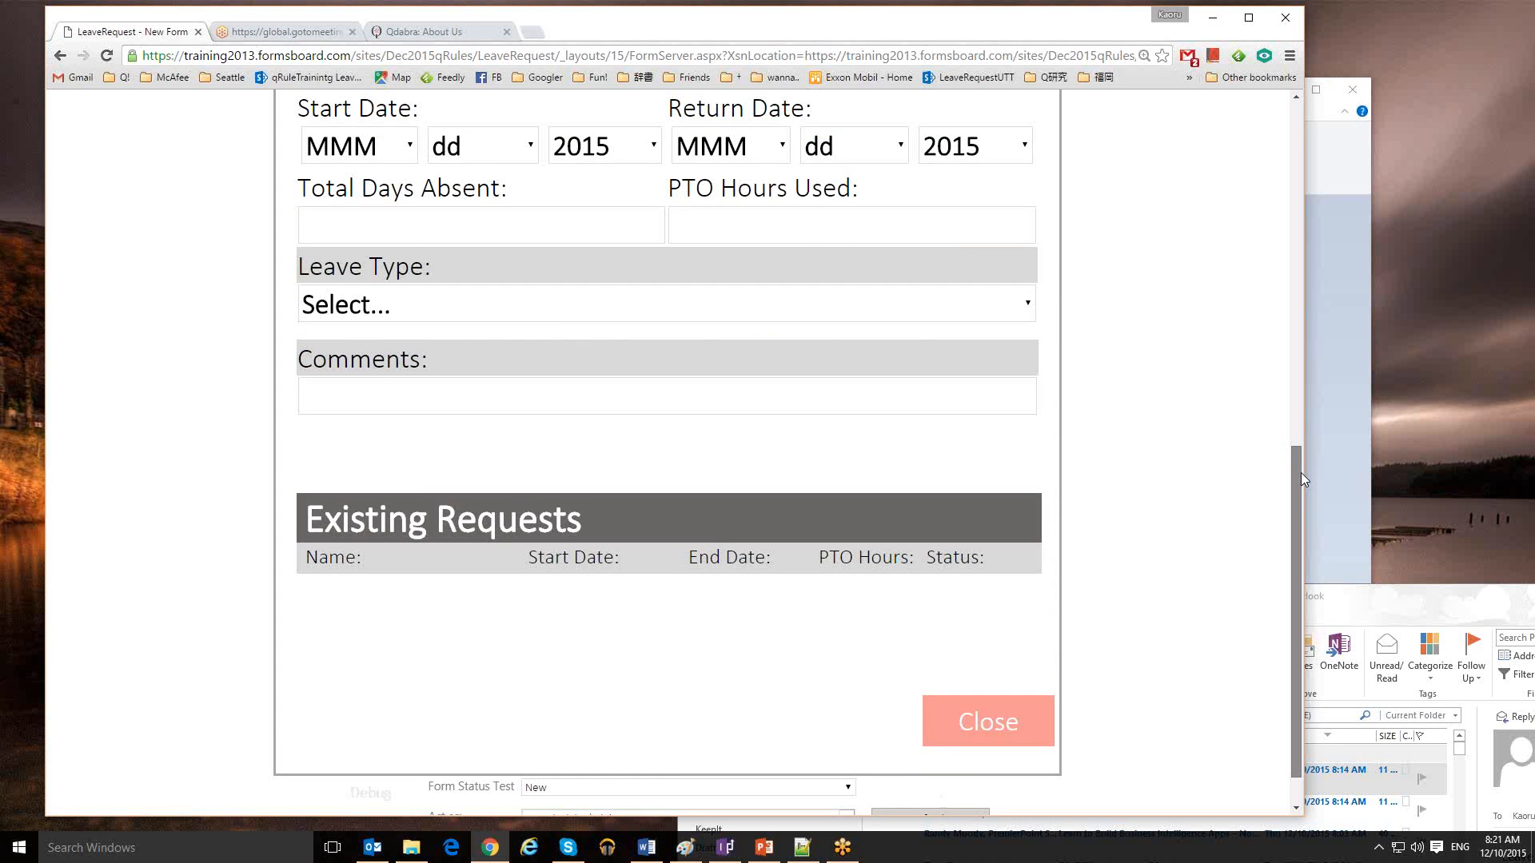
scroll(1301, 479, up, 10)
Choose the matching employee in Name so email, PTO (0.0) and manager details auto-fill
click(948, 339)
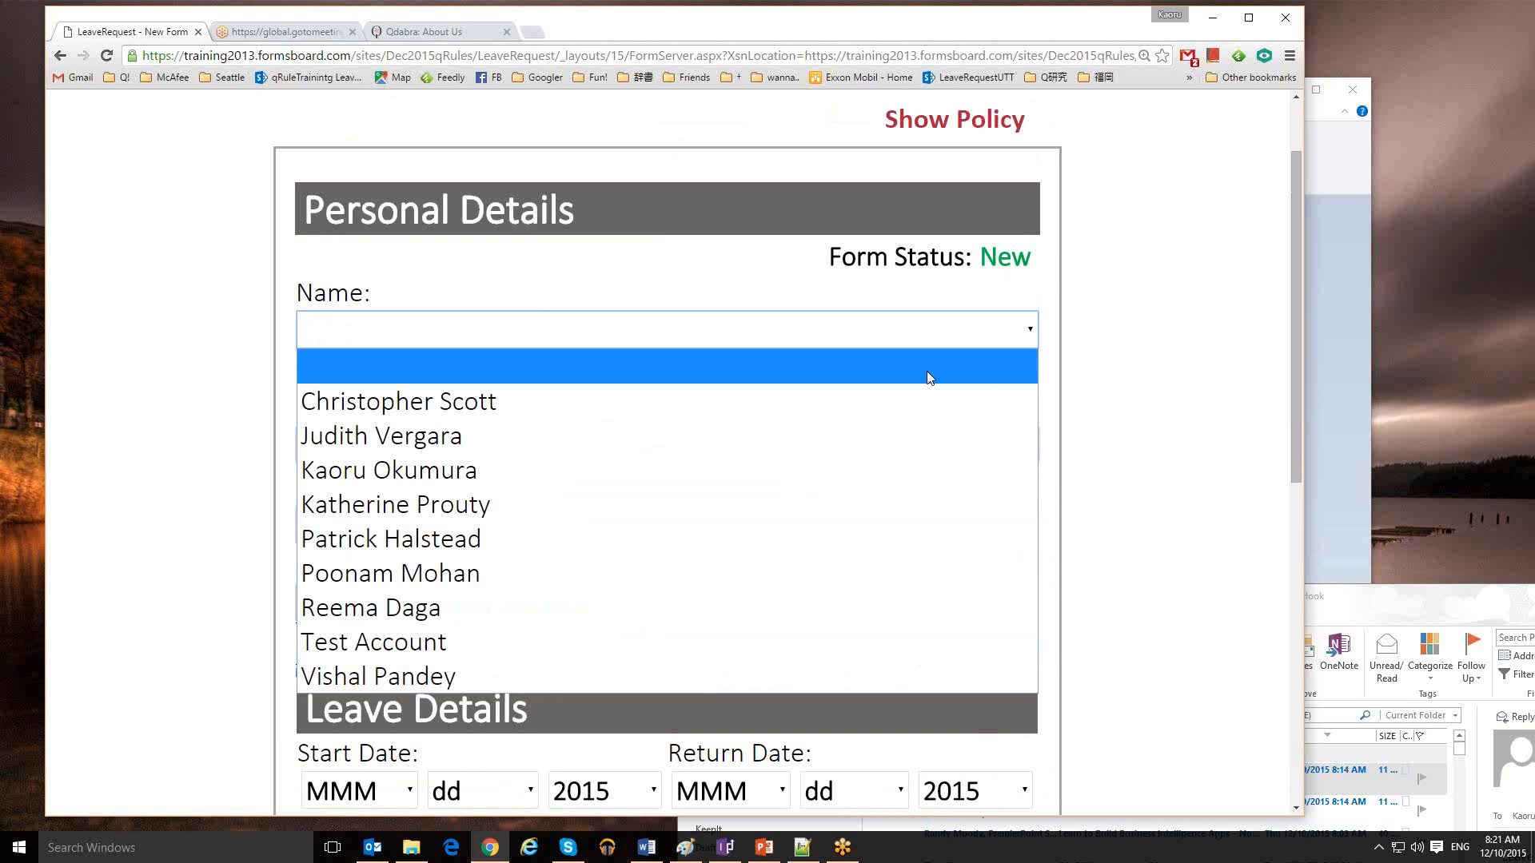
click(722, 410)
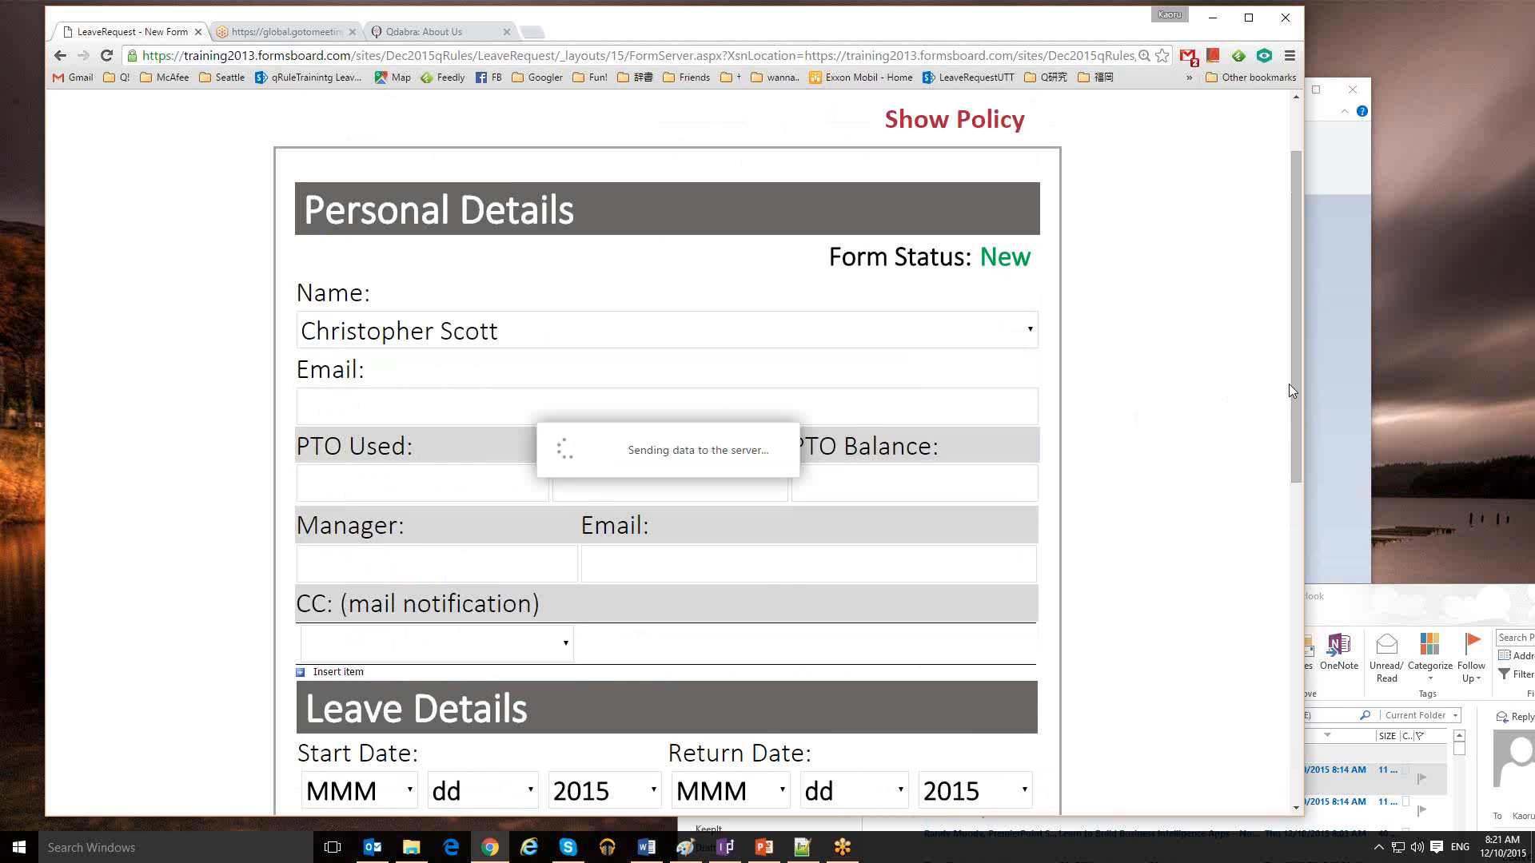
scroll(1296, 478, down, 2)
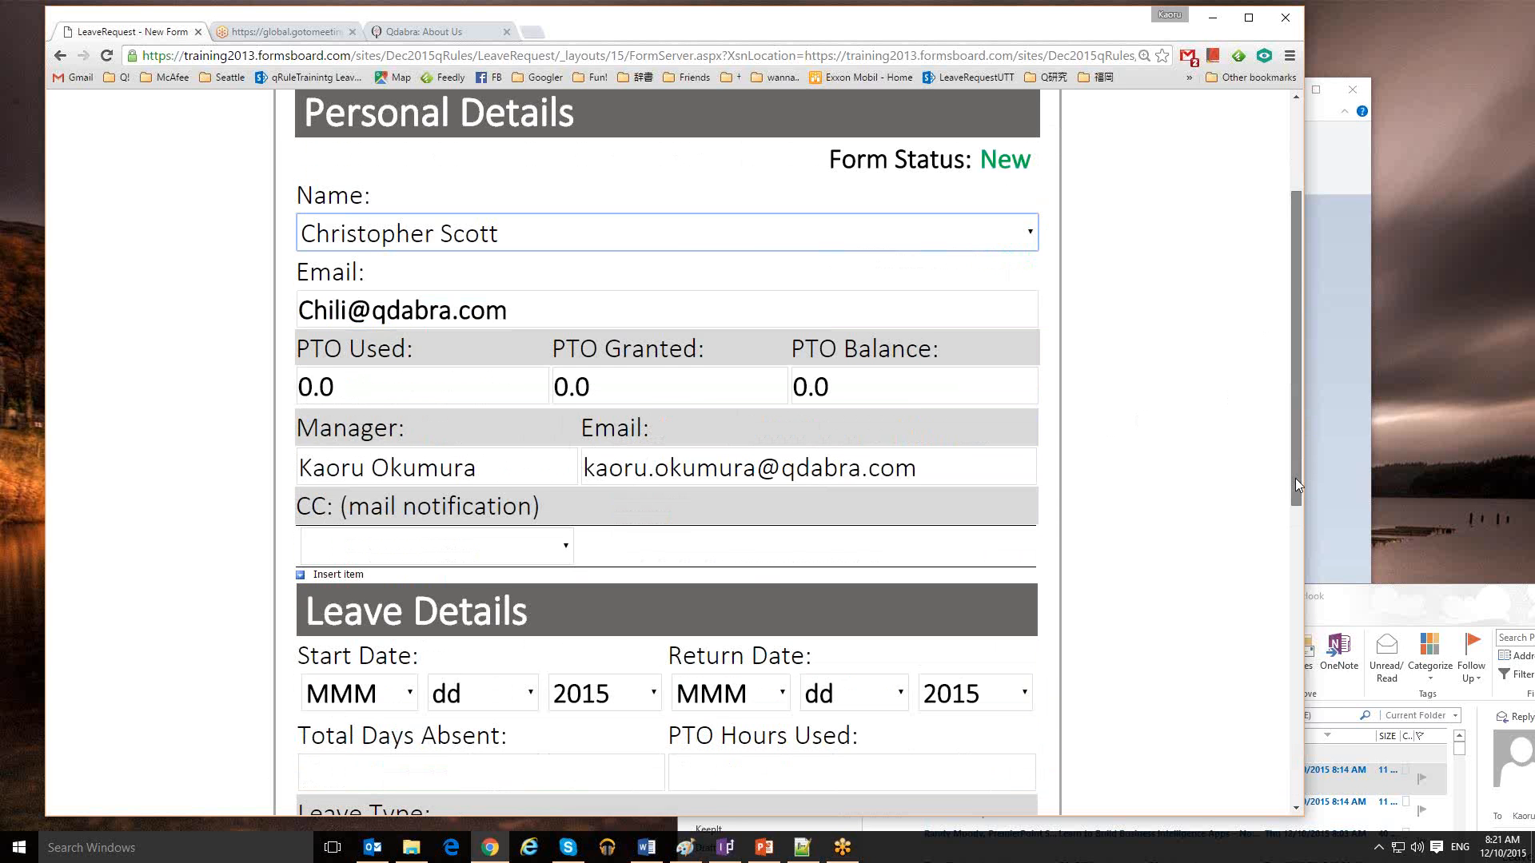
drag(1296, 478, 1175, 761)
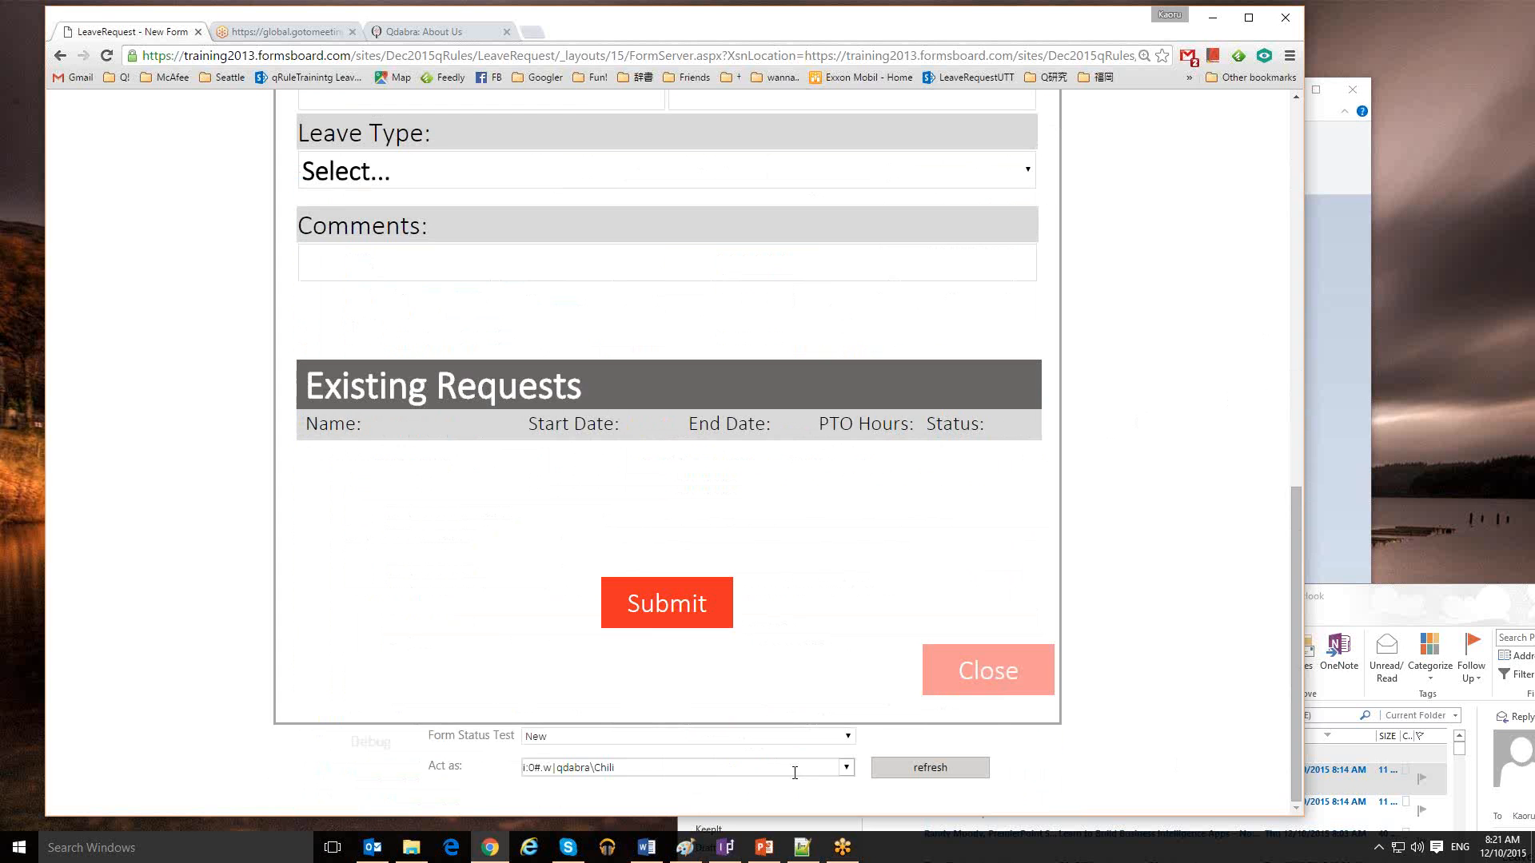
click(847, 769)
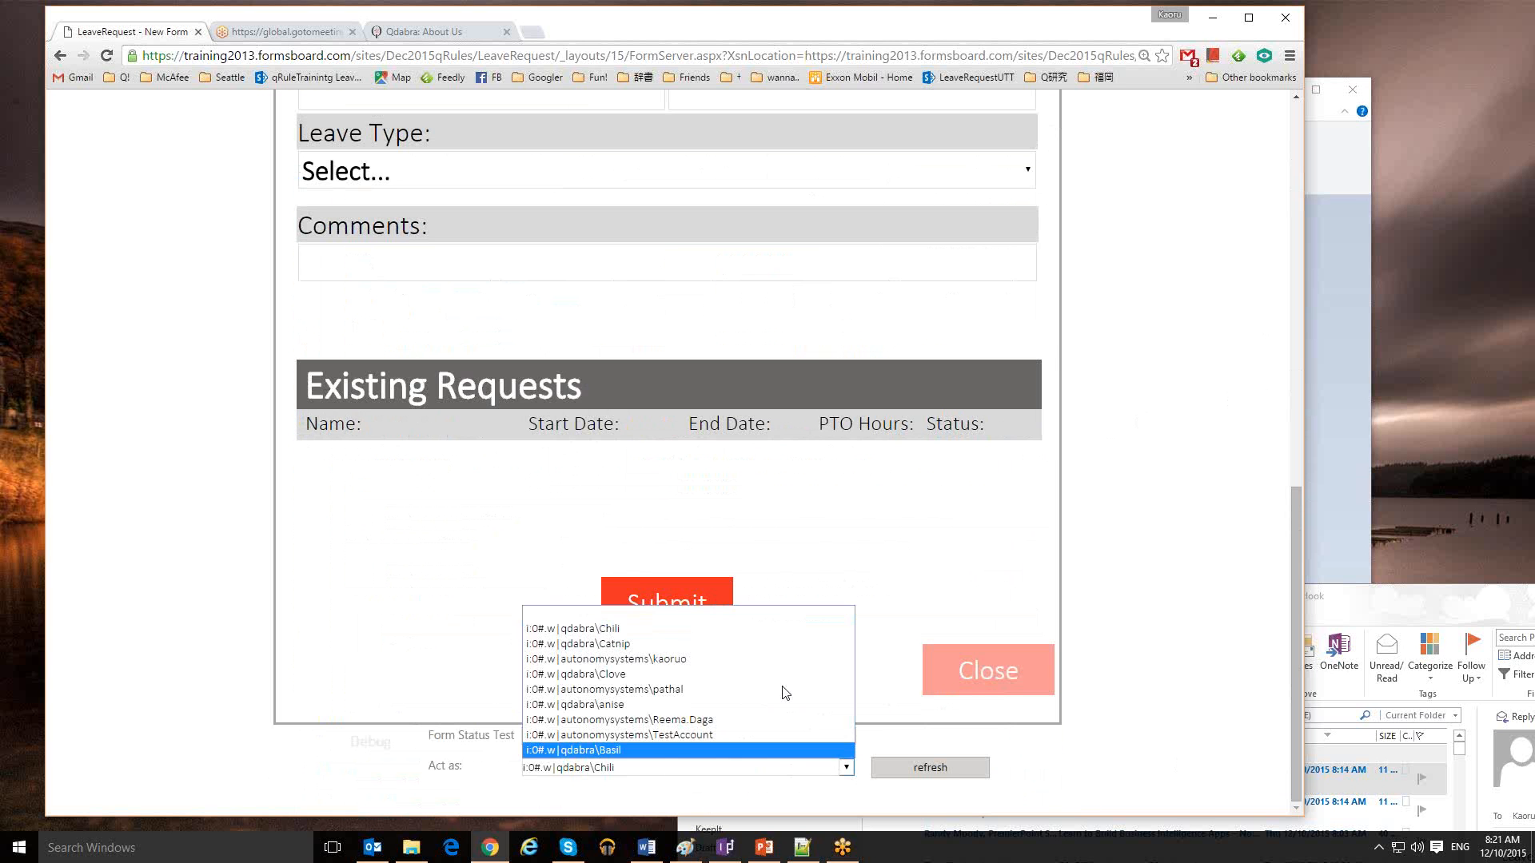
click(664, 644)
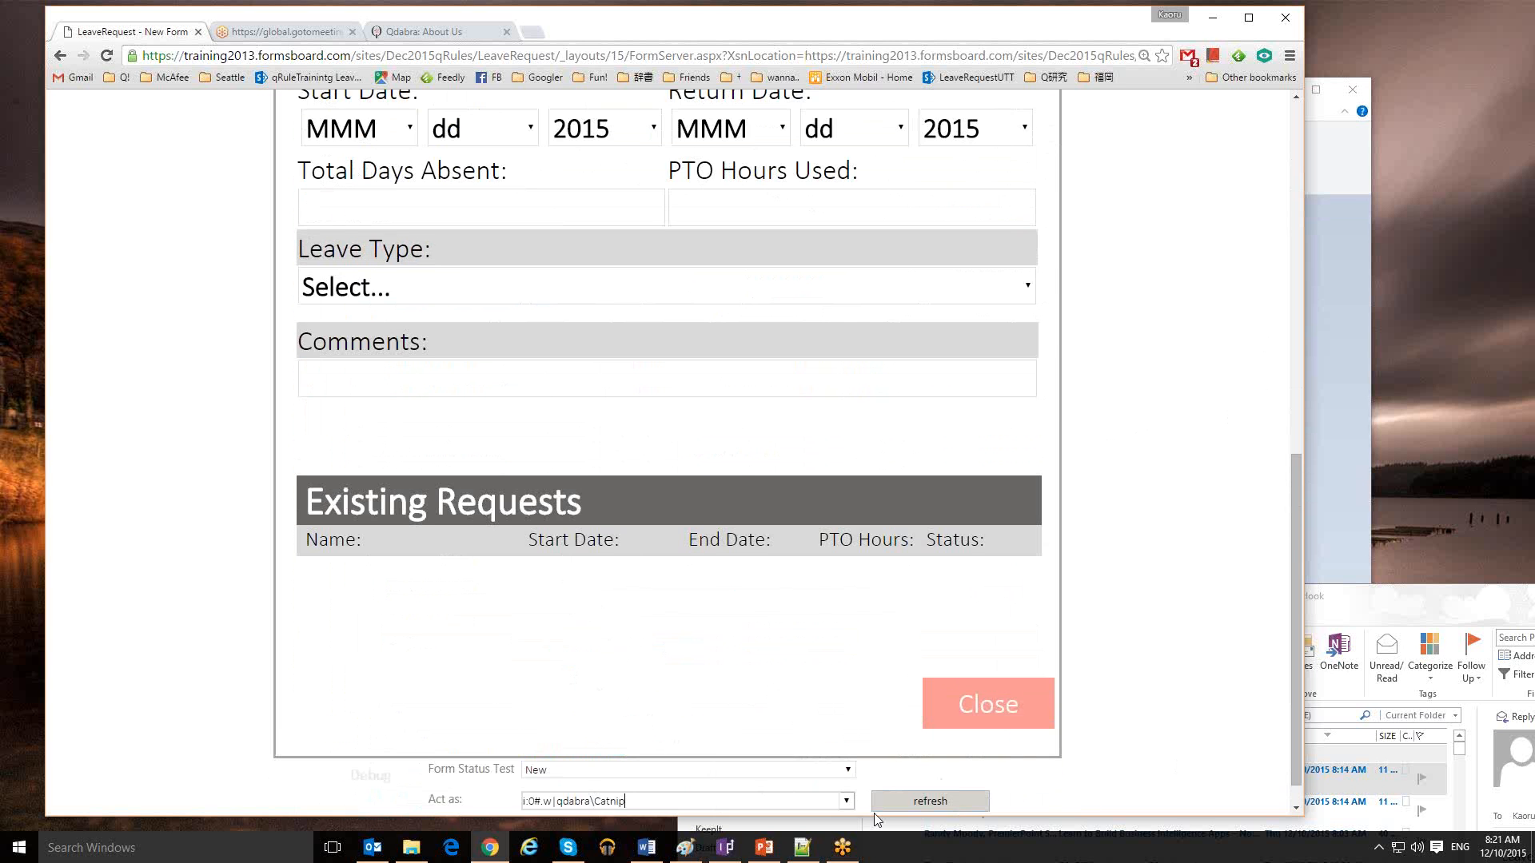
click(847, 801)
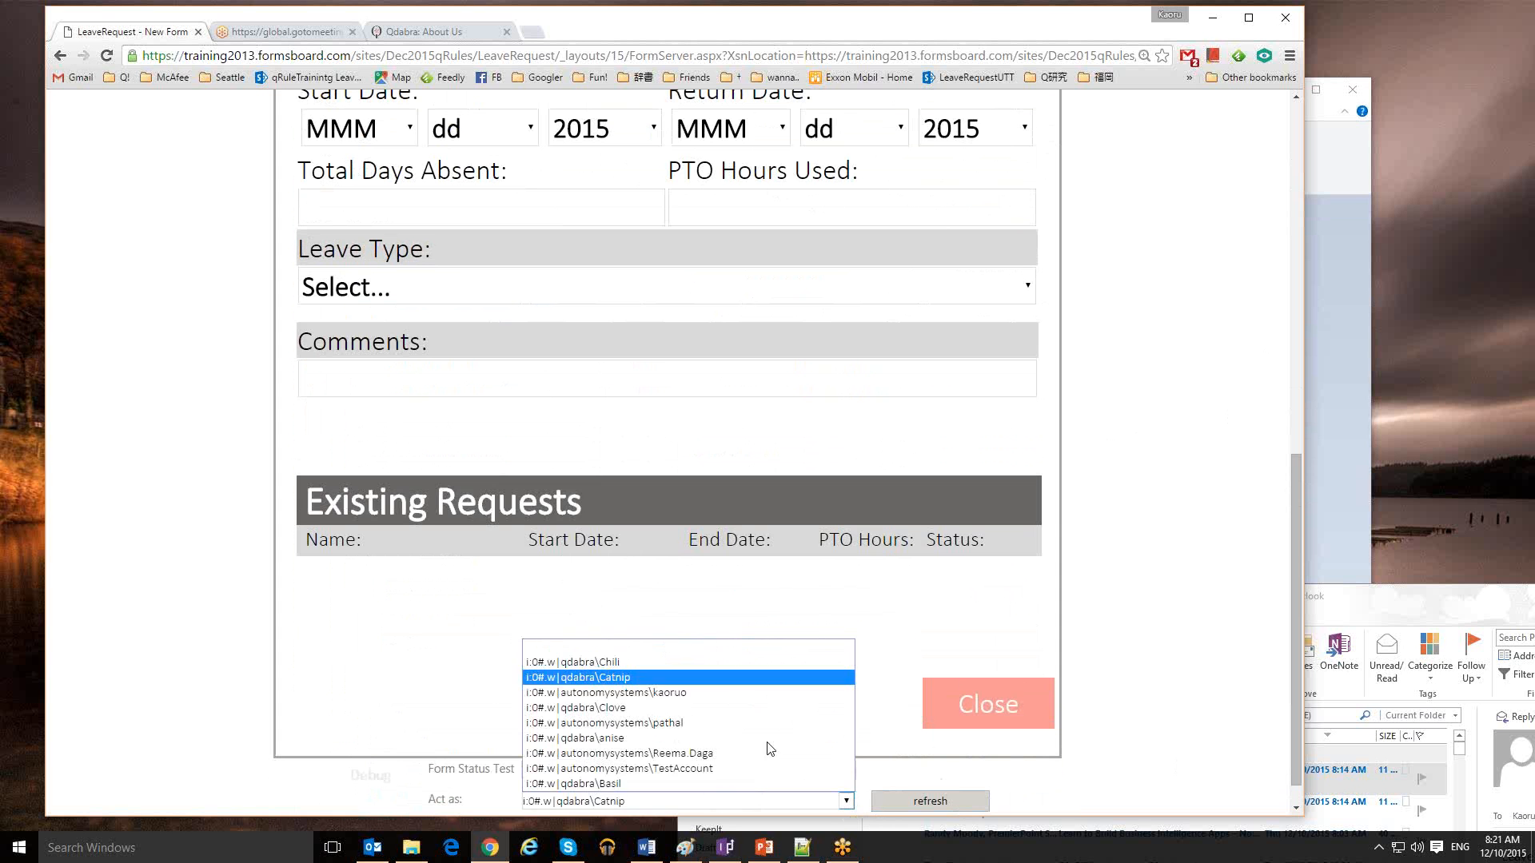
click(678, 664)
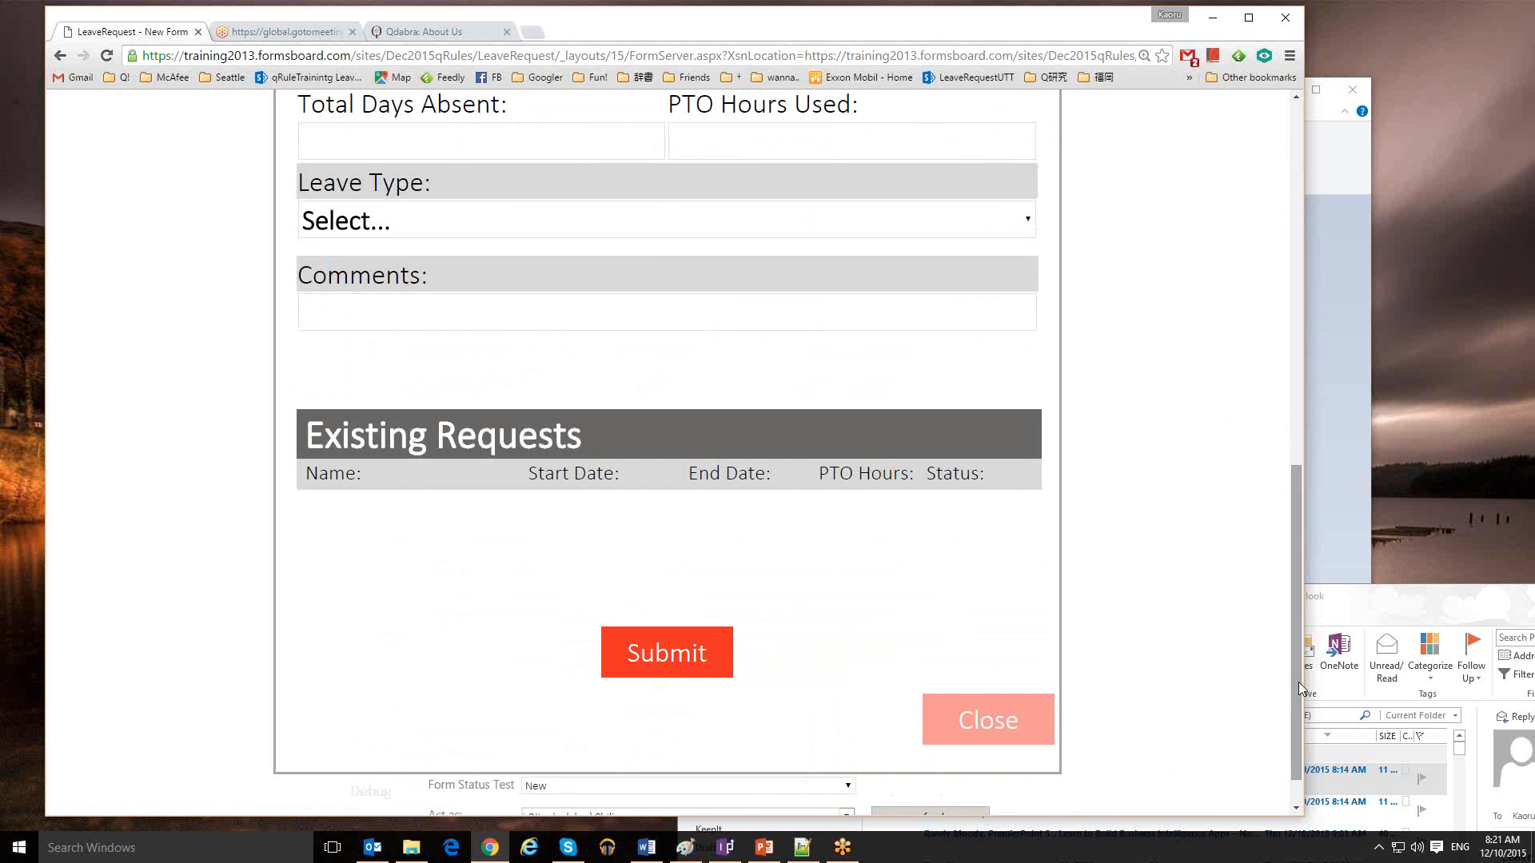
scroll(1294, 729, down, 1)
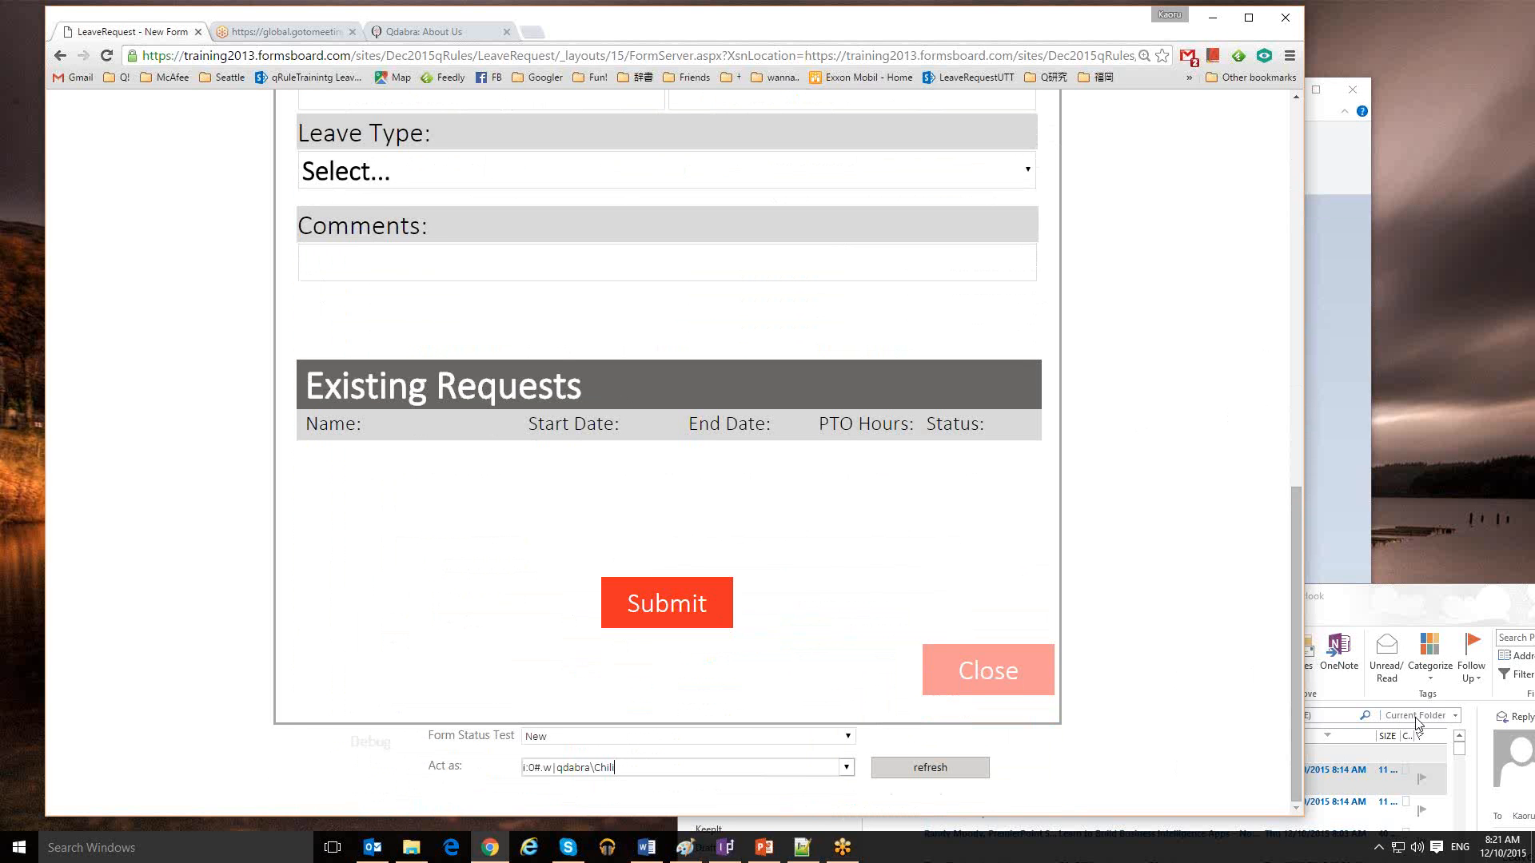
click(1524, 552)
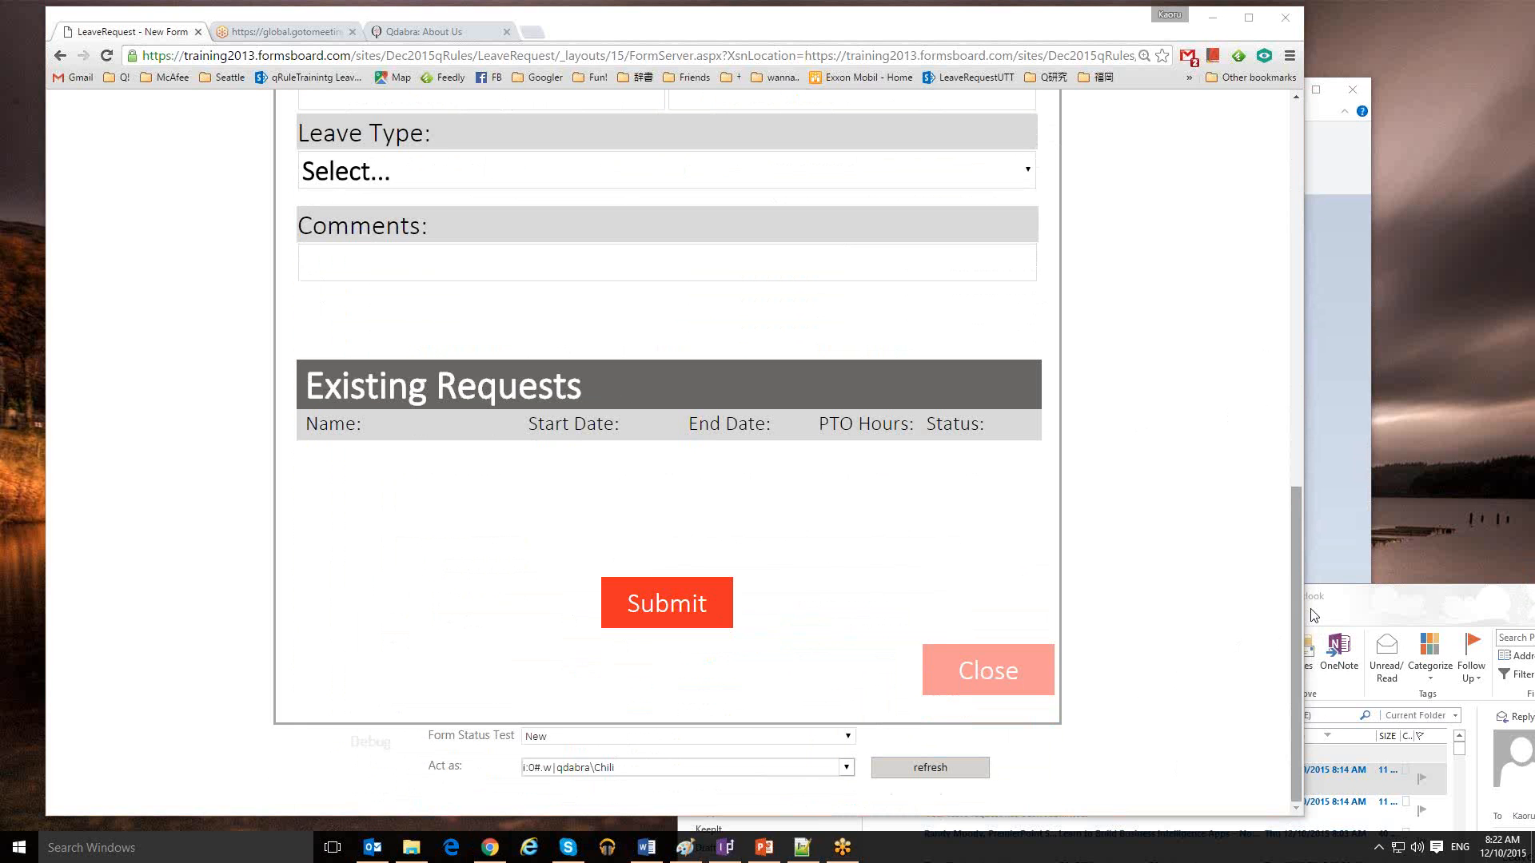
Review the form's filled-in Personal Details, then bring the qRules Training deck forward on slide 4
click(1285, 572)
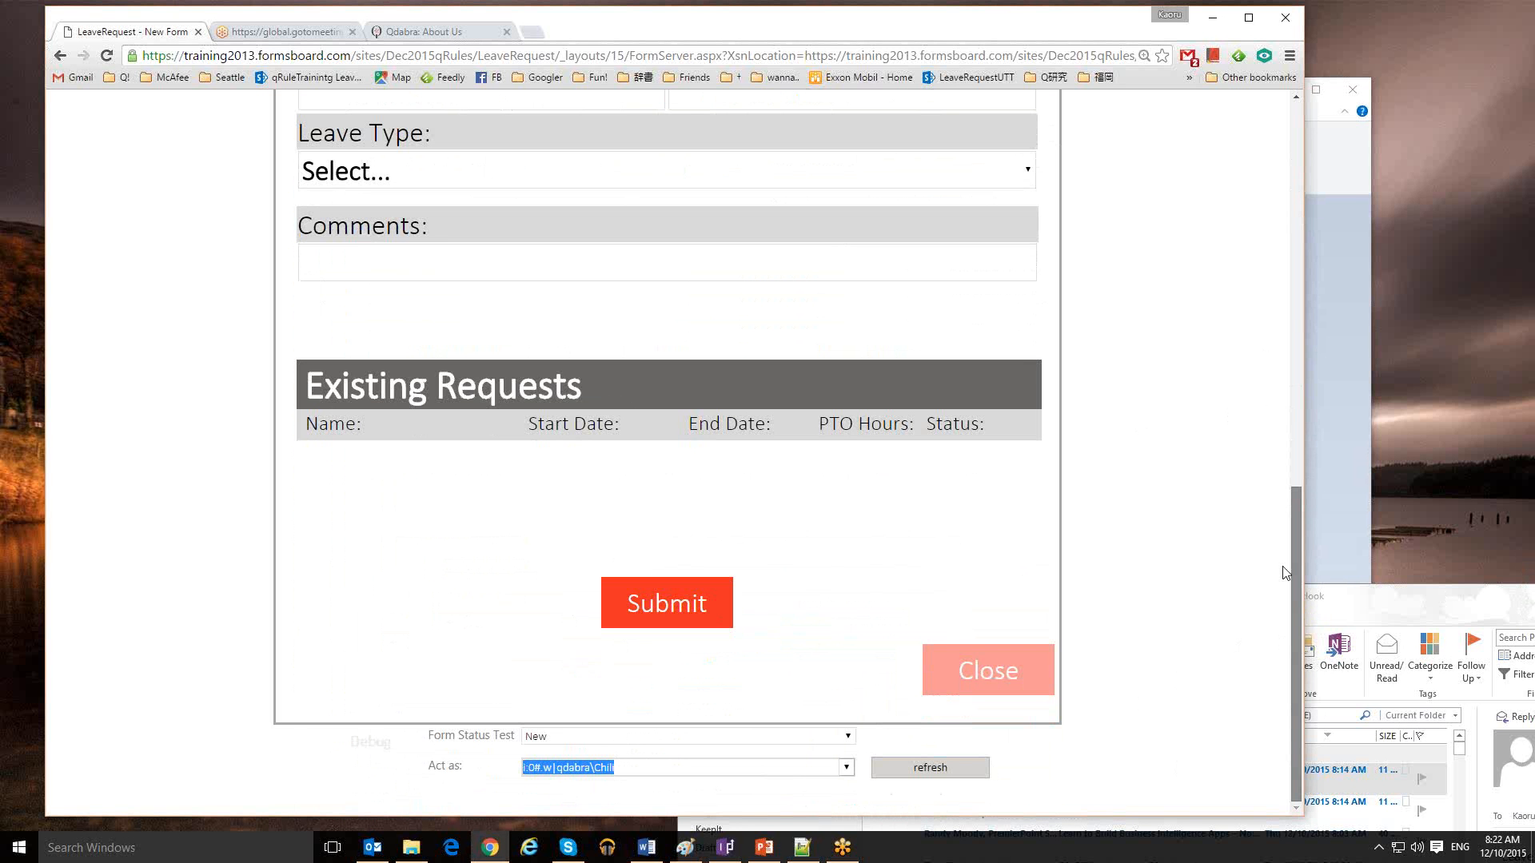
scroll(1285, 573, up, 1)
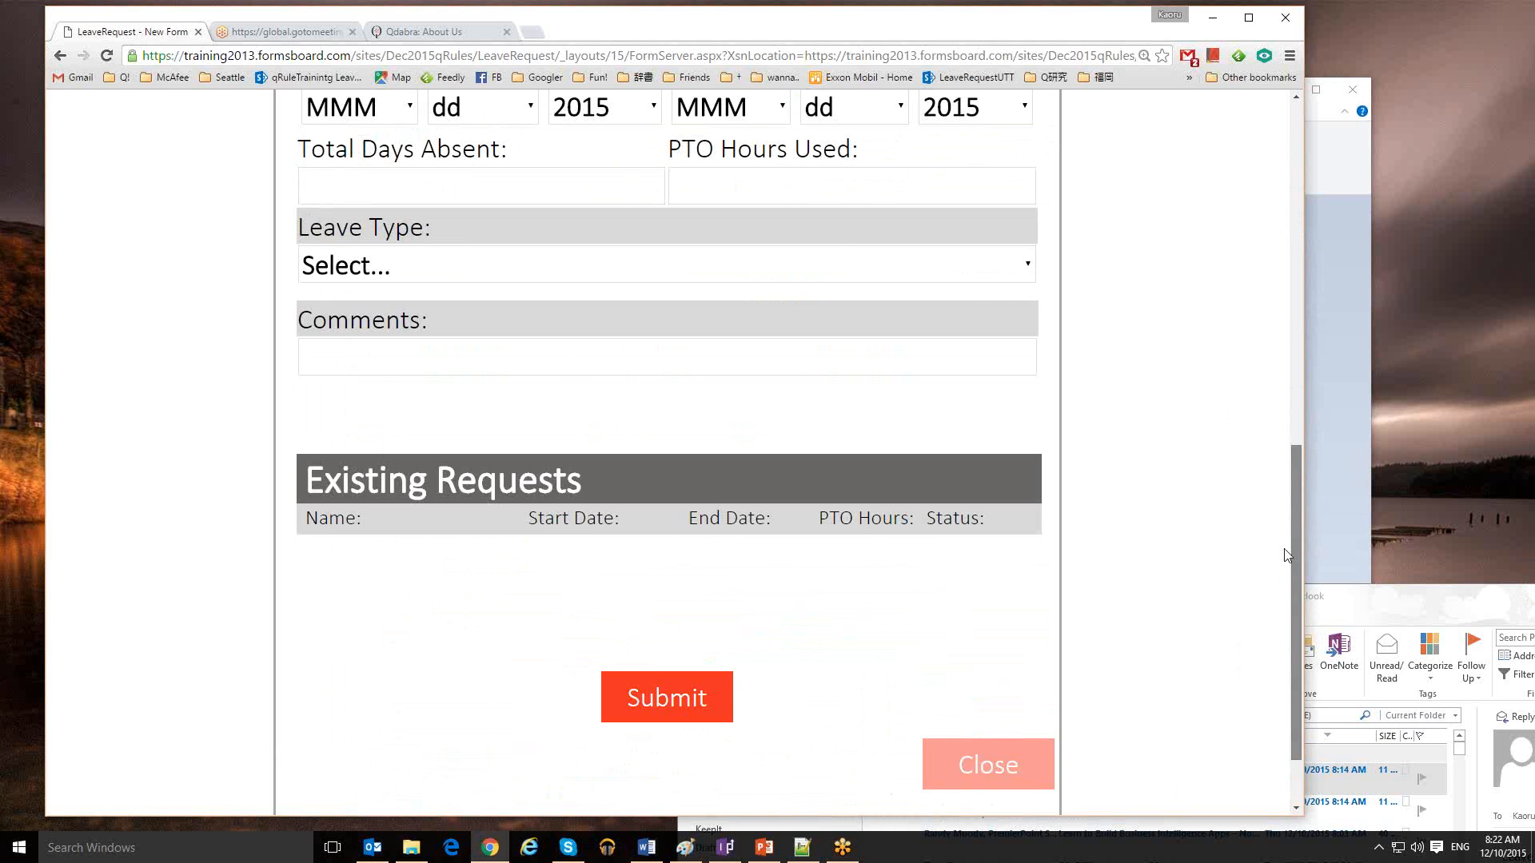
scroll(1287, 554, up, 4)
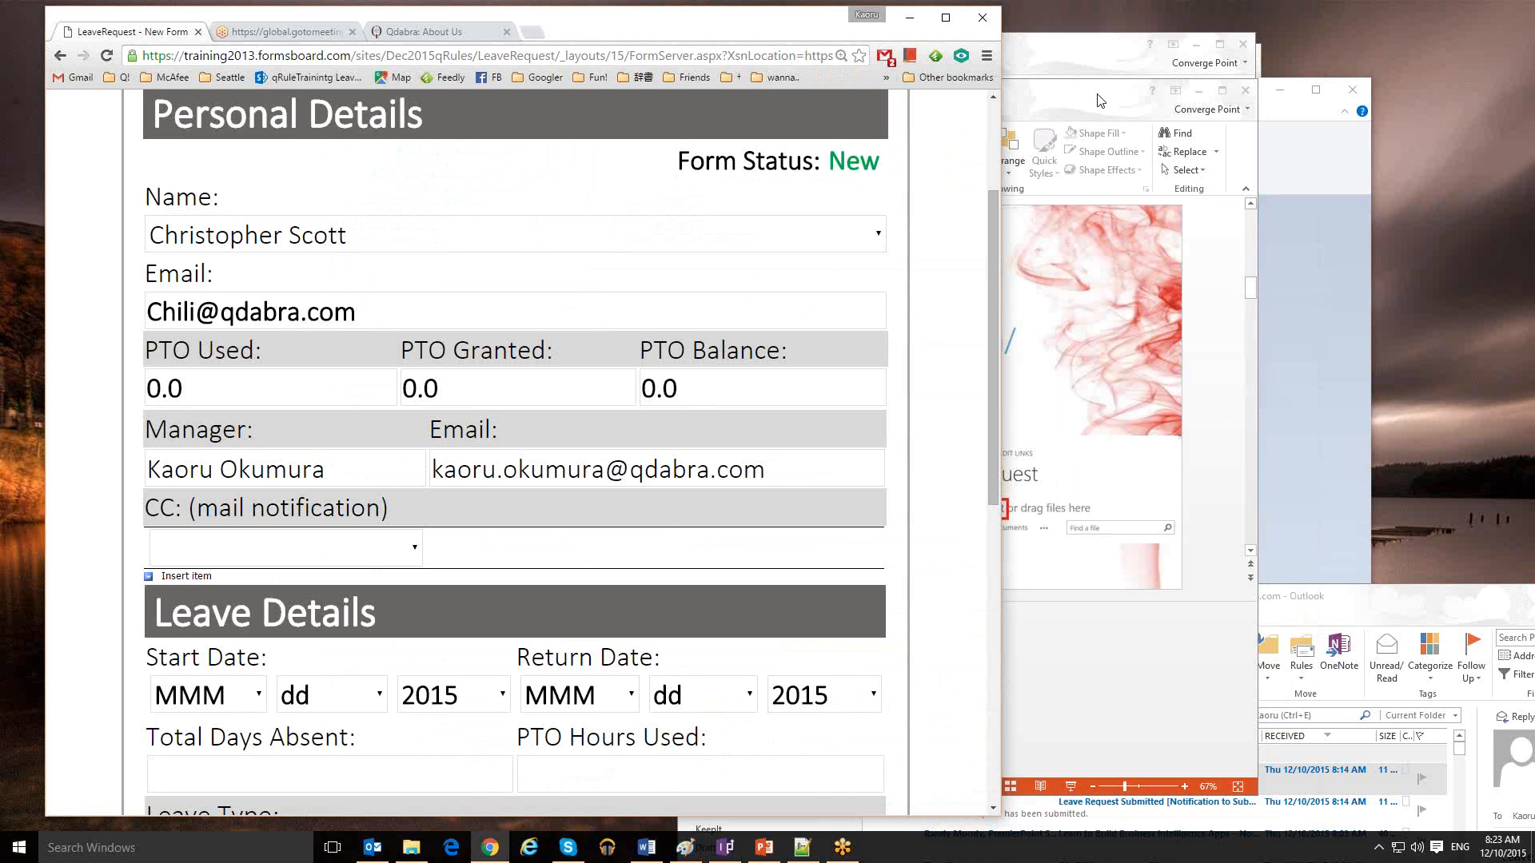
click(1366, 619)
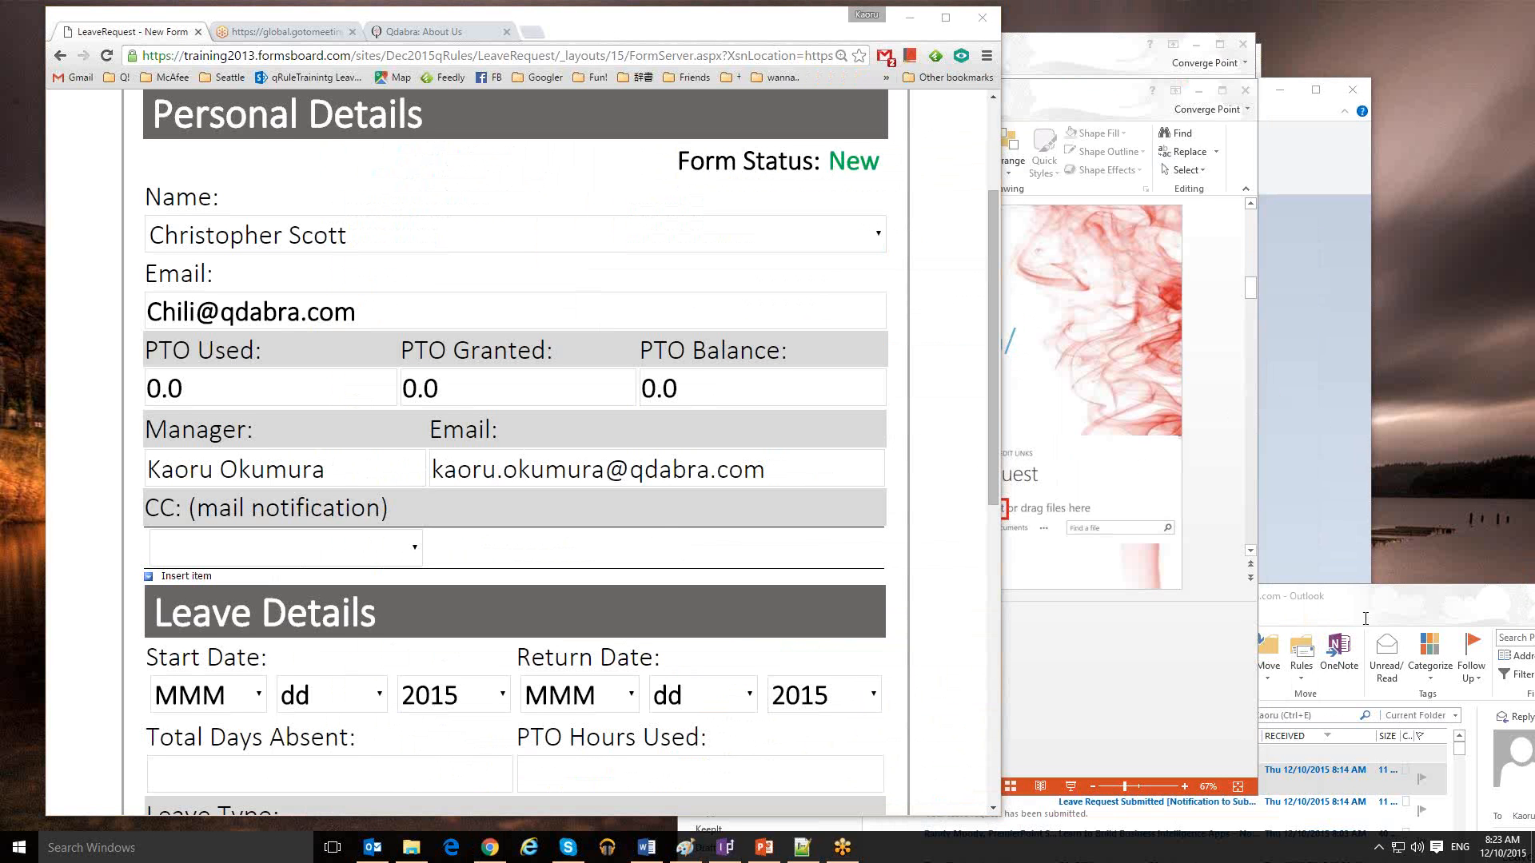
click(1143, 644)
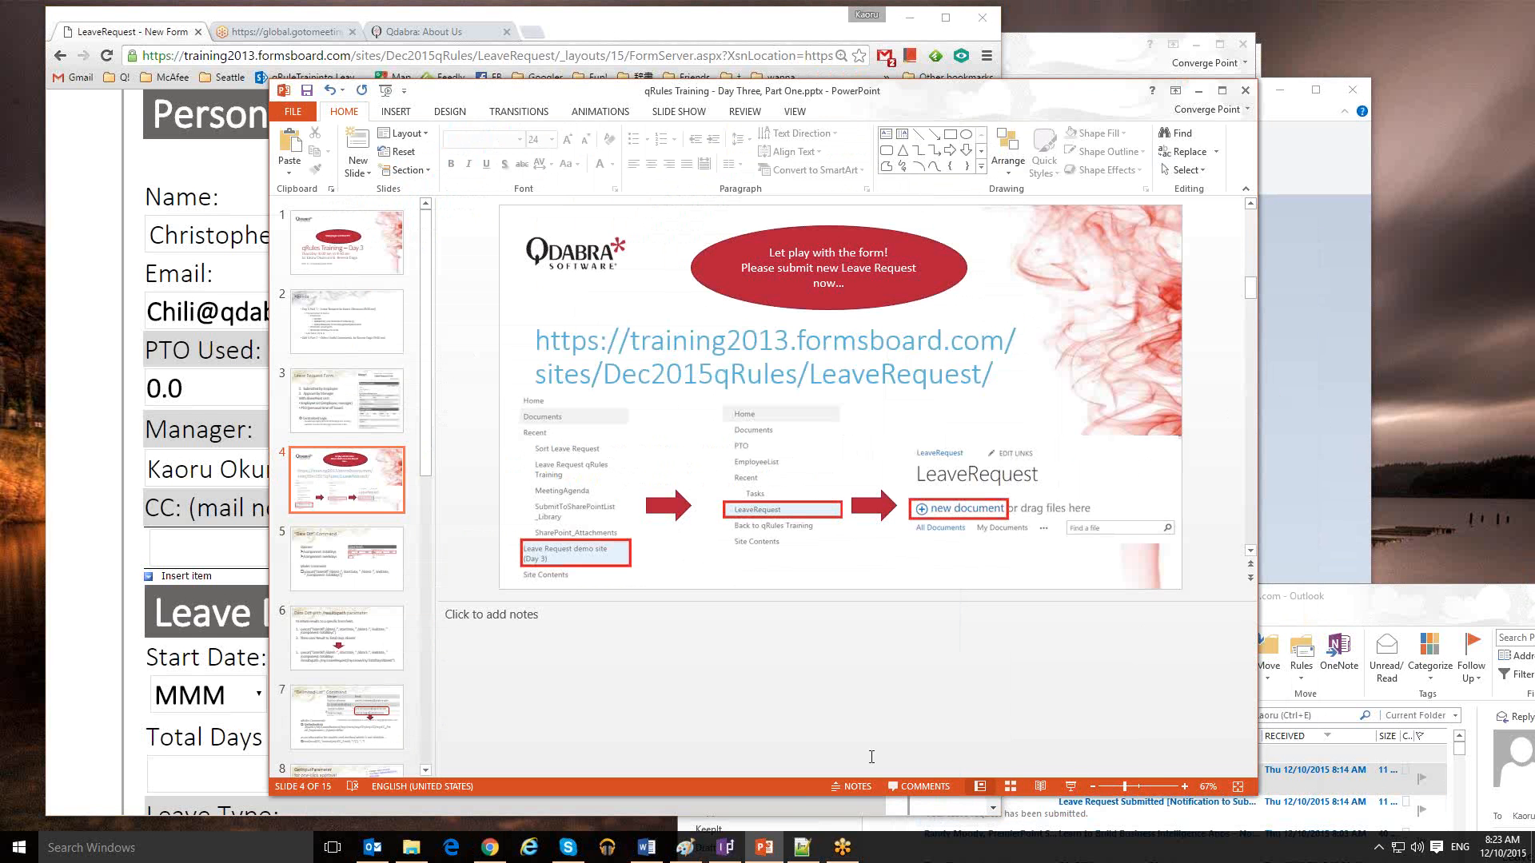
Bring the browser with the SharePoint LeaveRequest library back in front of PowerPoint
mouse_move(490, 854)
click(212, 74)
Go back to and reload the LeaveRequest library, then open the PTO list of awarded hours
click(61, 56)
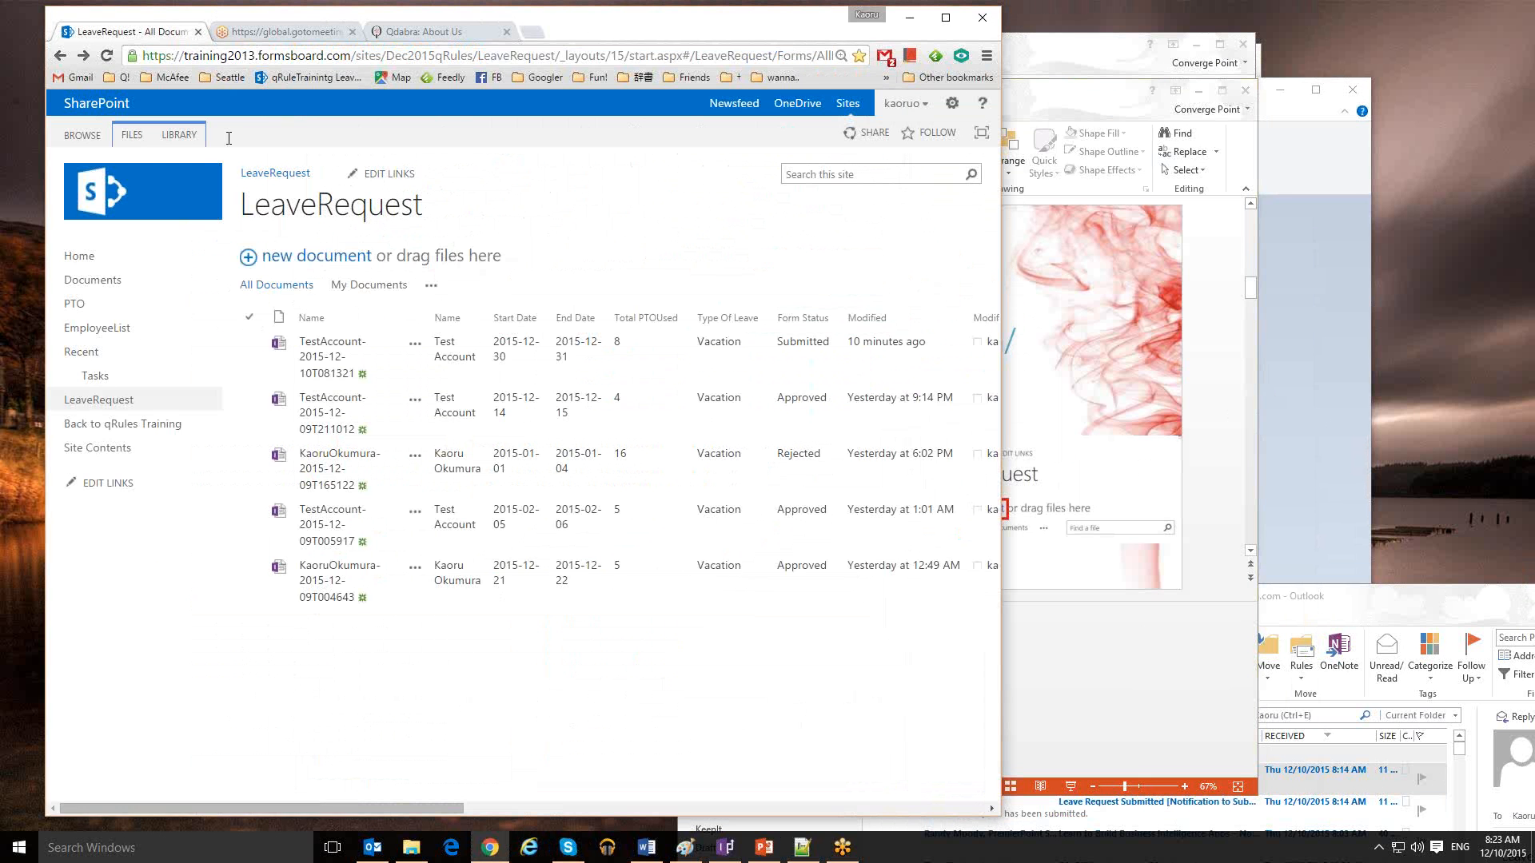
click(106, 56)
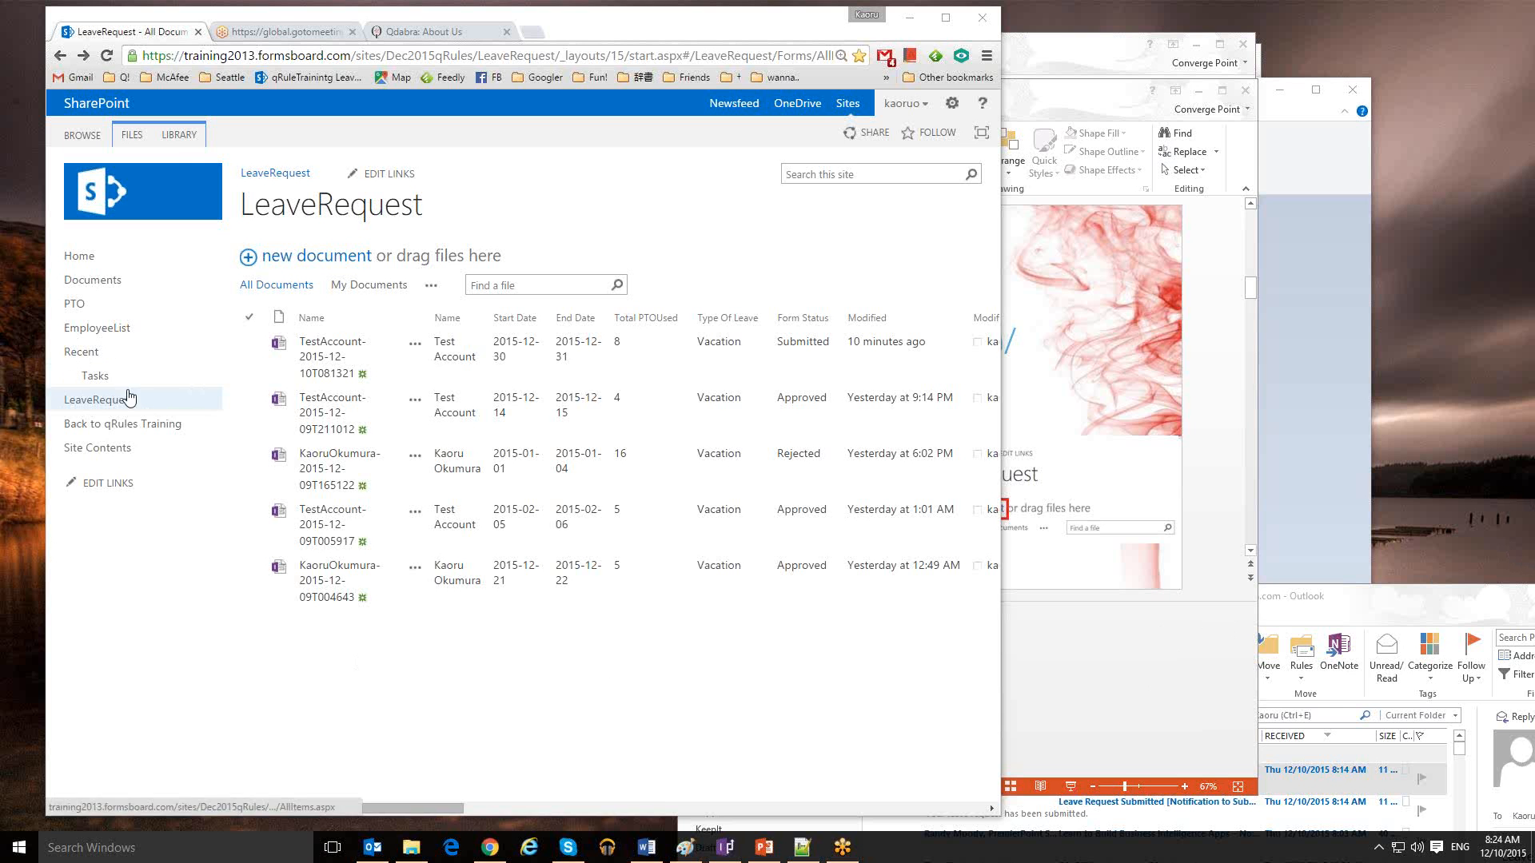
click(73, 309)
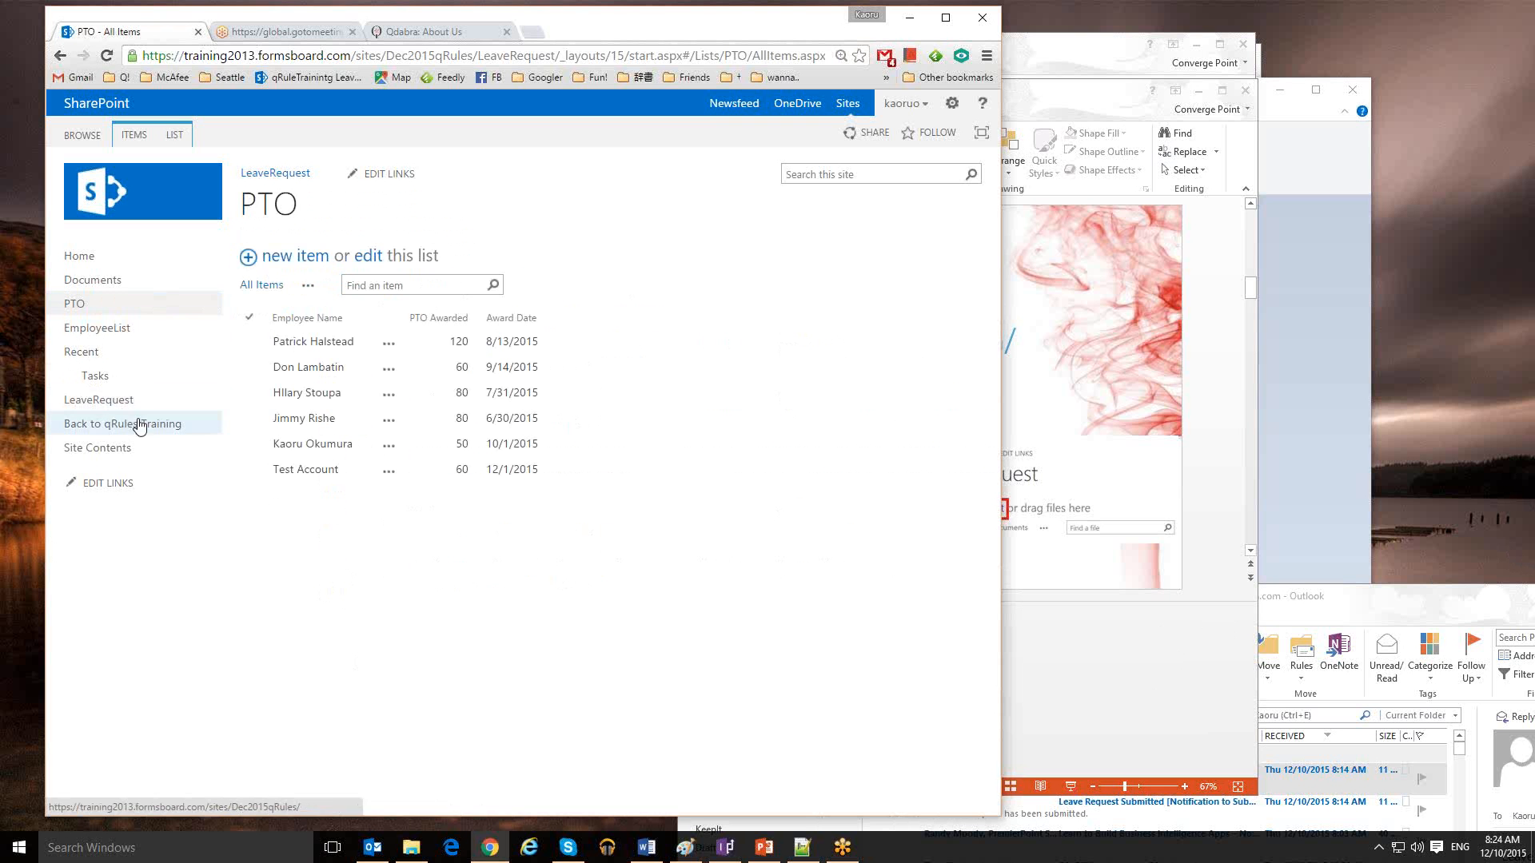
Check the EmployeeList and PTO lists, then present slide 5, "Date Diff" Command, as a slide show
click(100, 328)
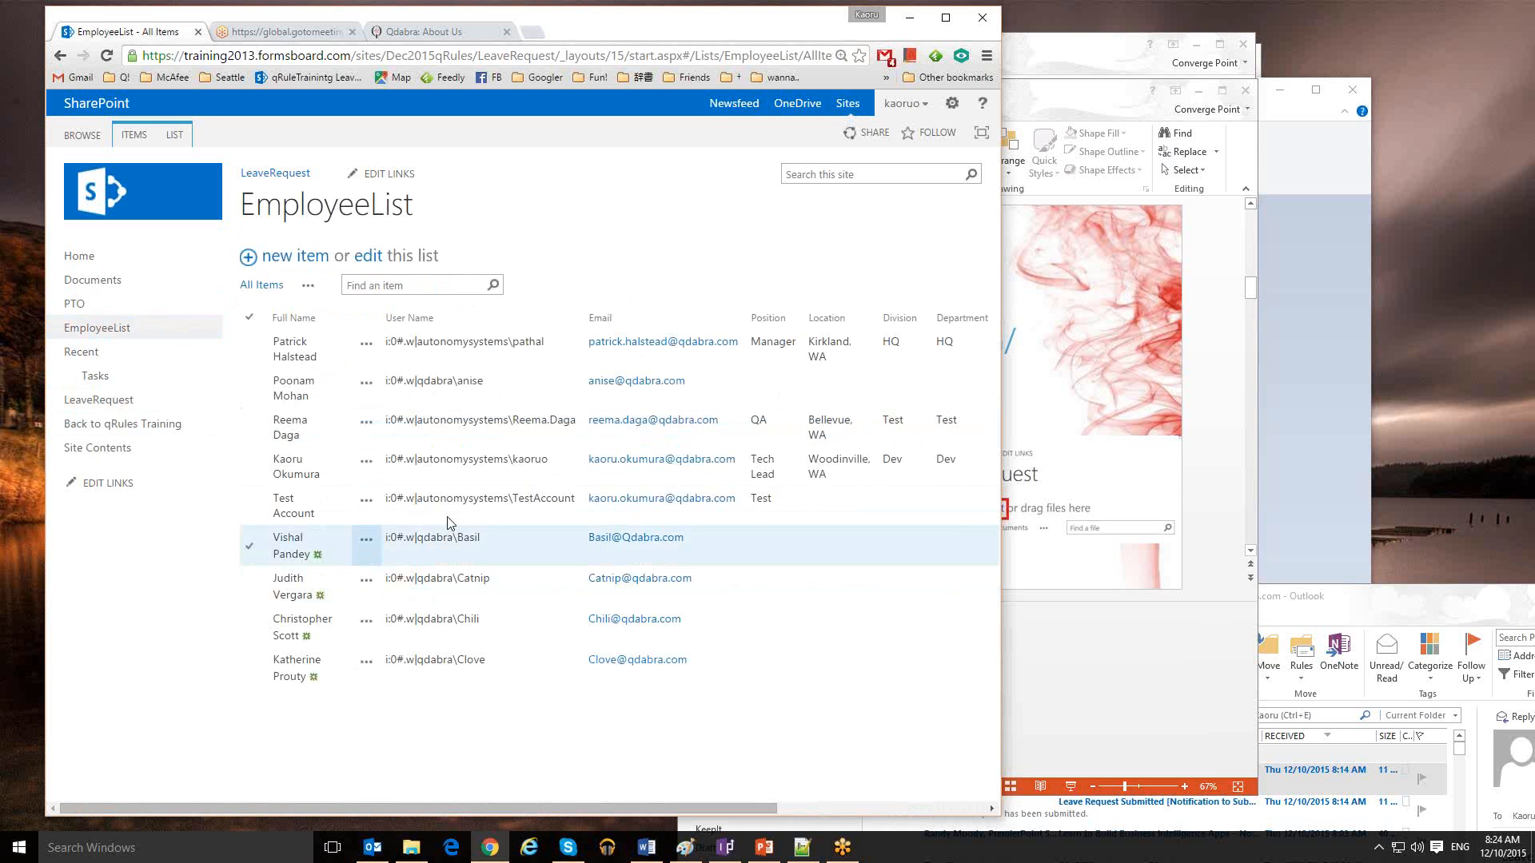
click(78, 308)
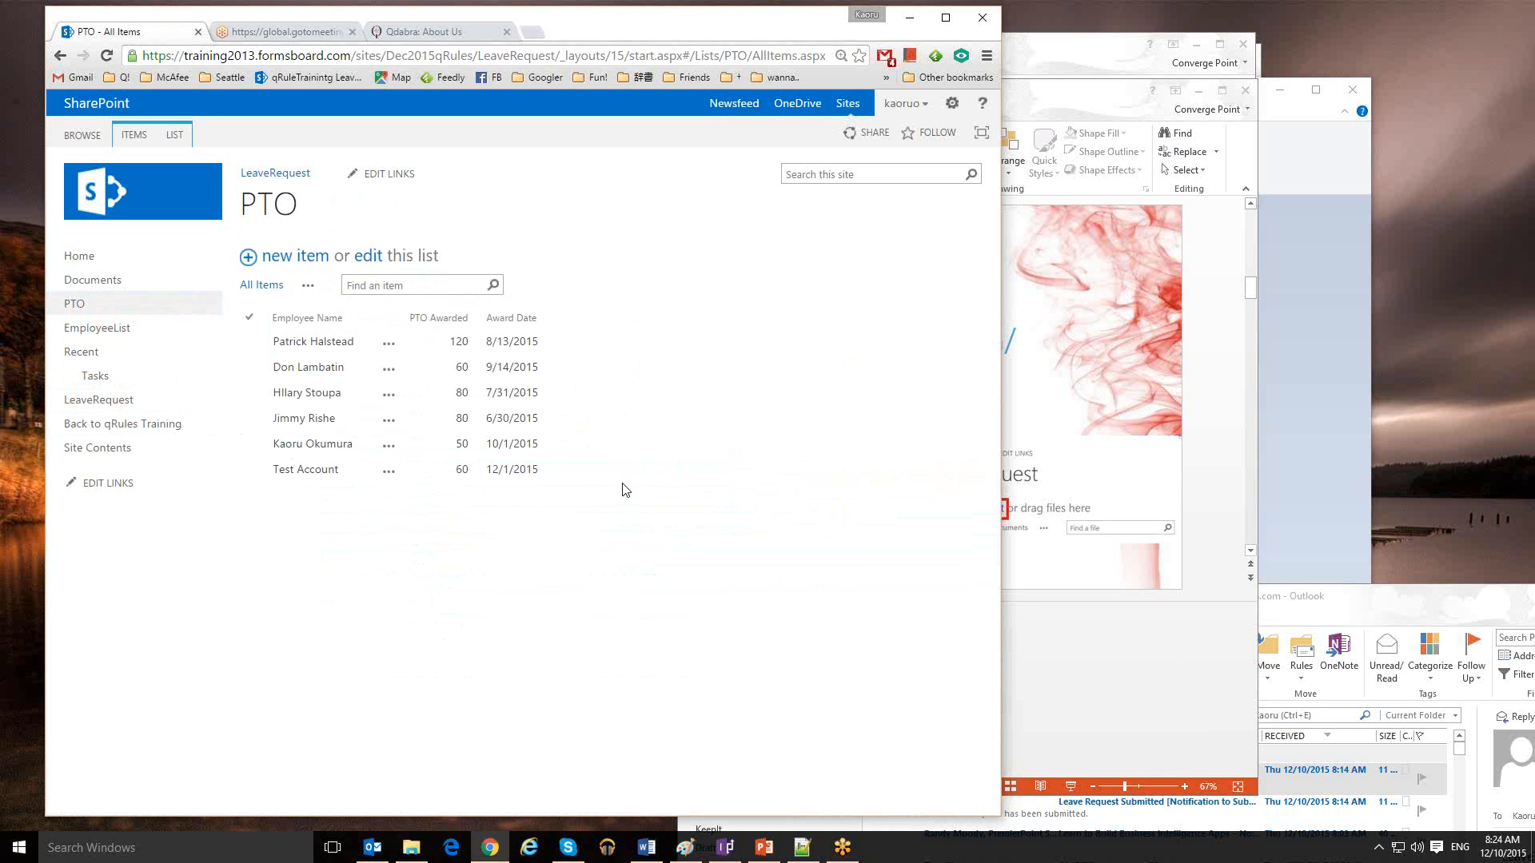
click(1087, 666)
key(Page_Down)
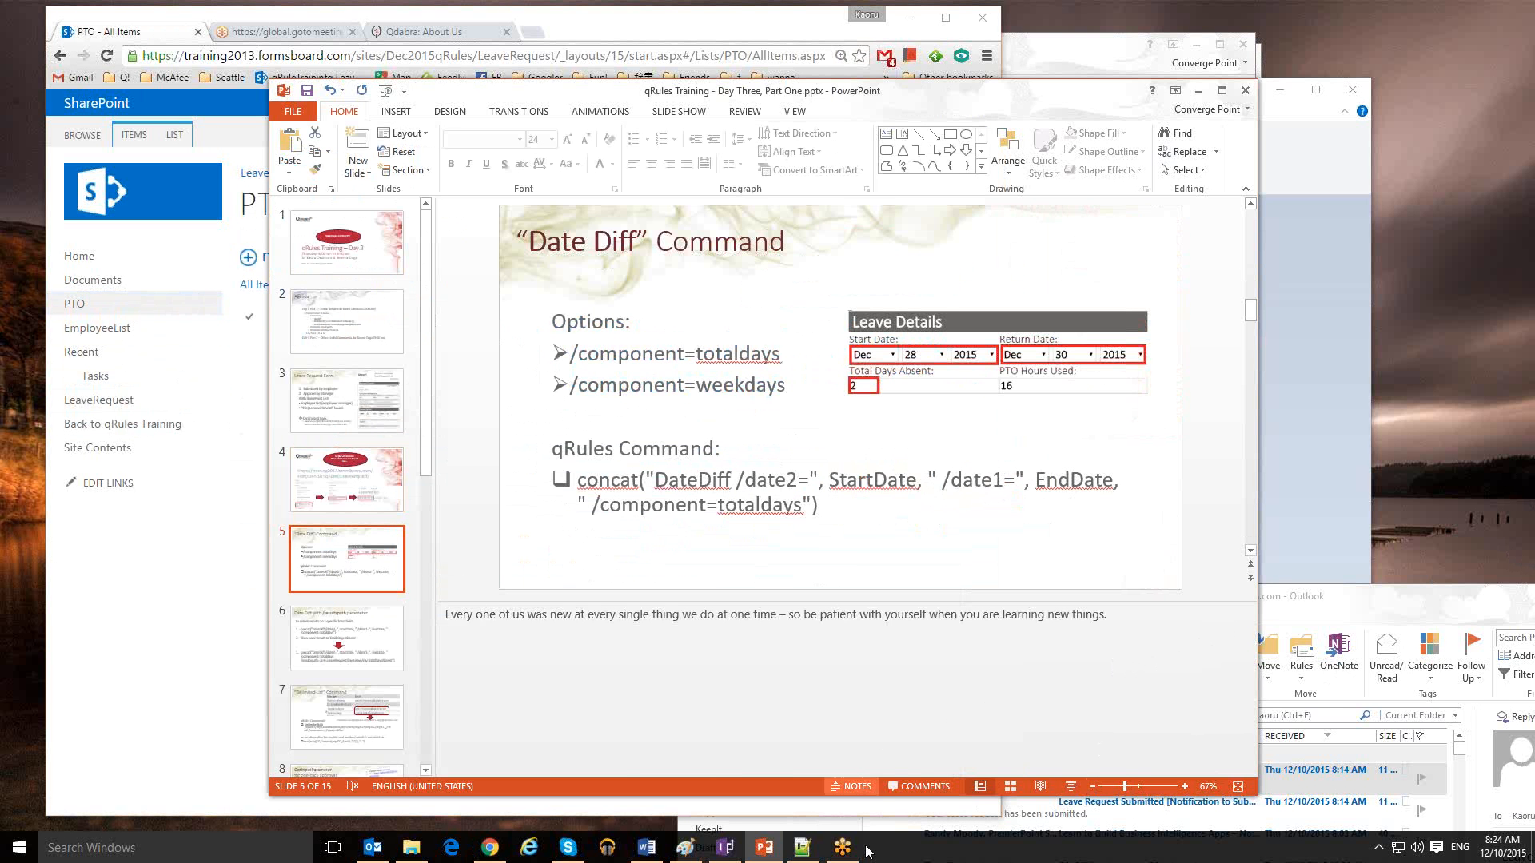
click(1072, 789)
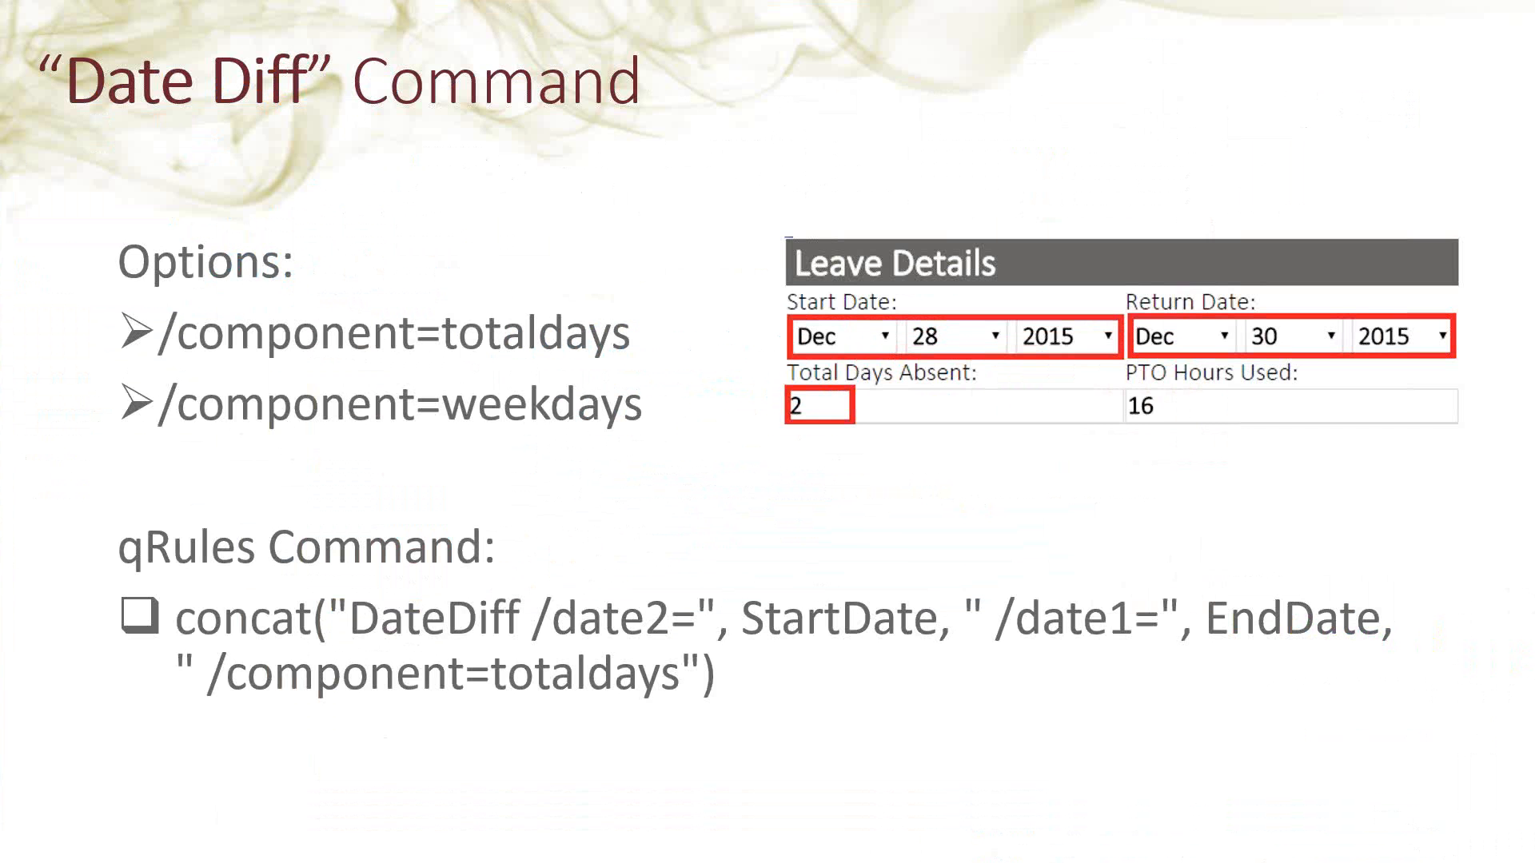
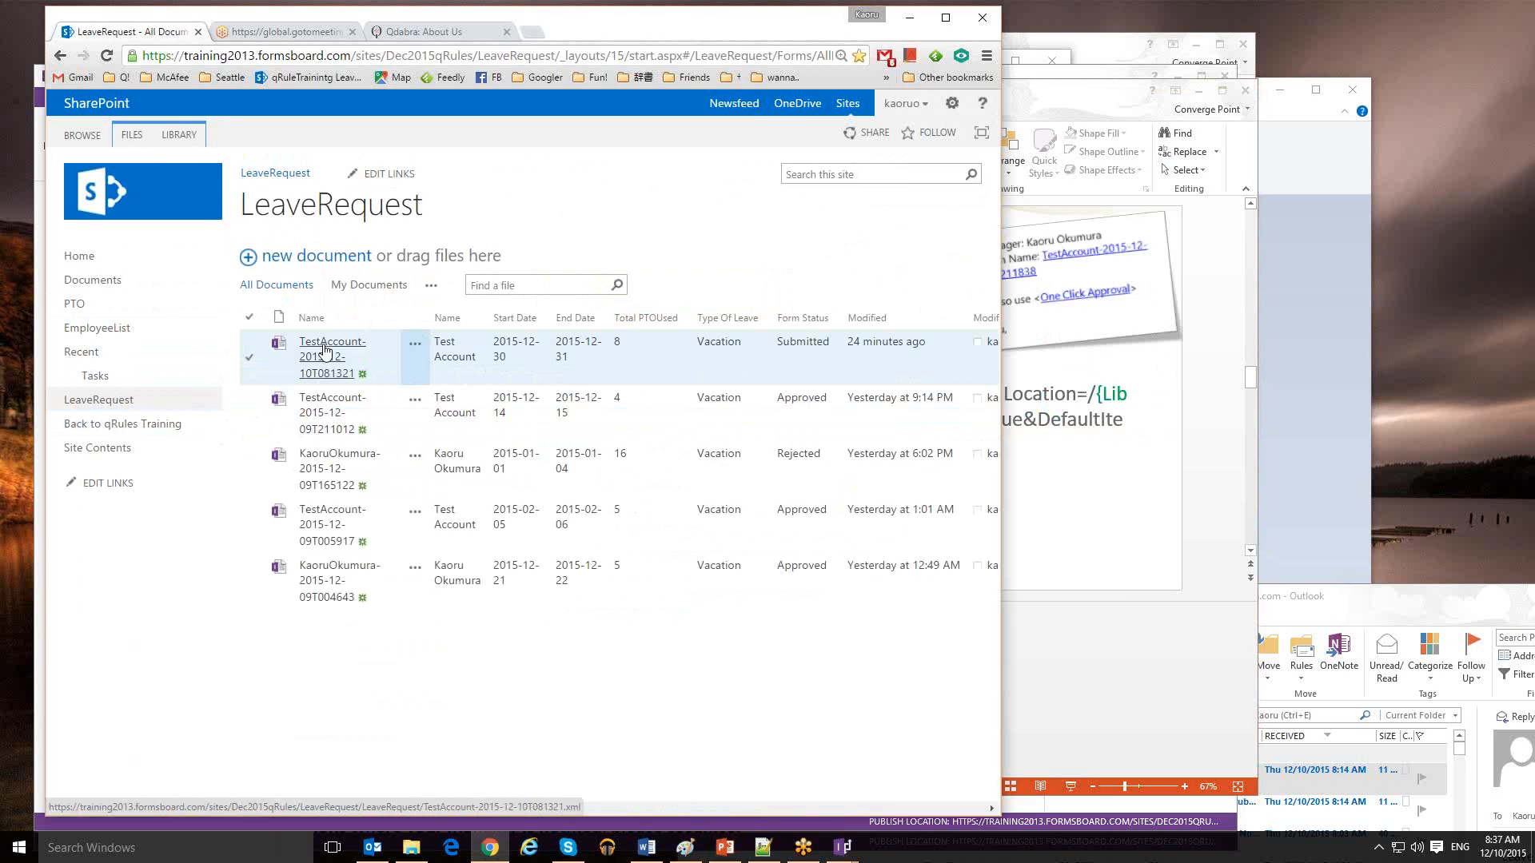
Open the newest TestAccount-2015-12-10T081321 leave request form and copy its web address
click(325, 350)
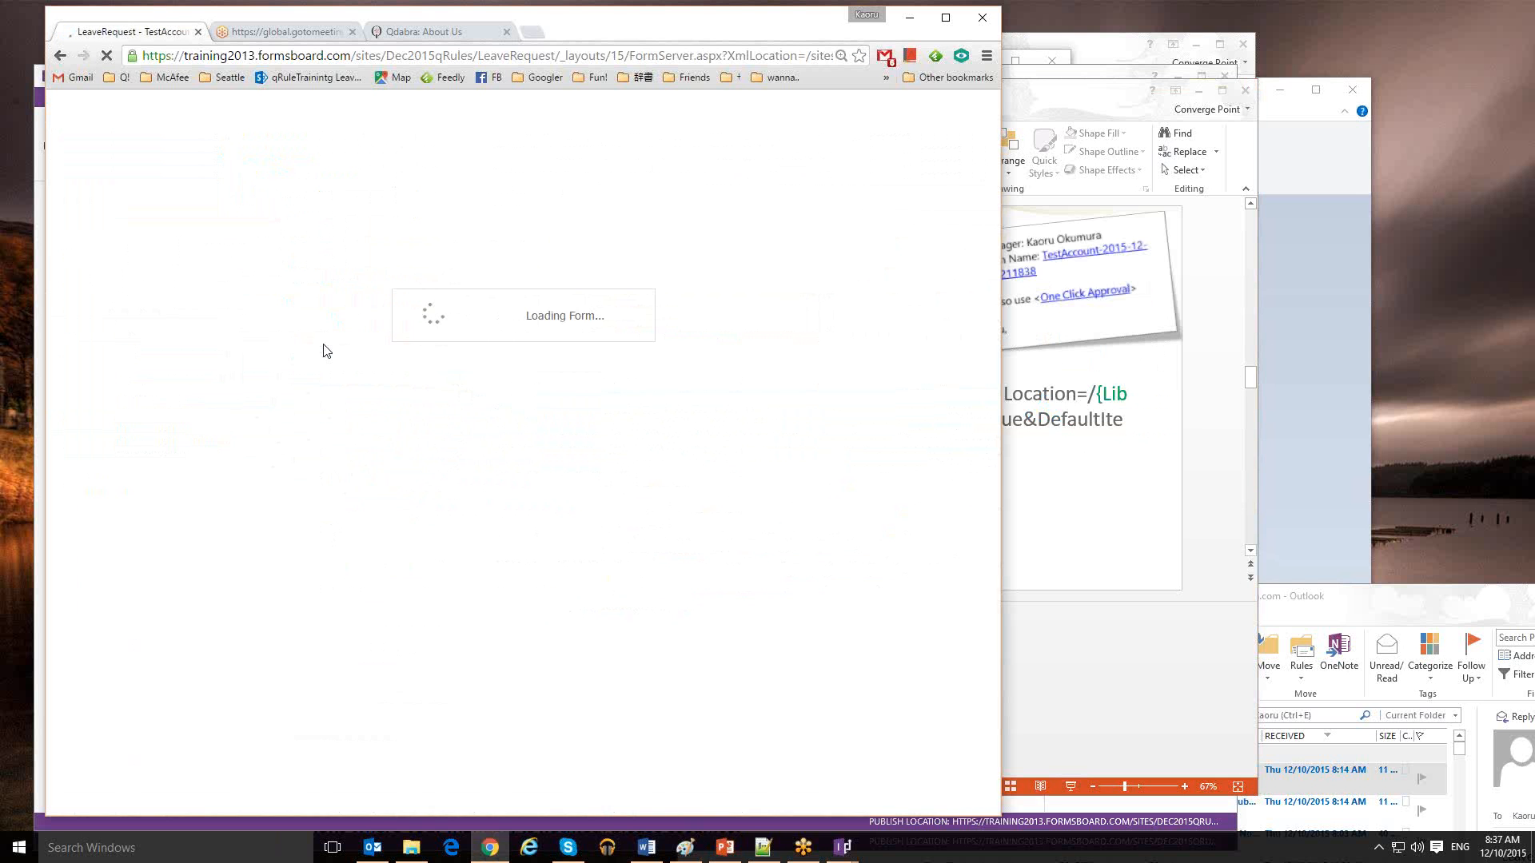
click(541, 56)
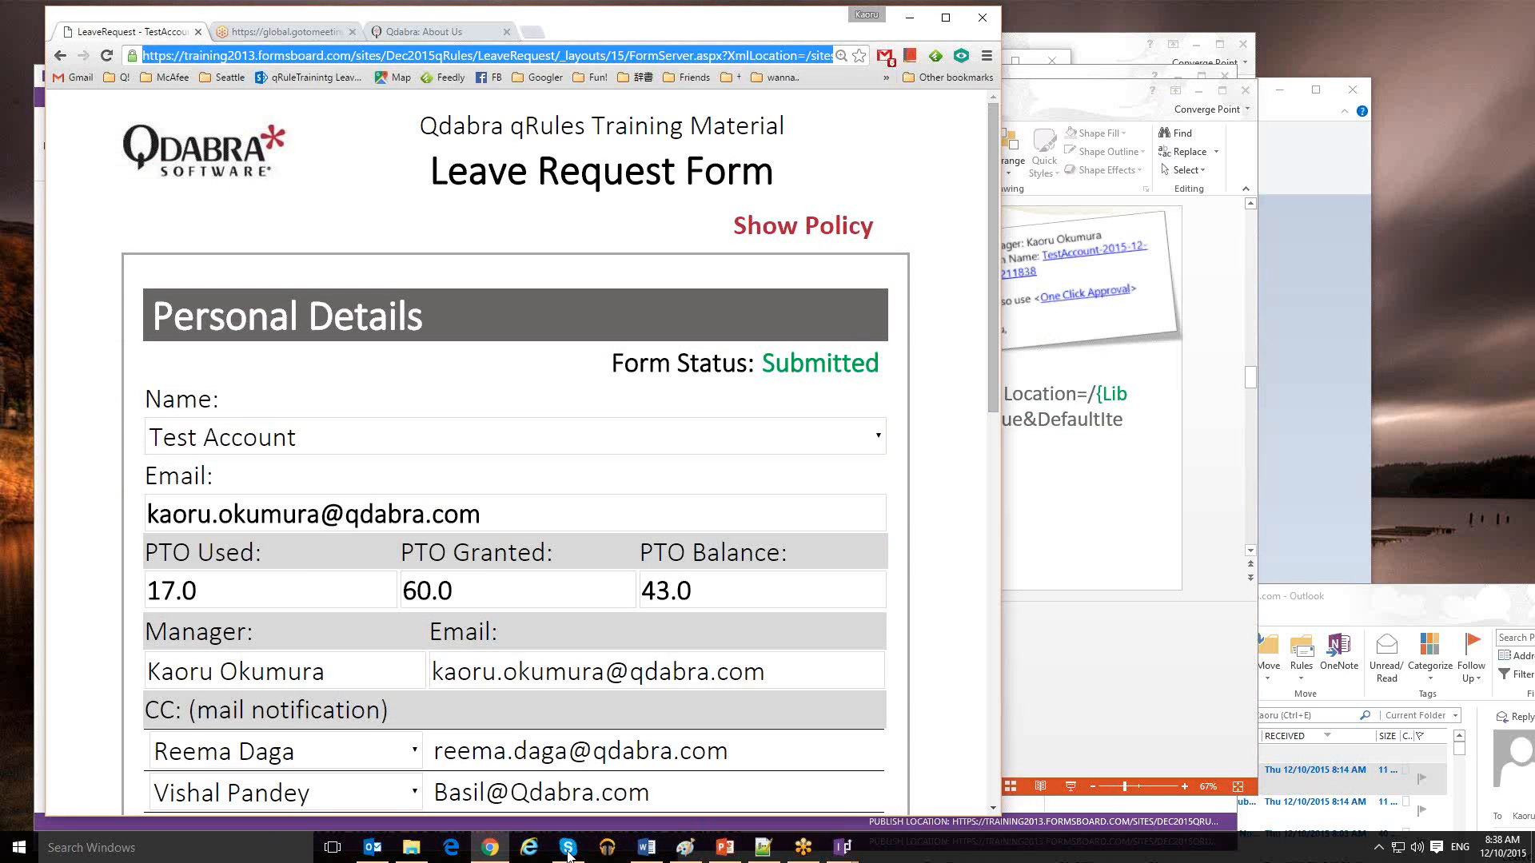
click(289, 857)
Paste the form's web address into a new Notepad note
text(notepad)
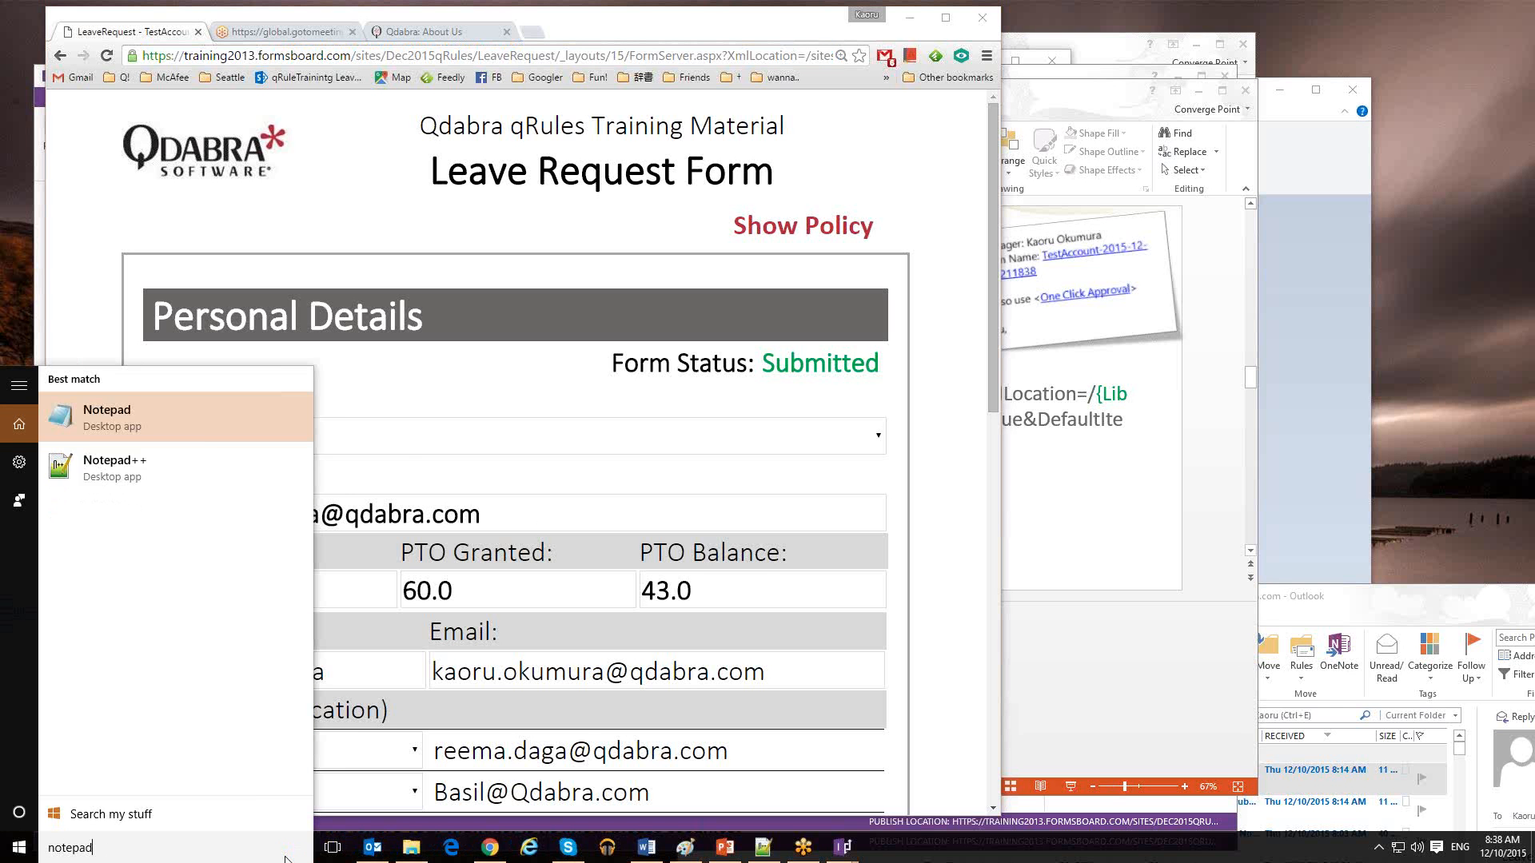
key(Return)
key(ctrl+v)
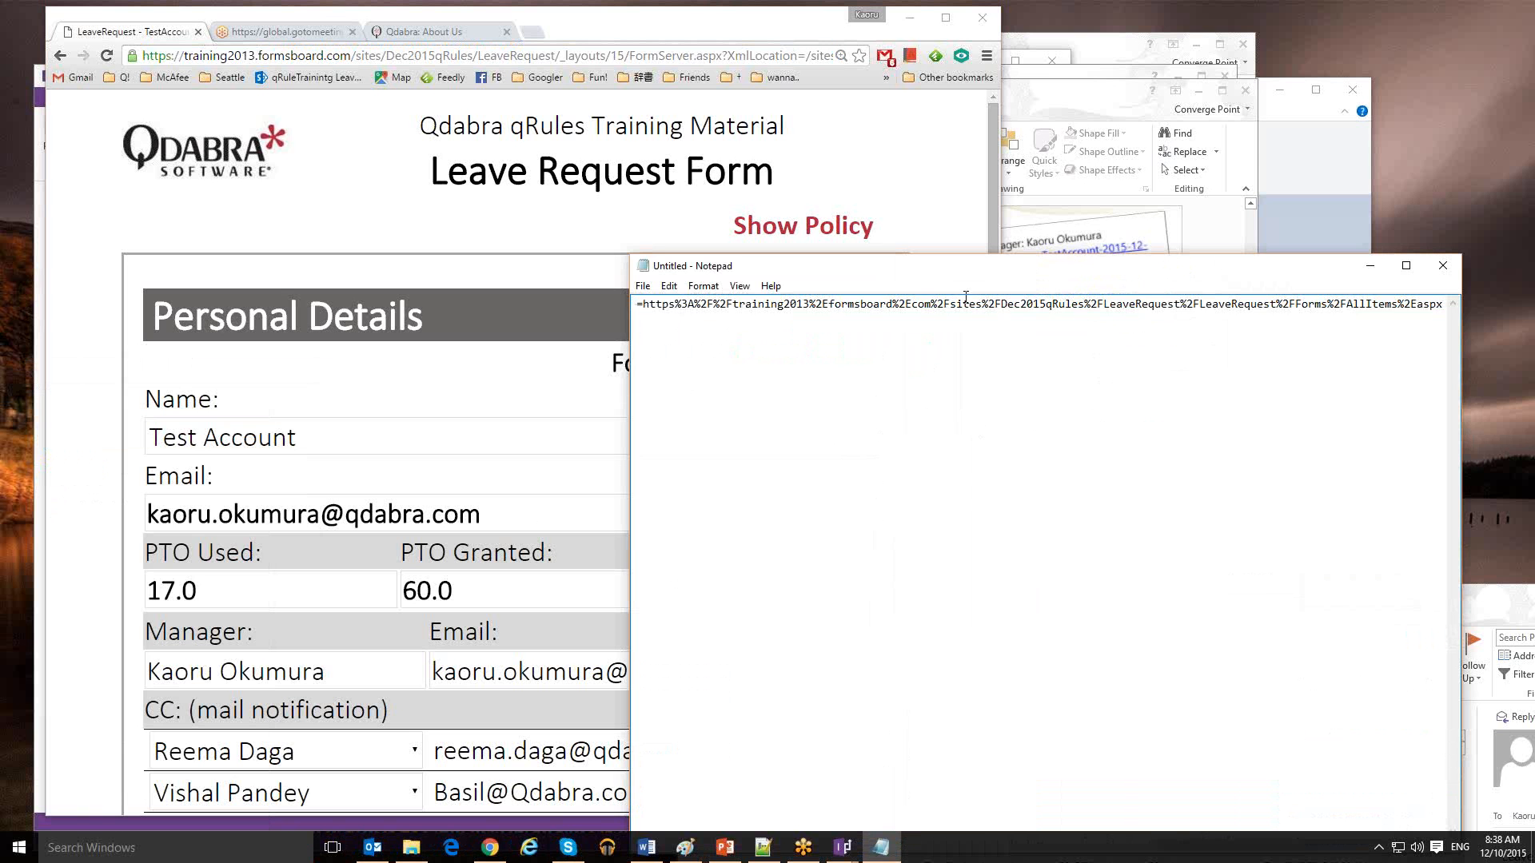
Inspect the pasted URL, then set Notepad aside and return the browser to the LeaveRequest library
drag(908, 275, 370, 168)
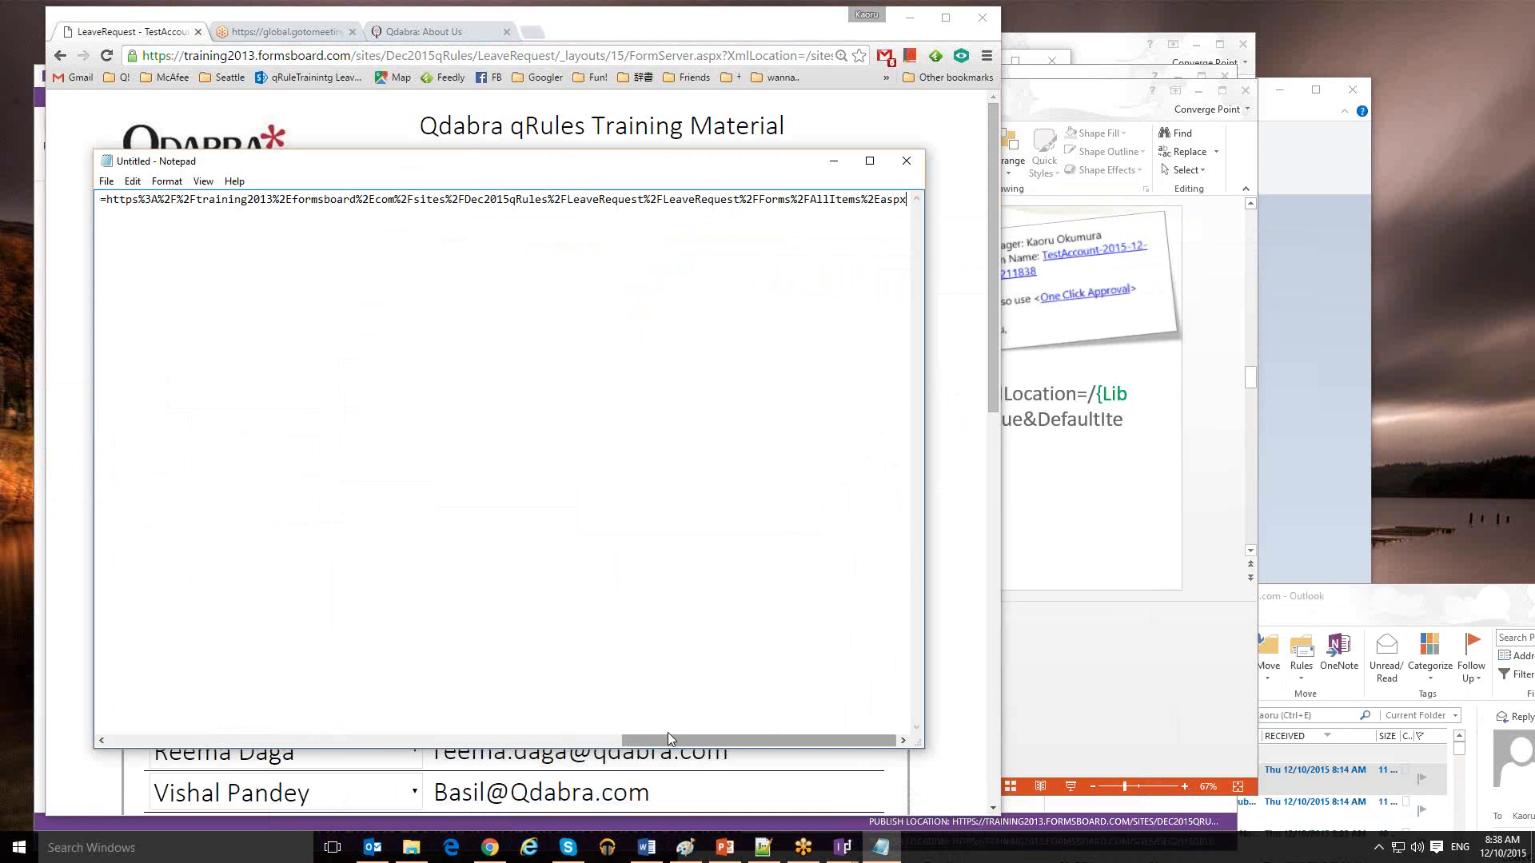
drag(663, 737, 121, 725)
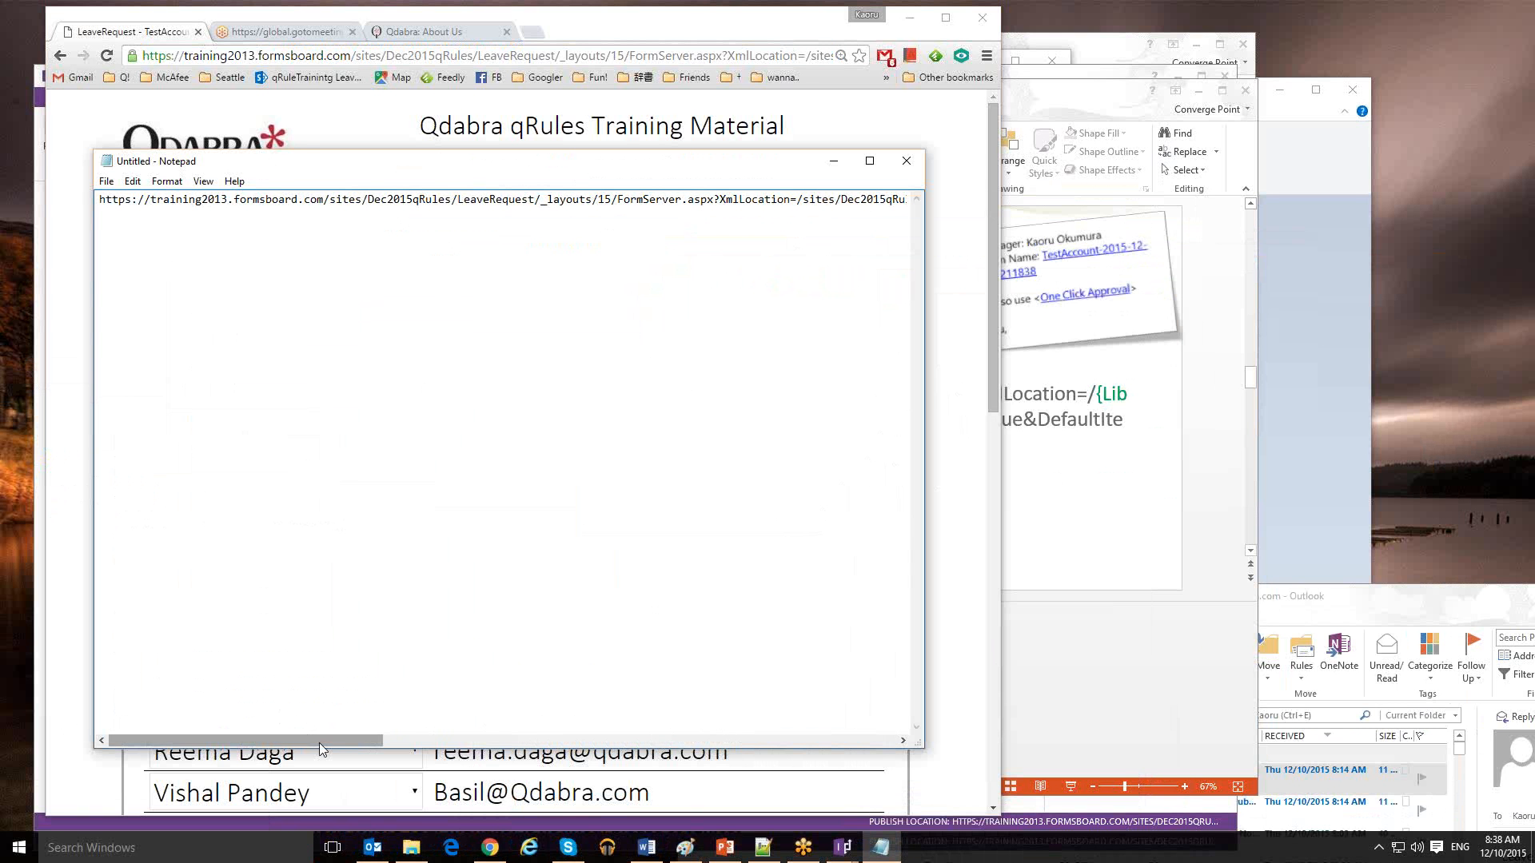
drag(320, 742, 834, 742)
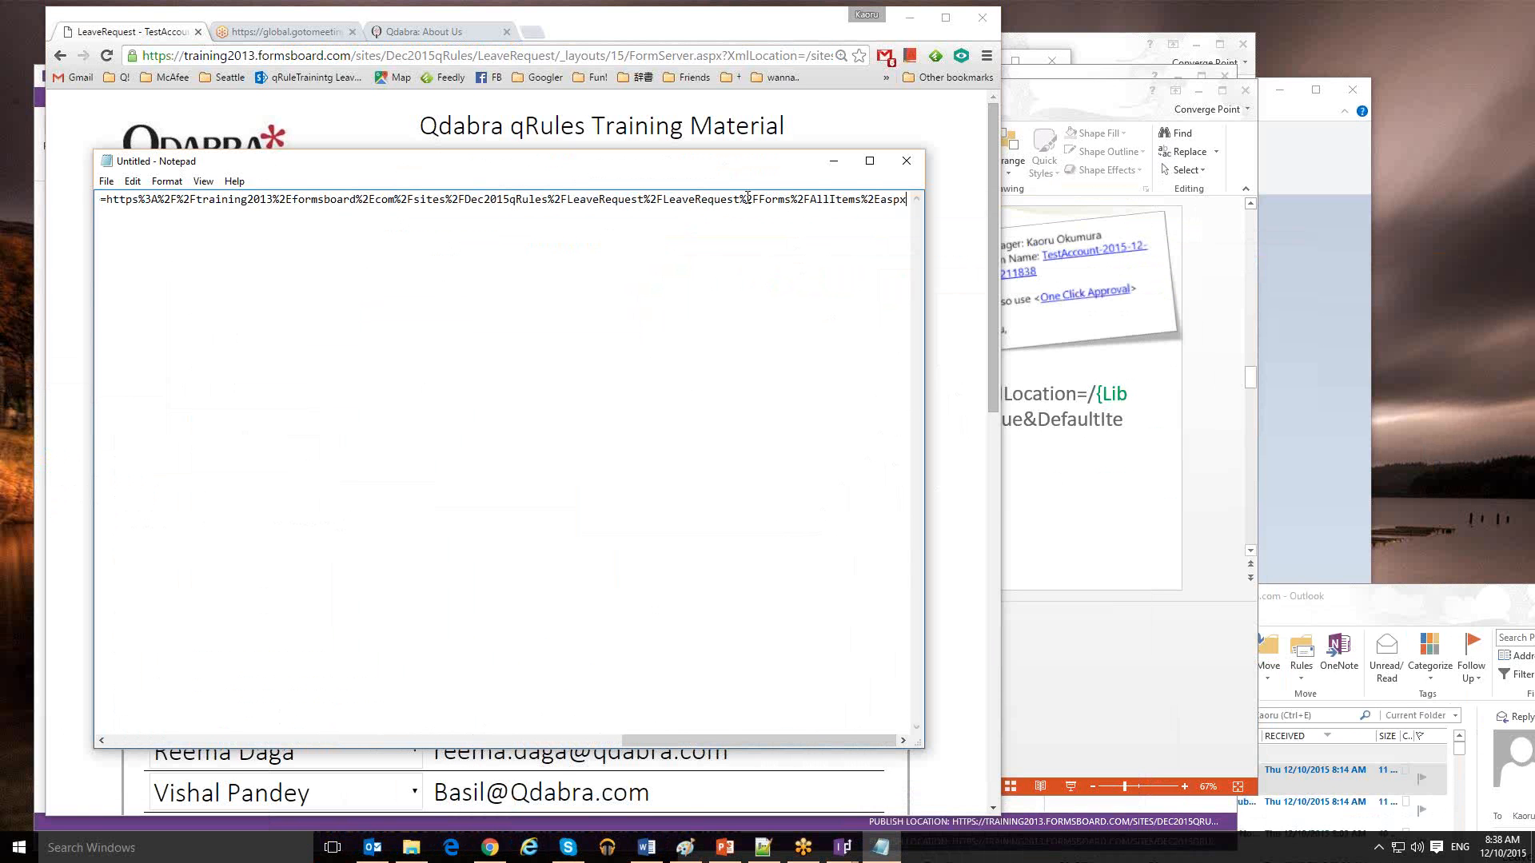
click(831, 165)
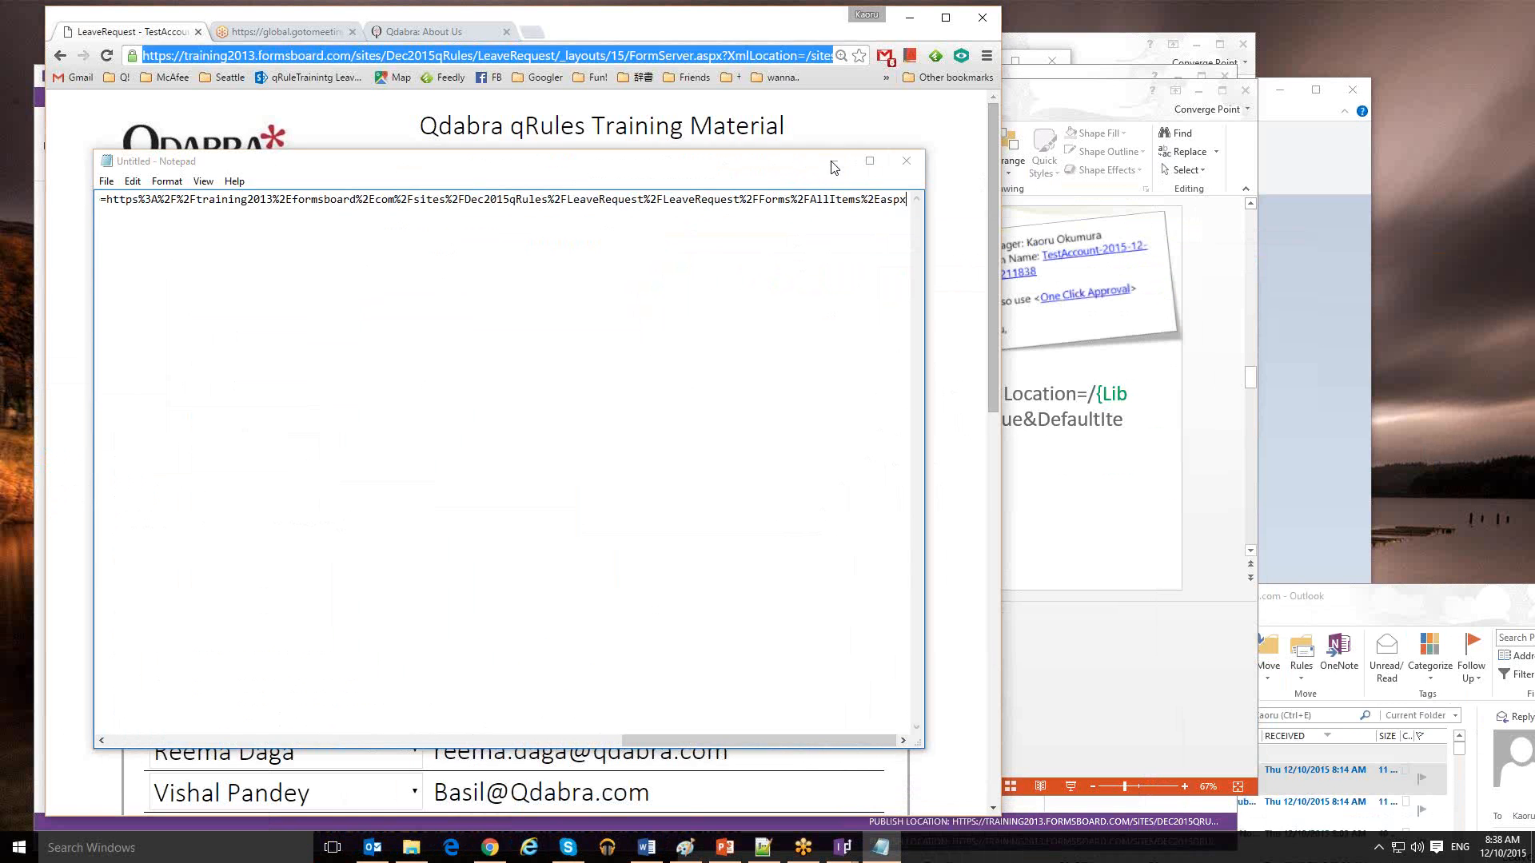
key(alt+Left)
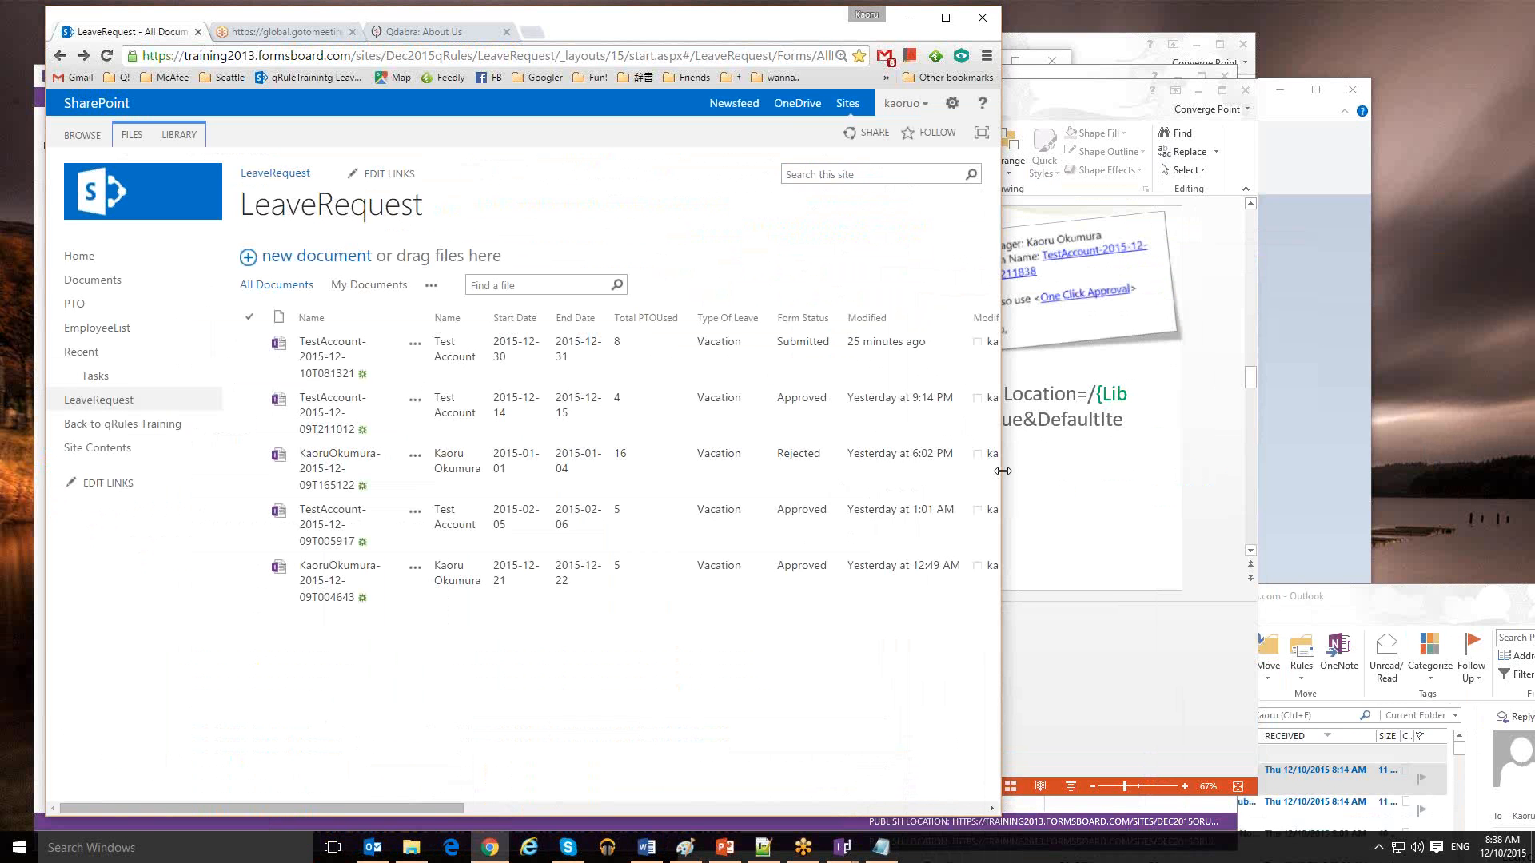
Widen the browser and scroll the library to reveal the Manager Email, Form Link and Manager Name columns
drag(1003, 471, 1093, 471)
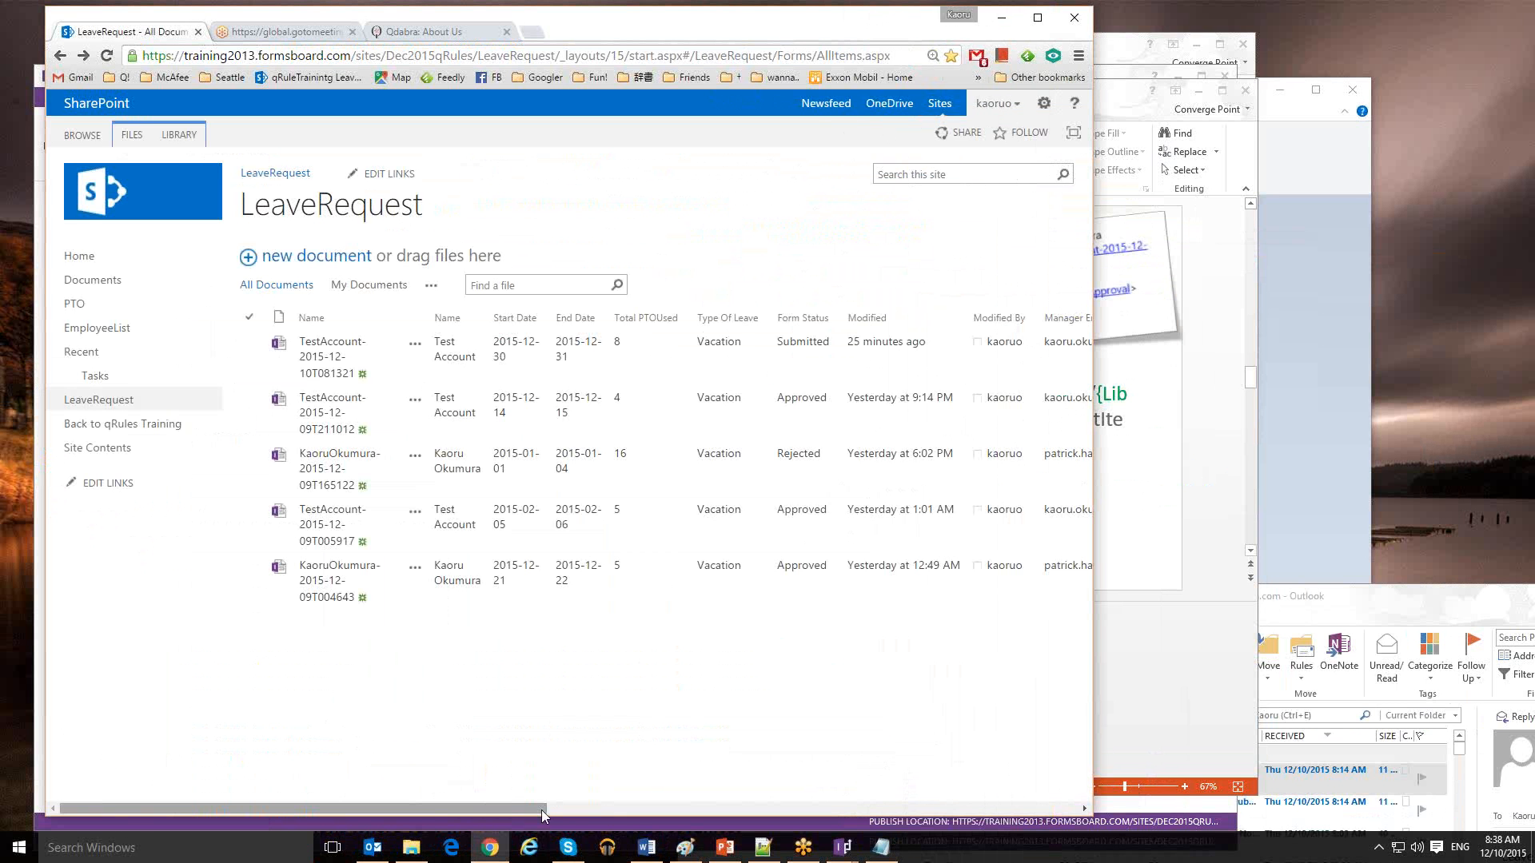
drag(541, 809, 934, 796)
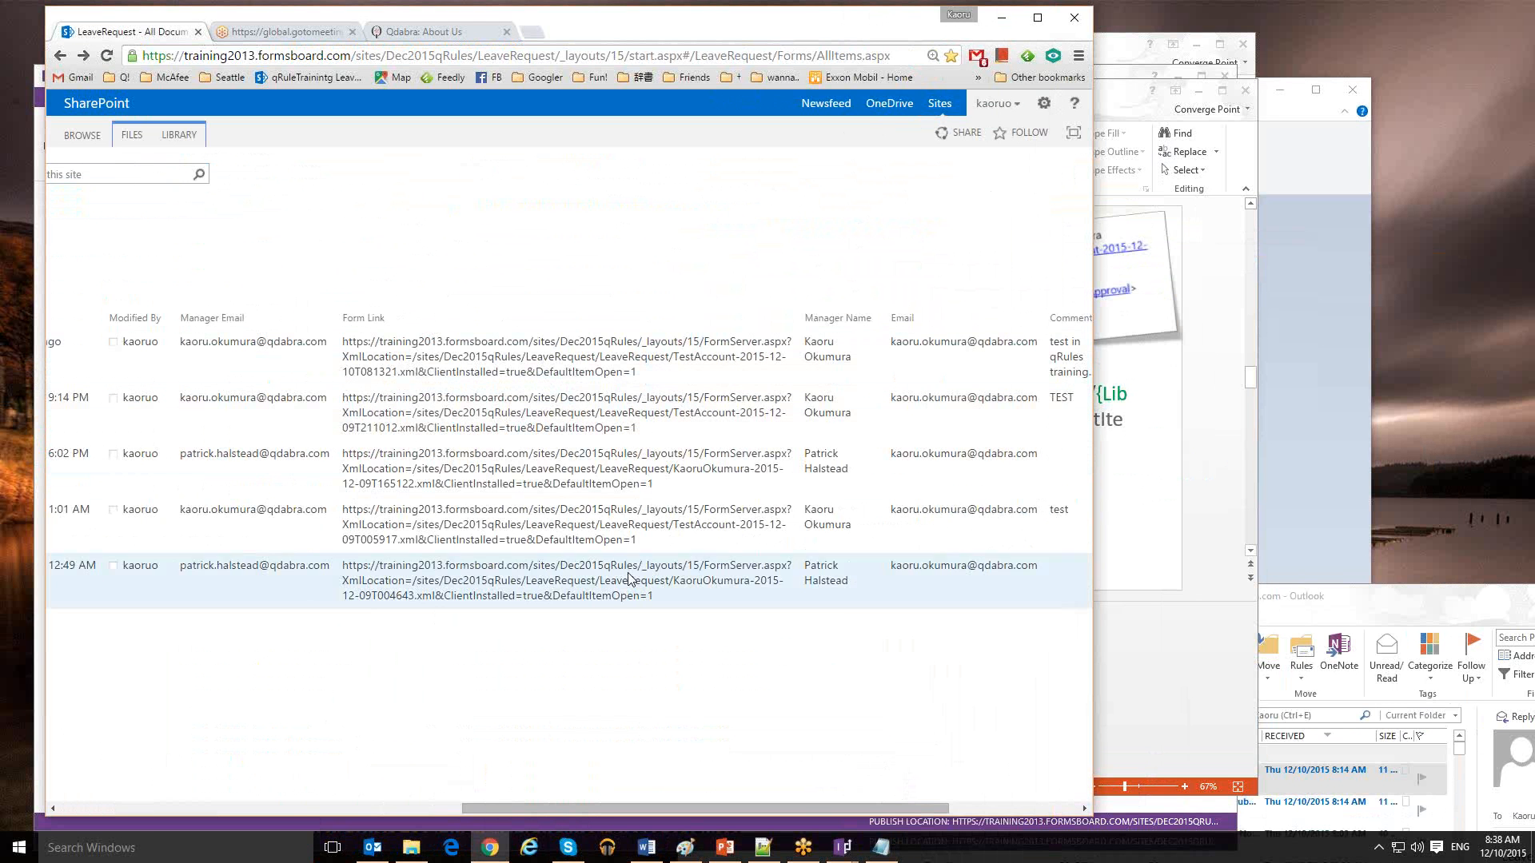
mouse_move(379, 855)
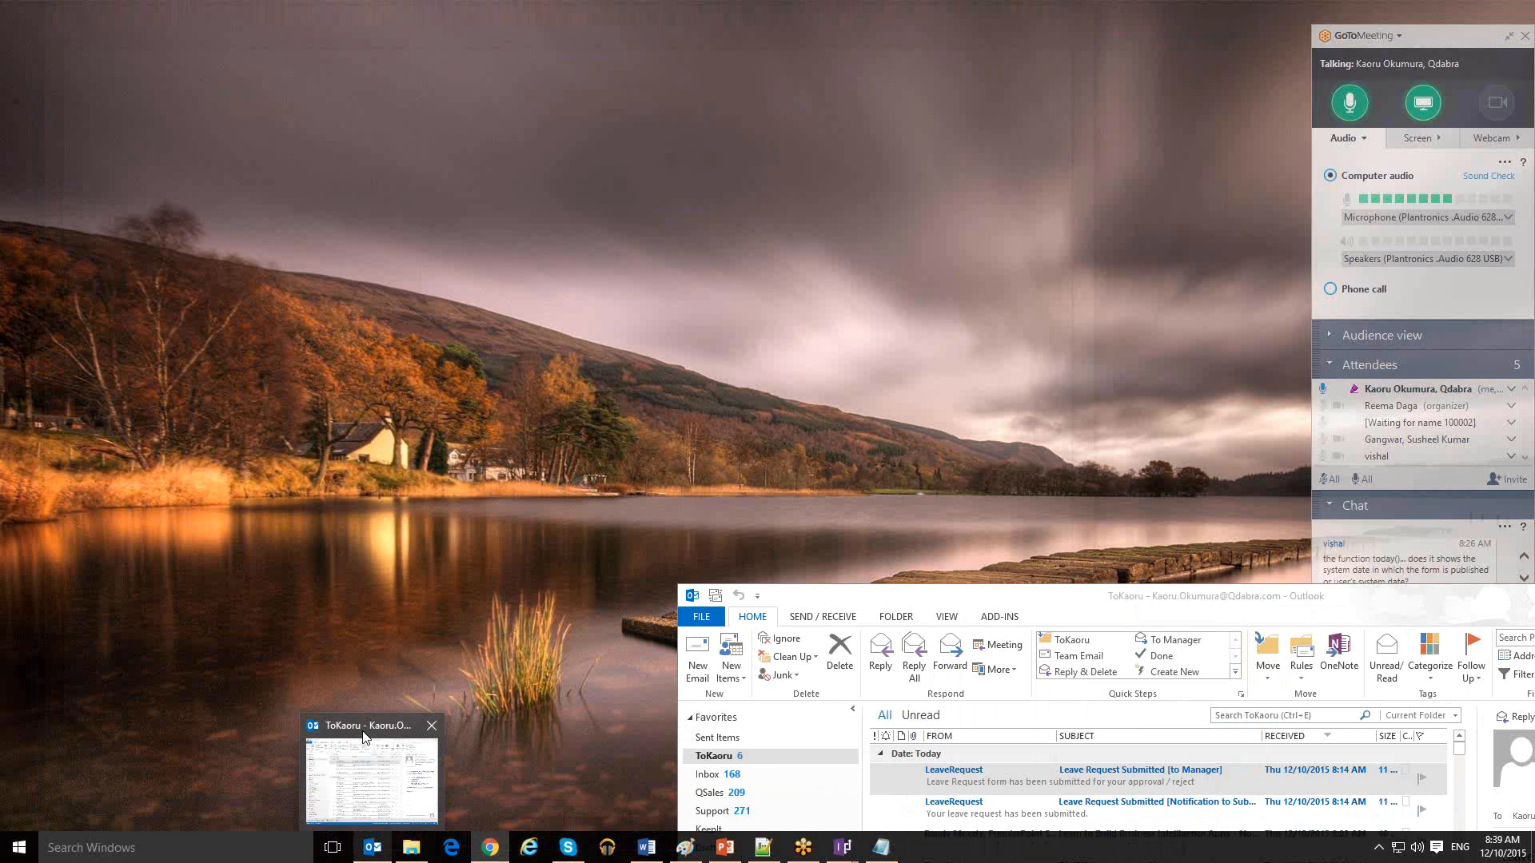
Open the Notification to Submitter email in its own Outlook window
click(364, 734)
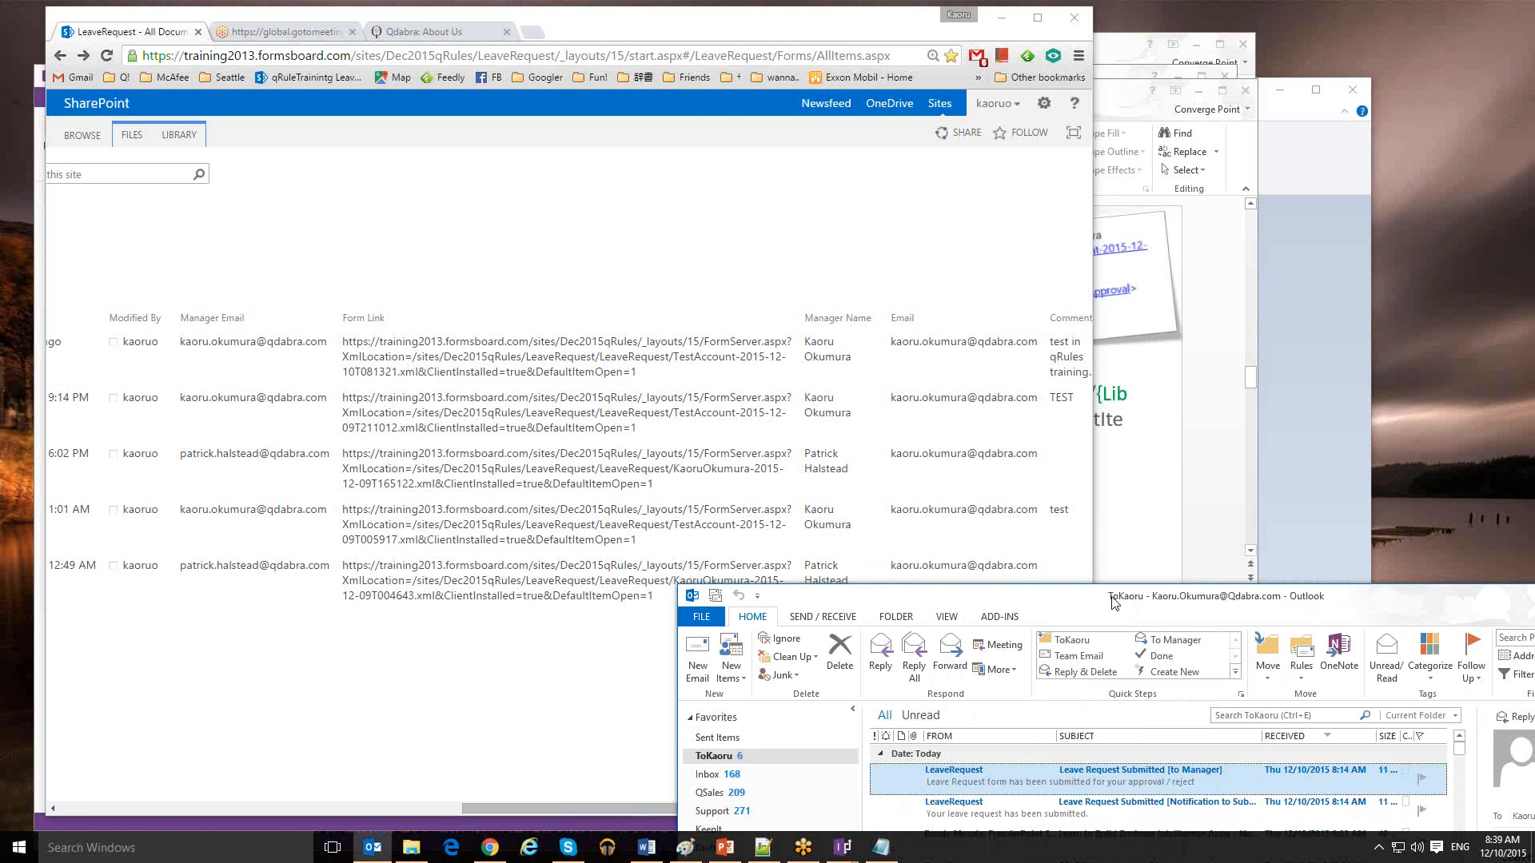
drag(1114, 601, 755, 529)
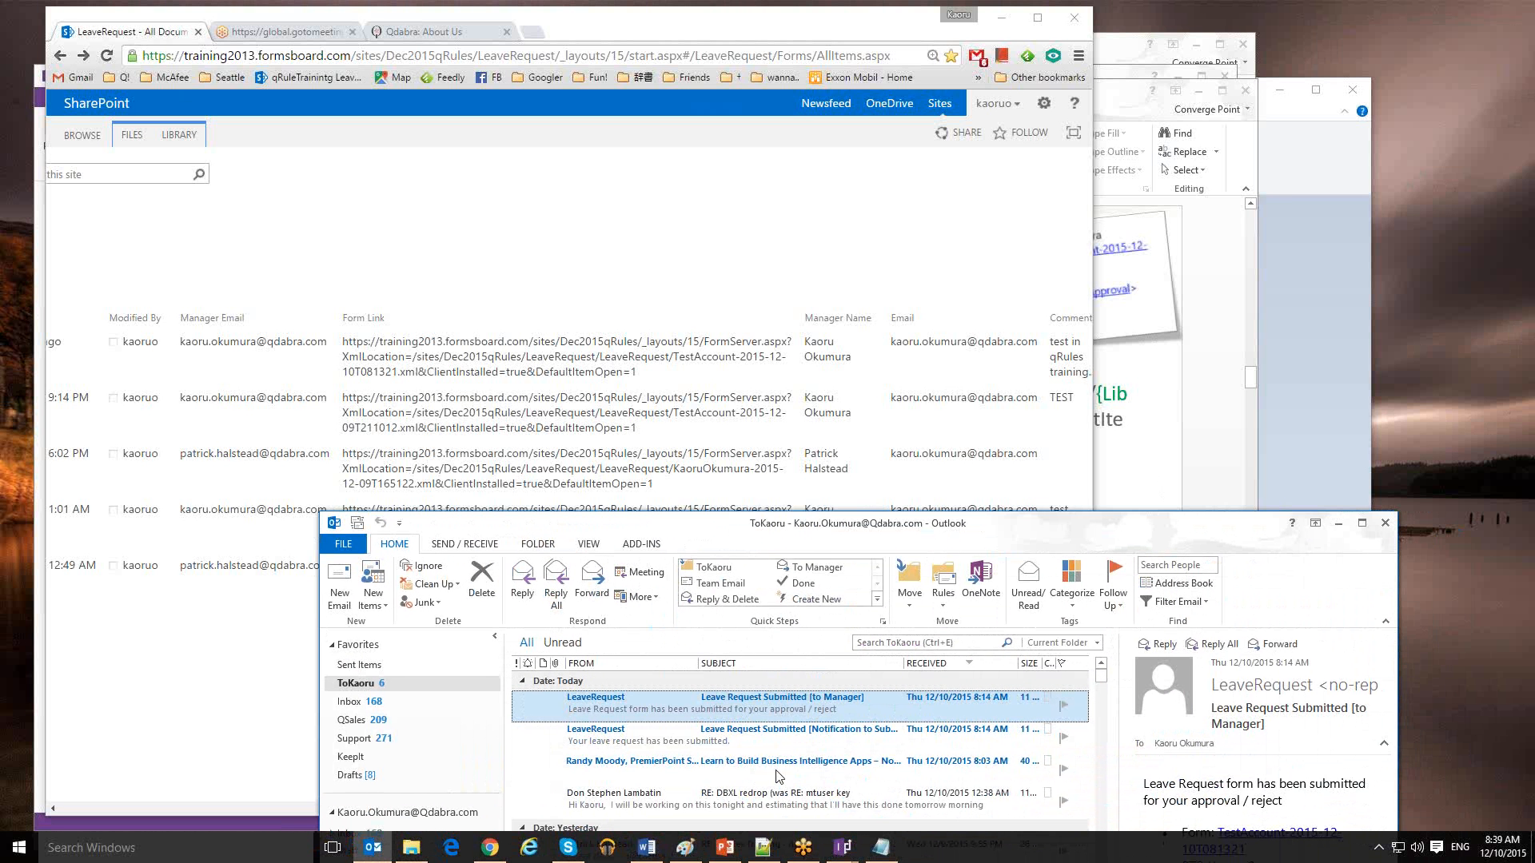
click(742, 742)
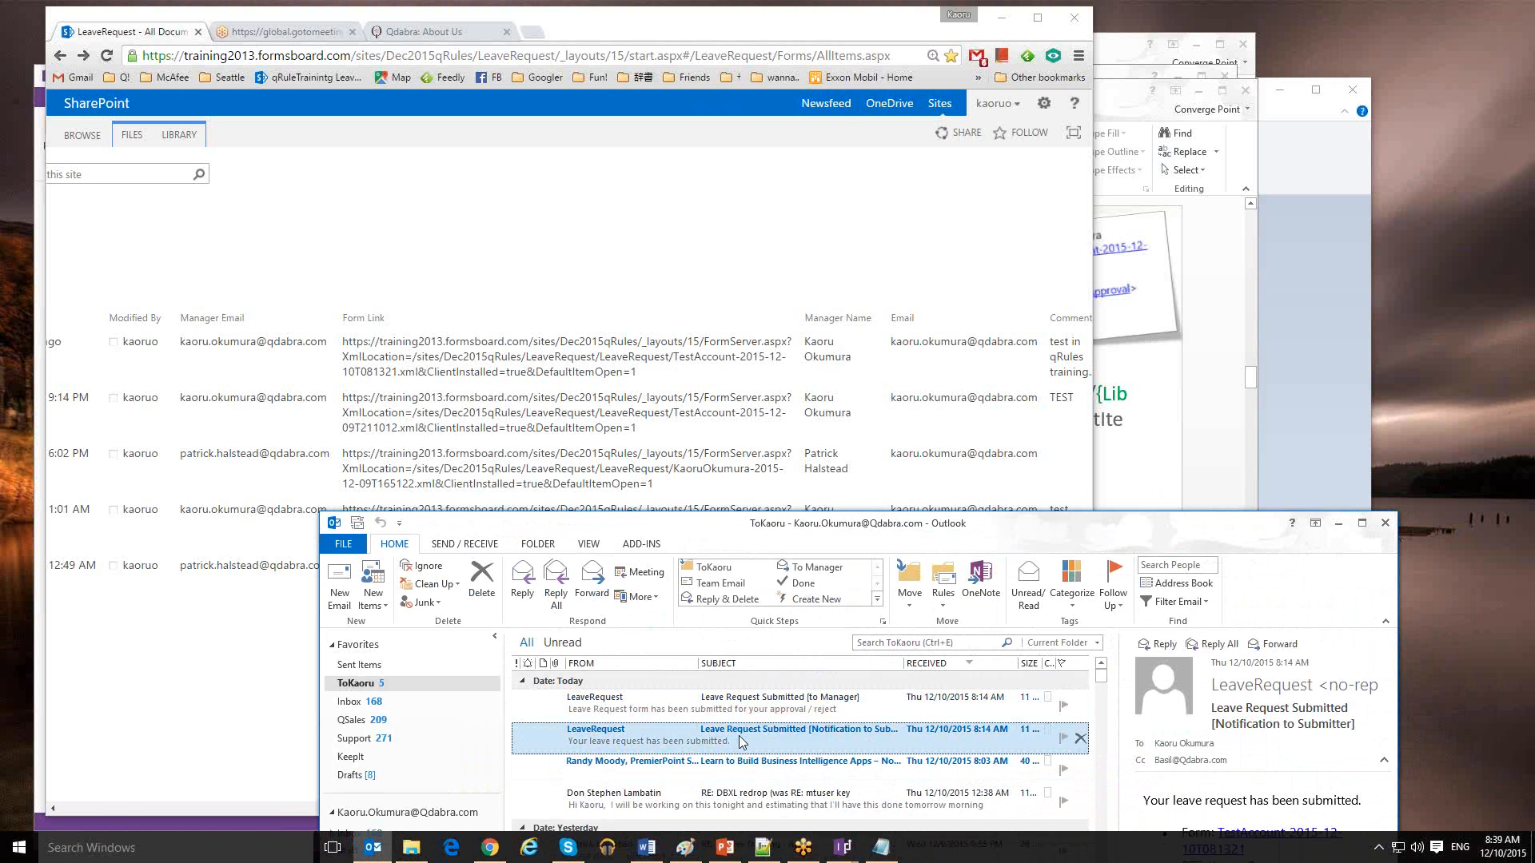
double_click(742, 742)
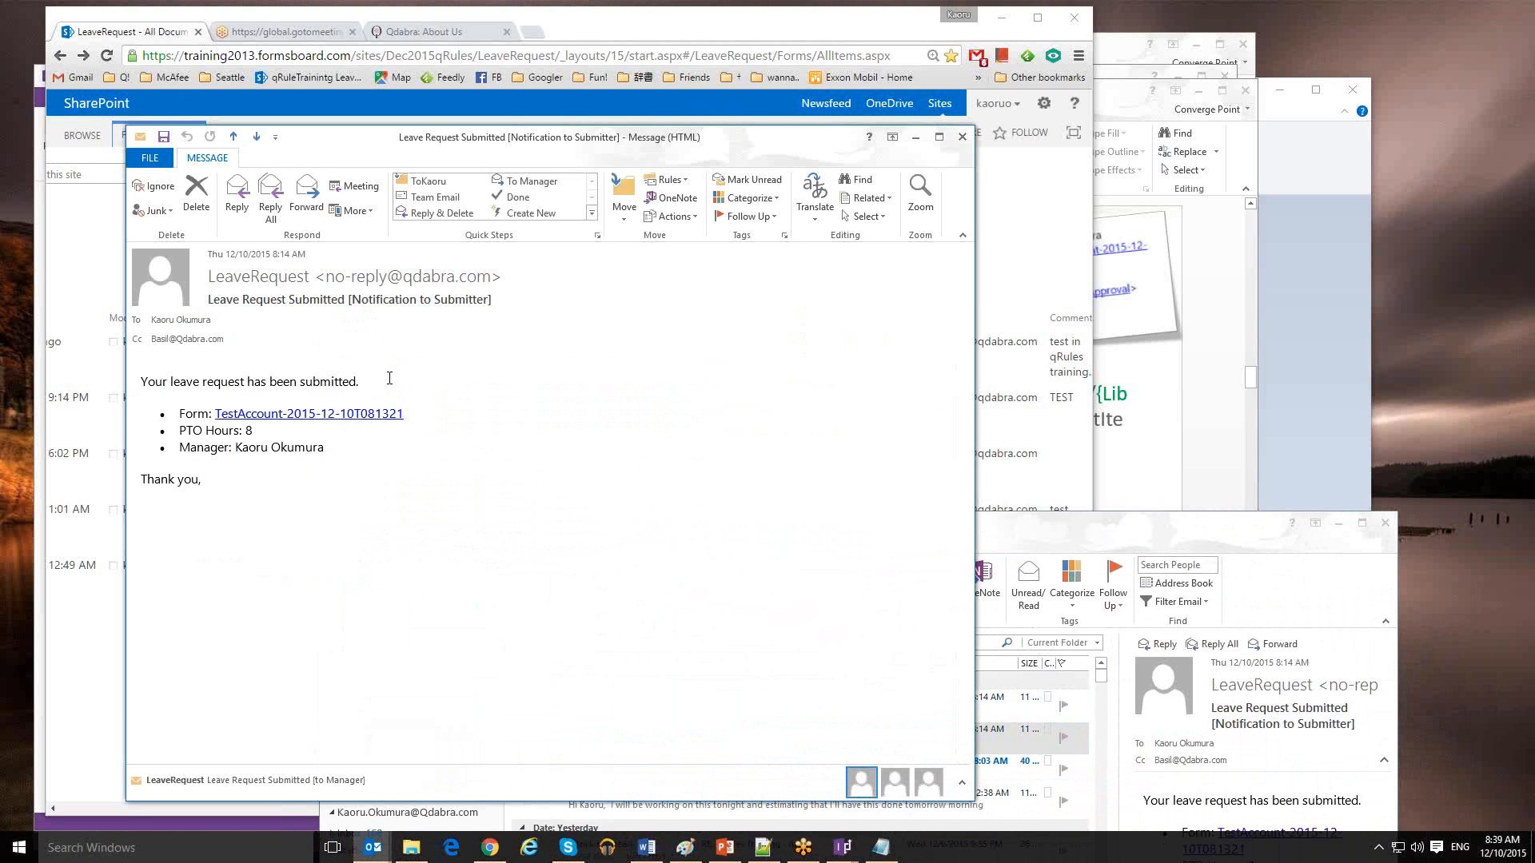
mouse_move(212, 340)
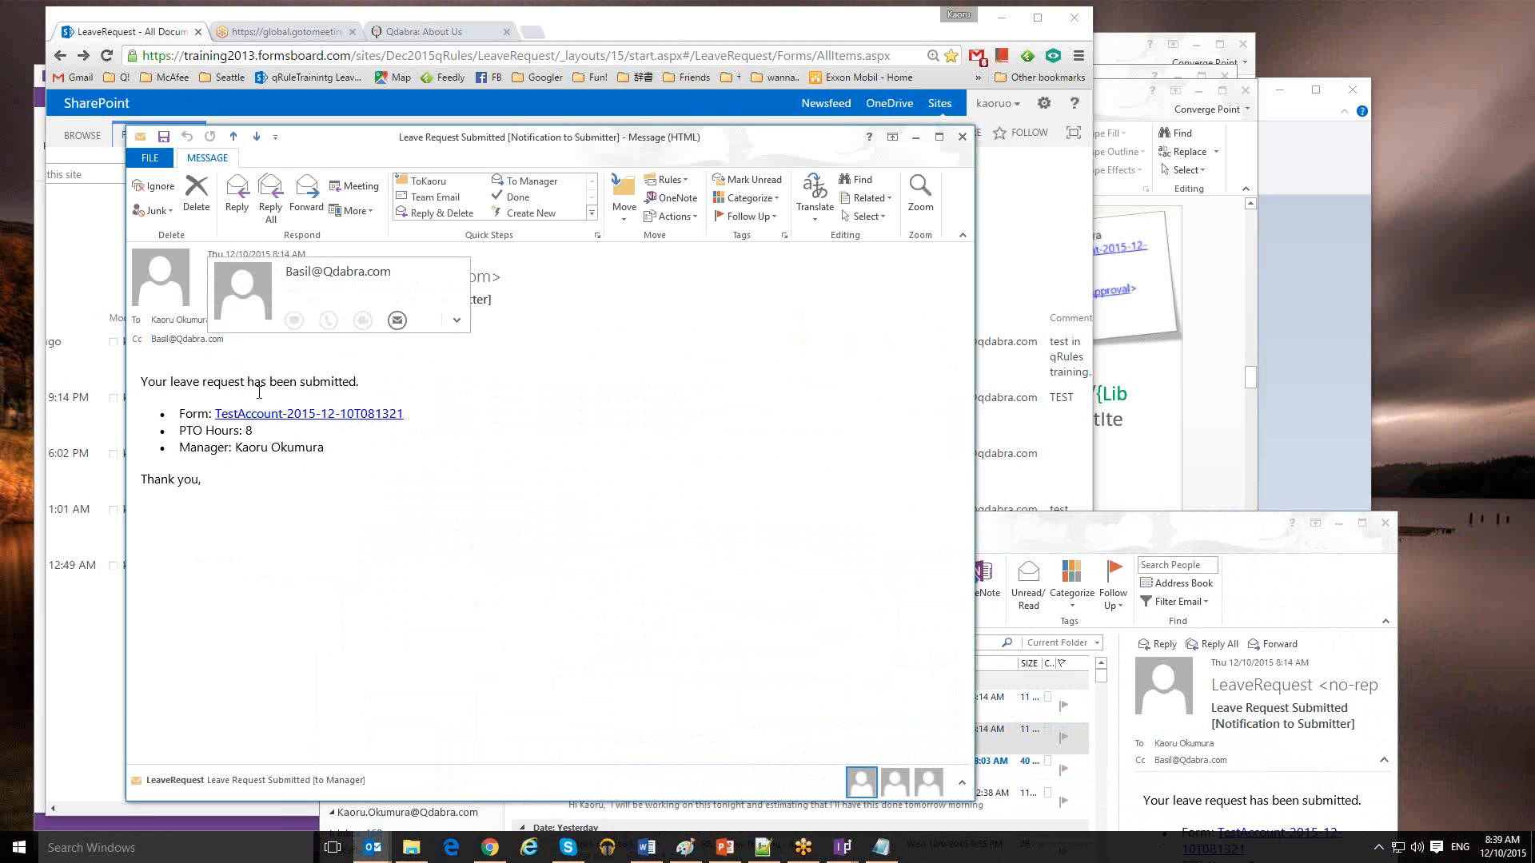
Try the email's form link, accepting the security notice and dismissing the app prompt
click(360, 414)
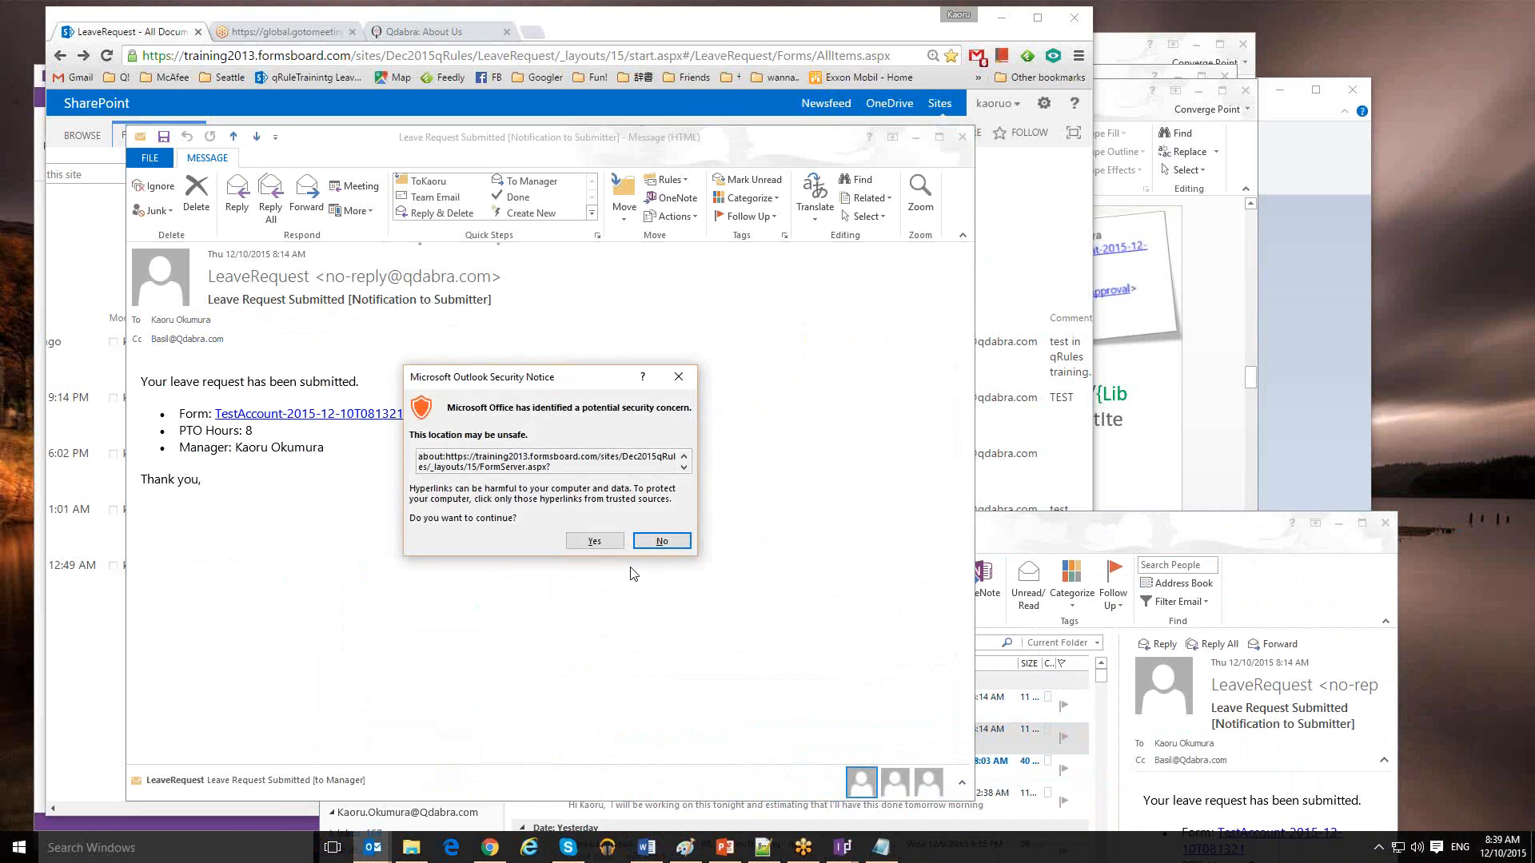
click(594, 541)
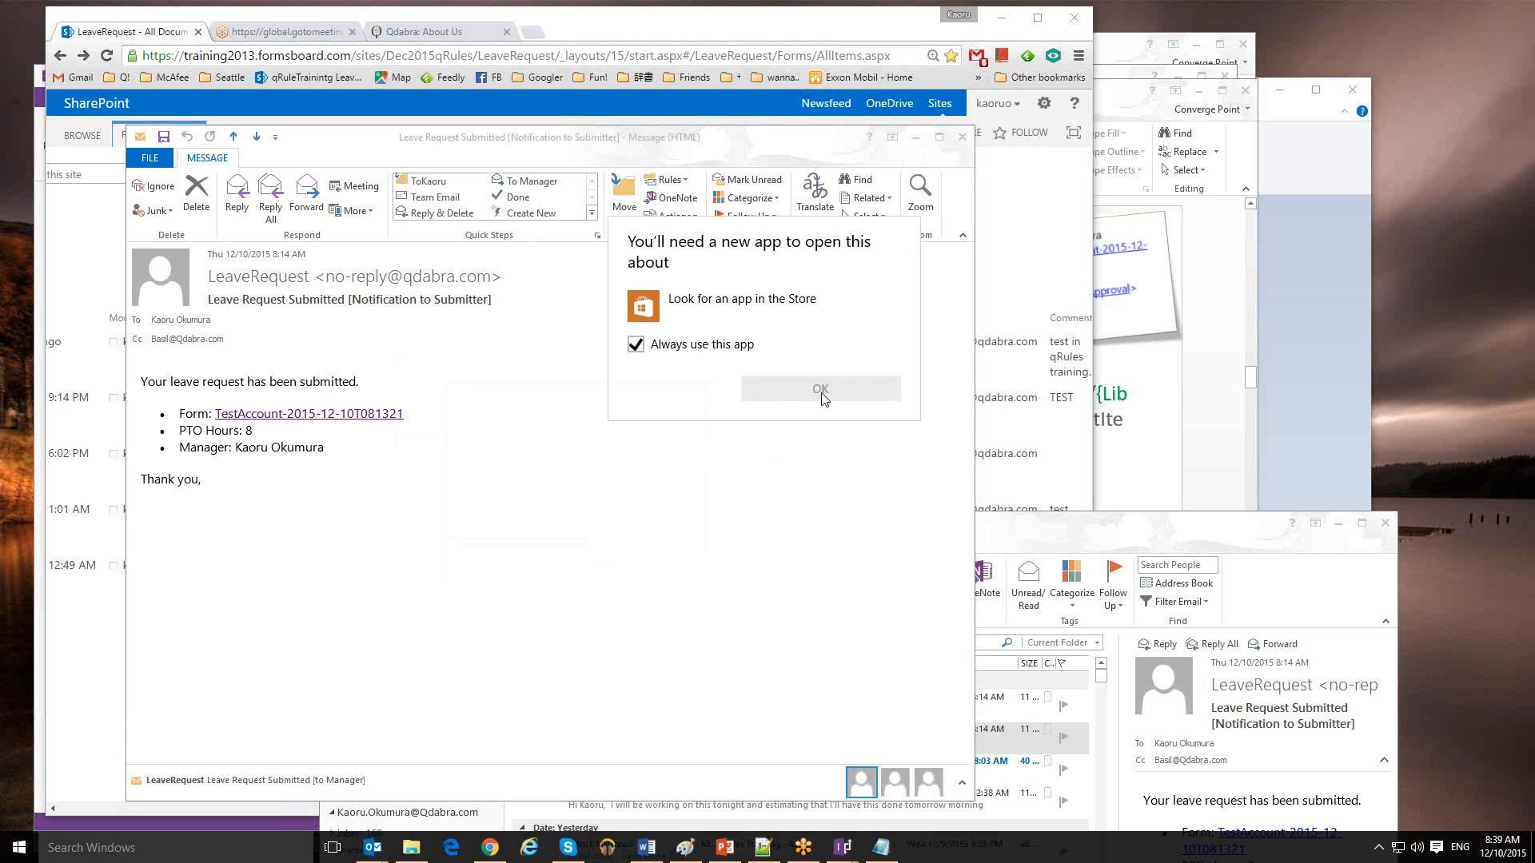
click(732, 466)
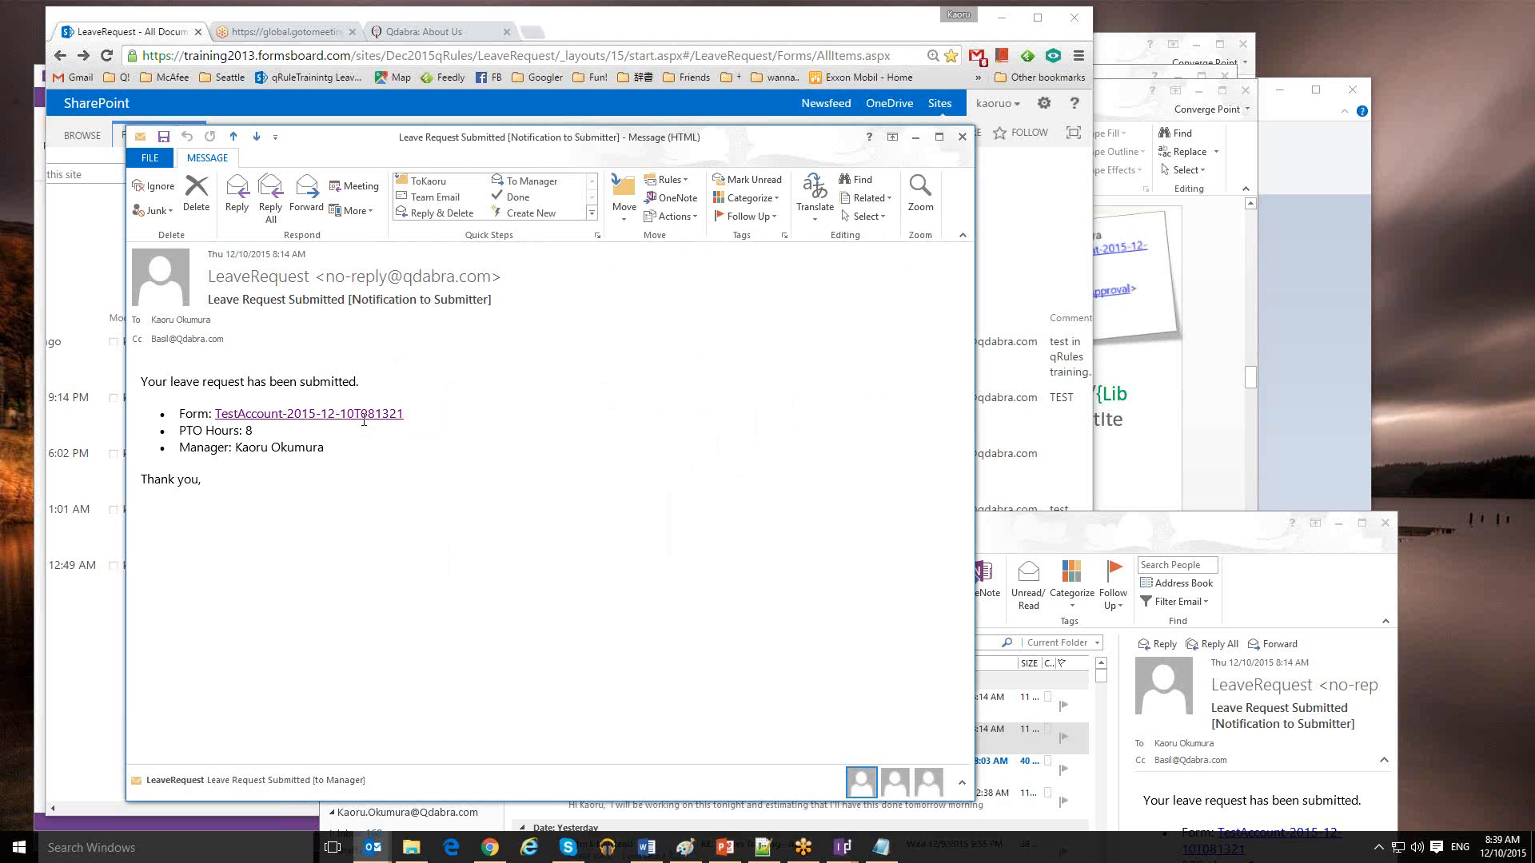
click(916, 137)
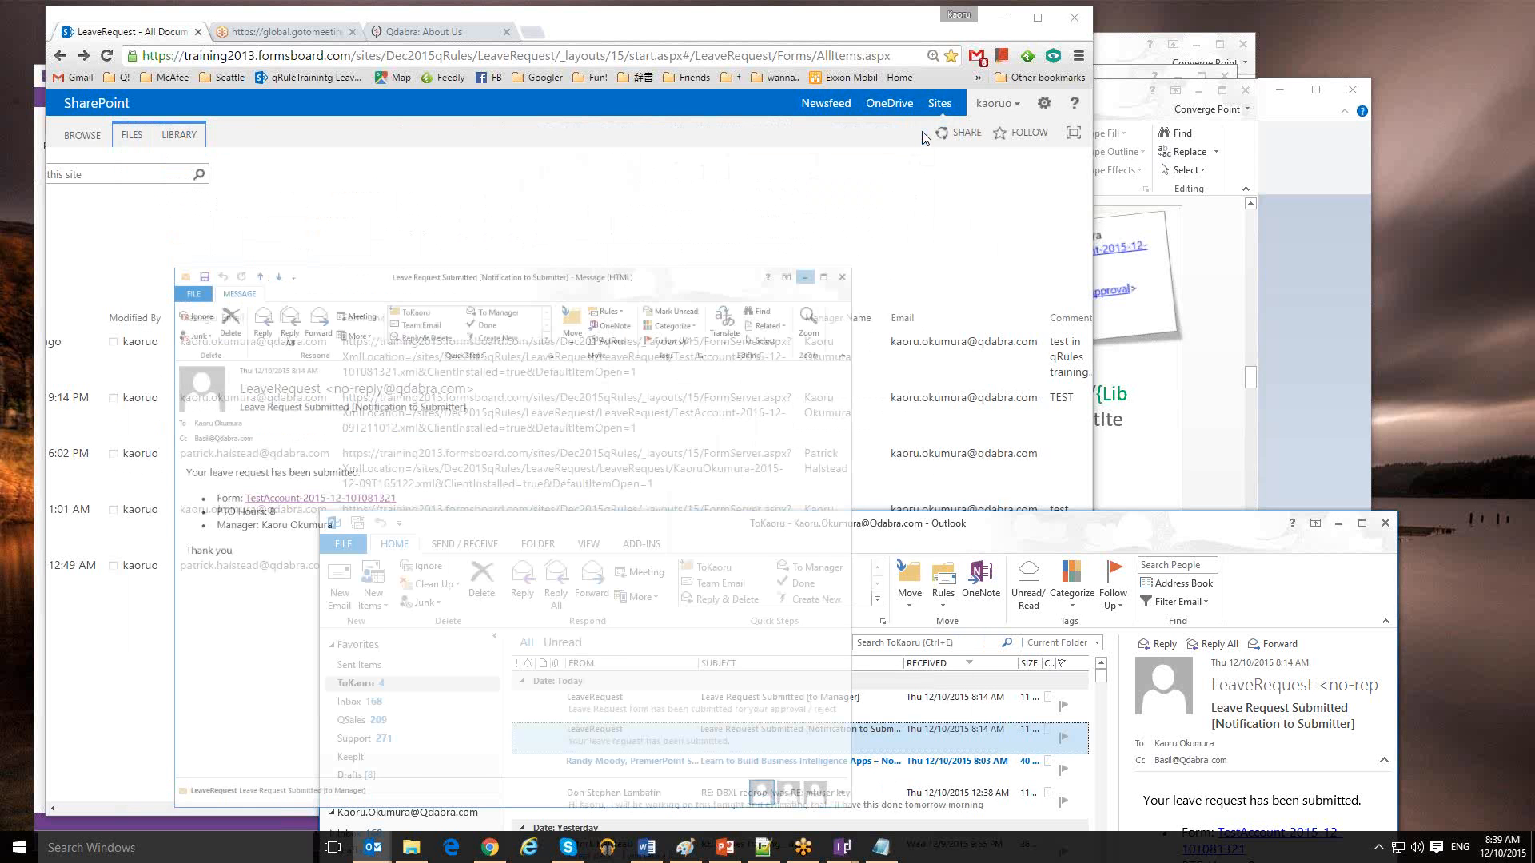
Browse Deleted Items and Inbox, then reopen the Notification to Submitter email from the ToKaoru folder
drag(1020, 546, 881, 274)
click(662, 437)
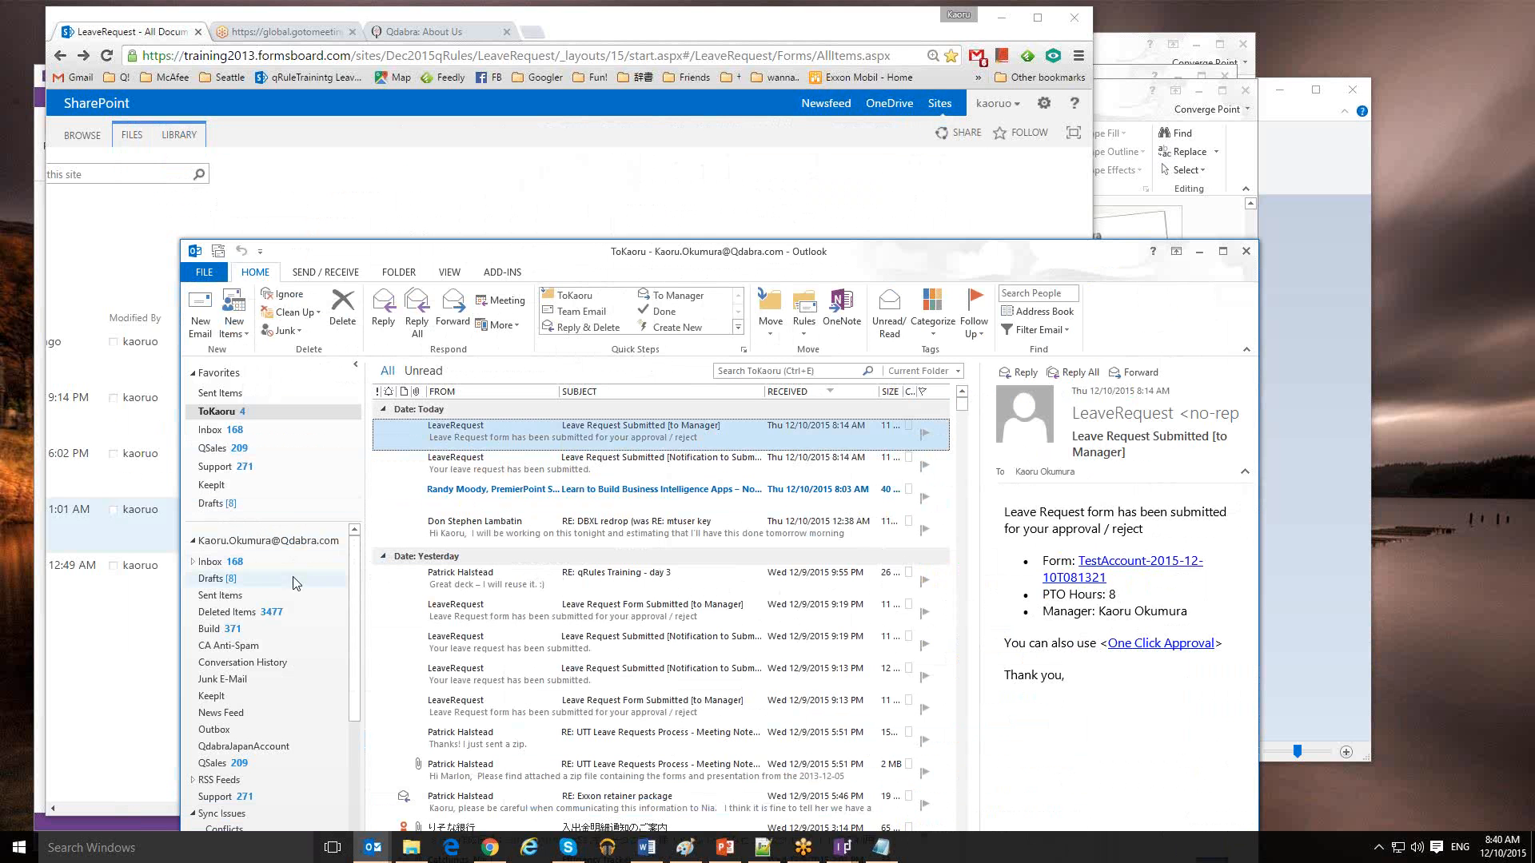
click(244, 614)
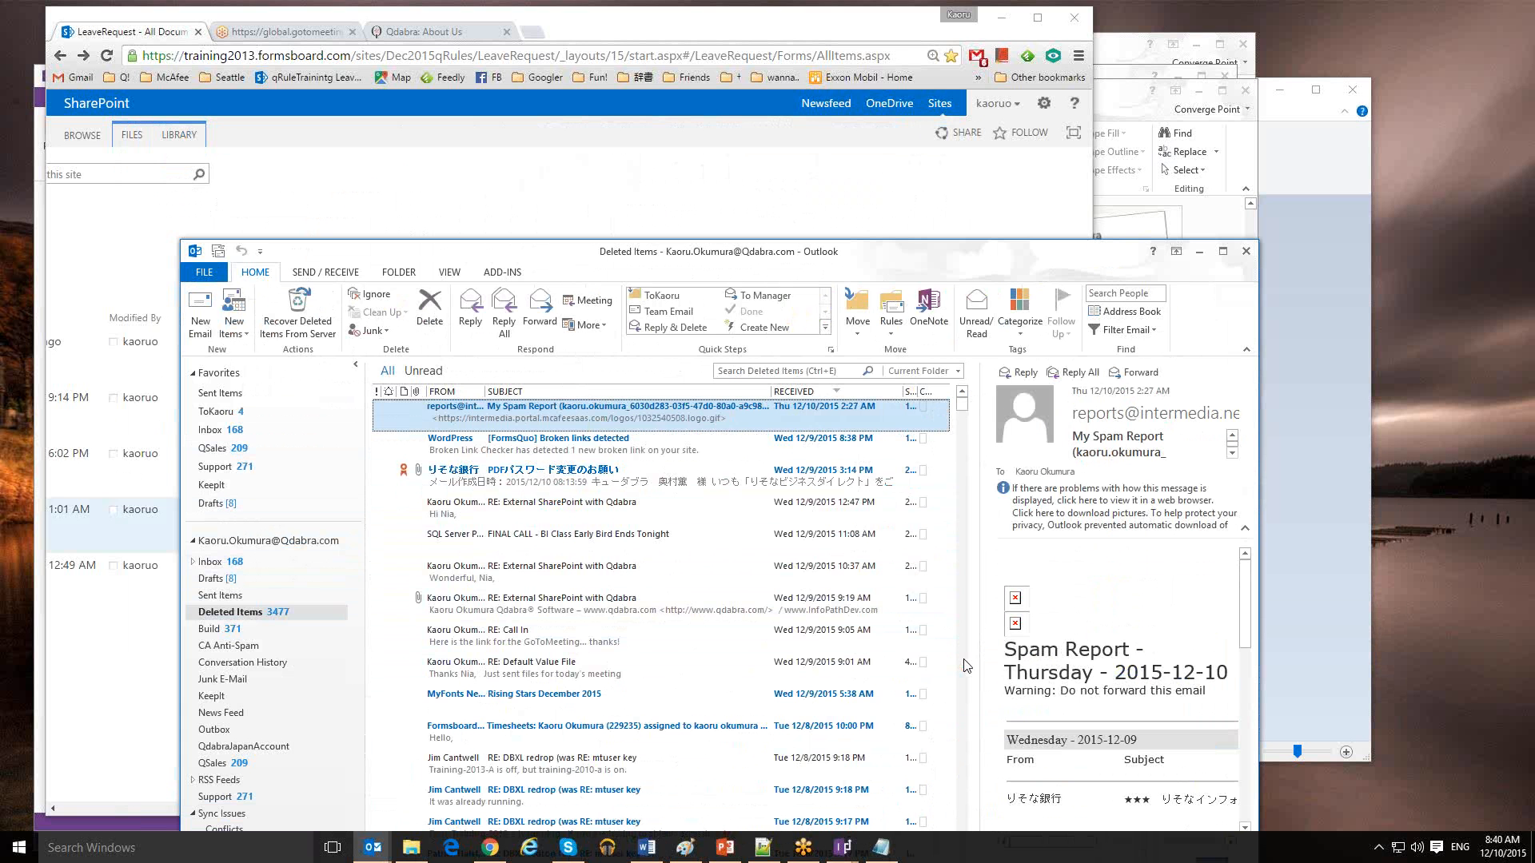
click(219, 431)
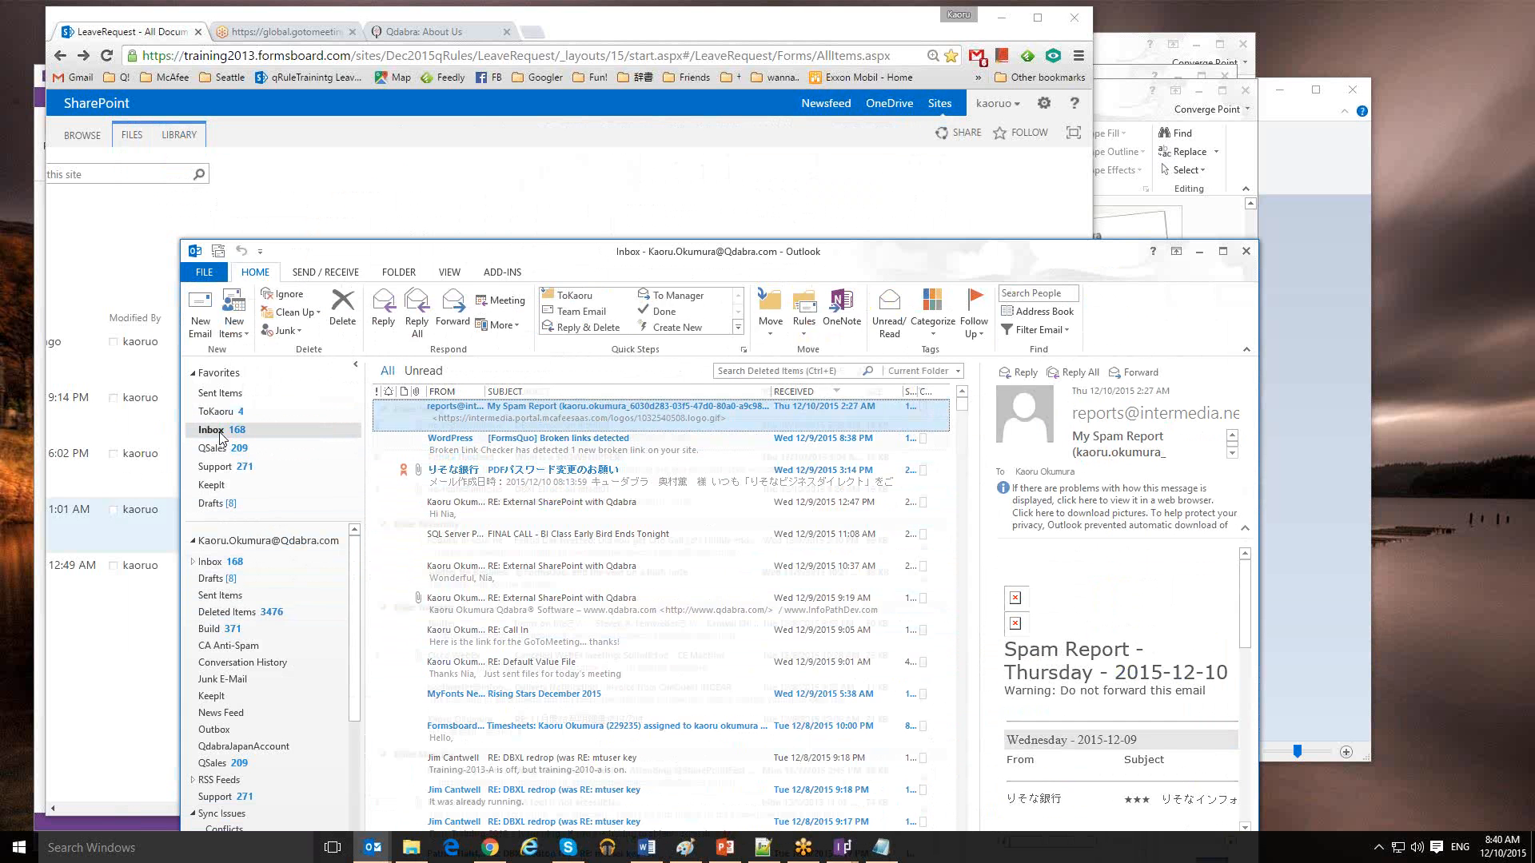
click(238, 414)
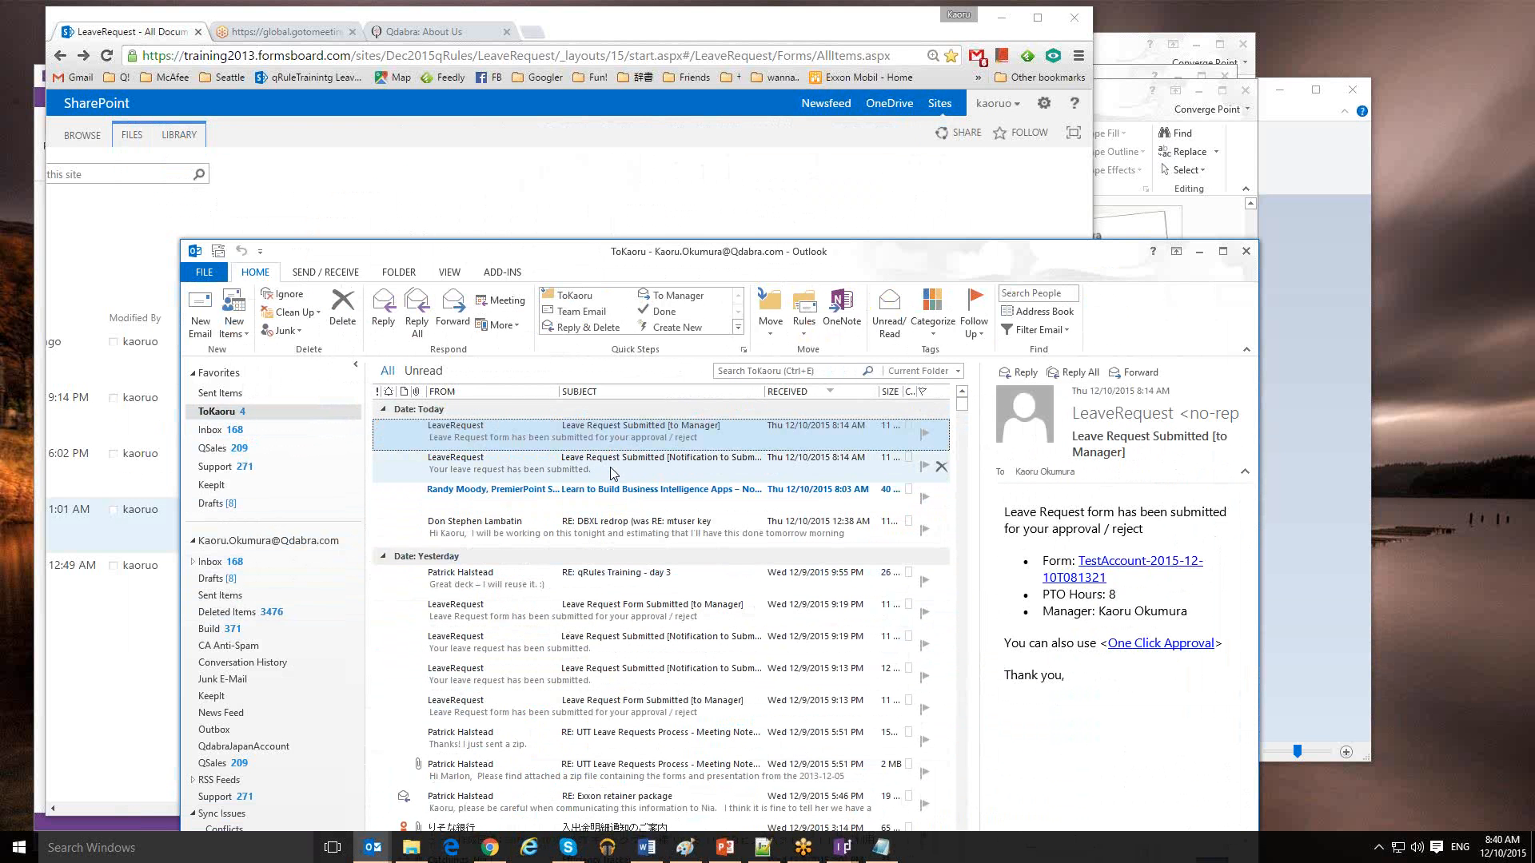
click(612, 467)
double_click(611, 468)
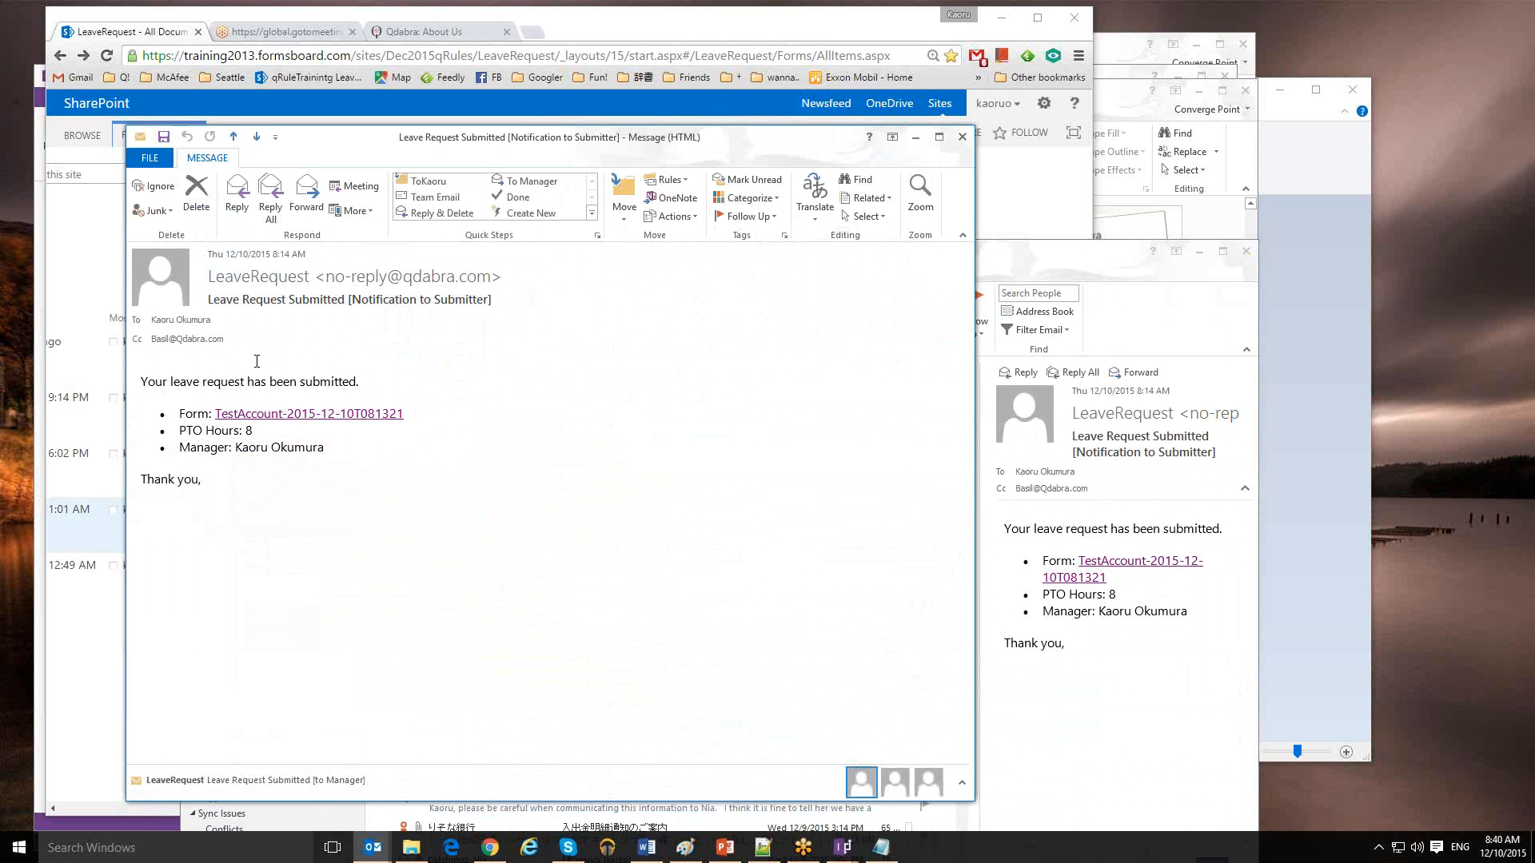
click(317, 415)
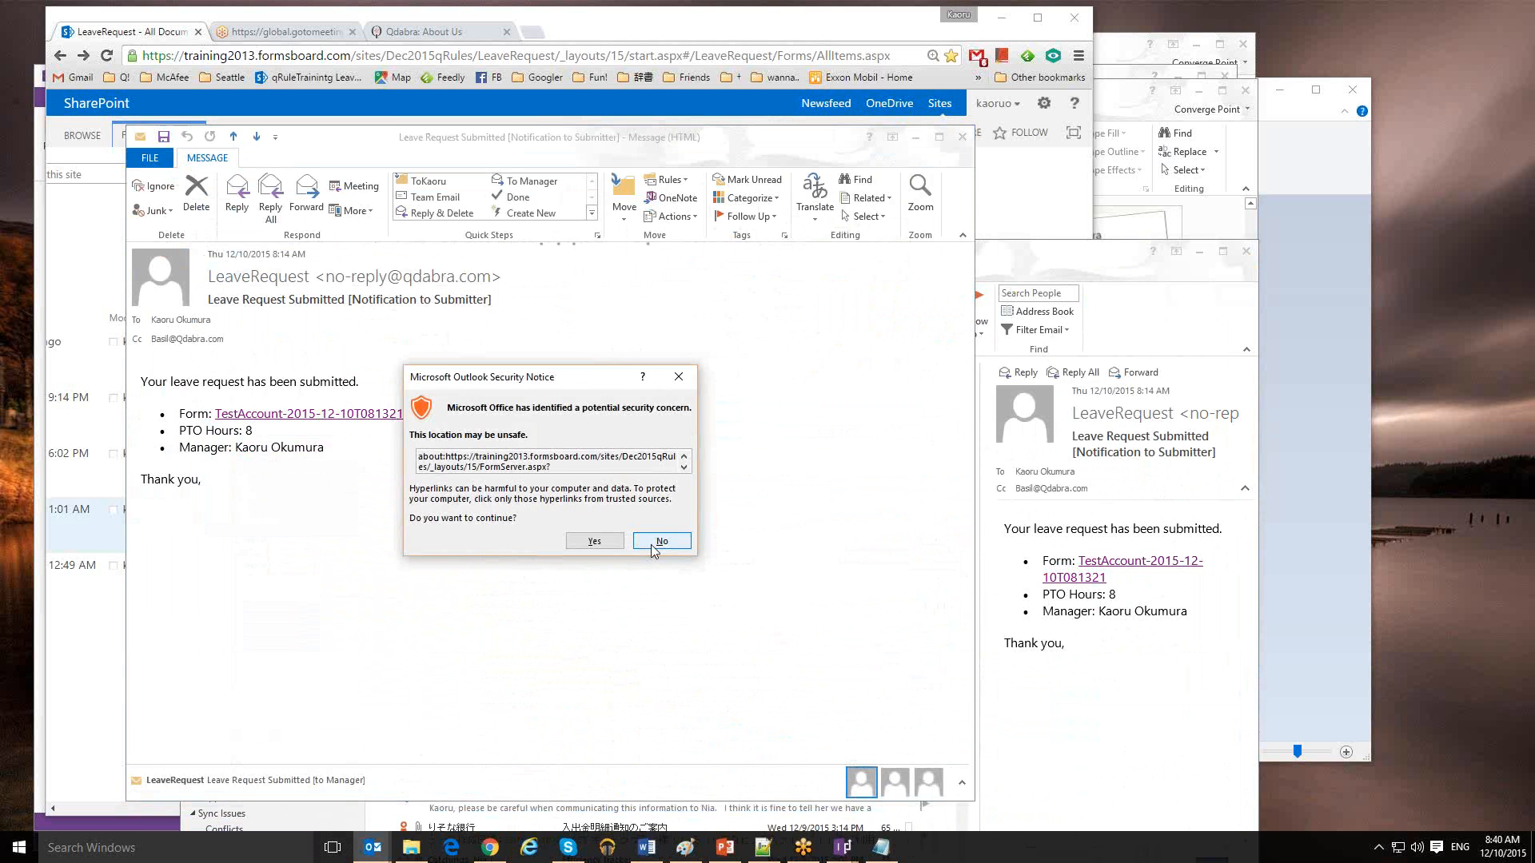
click(594, 542)
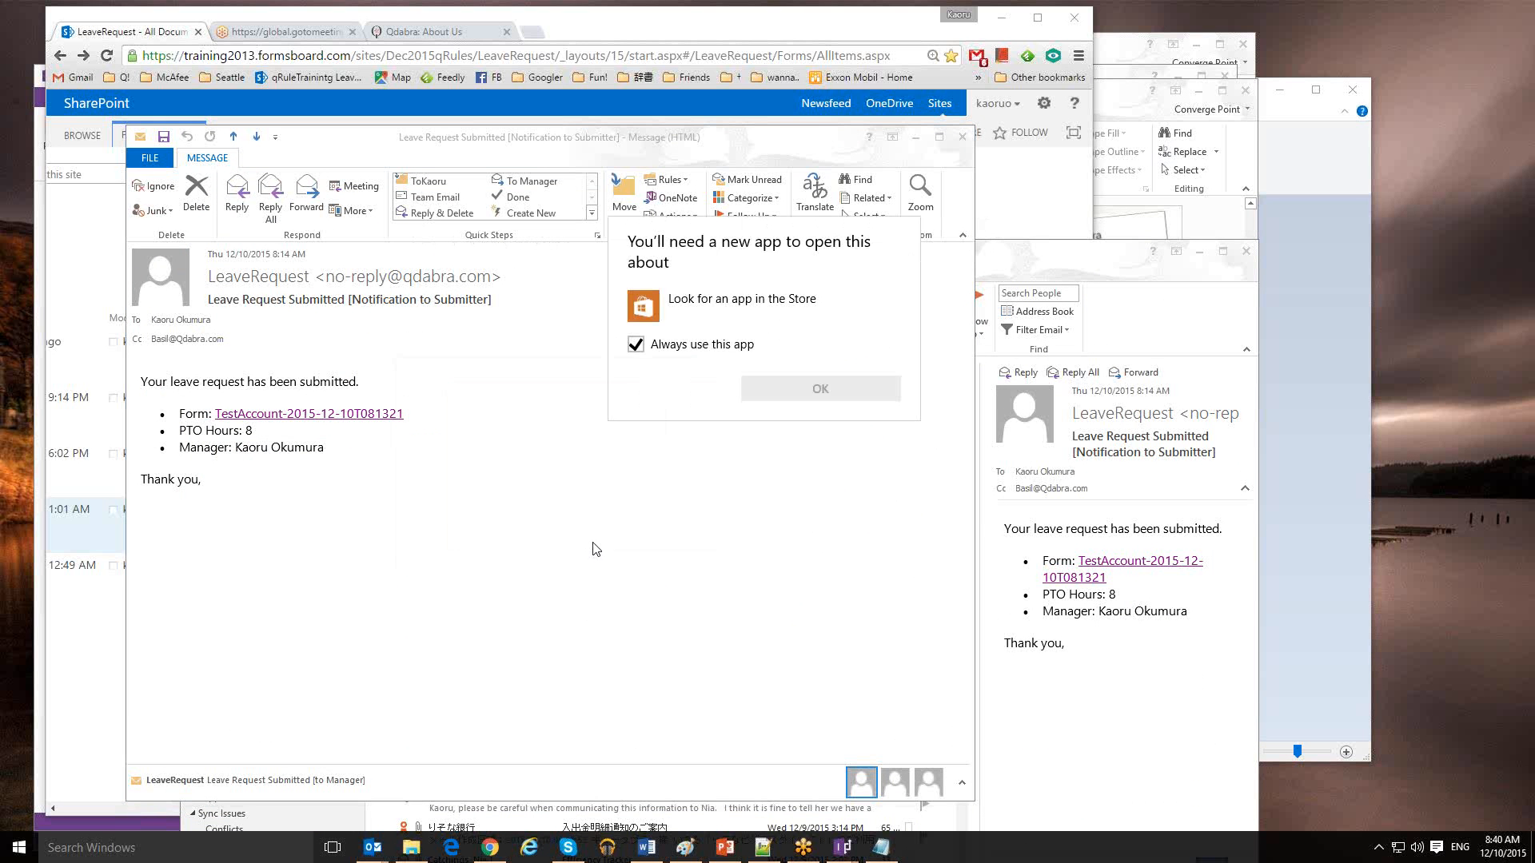
click(637, 345)
click(680, 346)
click(635, 345)
click(719, 611)
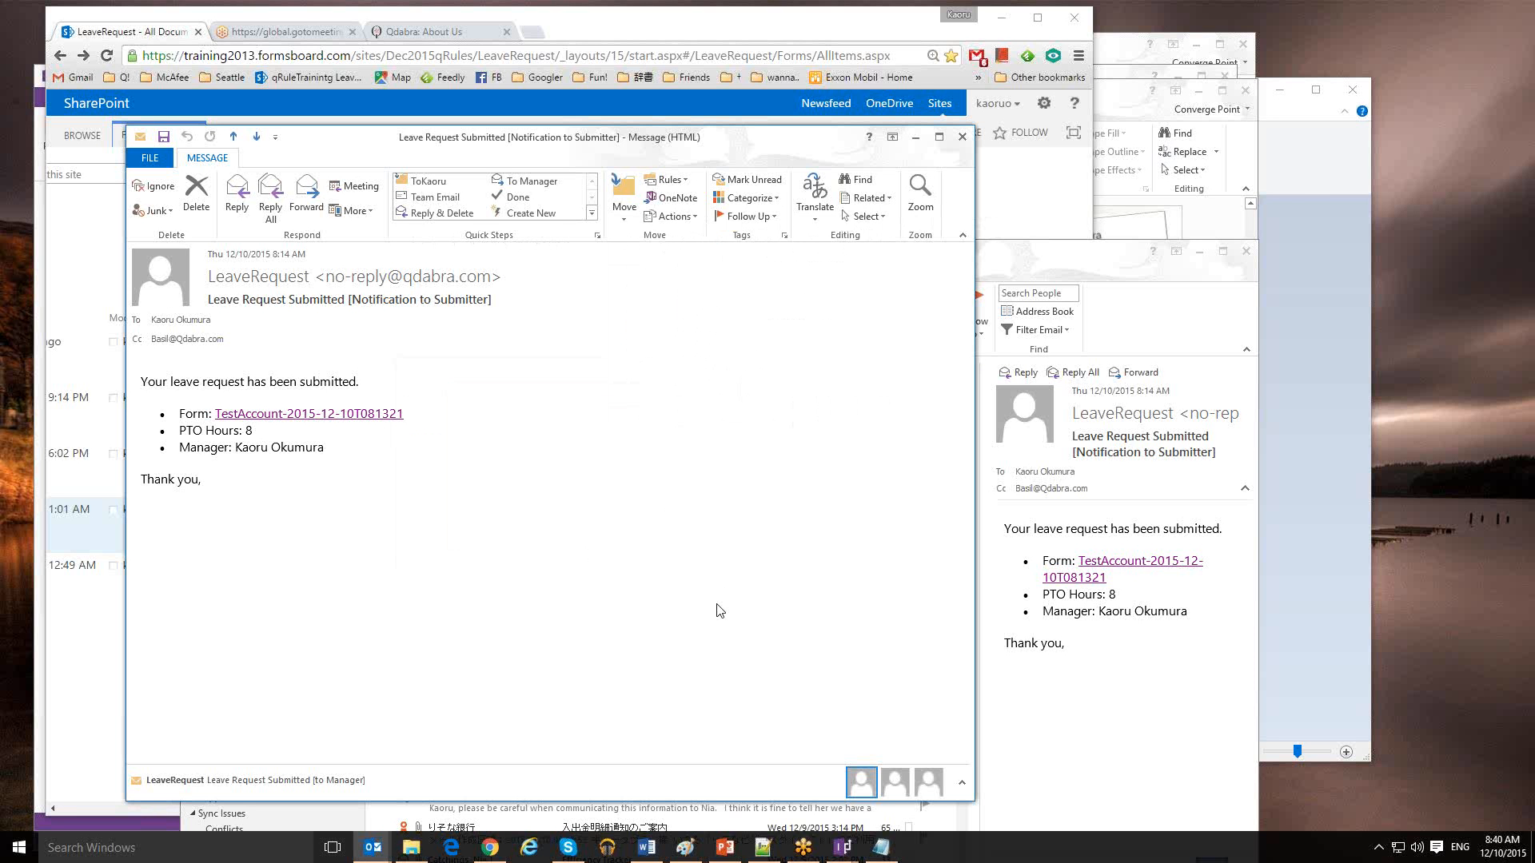
Follow the form link, then search Google for TestAccount-2015-12-10T081321, which finds no matches
click(1044, 265)
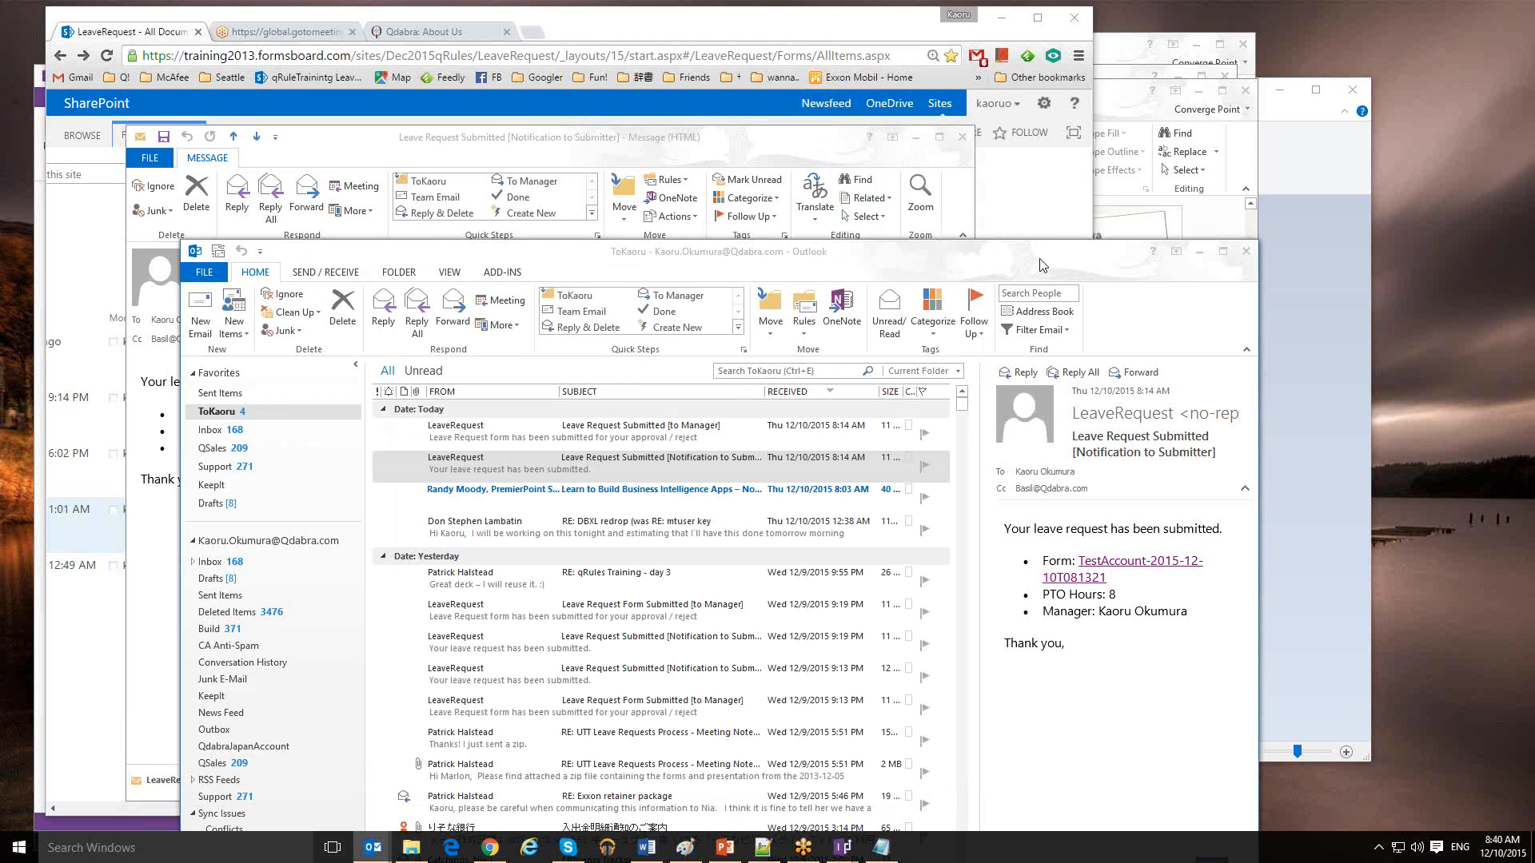
click(1092, 570)
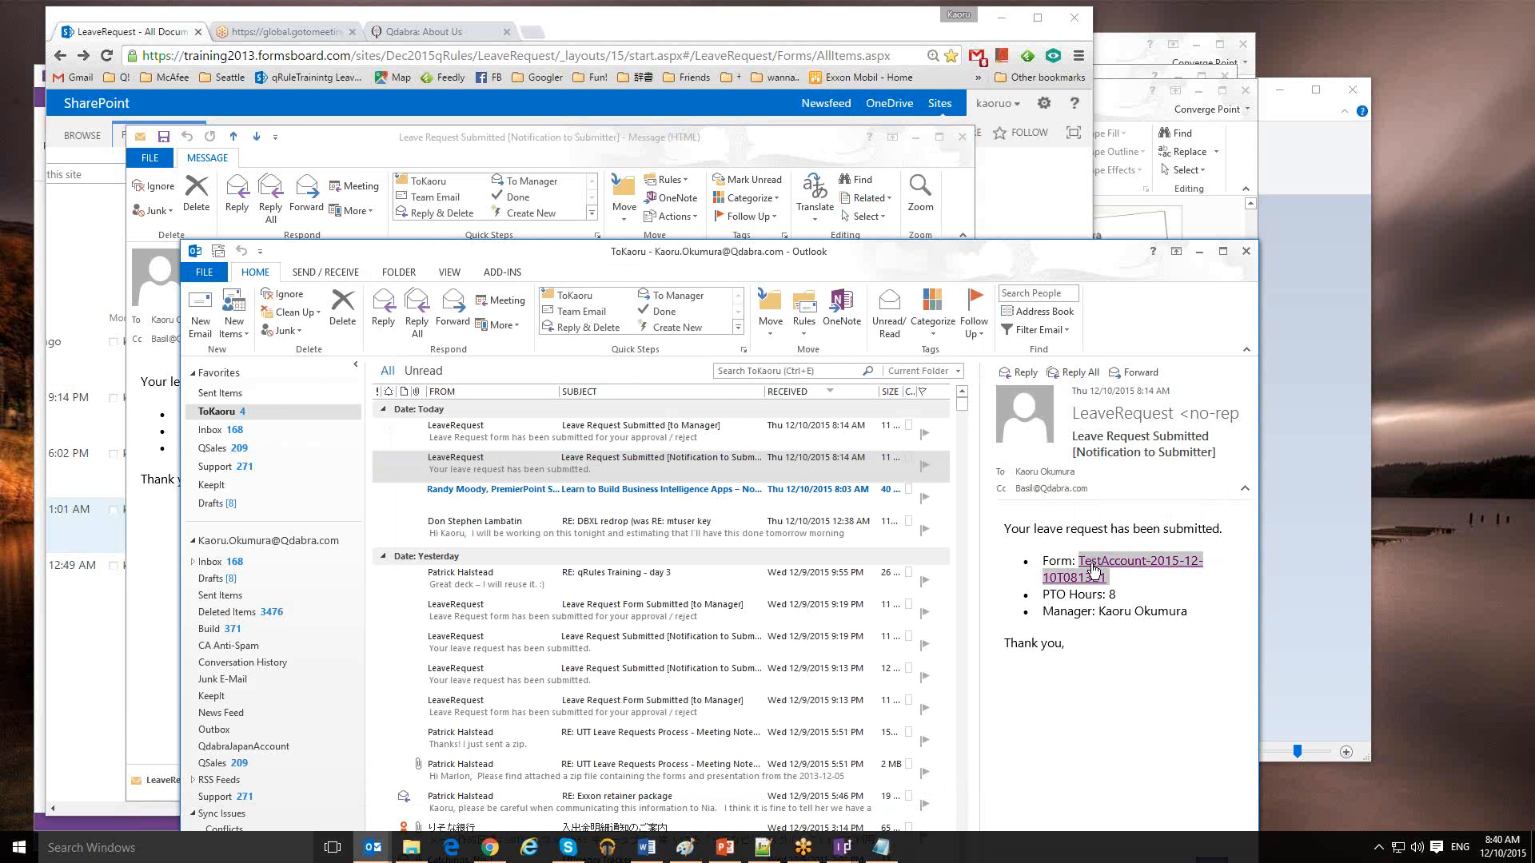
click(906, 55)
text(TestAccount-2015-12-10T081321)
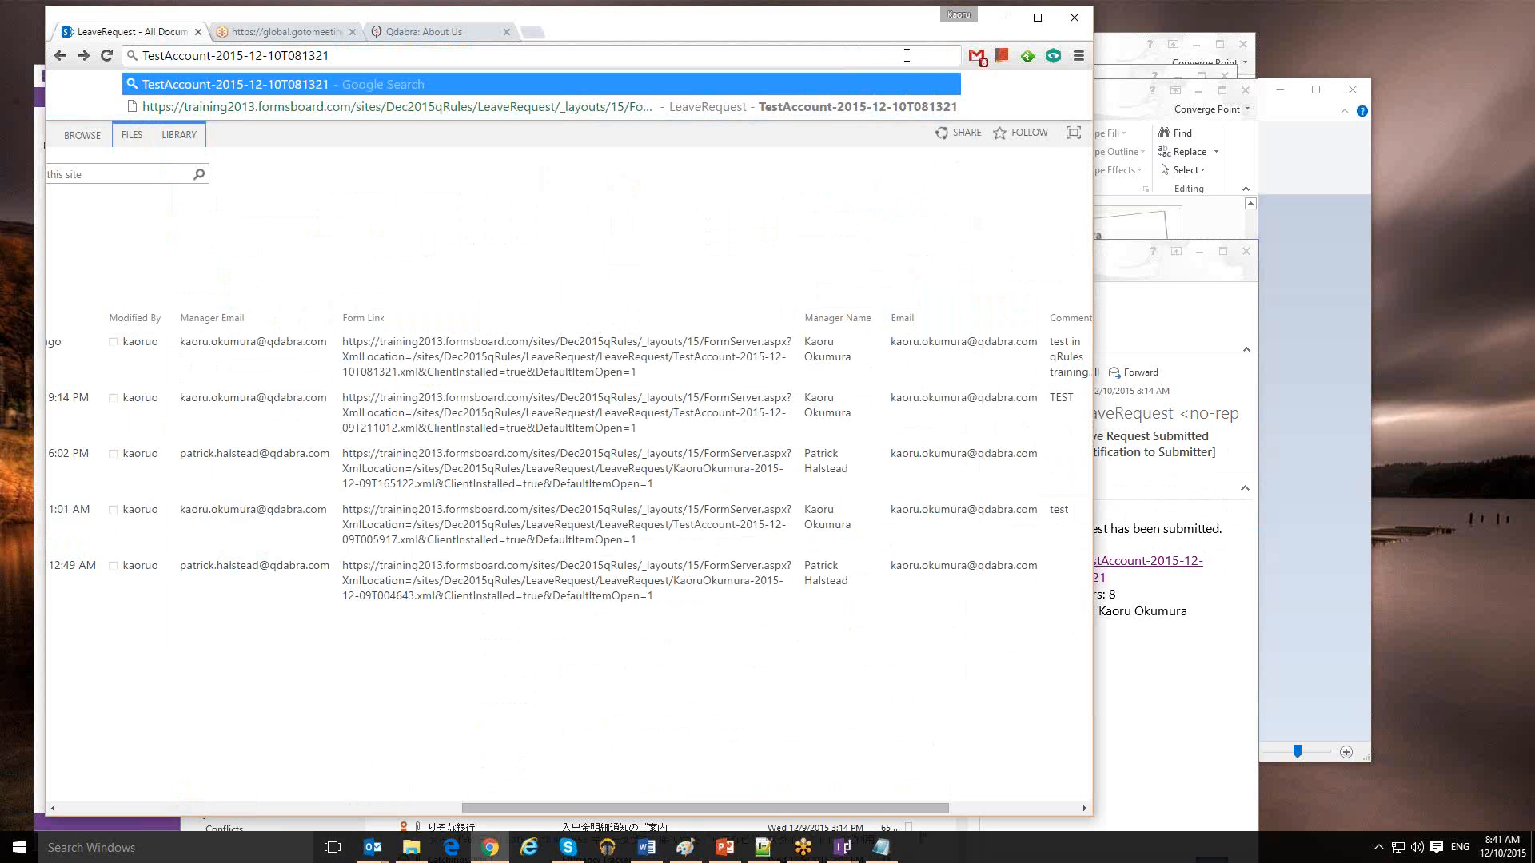
key(Return)
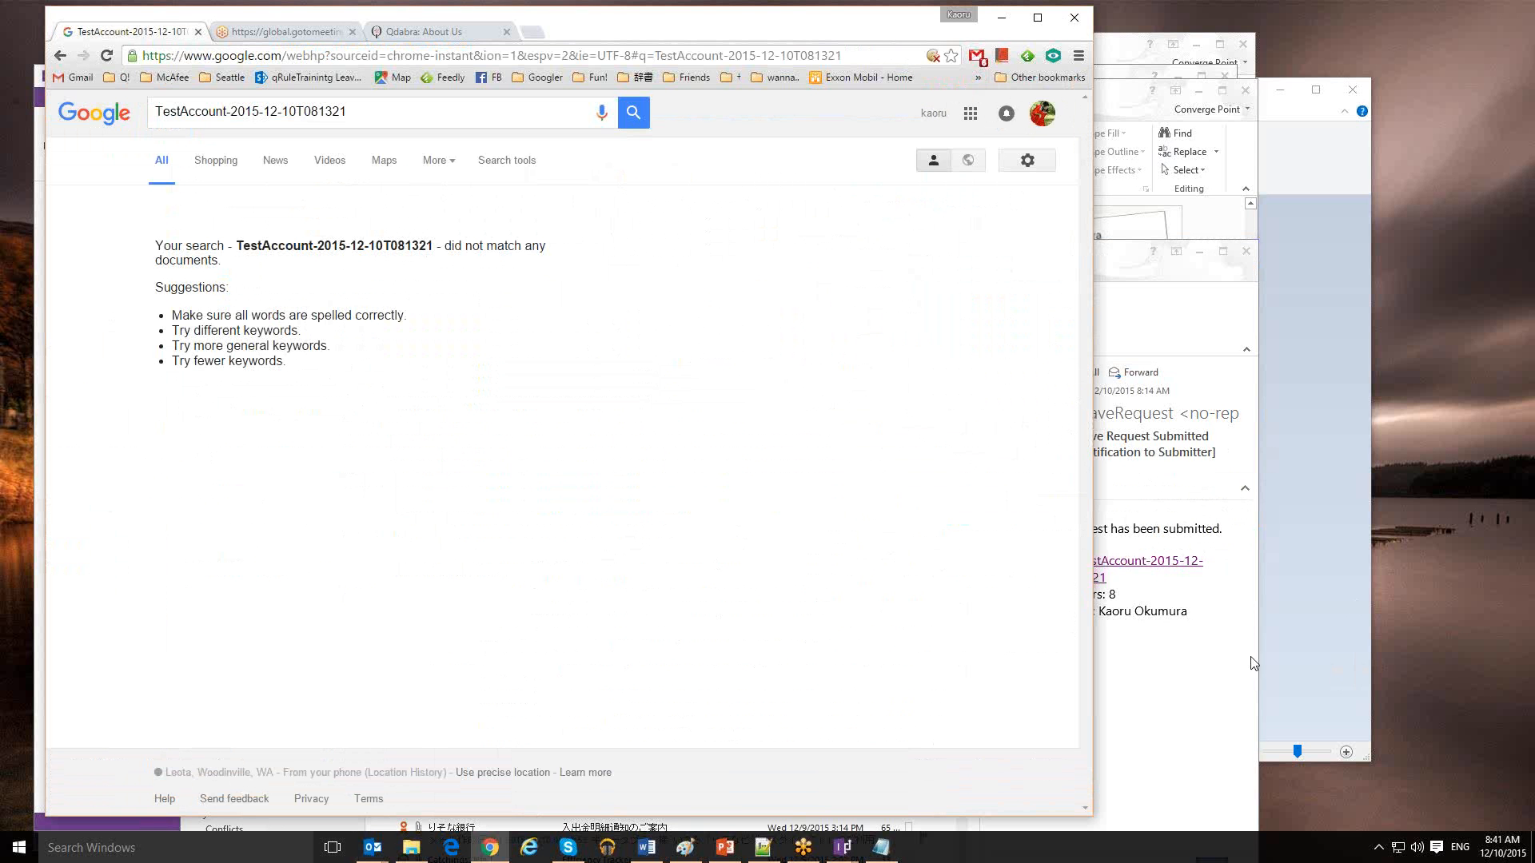
click(1228, 641)
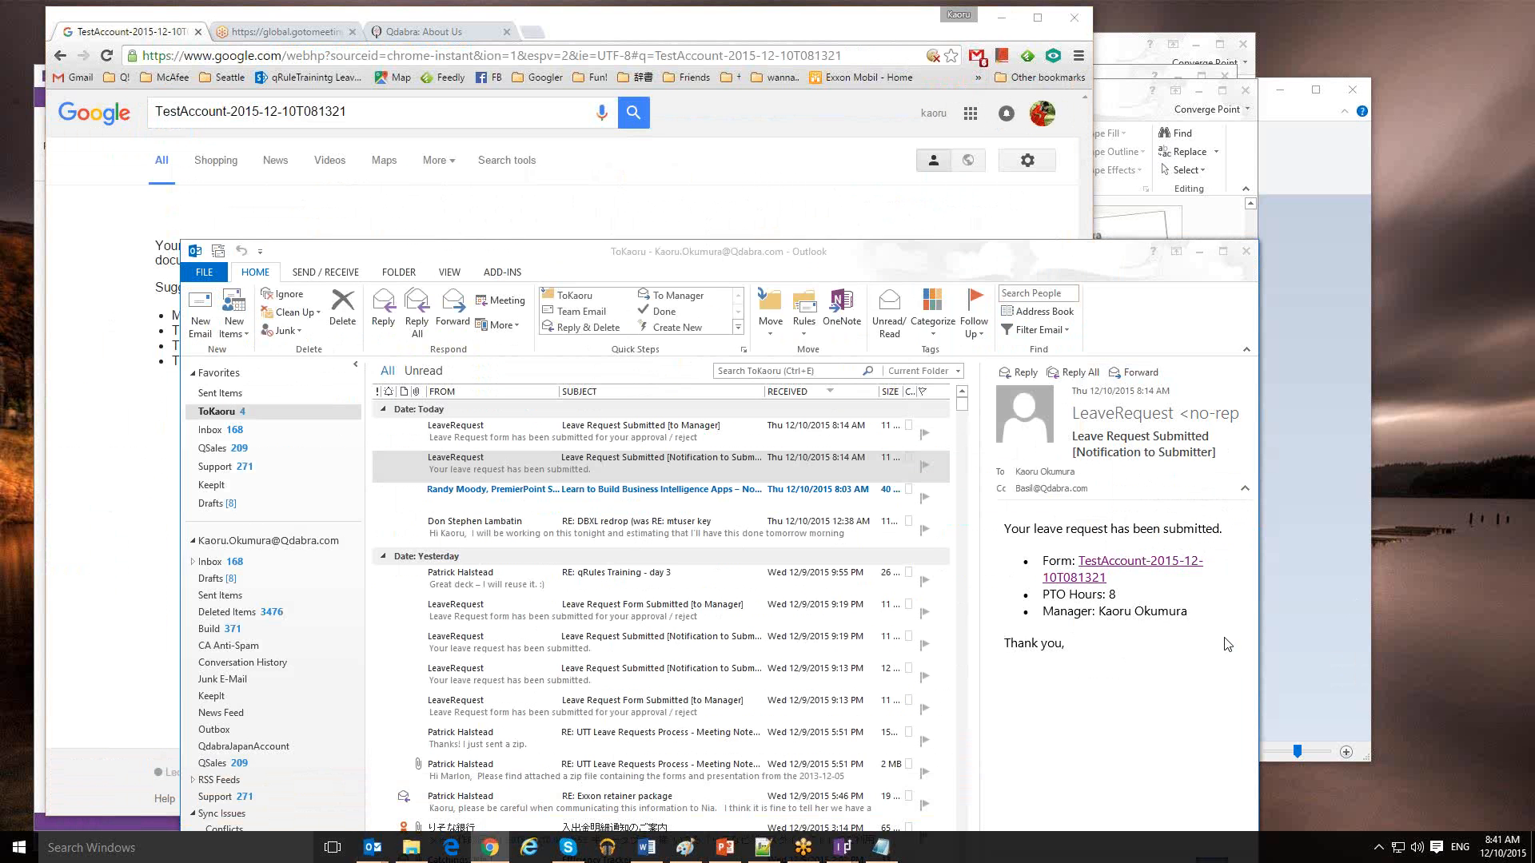
Copy the Form link's hyperlink and paste it into the Notepad note
right_click(1136, 565)
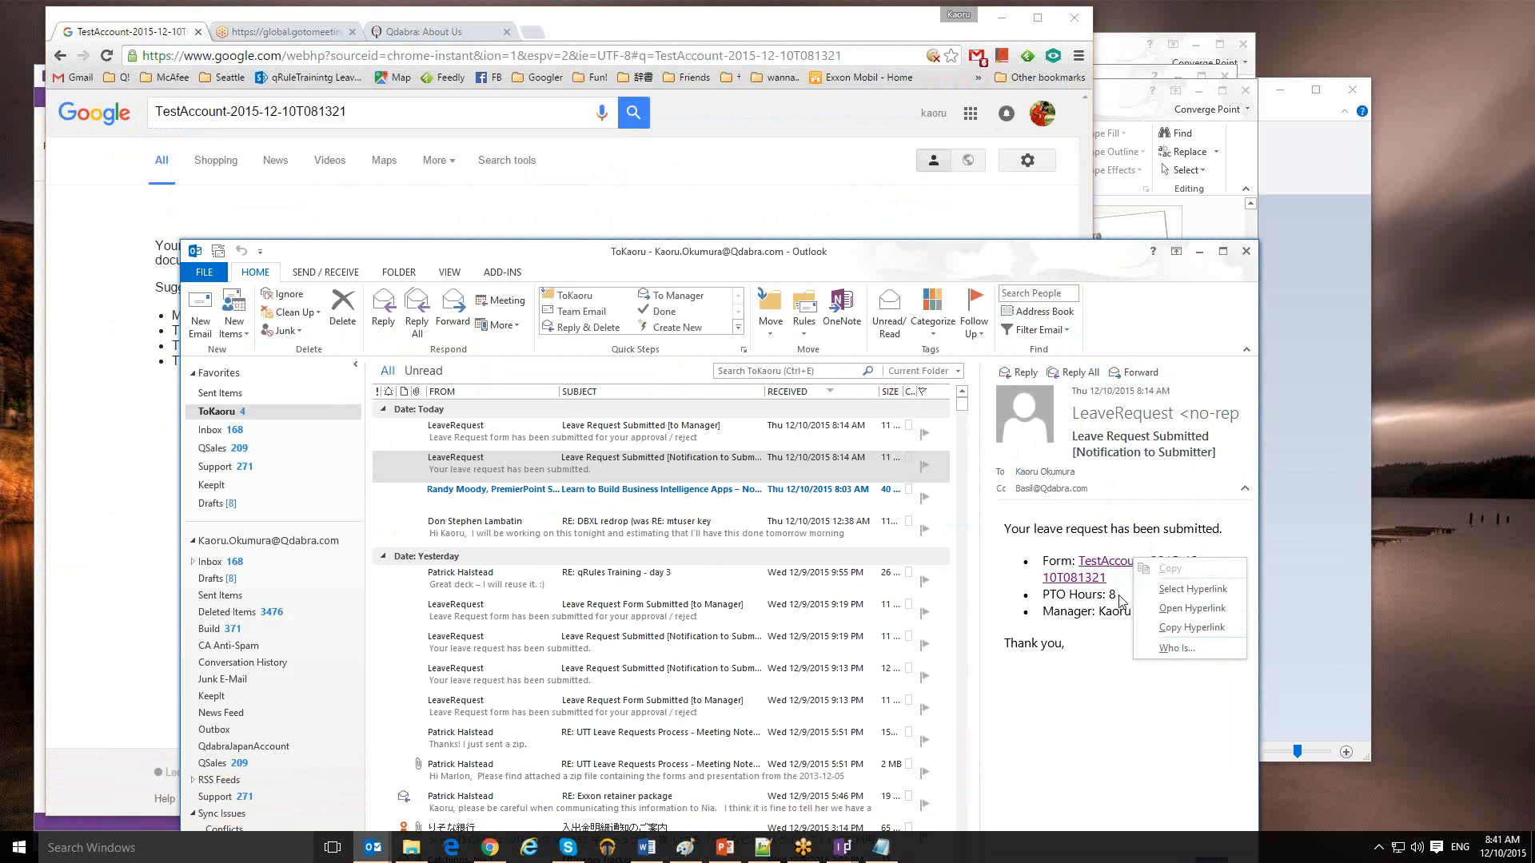
right_click(1102, 577)
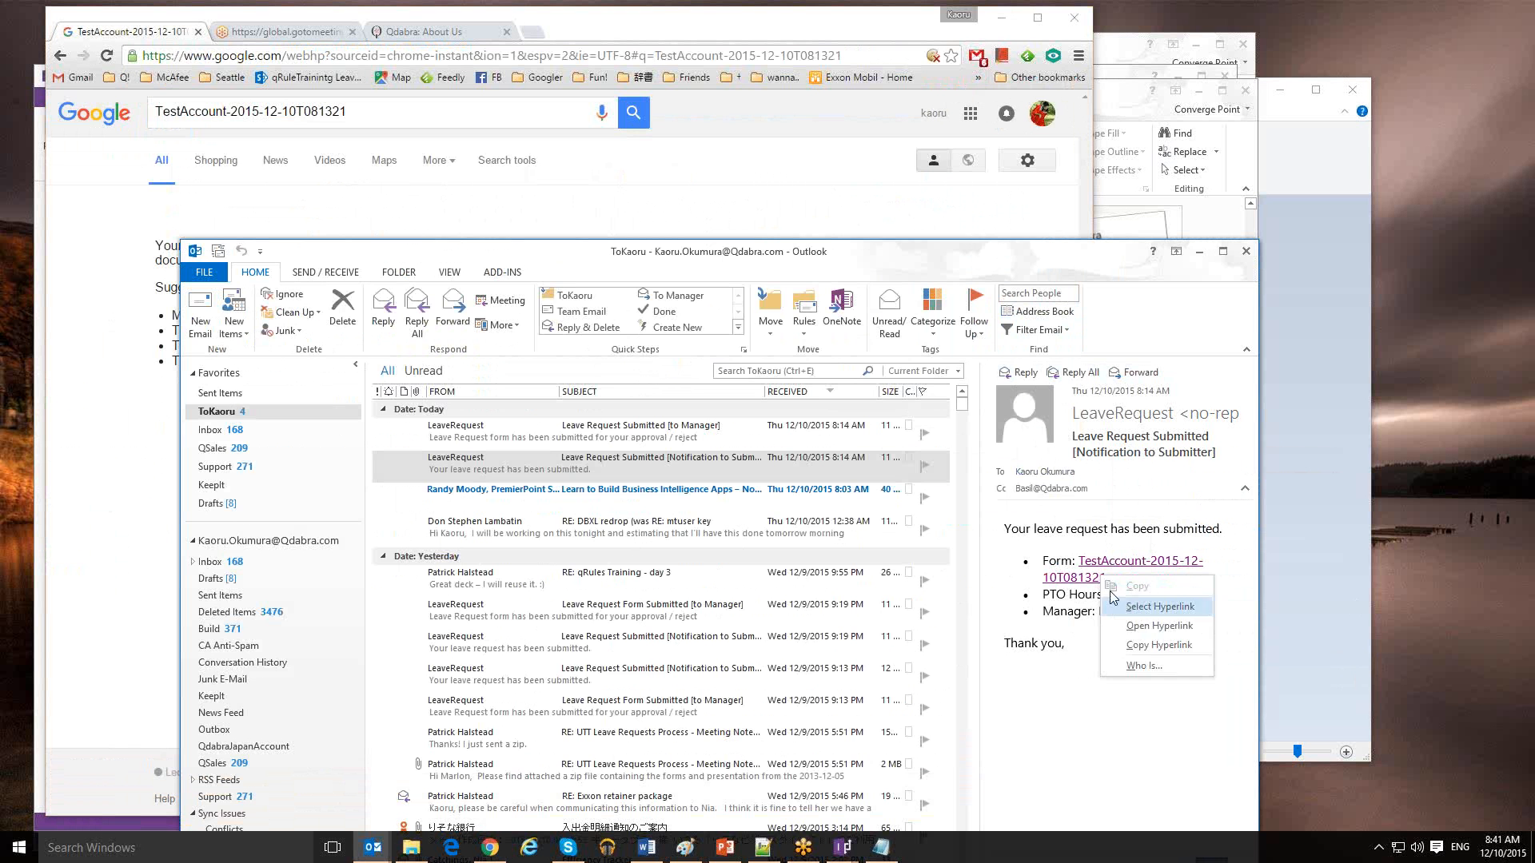
click(1160, 645)
click(893, 855)
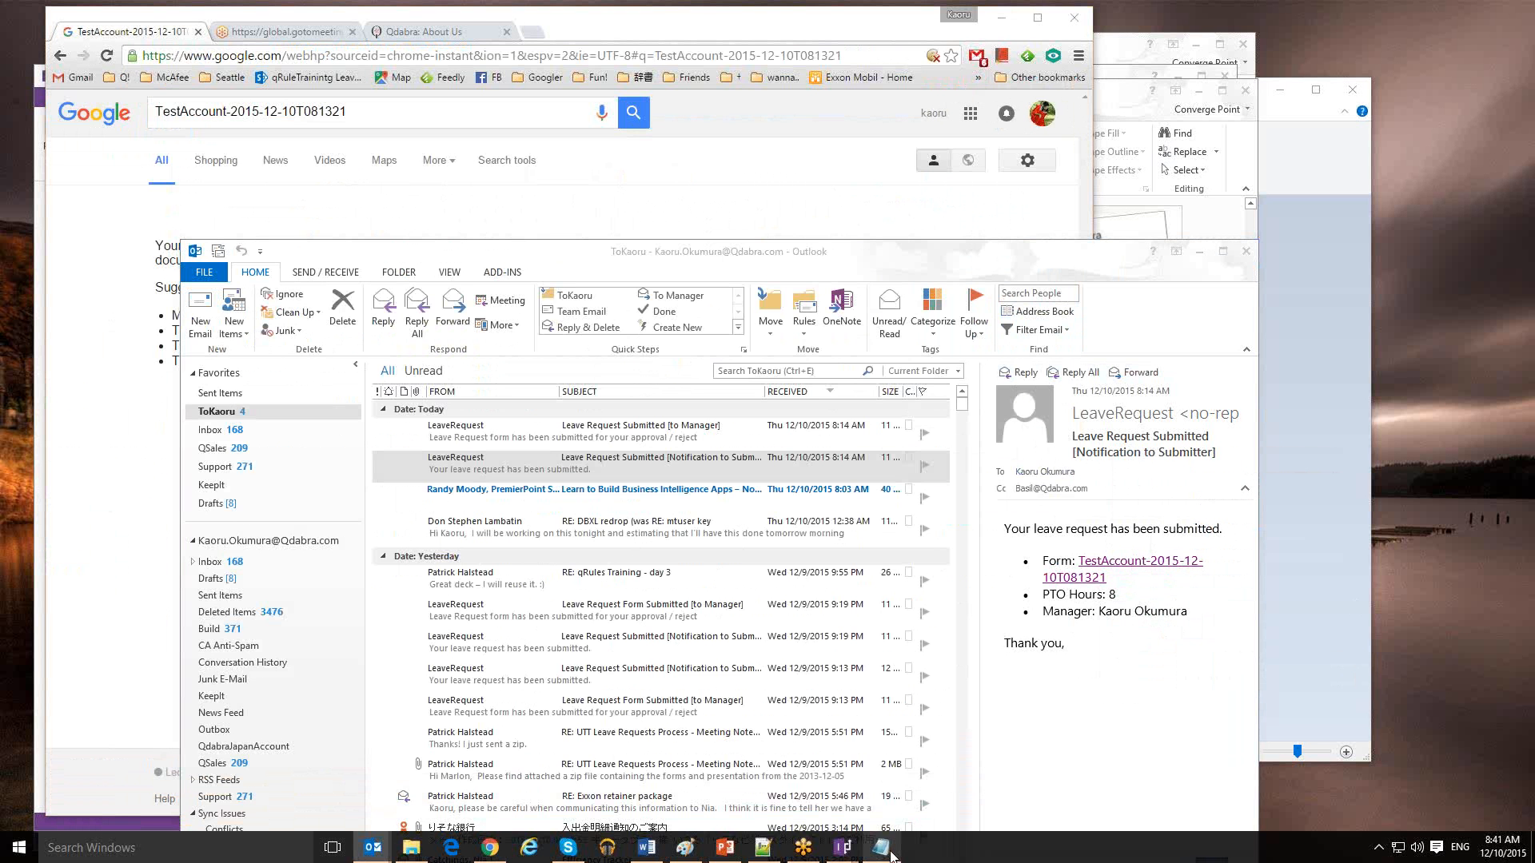
key(ctrl+v)
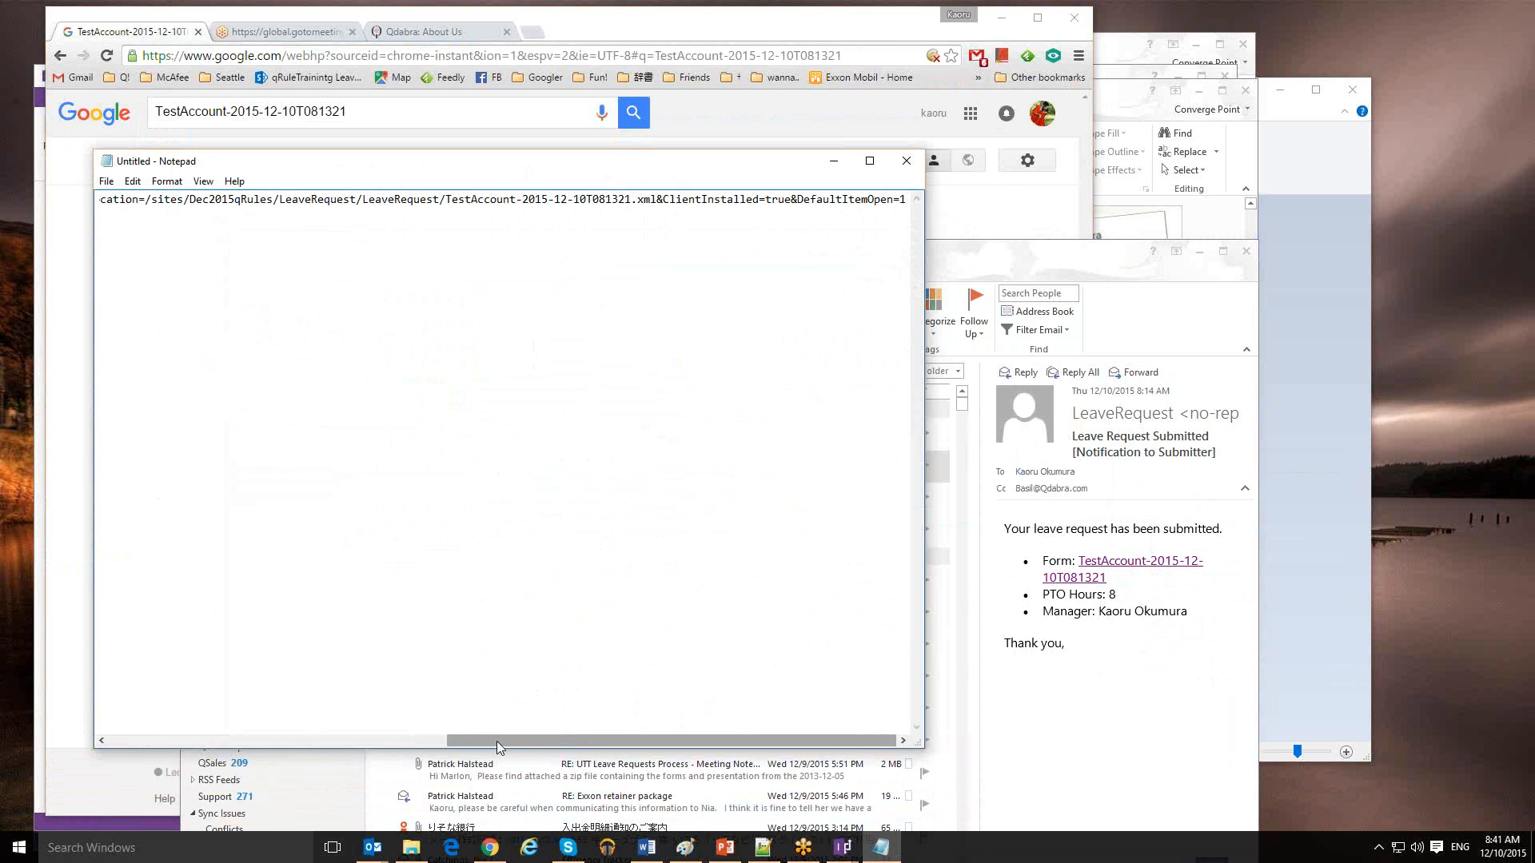
Strip the leading about: prefix and paste the cleaned FormServer URL into Chrome's address bar
drag(496, 742, 357, 735)
click(357, 735)
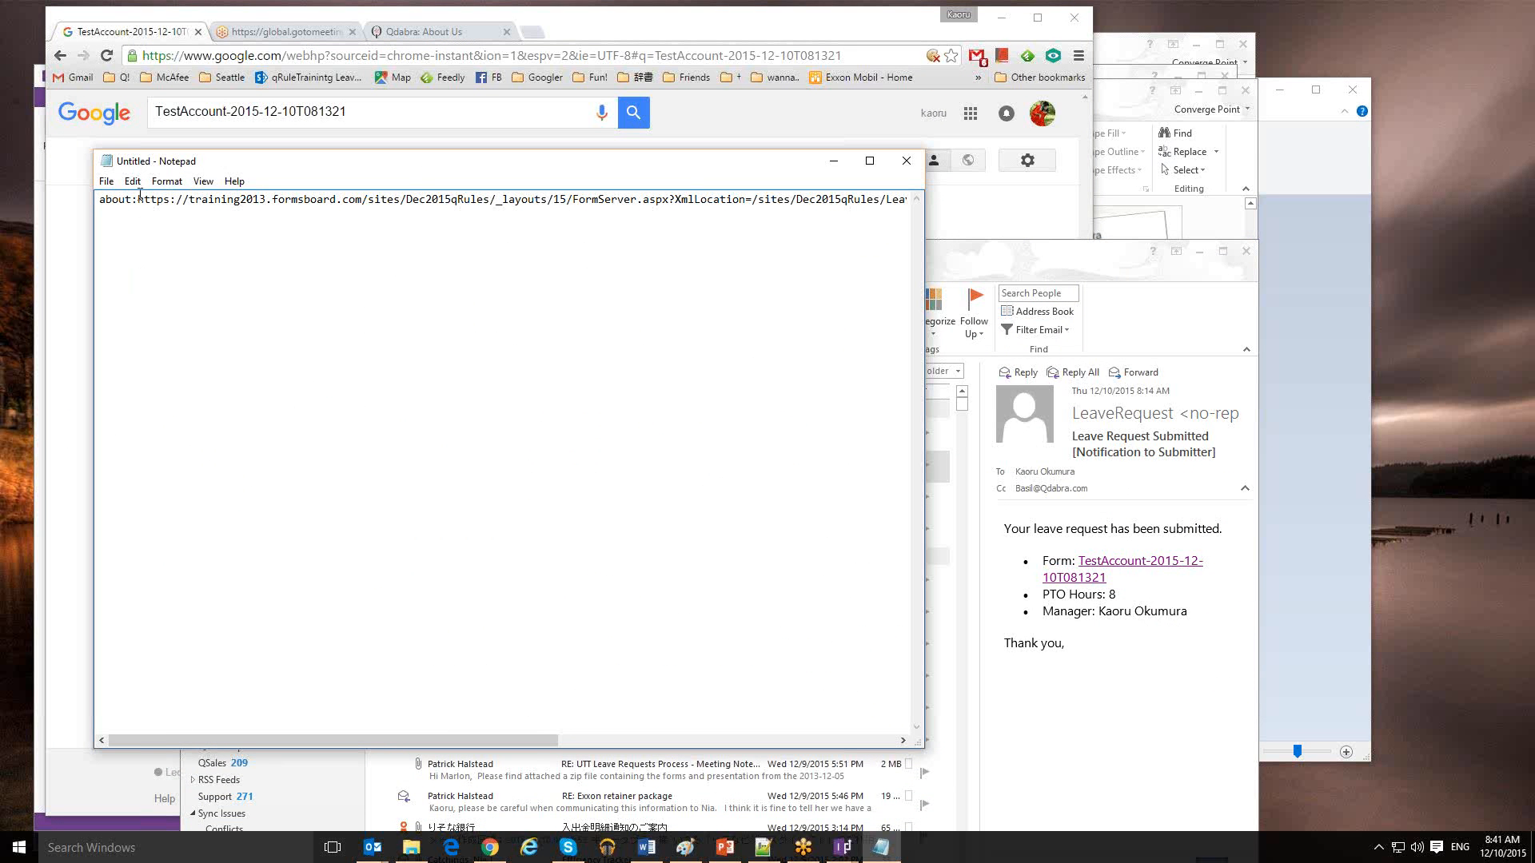
drag(139, 199, 97, 199)
key(Delete)
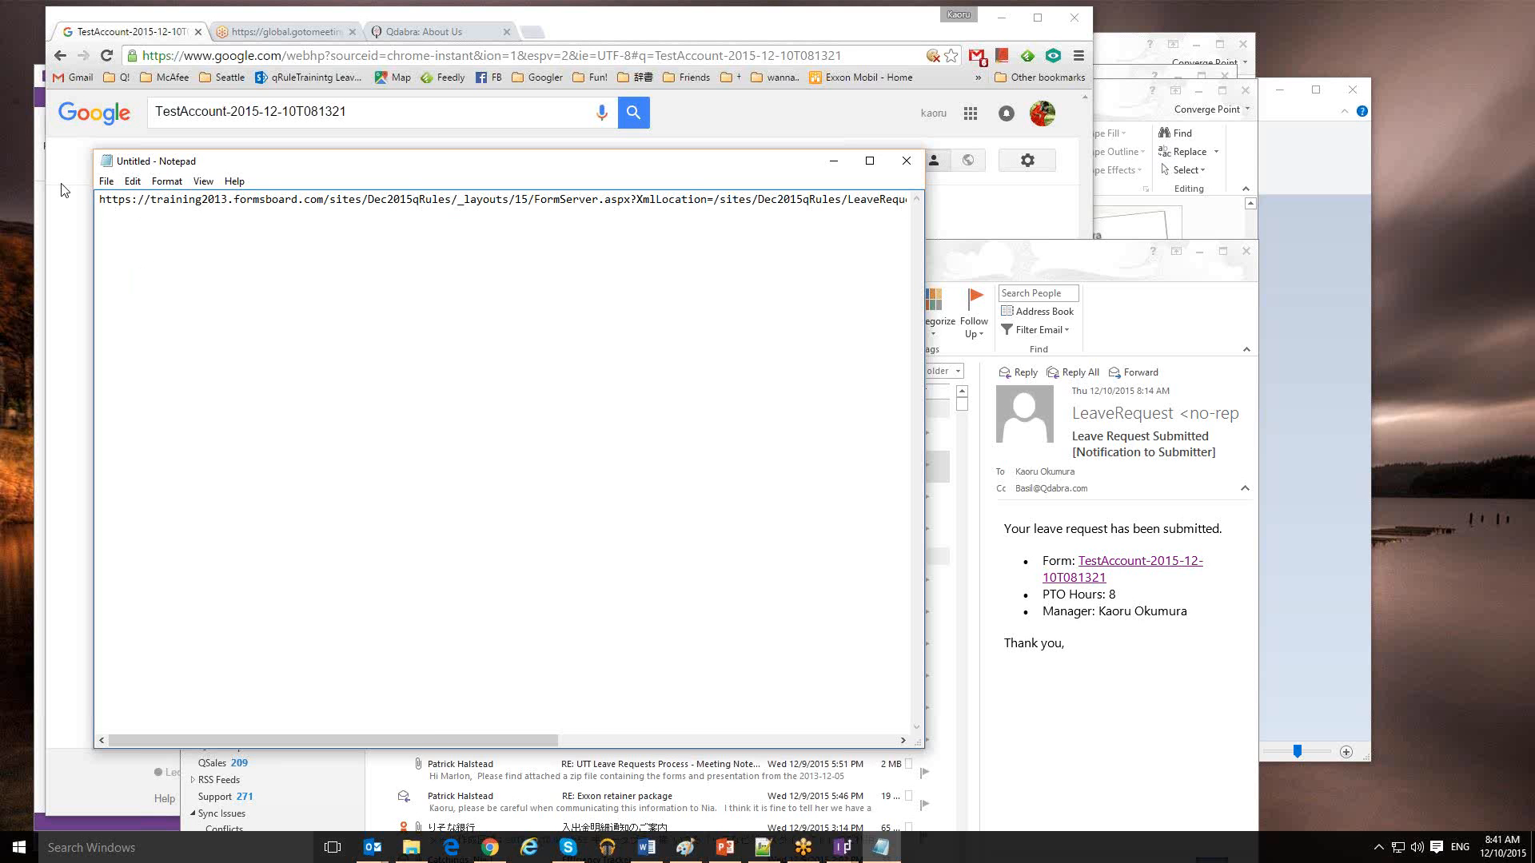
key(ctrl+a)
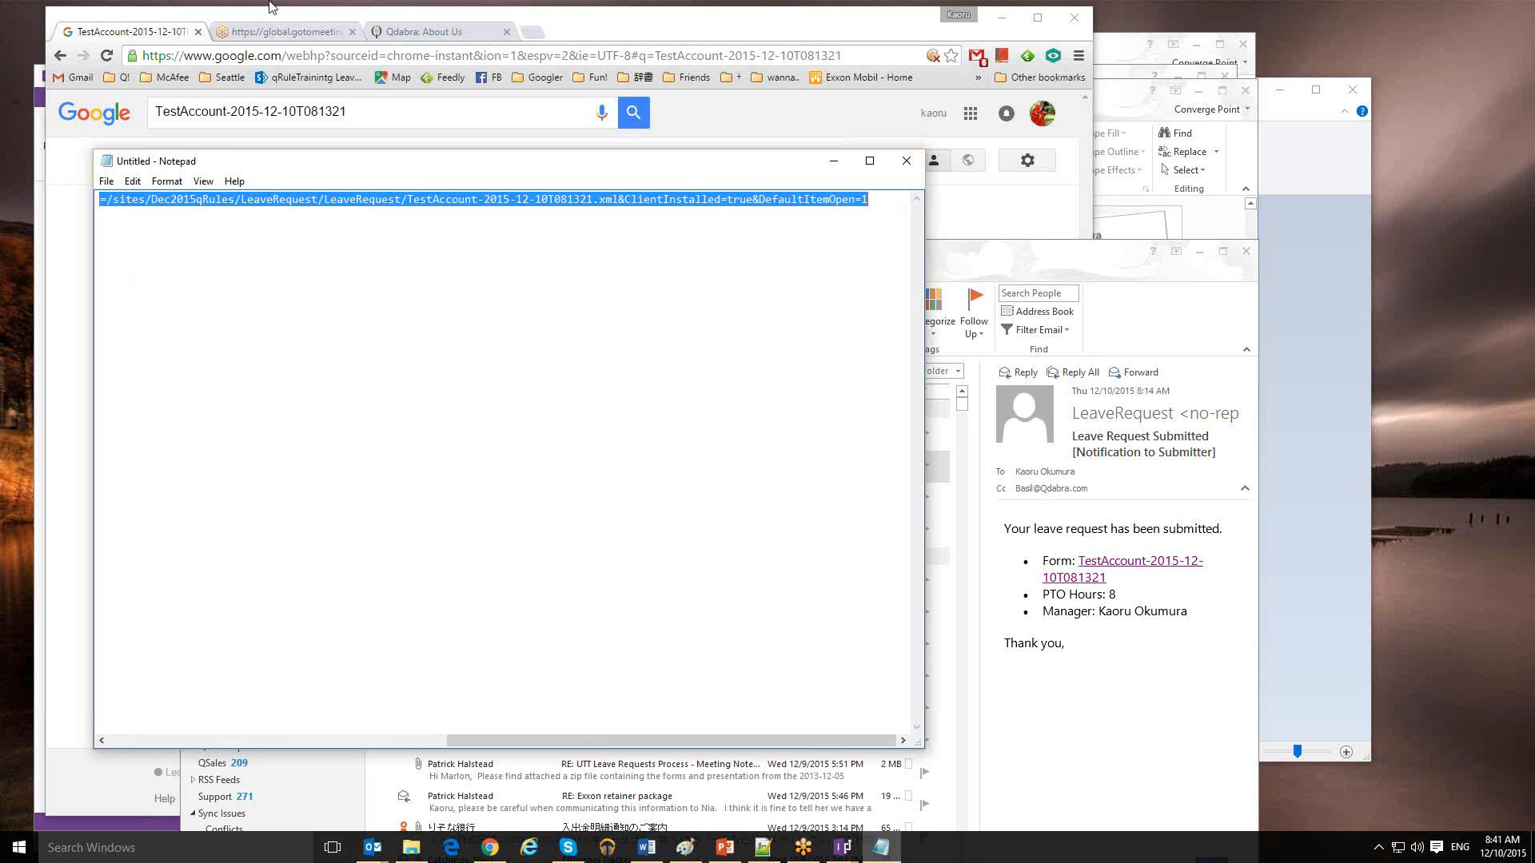
click(310, 54)
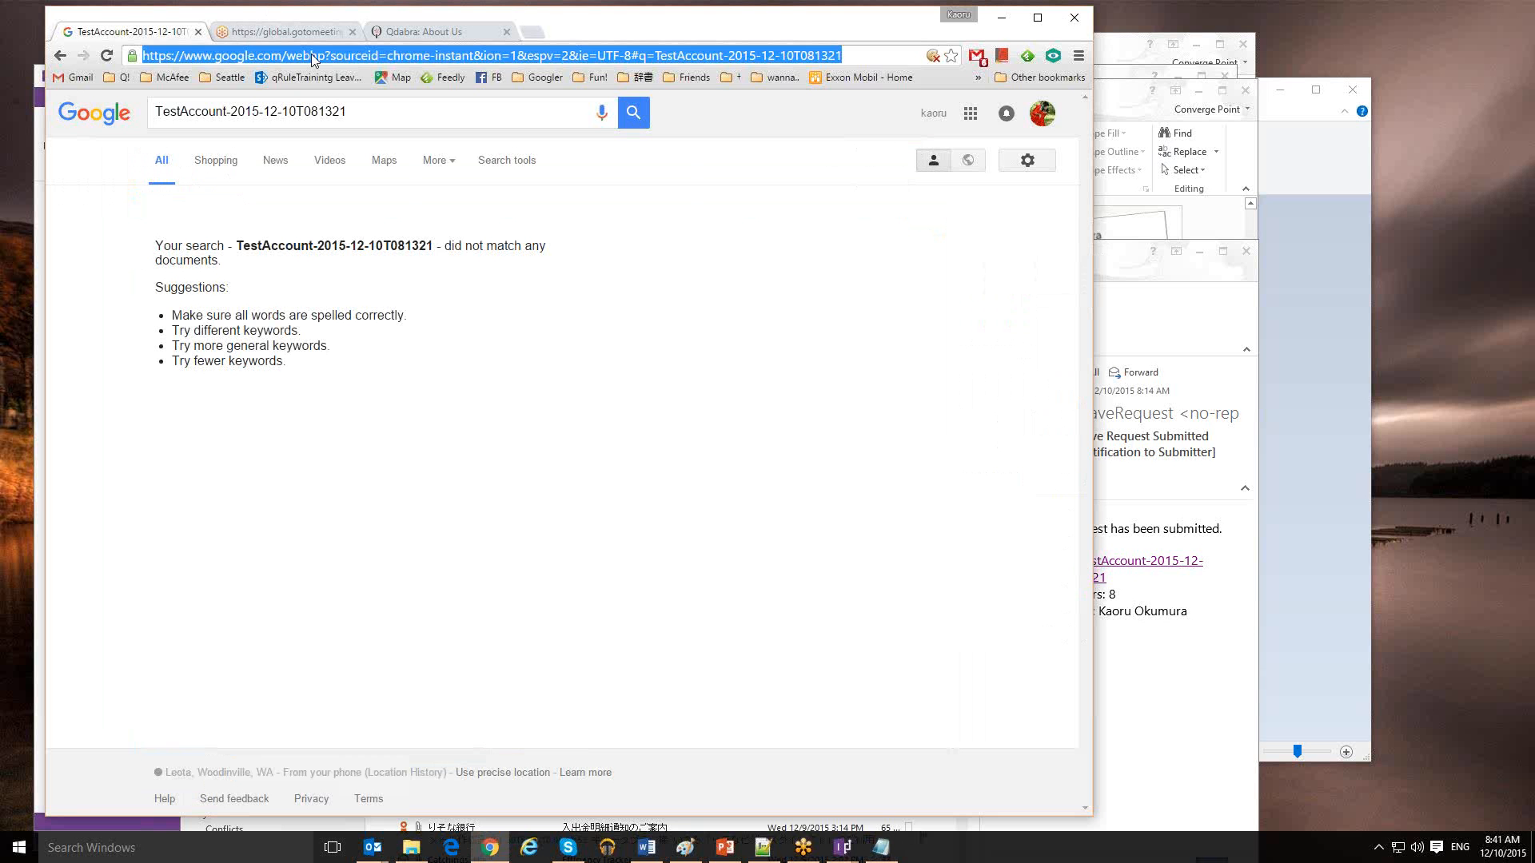
key(ctrl+v)
Load the submitted Leave Request Form, then preview the Leave Request Submitted [to Manager] email in Outlook
key(Return)
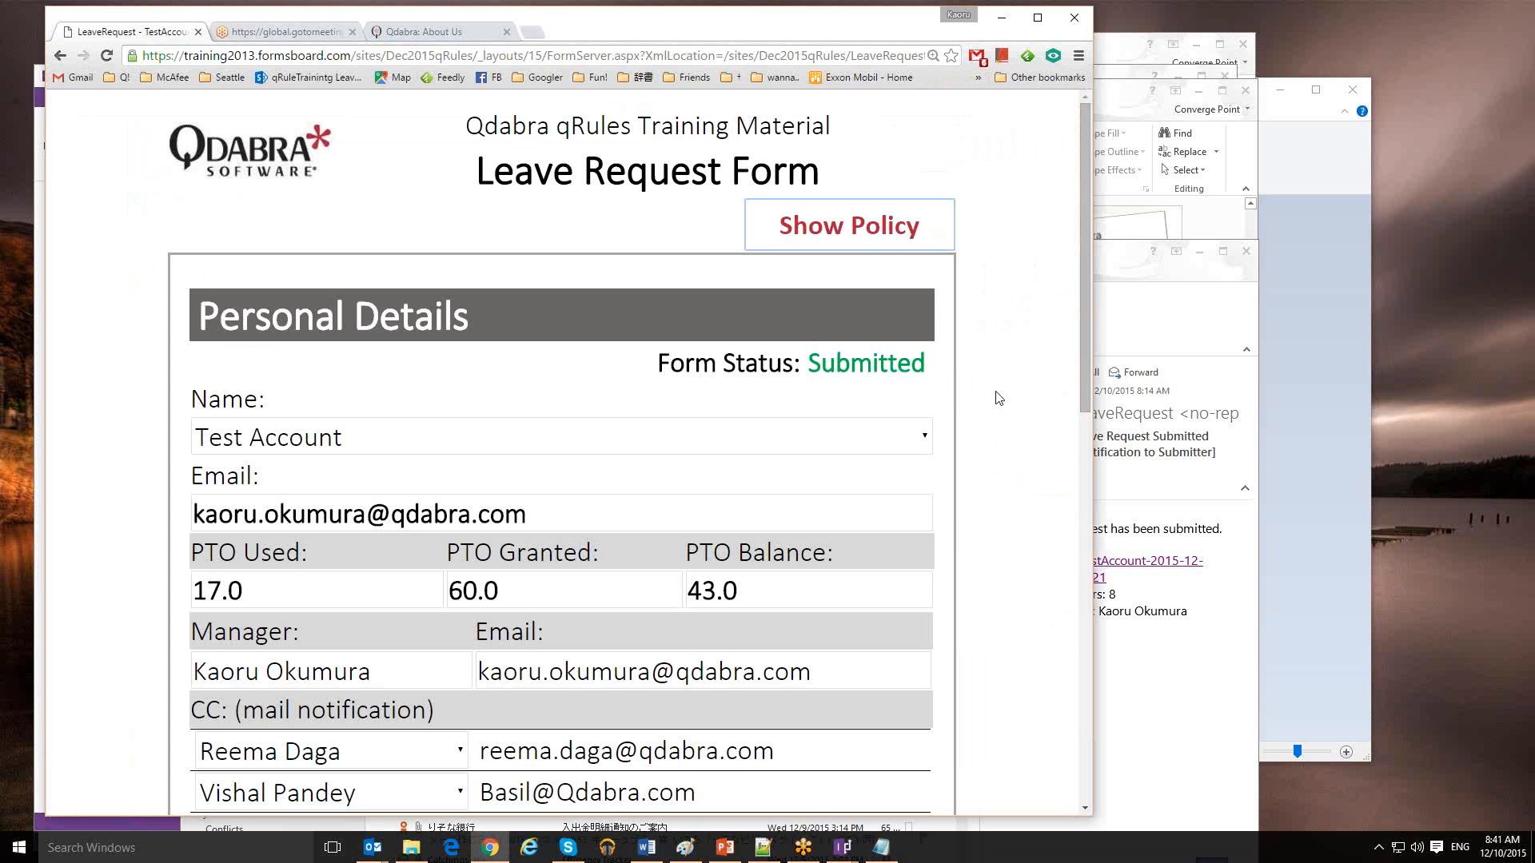
click(1161, 483)
click(699, 437)
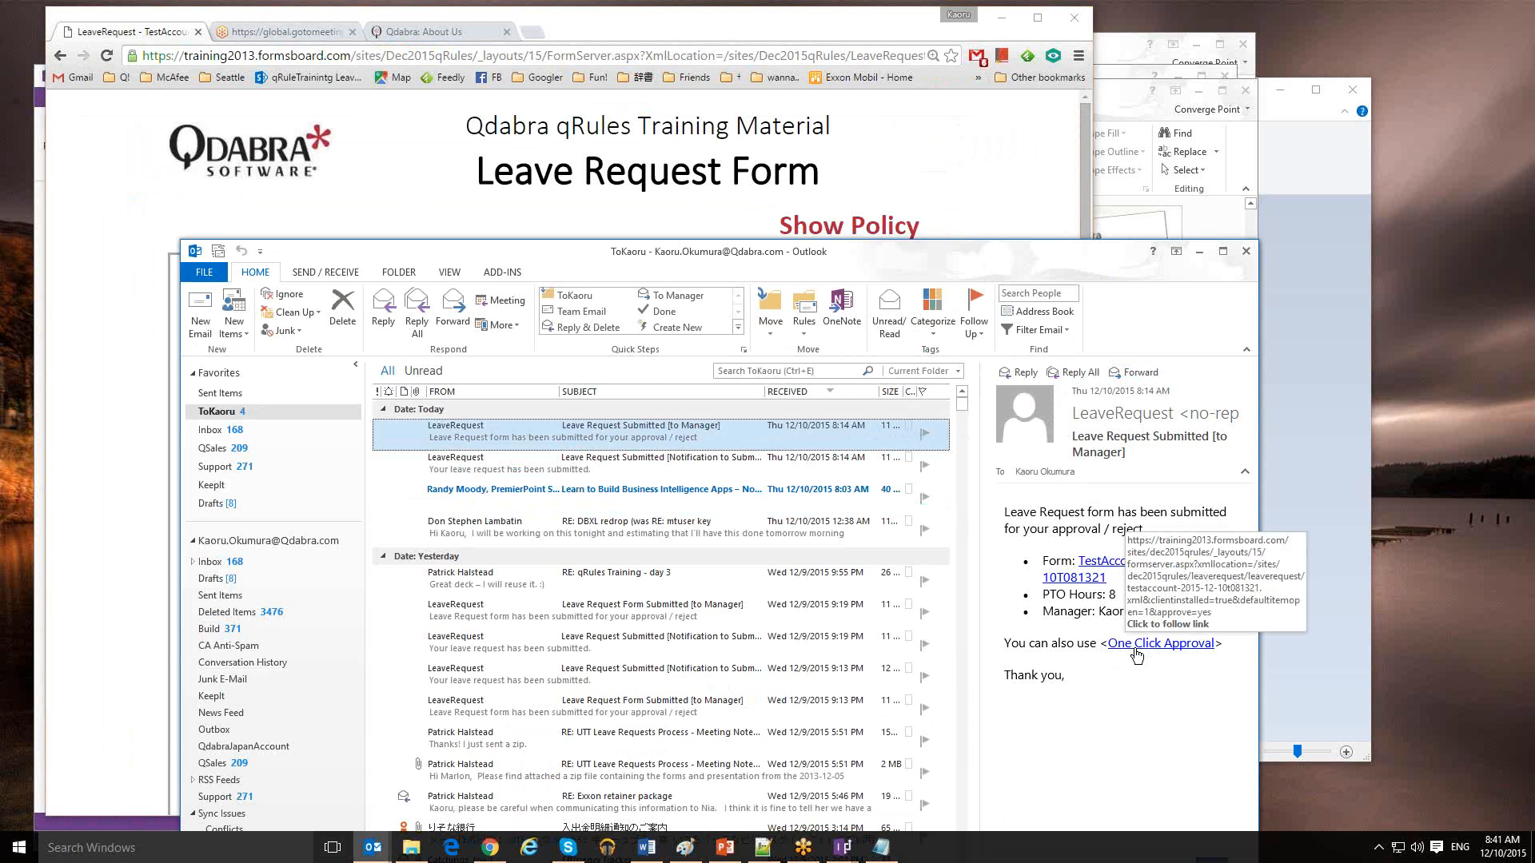
Approve the leave request through the manager email's One Click Approval link
click(1074, 627)
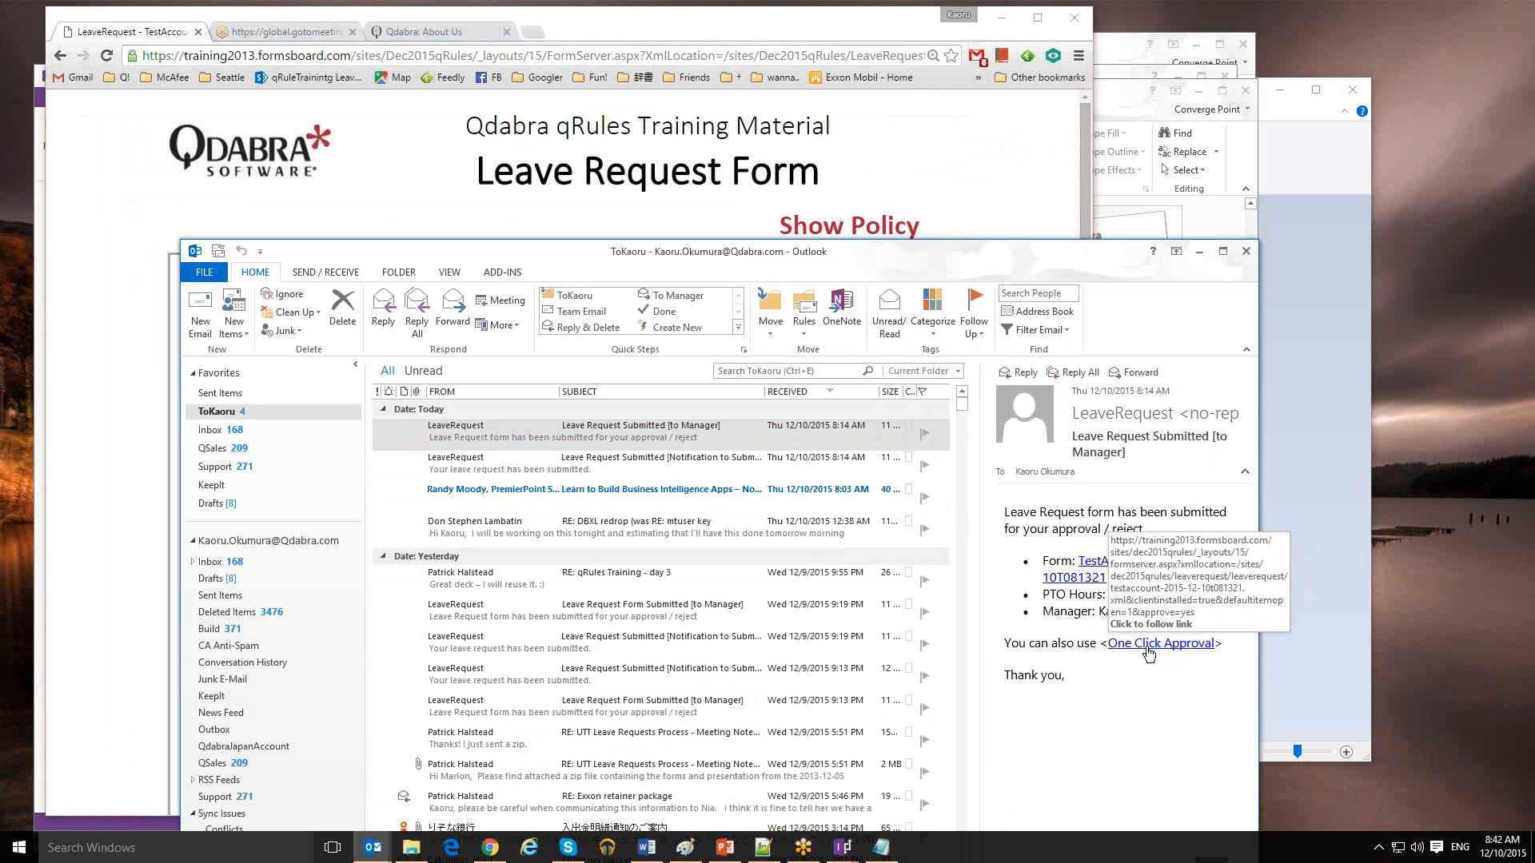
click(1148, 653)
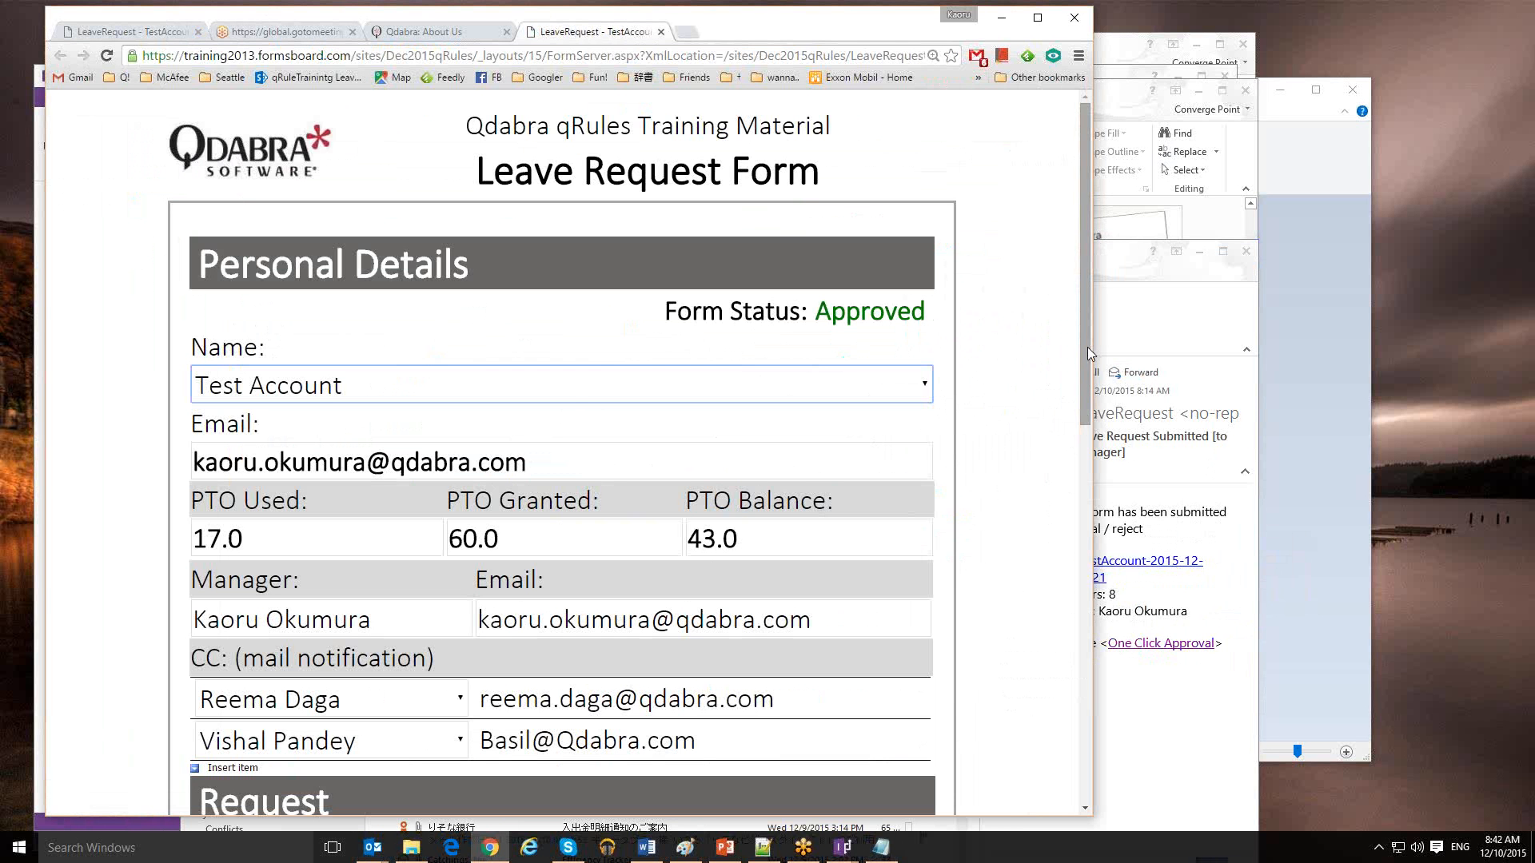
Scroll the form to the Approvals section showing This Leave Request is Approved
scroll(1087, 348, down, 1)
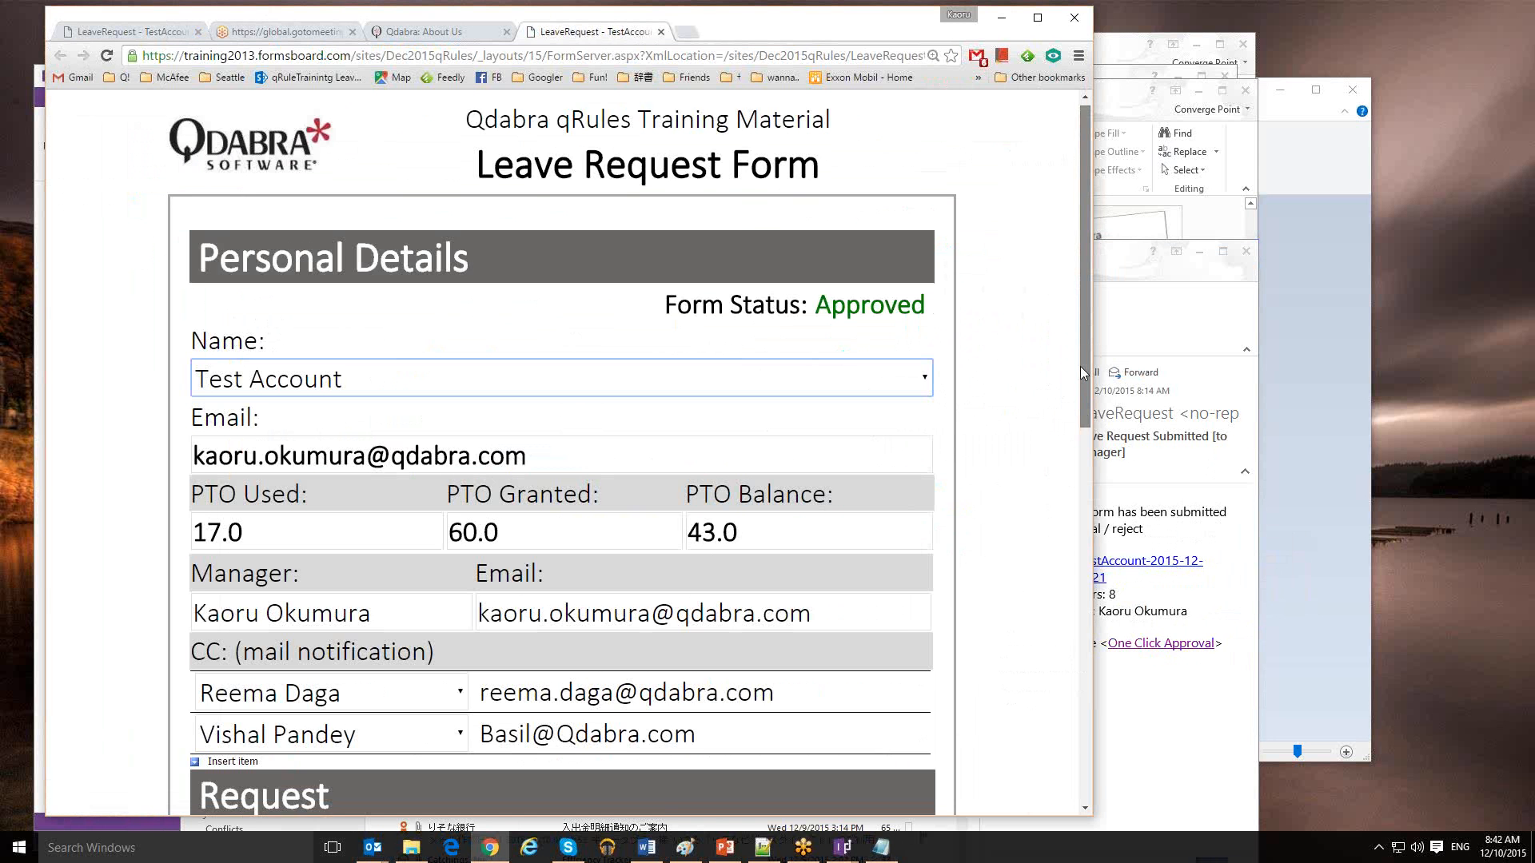
drag(1081, 366, 1061, 622)
scroll(600, 479, down, 2)
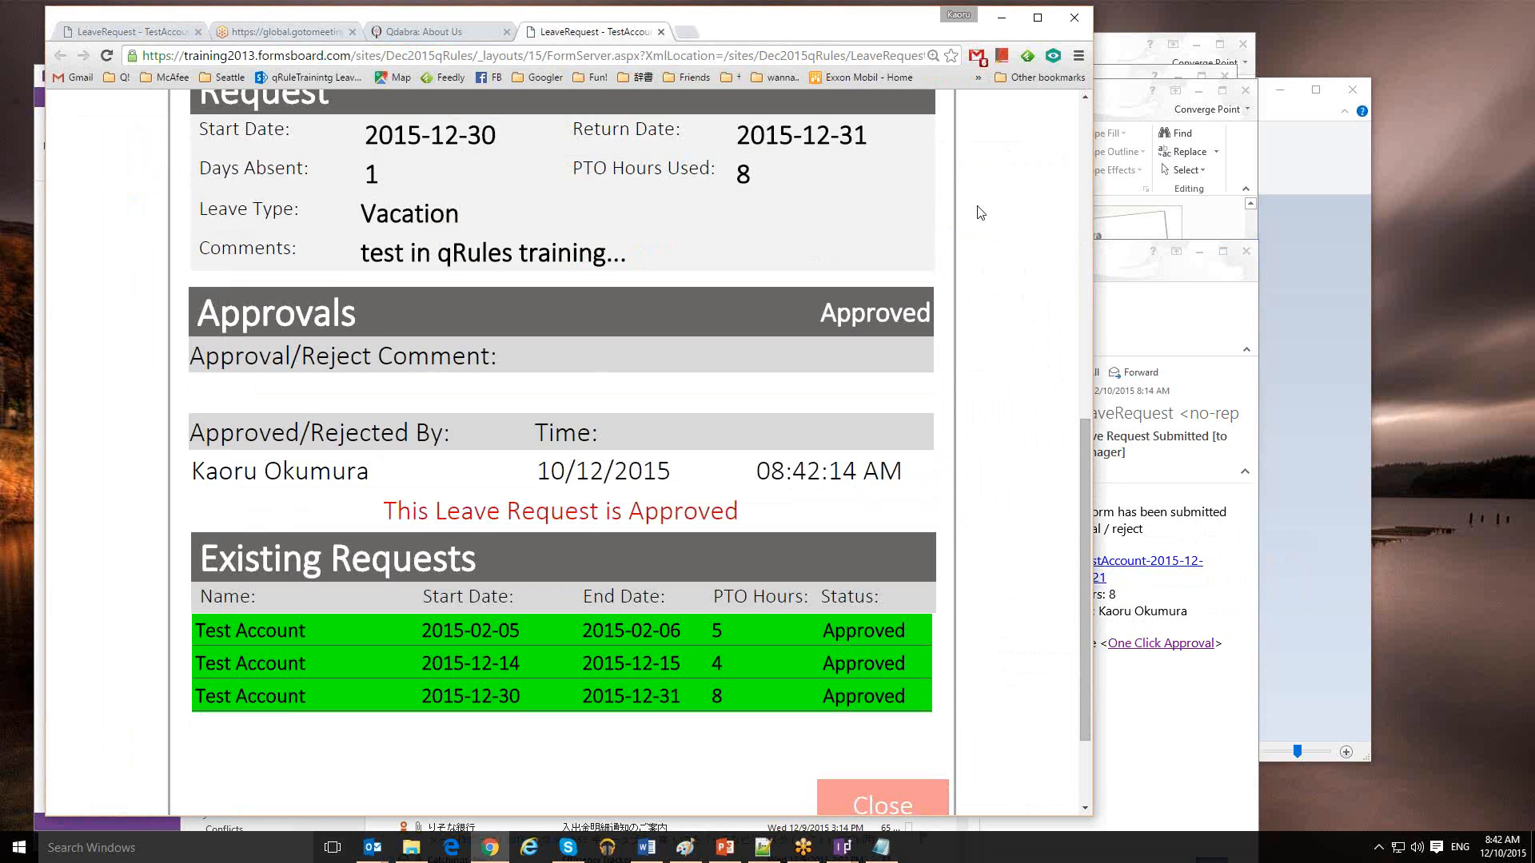
Minimize Chrome and show PowerPoint's GetInputParameter one-click approval slide in Reading View
click(1002, 19)
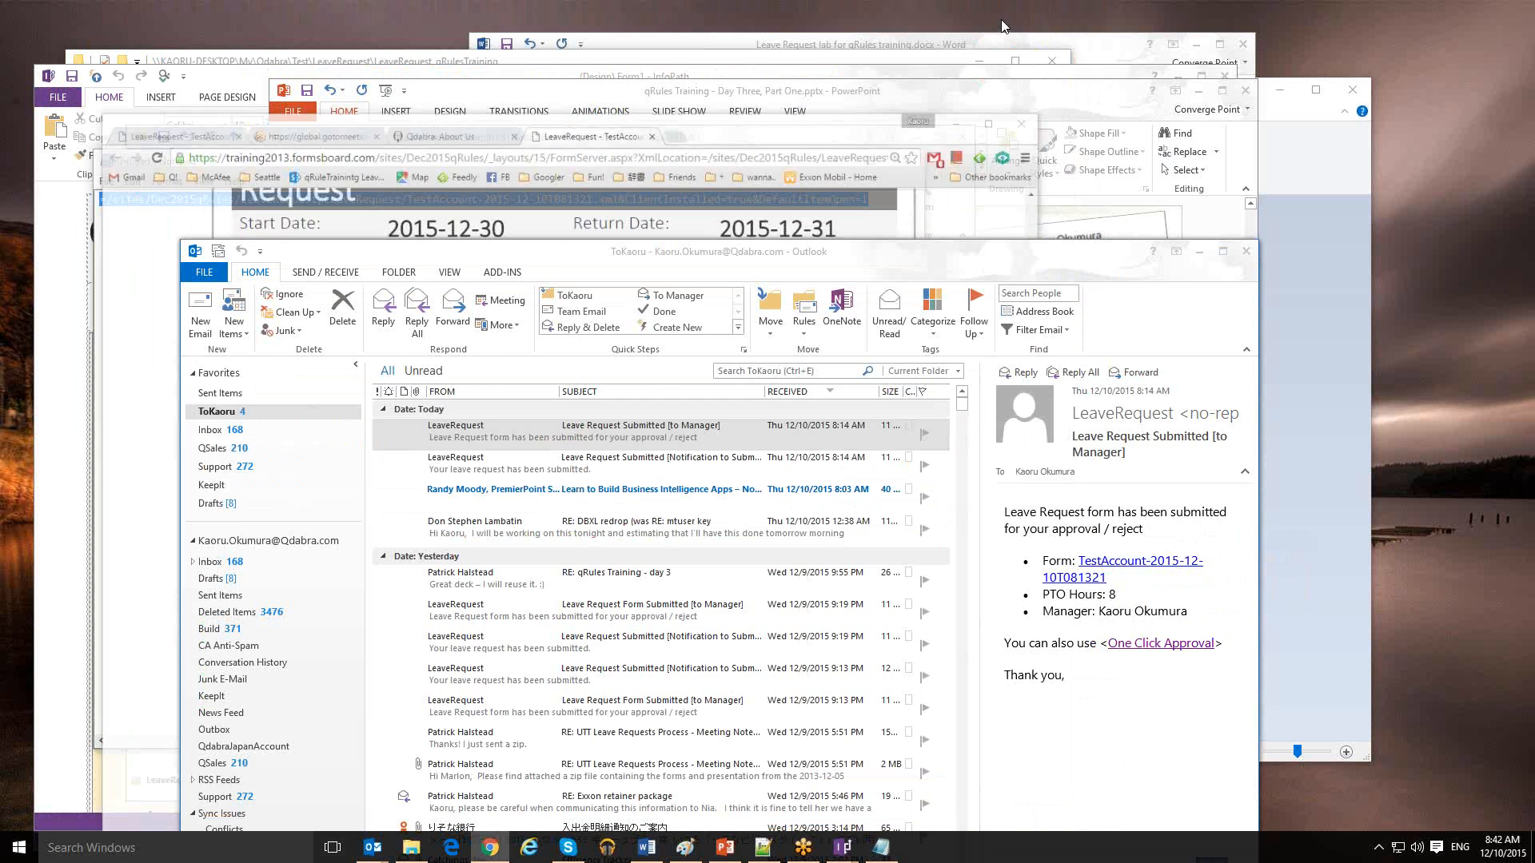
click(714, 852)
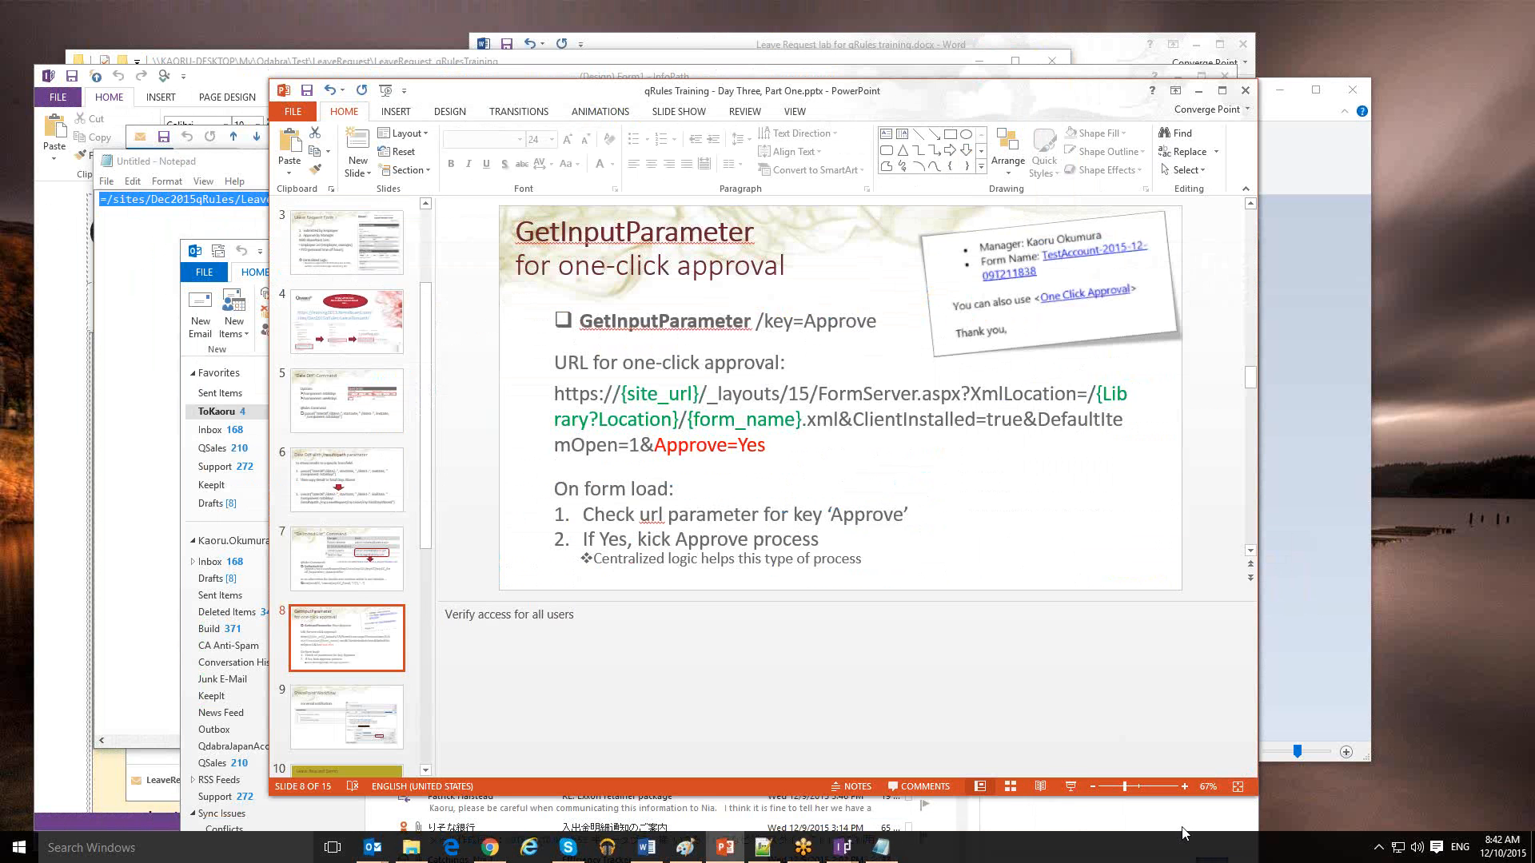
click(1070, 787)
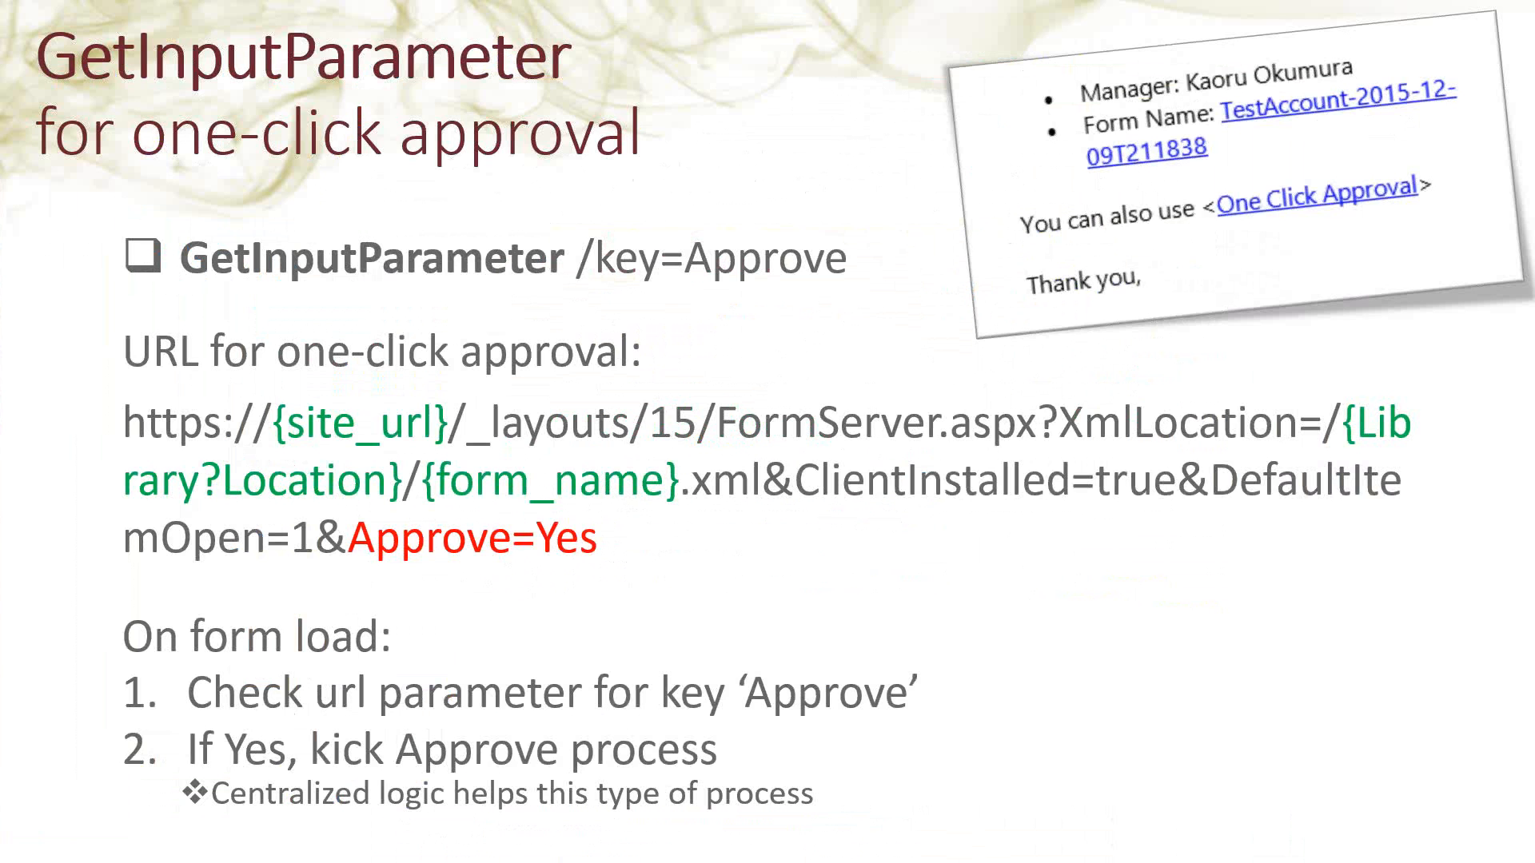
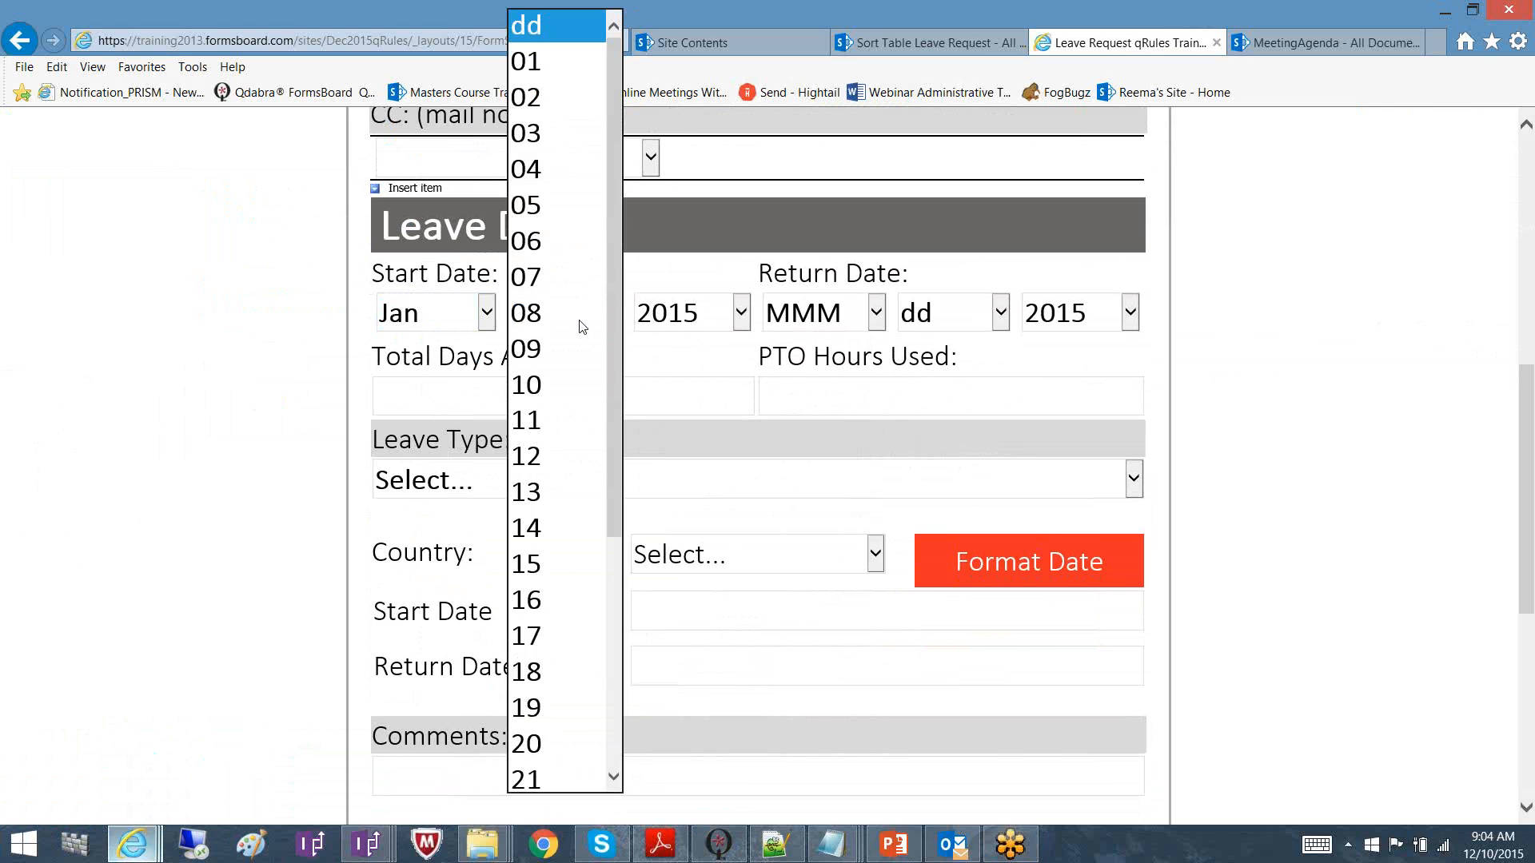
Set the leave to start Jan 09 2016 and return Jan 13 2016, giving 4 days and 16 PTO hours
click(567, 348)
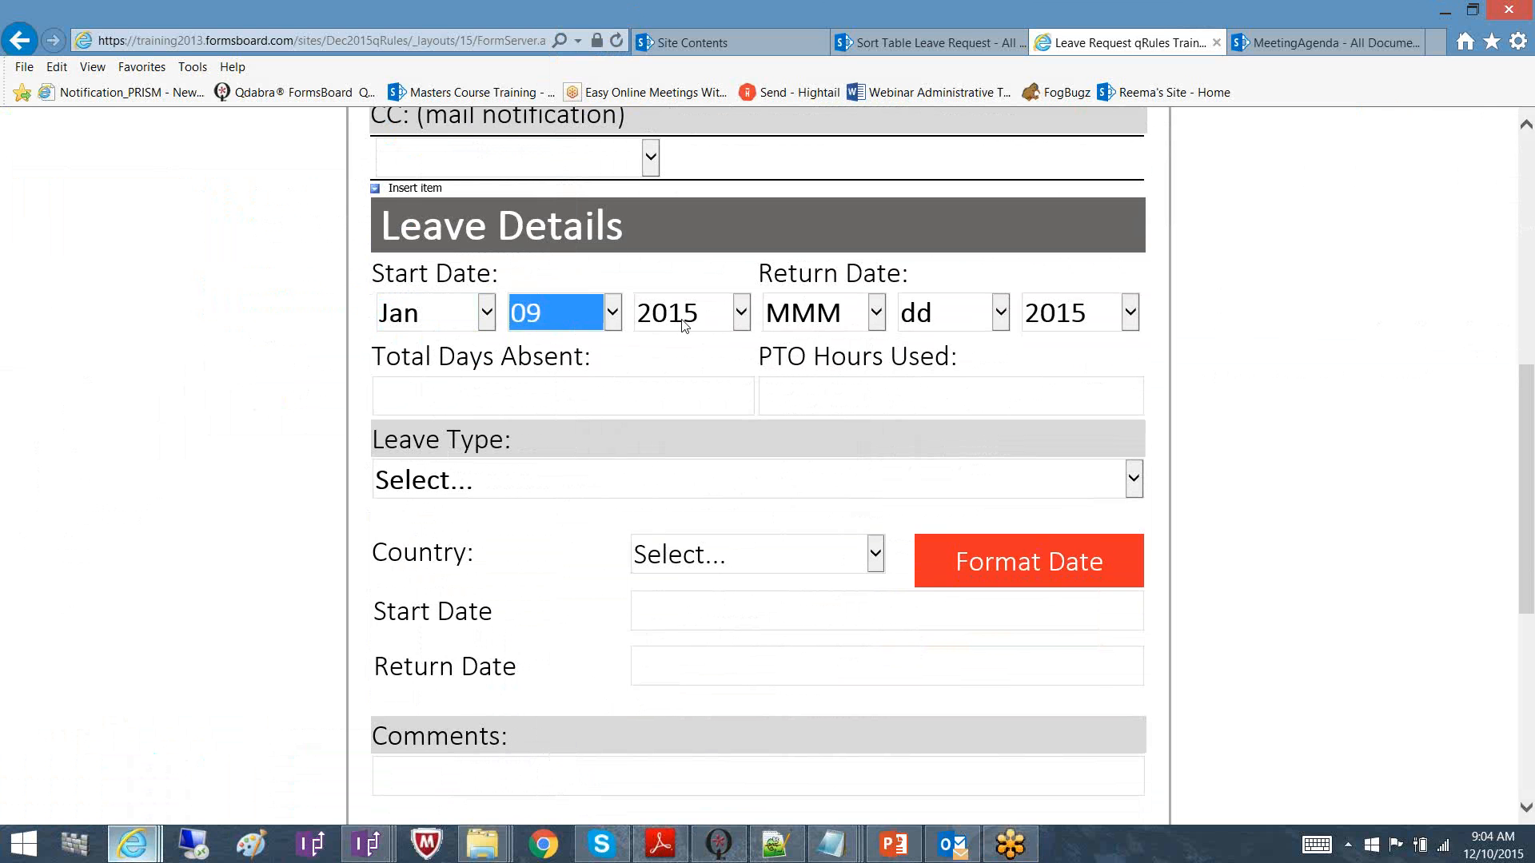
key(Tab)
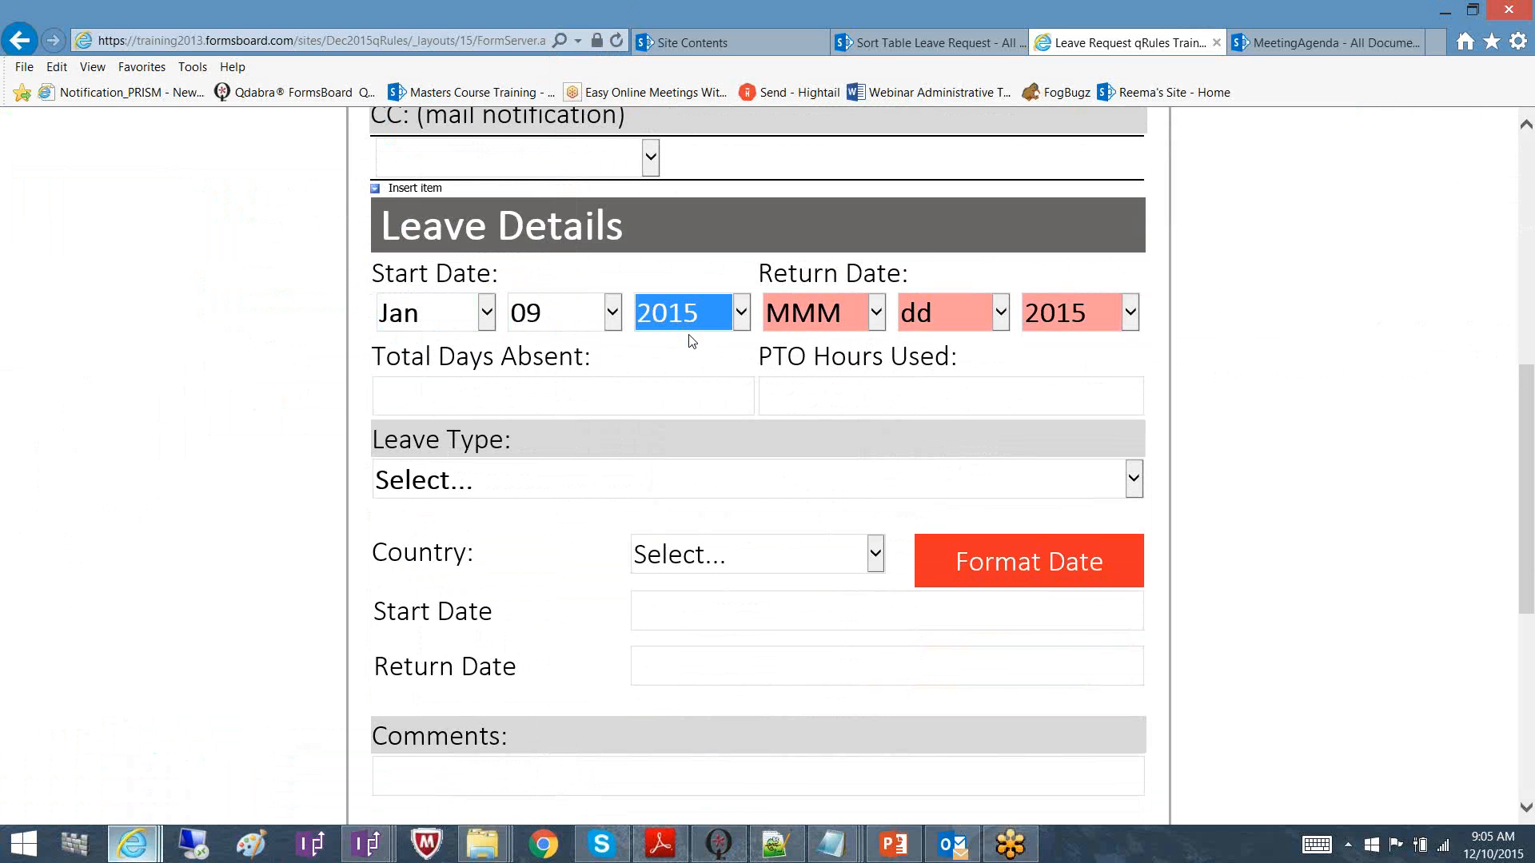
click(744, 320)
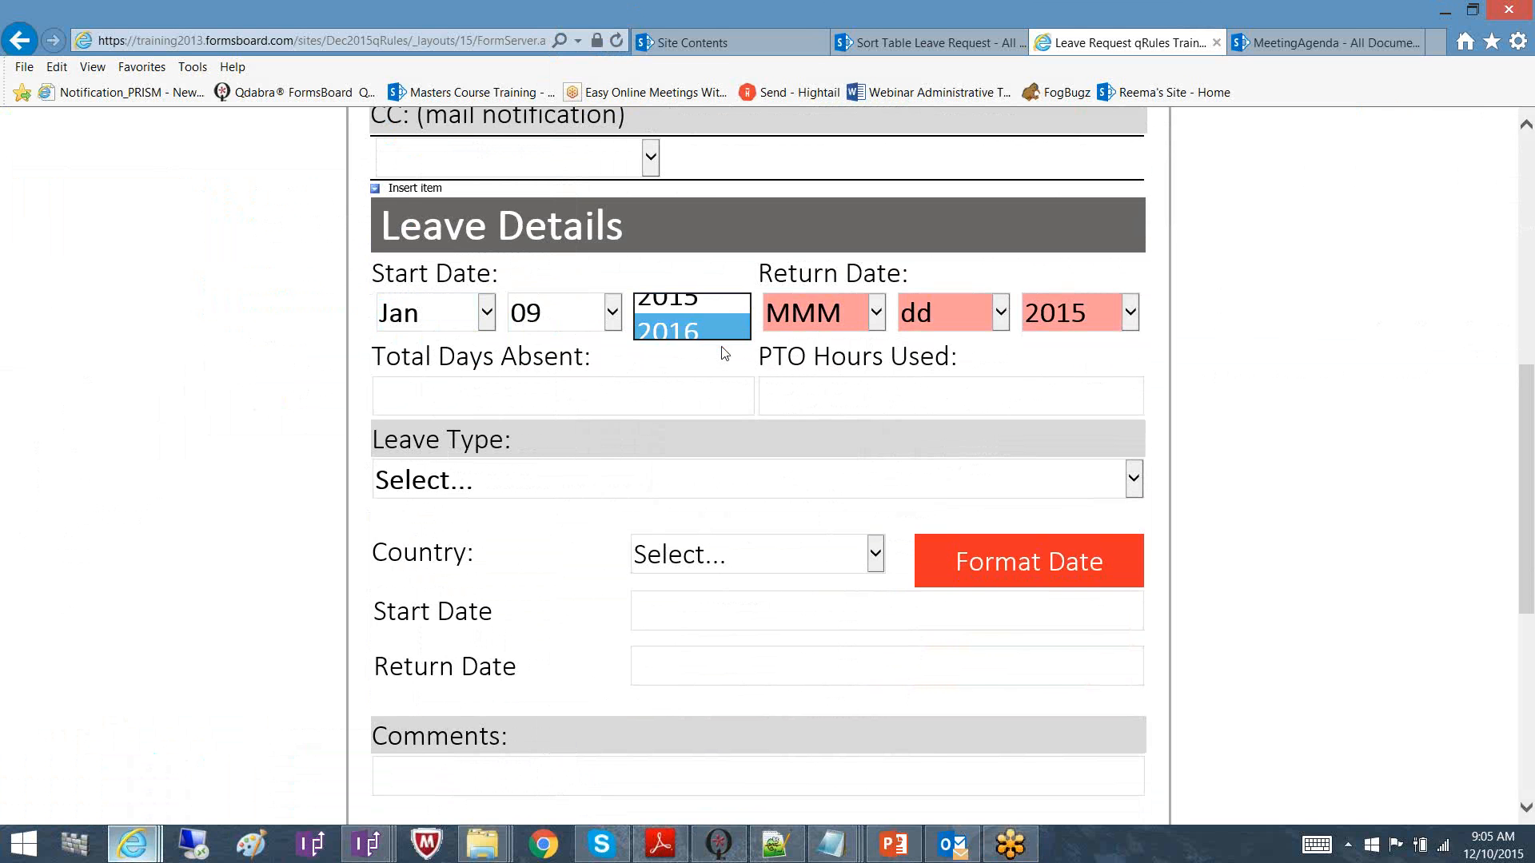
click(721, 347)
click(877, 318)
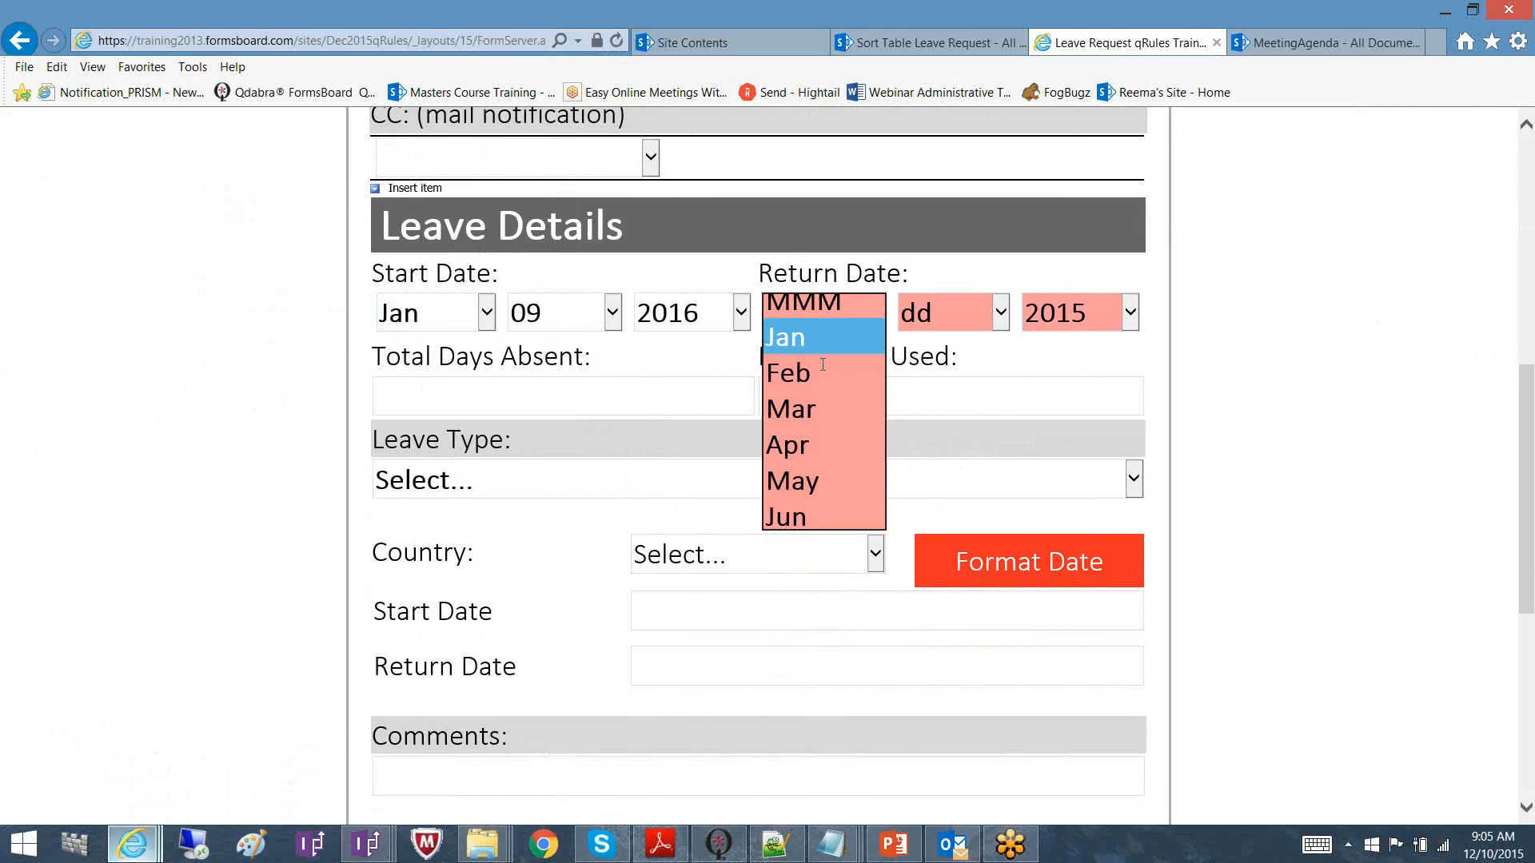
click(822, 365)
click(1002, 321)
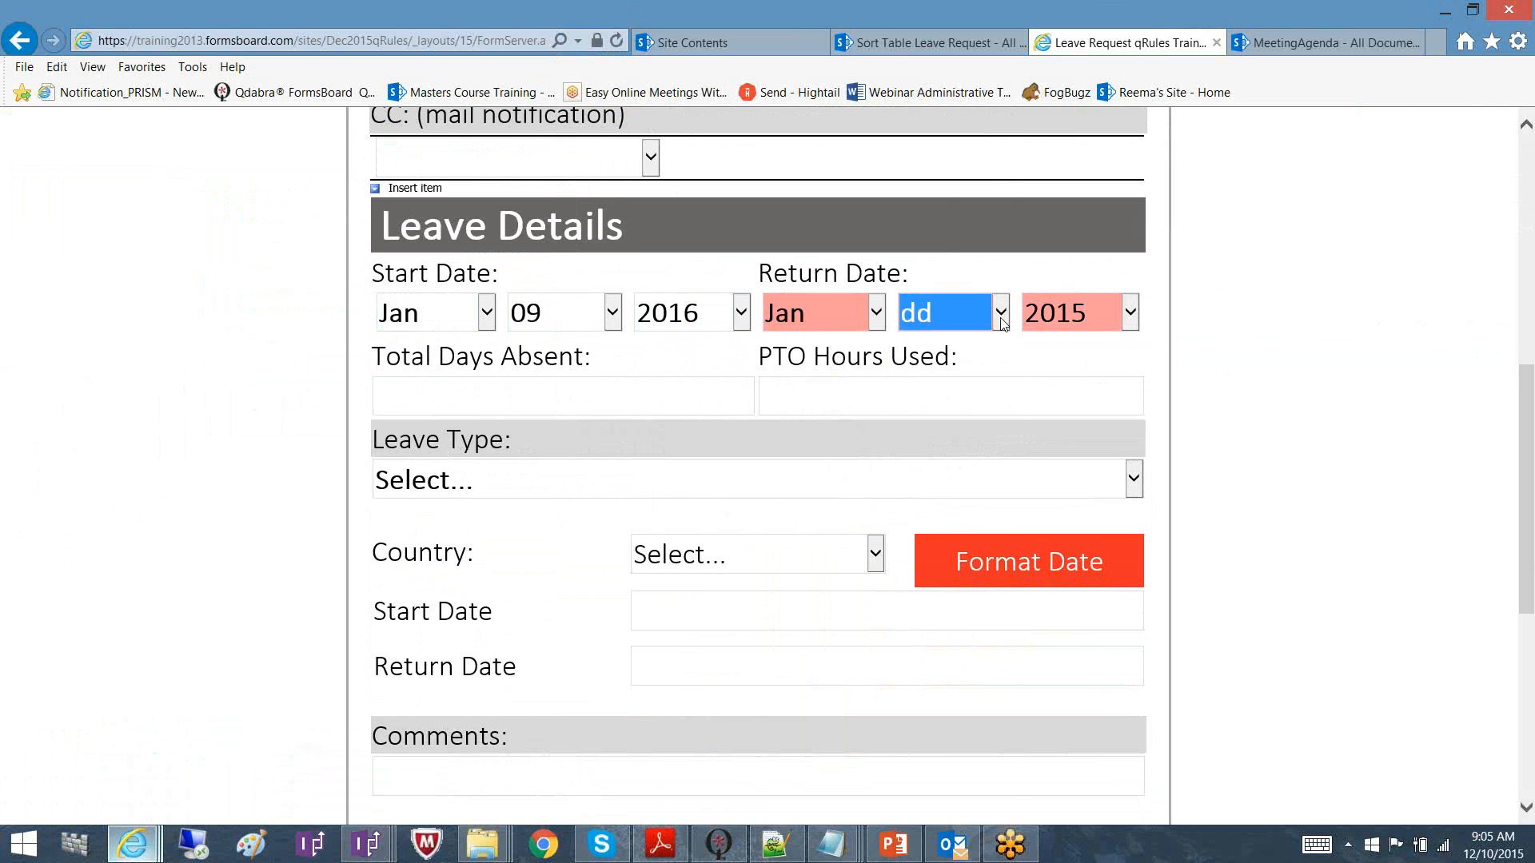
click(1001, 321)
click(931, 495)
click(1129, 314)
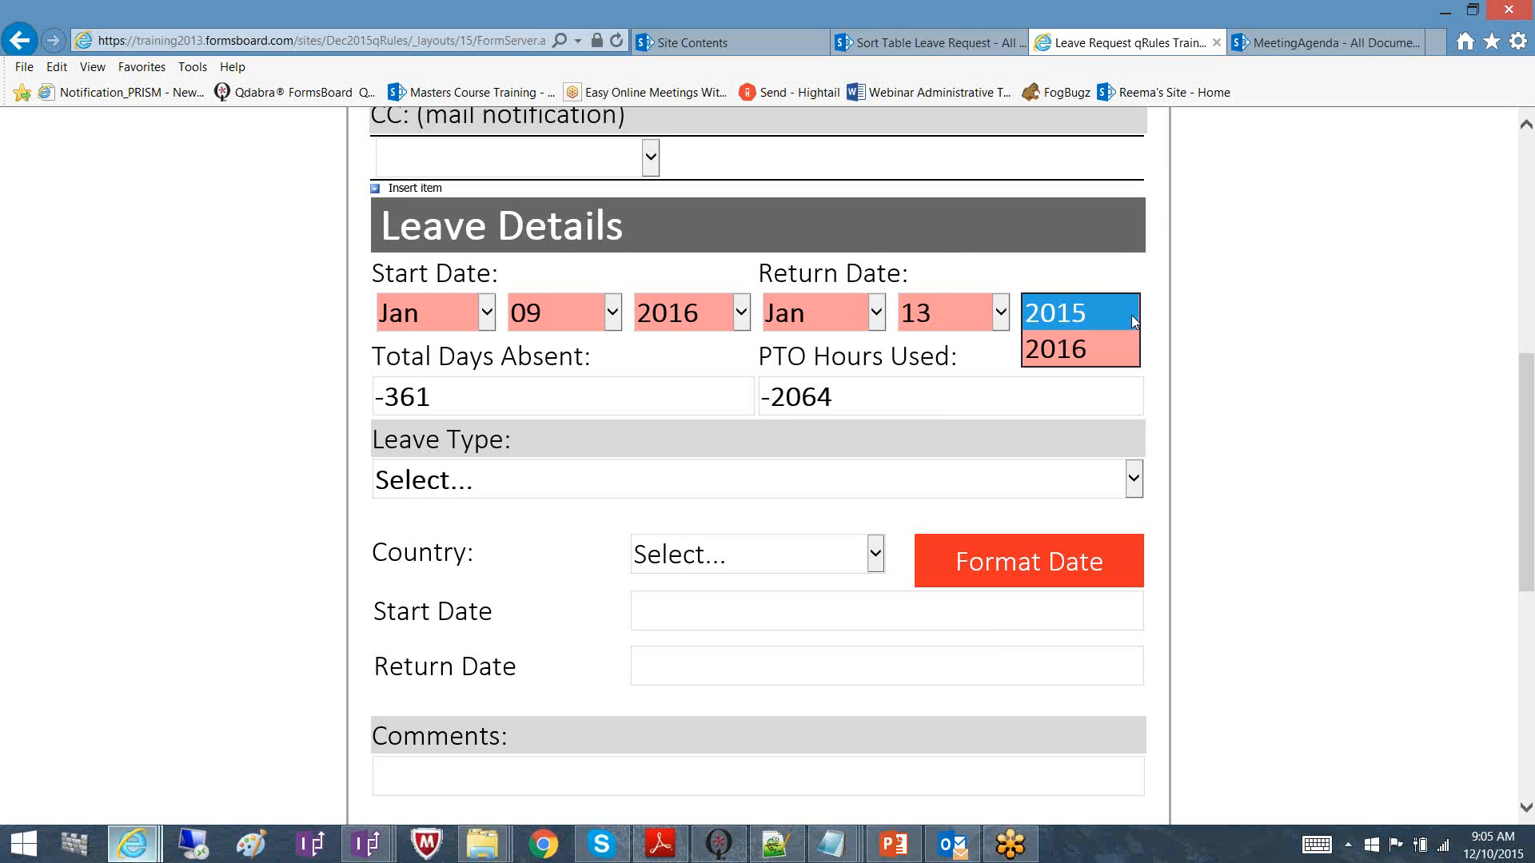
click(1092, 360)
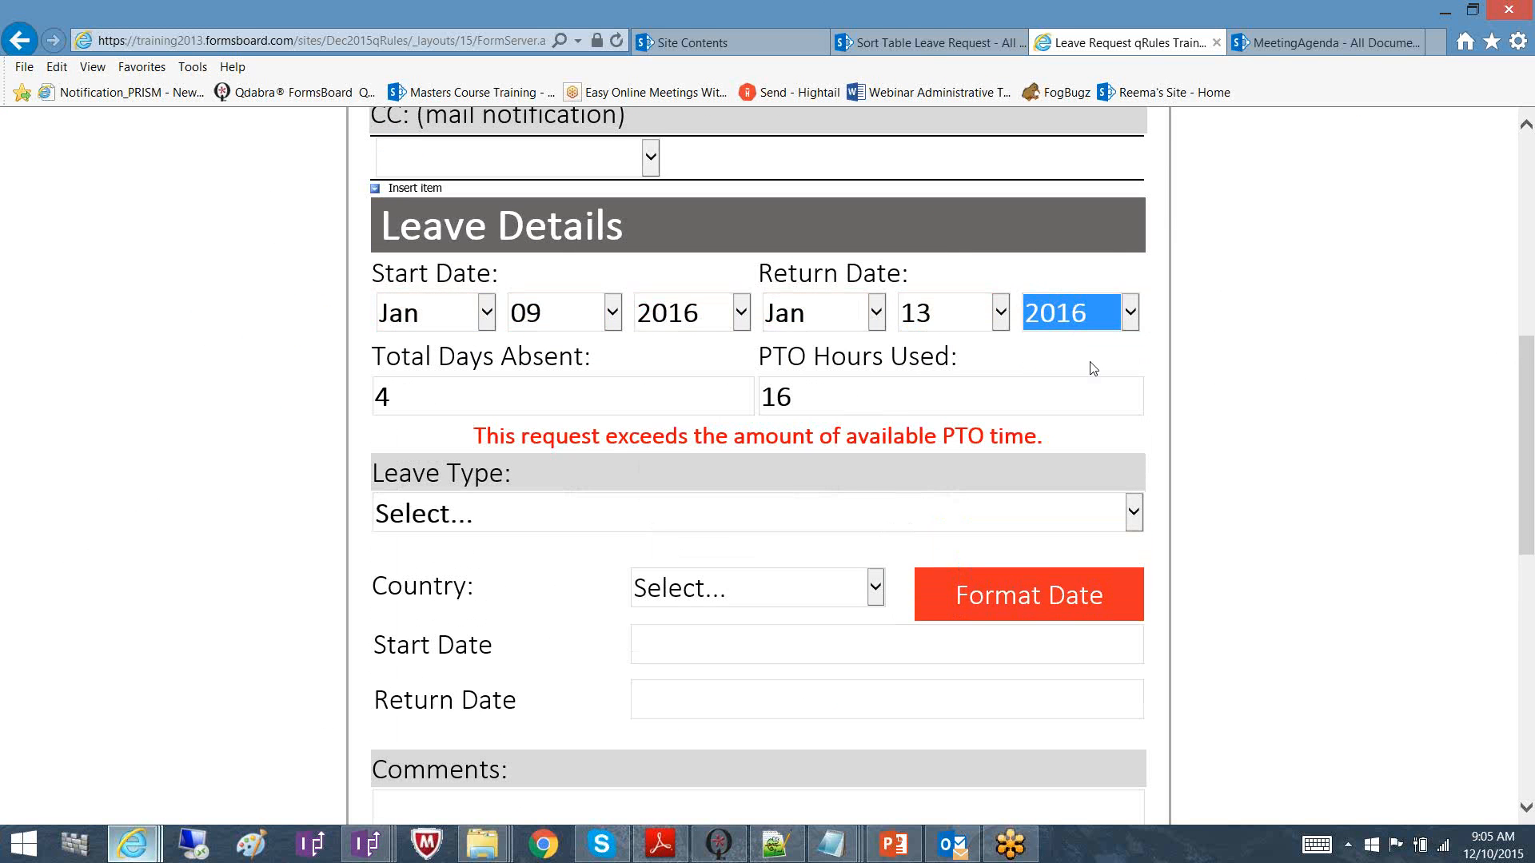
click(762, 597)
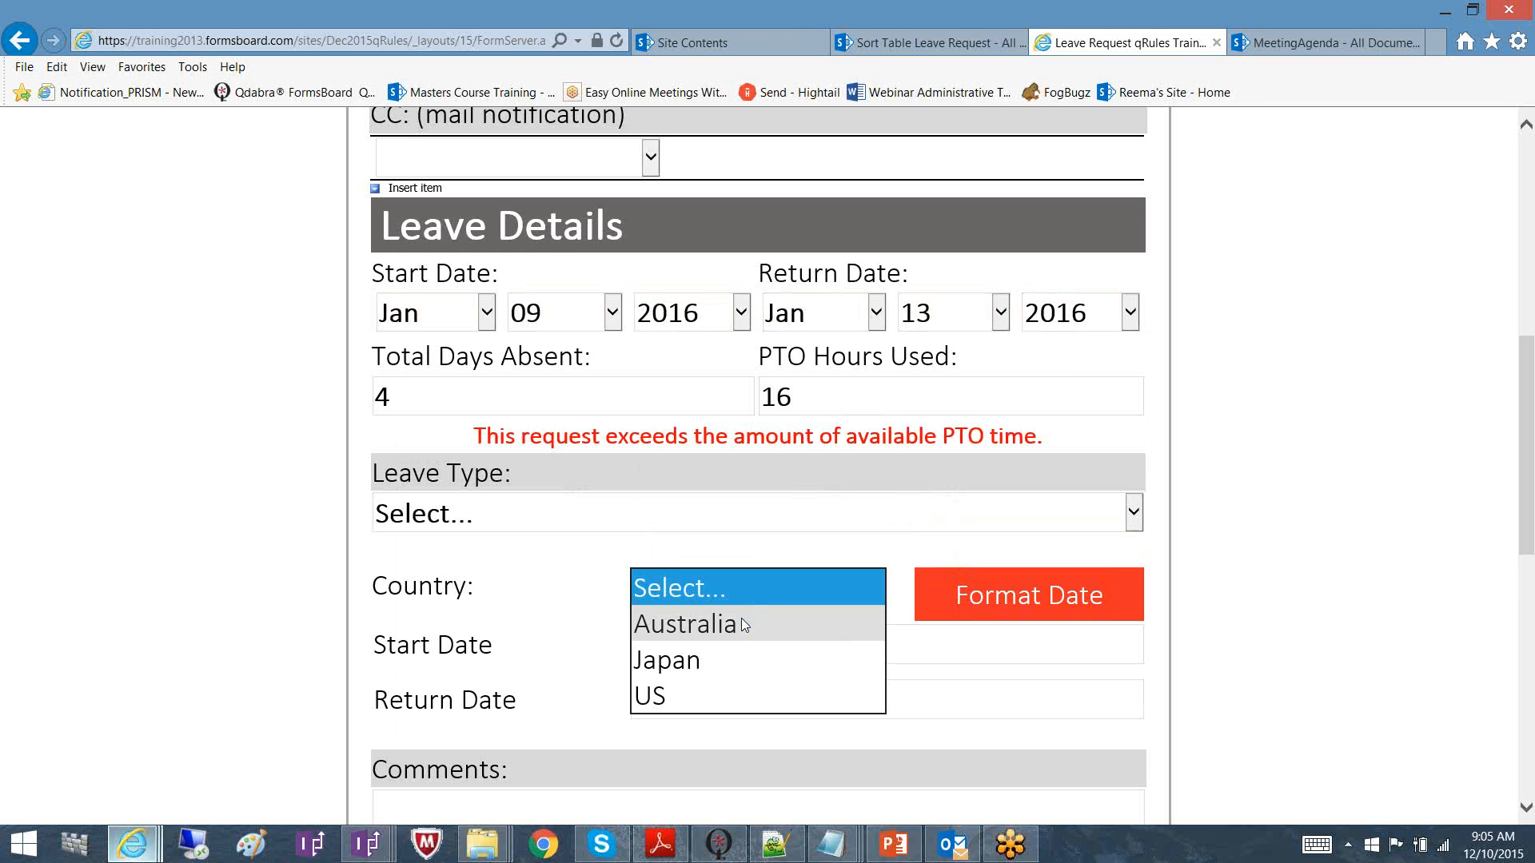
Choose Australia as the country and apply Format Date to the leave dates
click(742, 623)
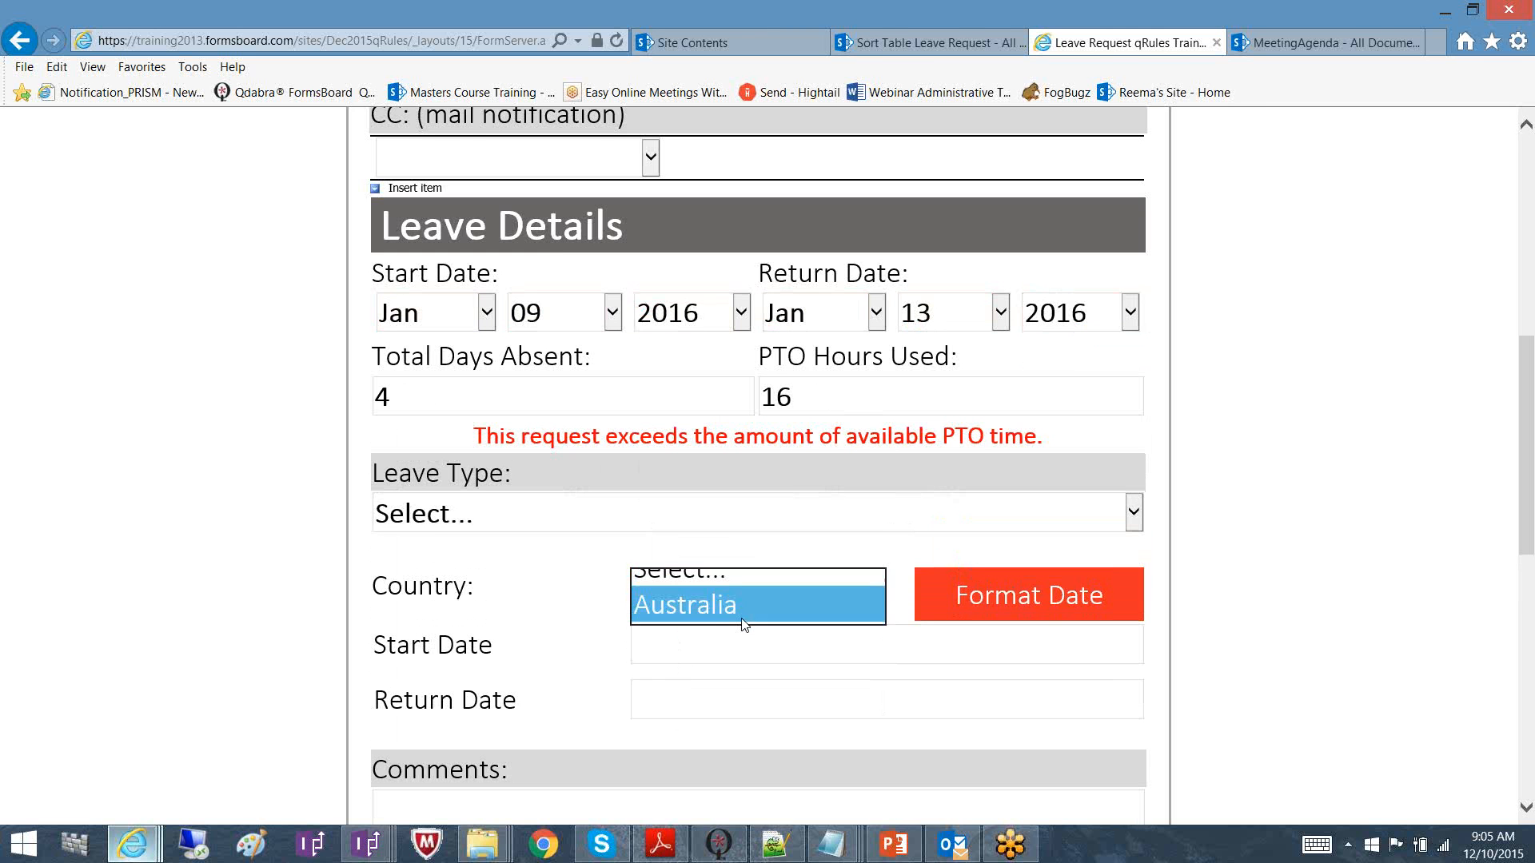
click(1029, 597)
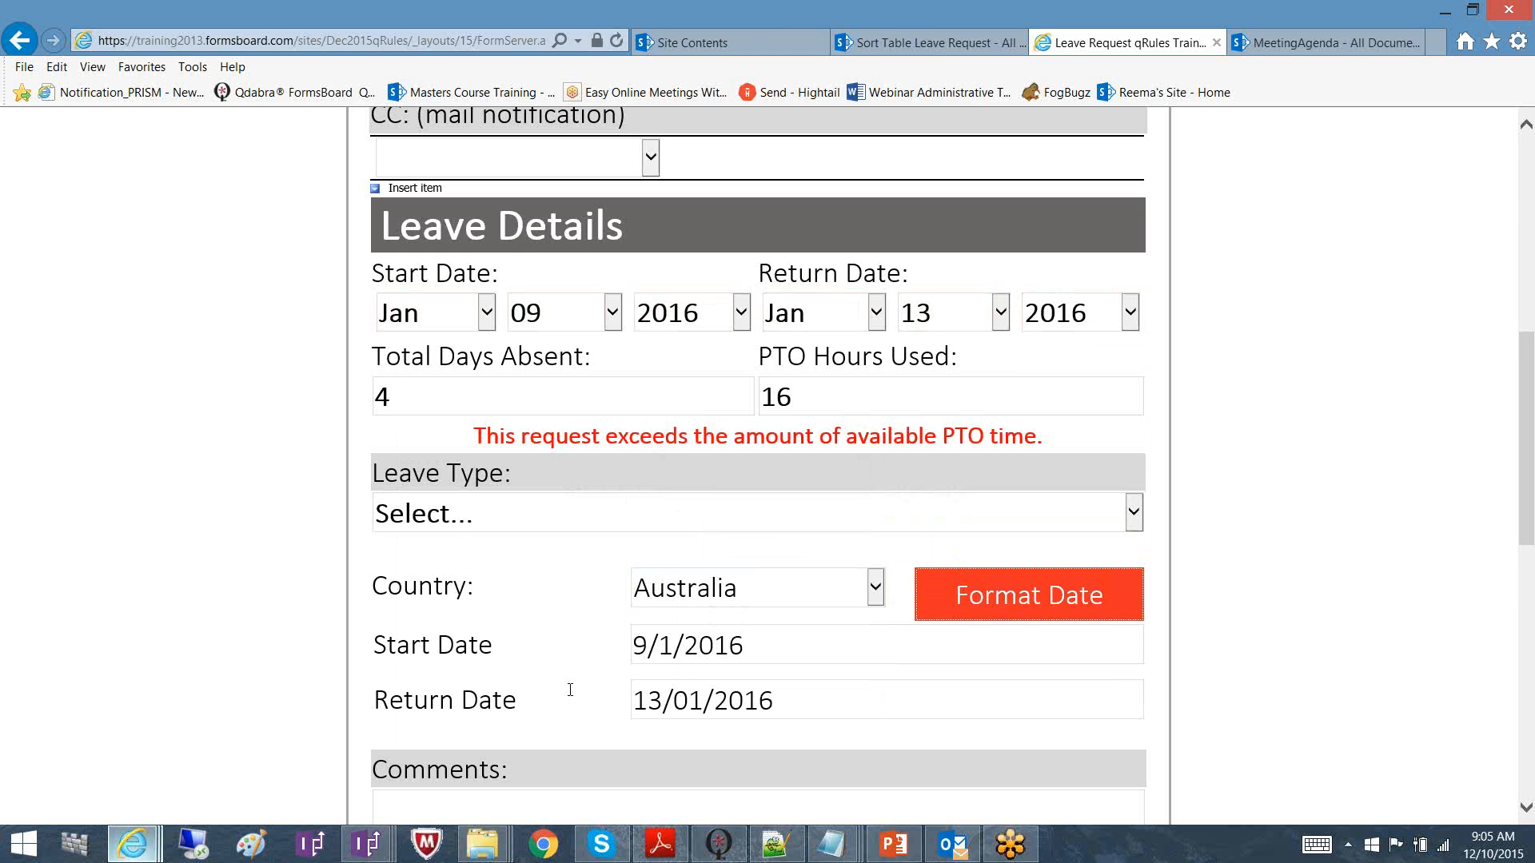
click(636, 648)
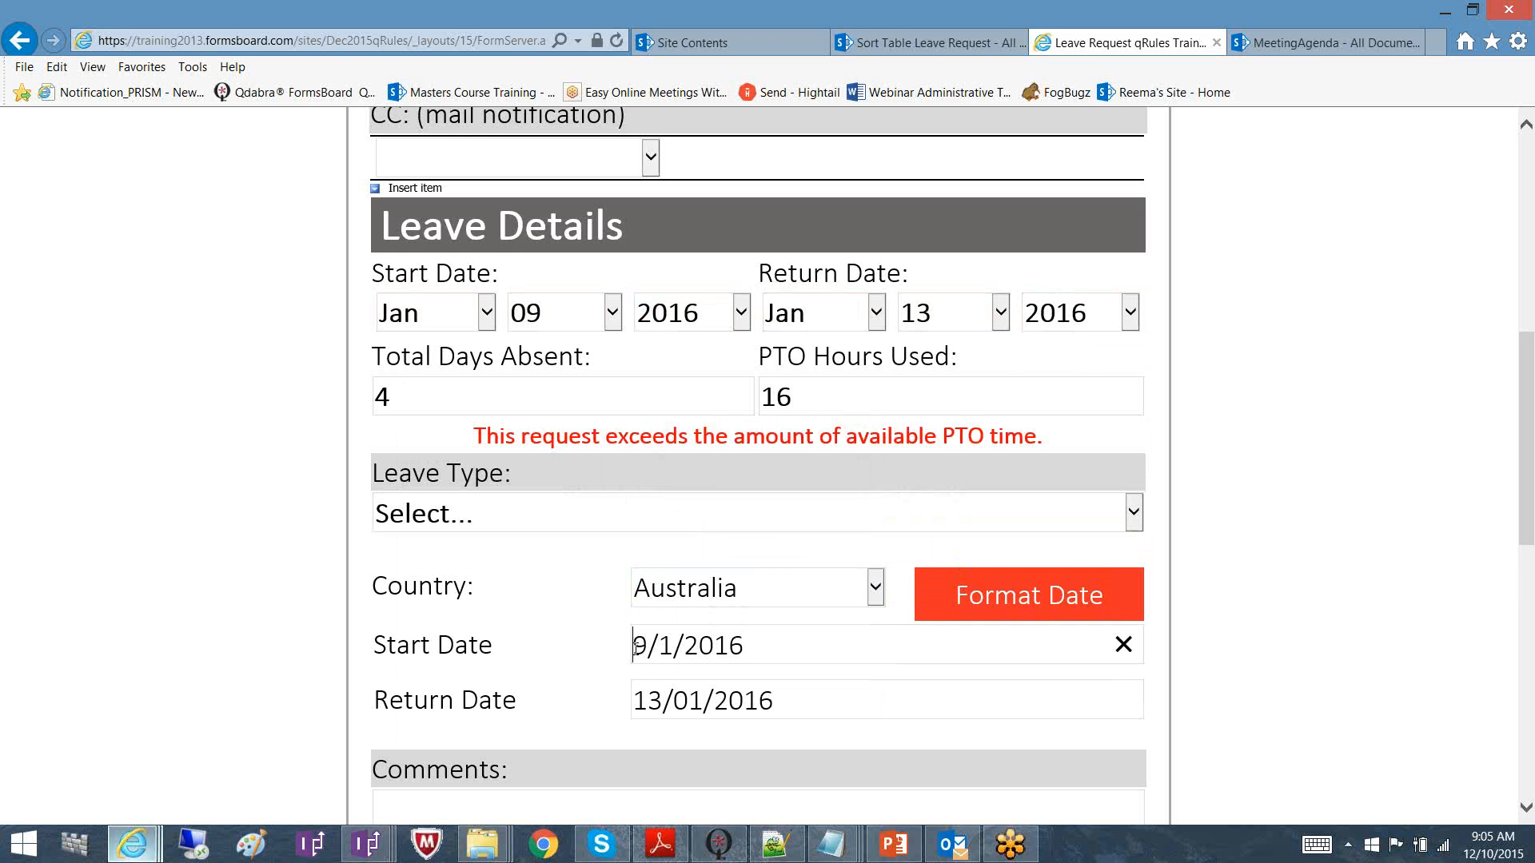
click(658, 648)
Switch the country to US and reformat the dates to 1/9/2016 and 1/13/2016
click(829, 590)
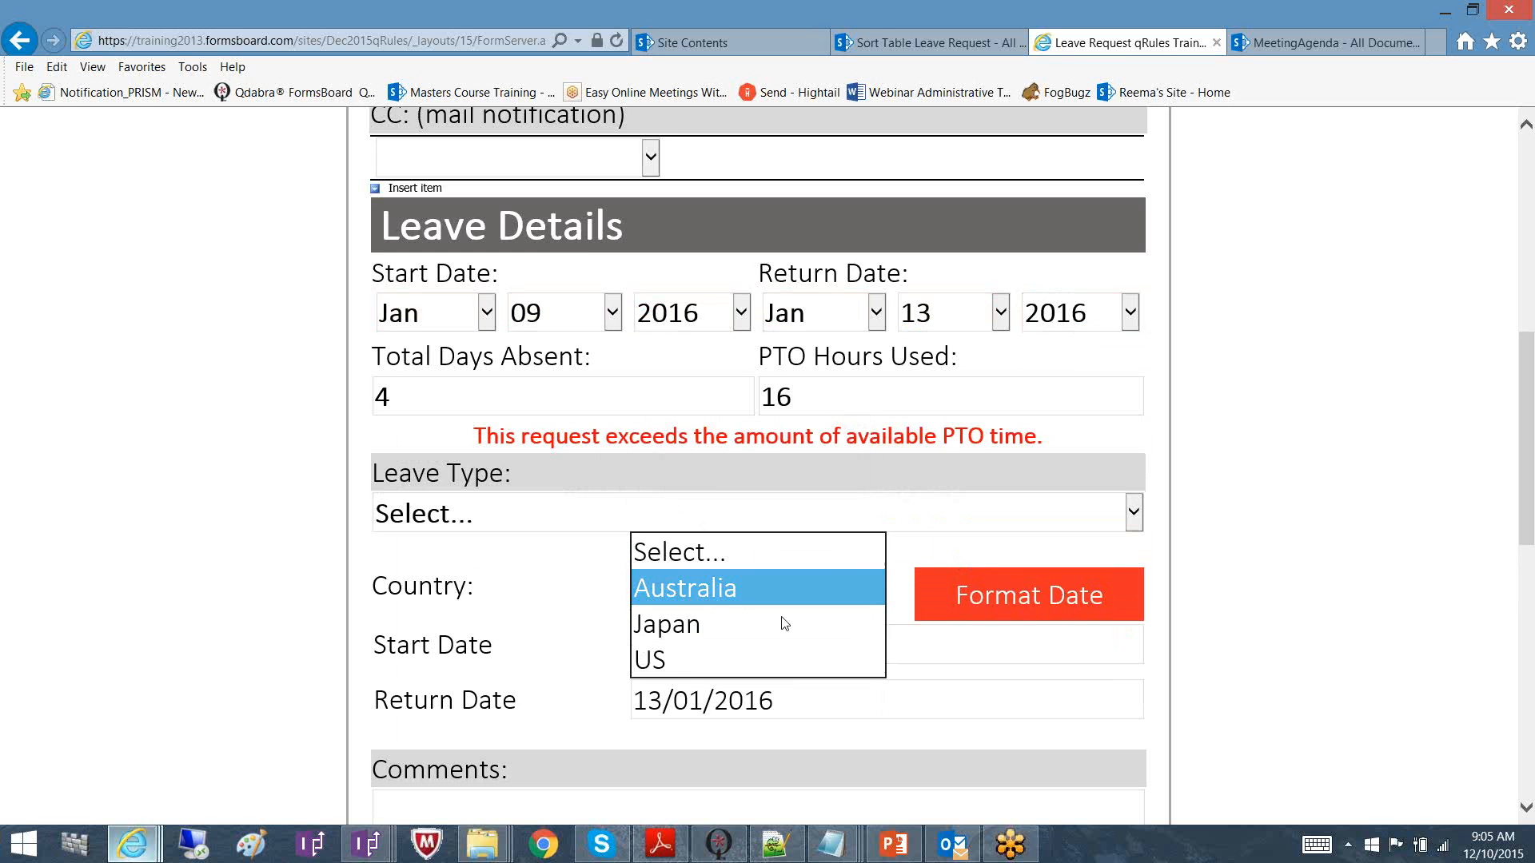
click(772, 660)
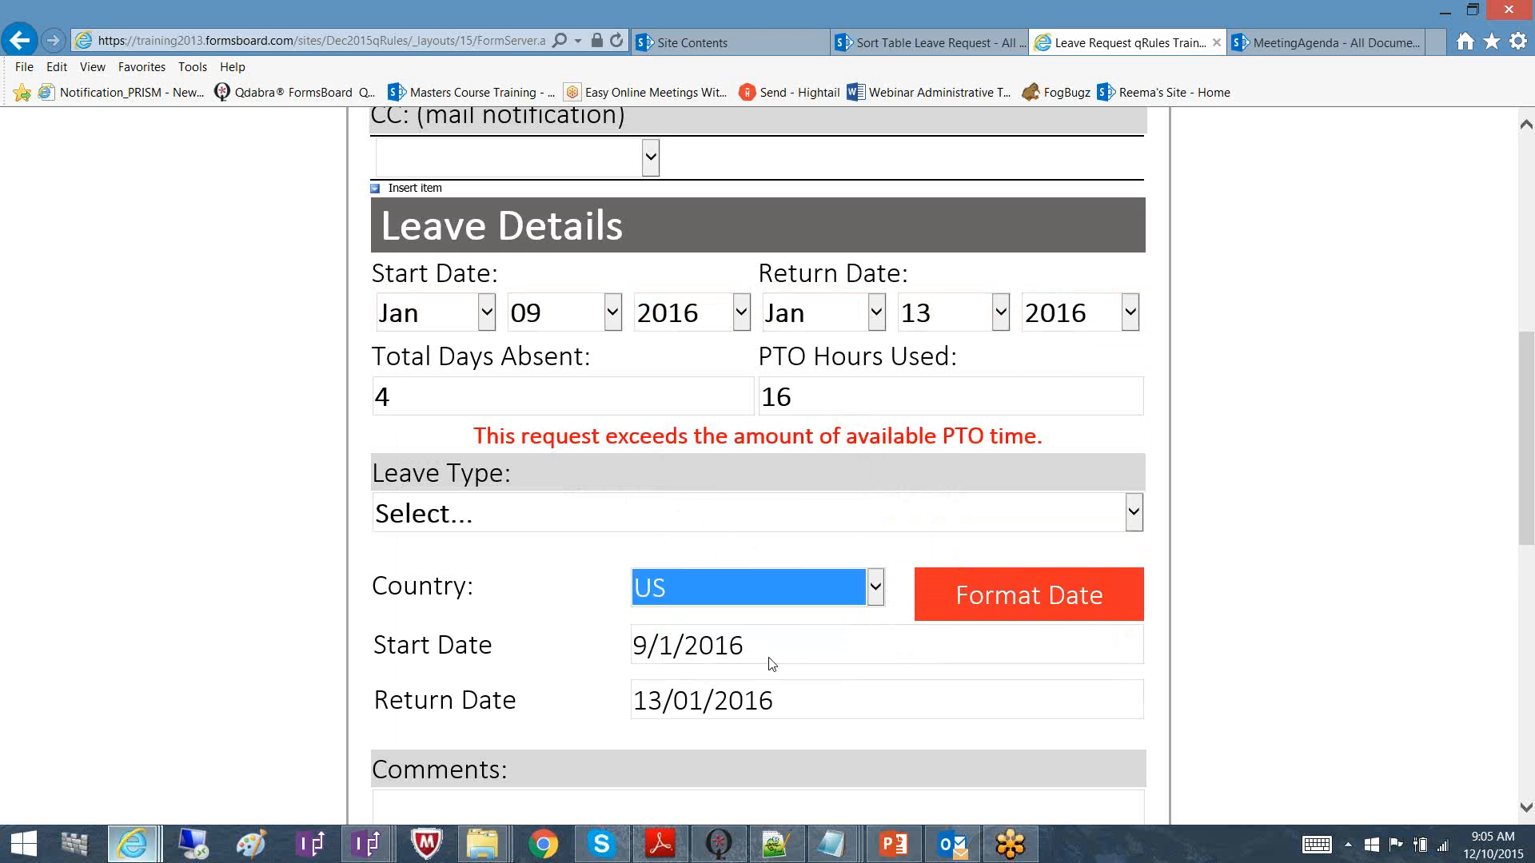
click(1000, 606)
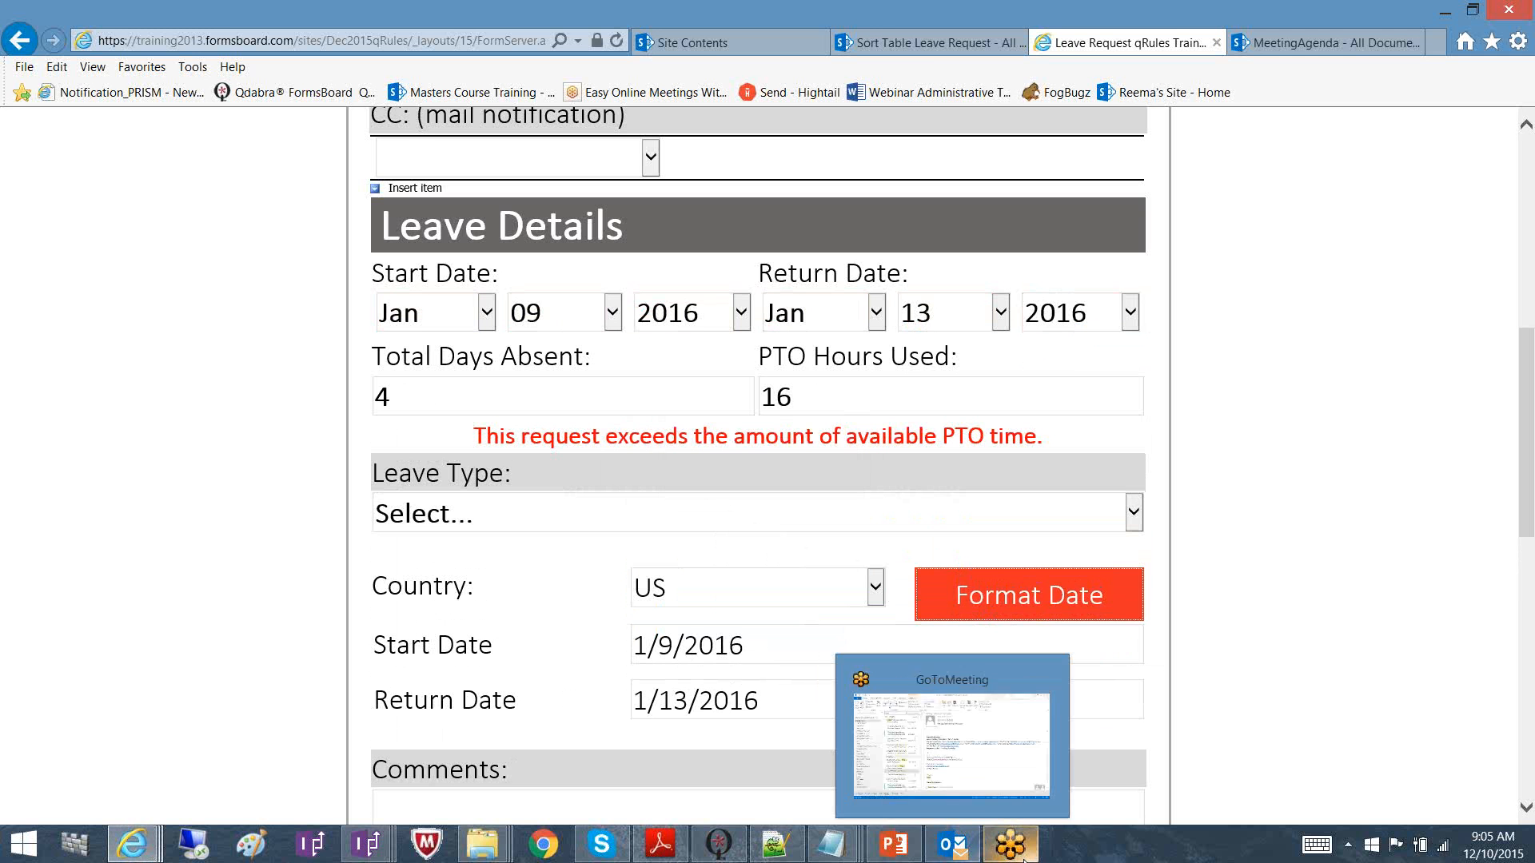
View the start-date rule's FormatDate concat formula, then bring up TimeZones.xml in Notepad++
mouse_move(366, 841)
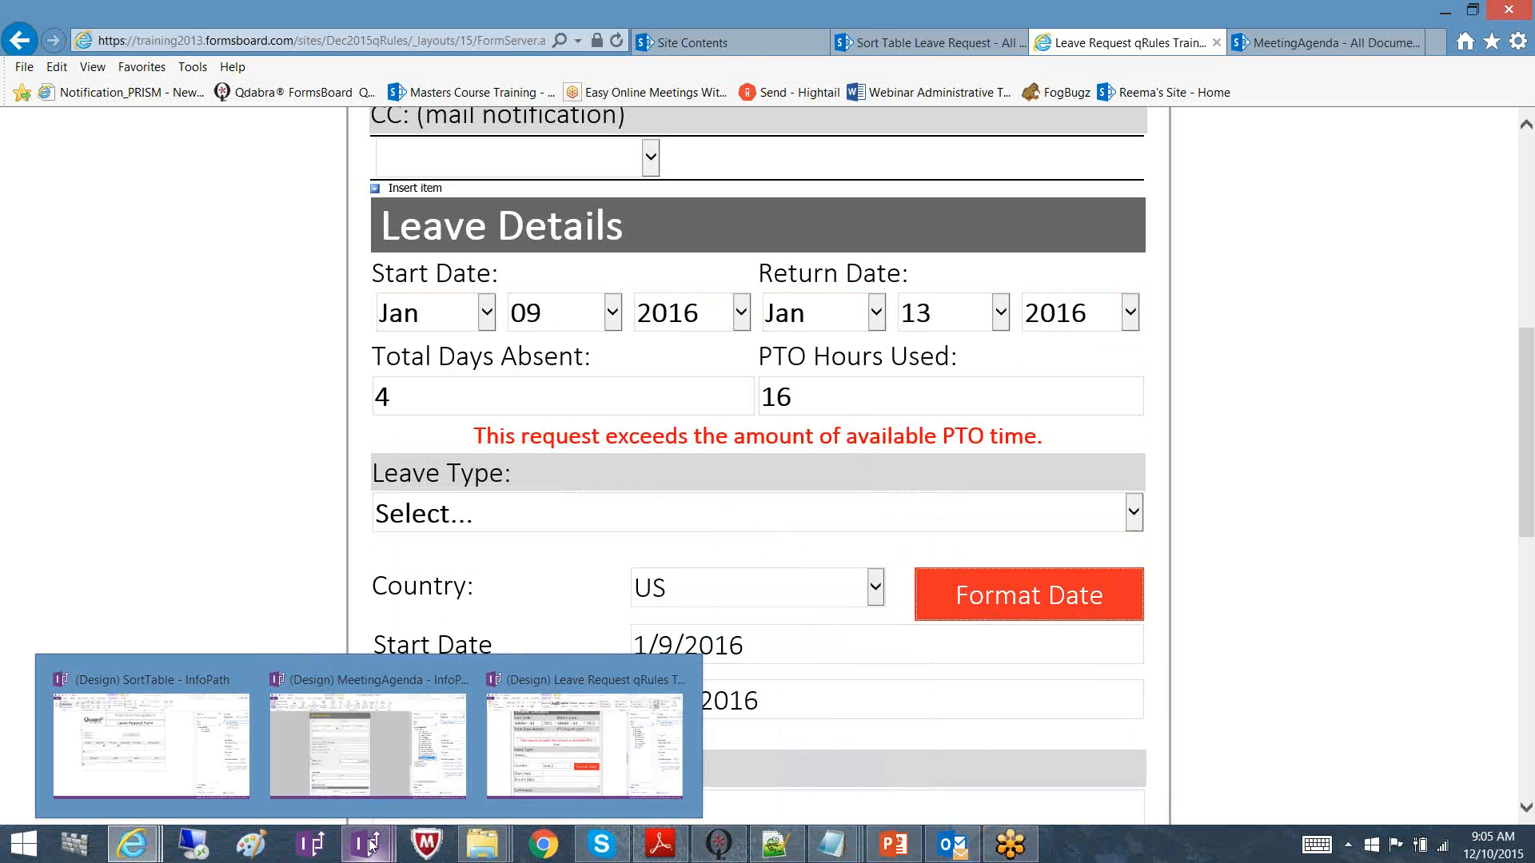
click(533, 756)
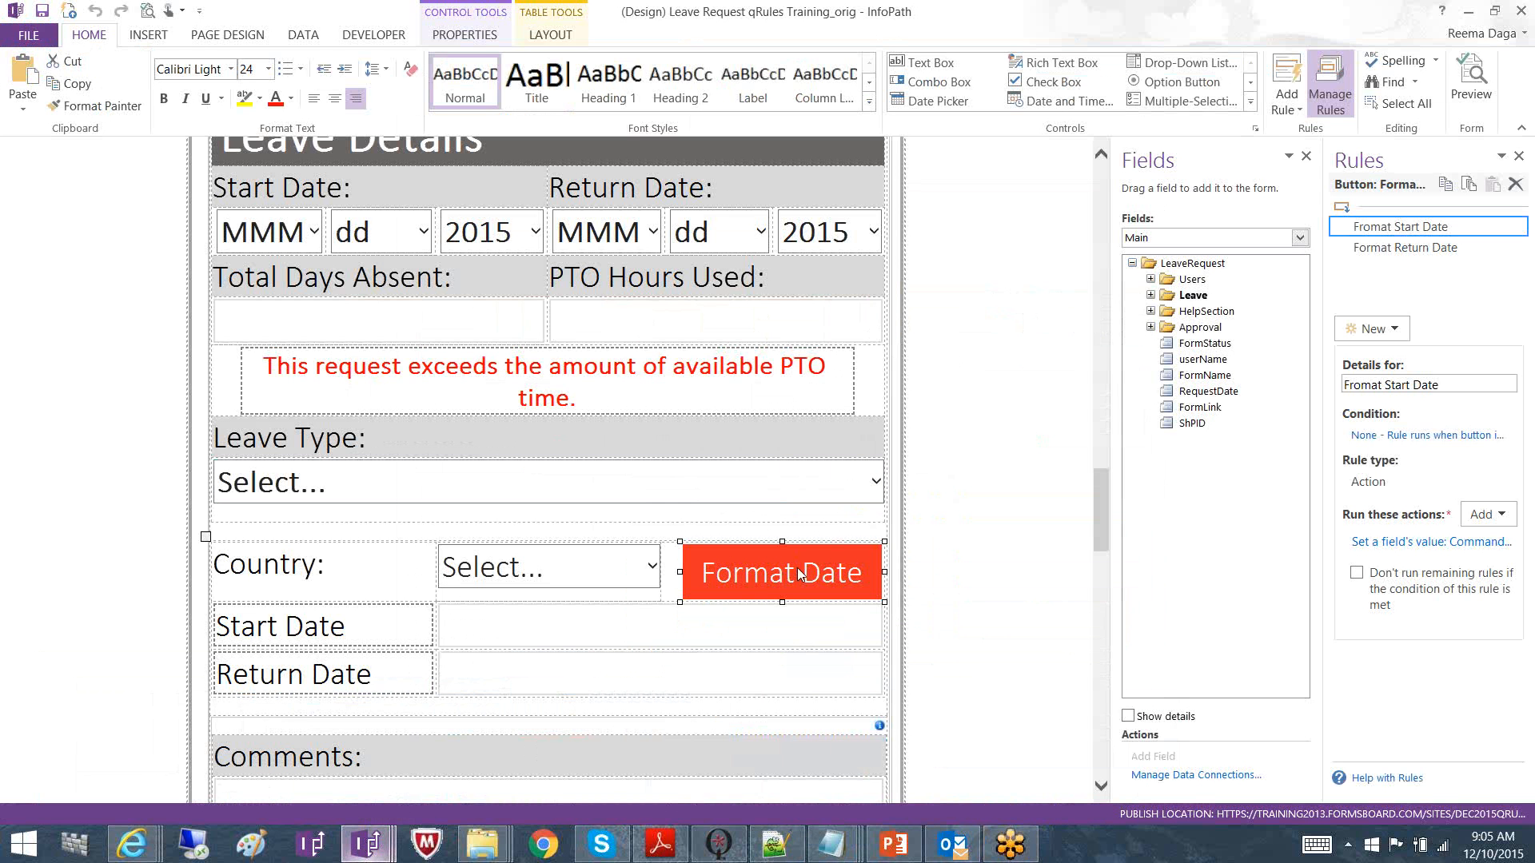
click(1403, 542)
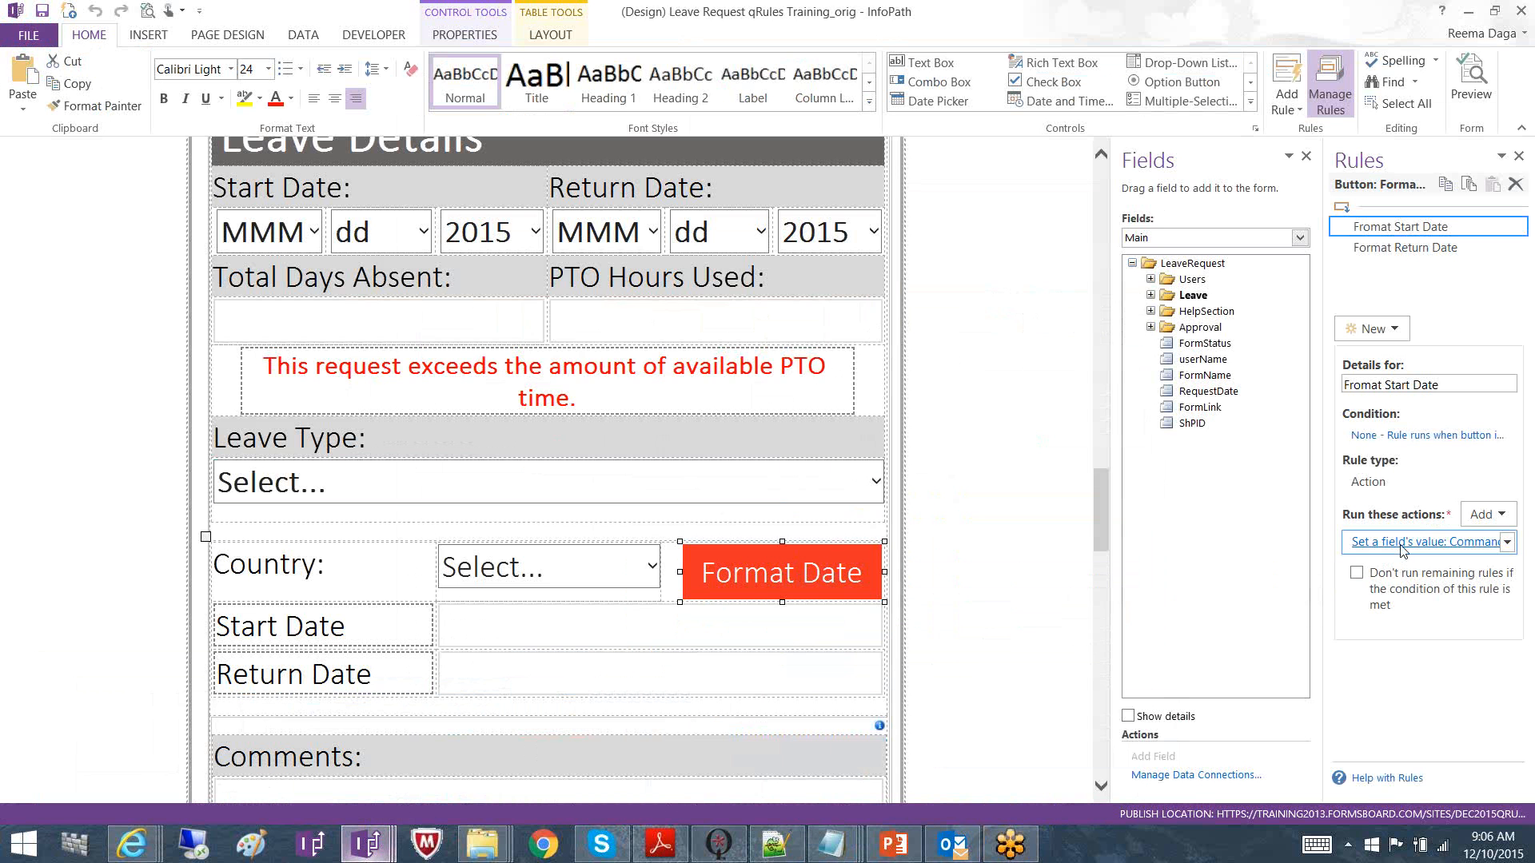
click(983, 438)
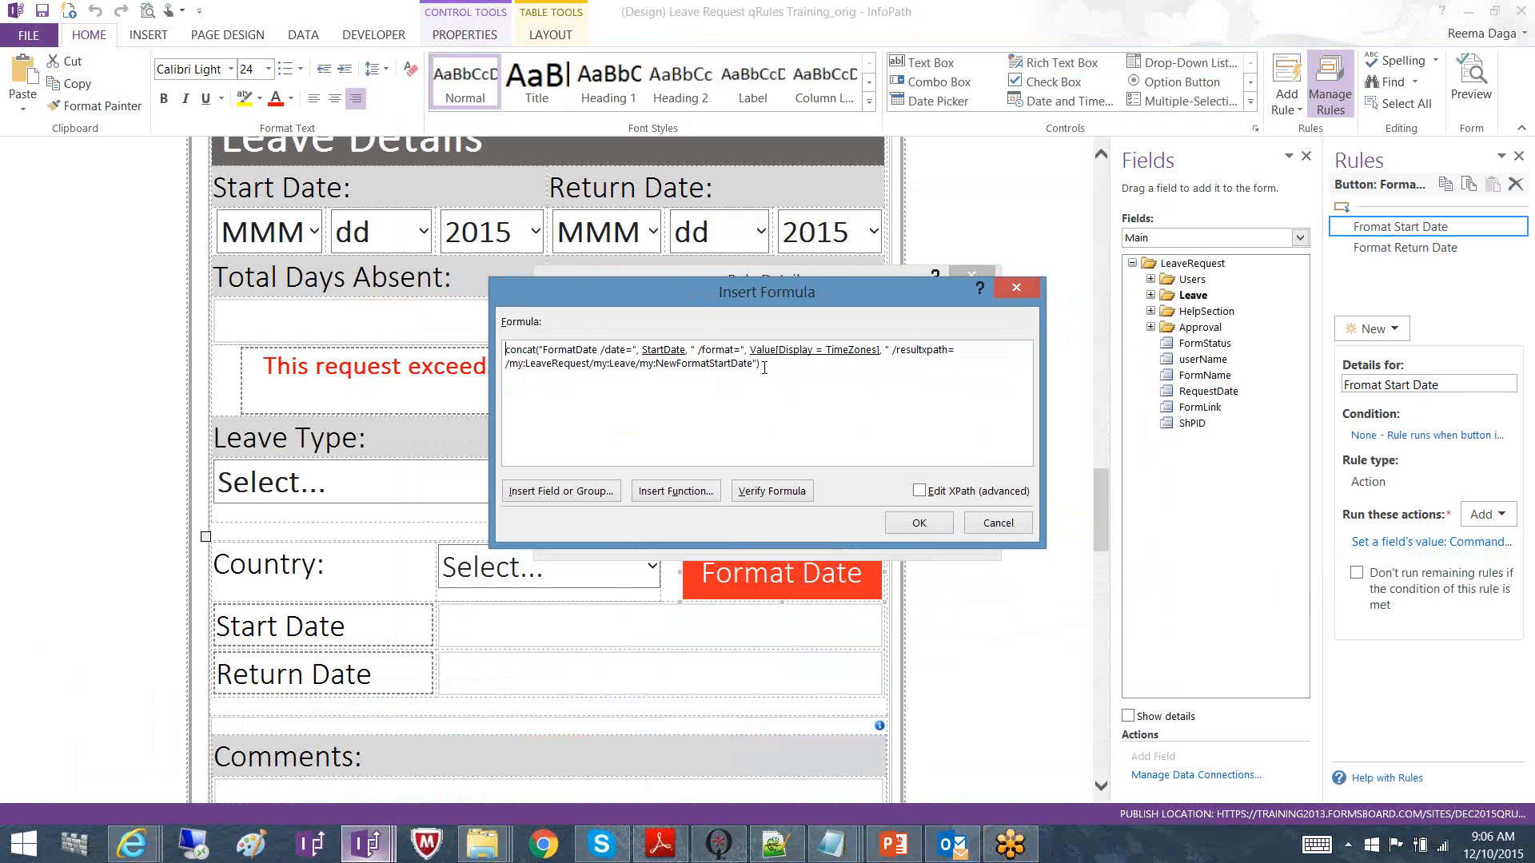
click(1011, 841)
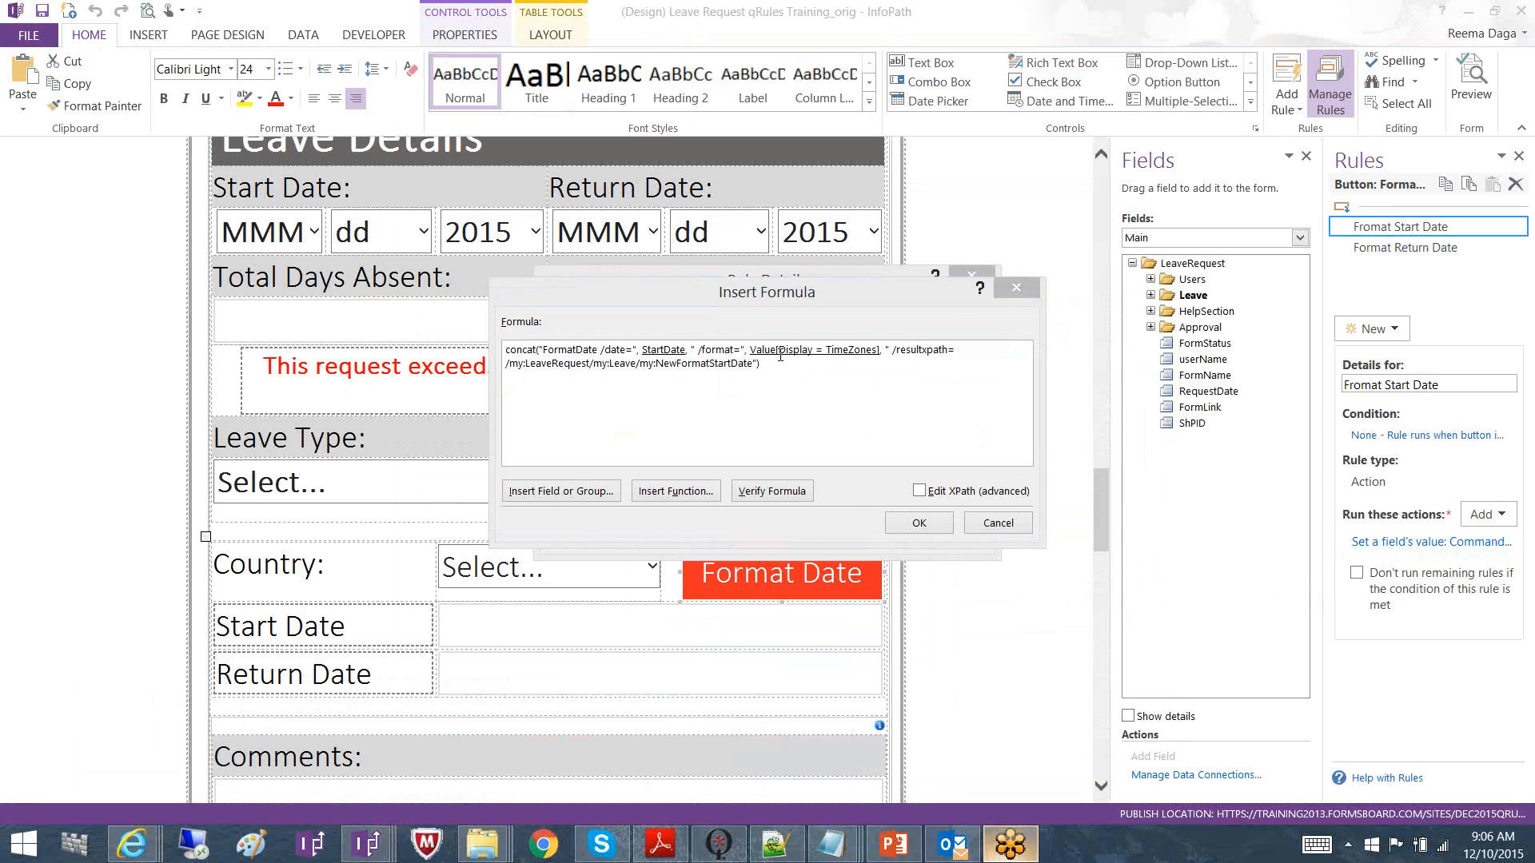
click(776, 843)
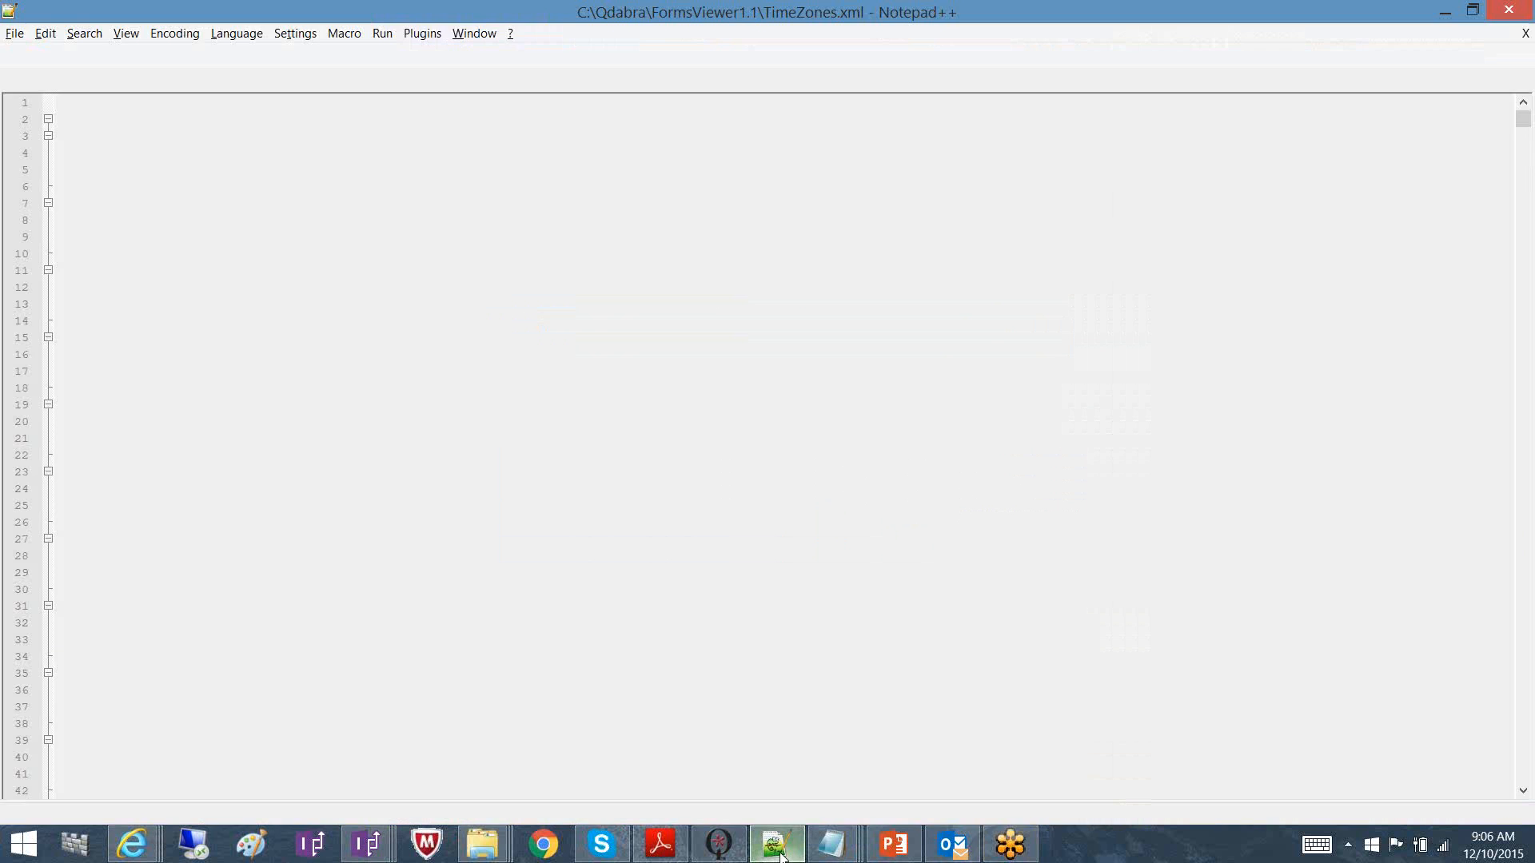
Review DateFormat.xml's formats: dd/MM/yyyy for Australia and MM/dd/yyyy for US
click(166, 81)
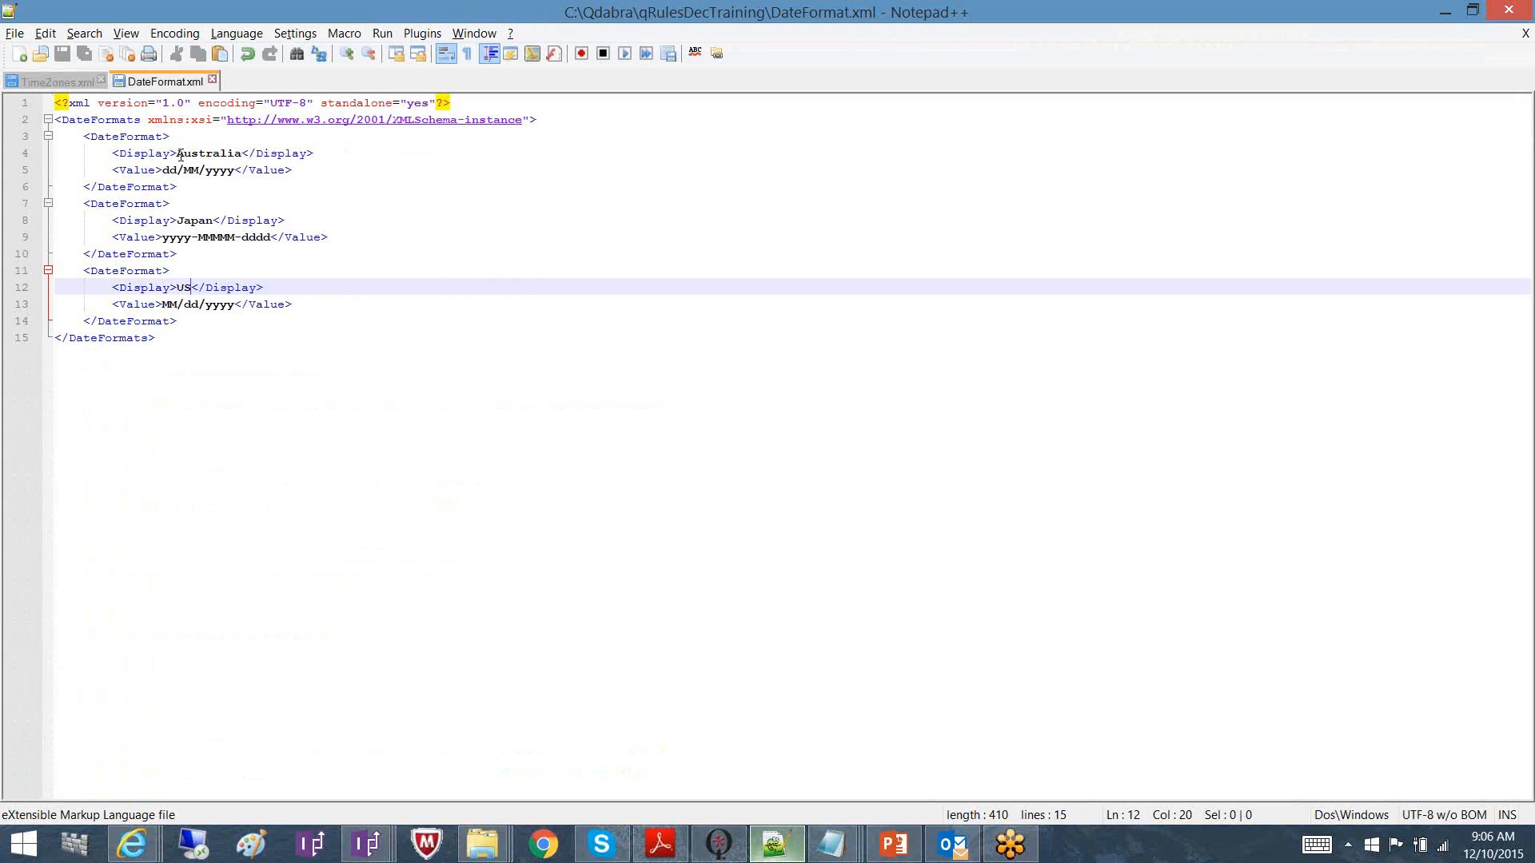
drag(180, 153, 238, 171)
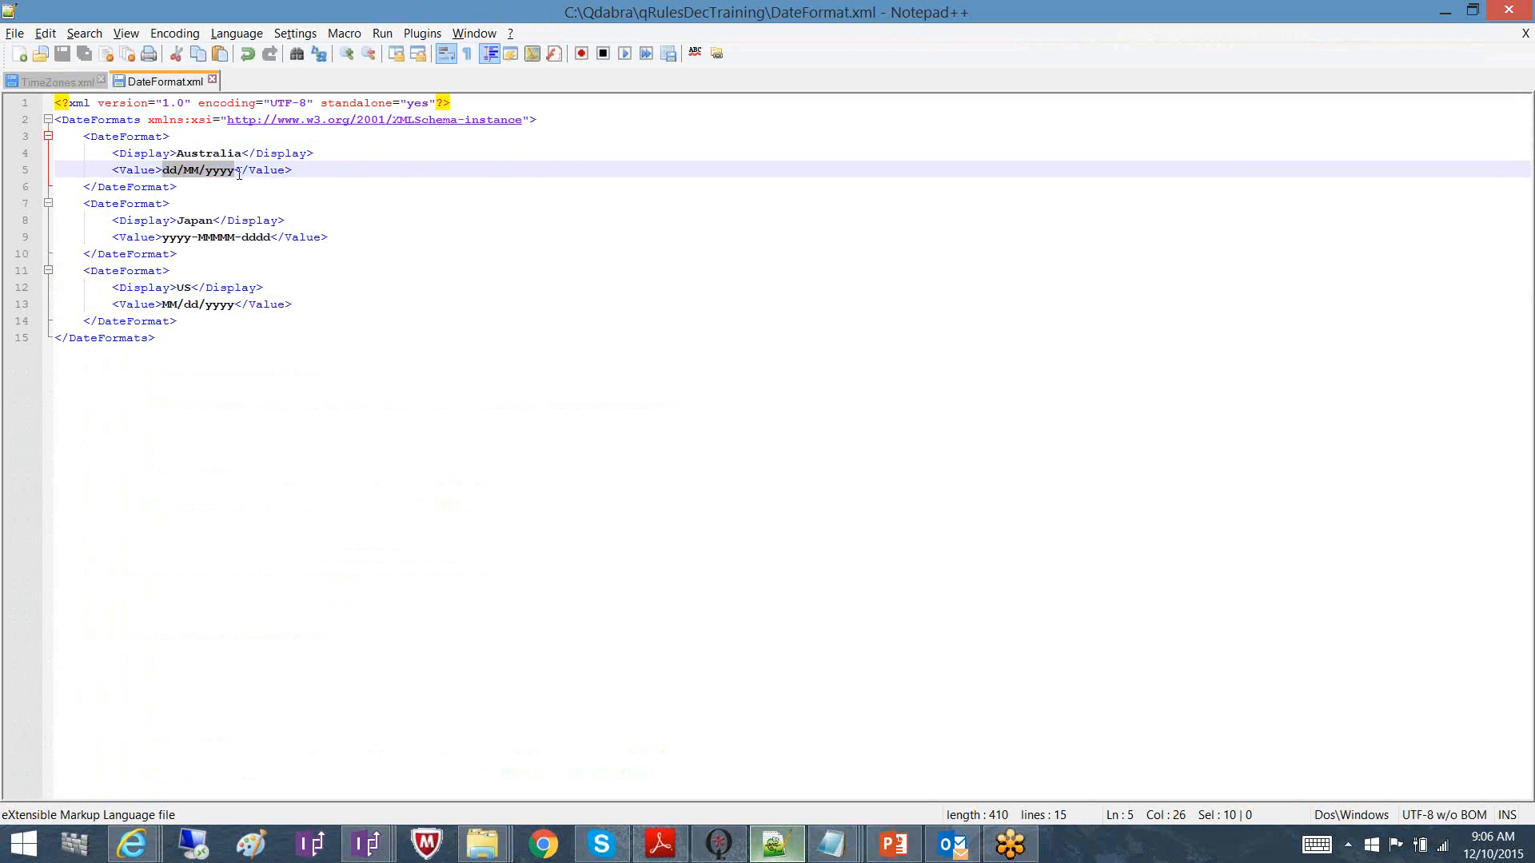
click(172, 170)
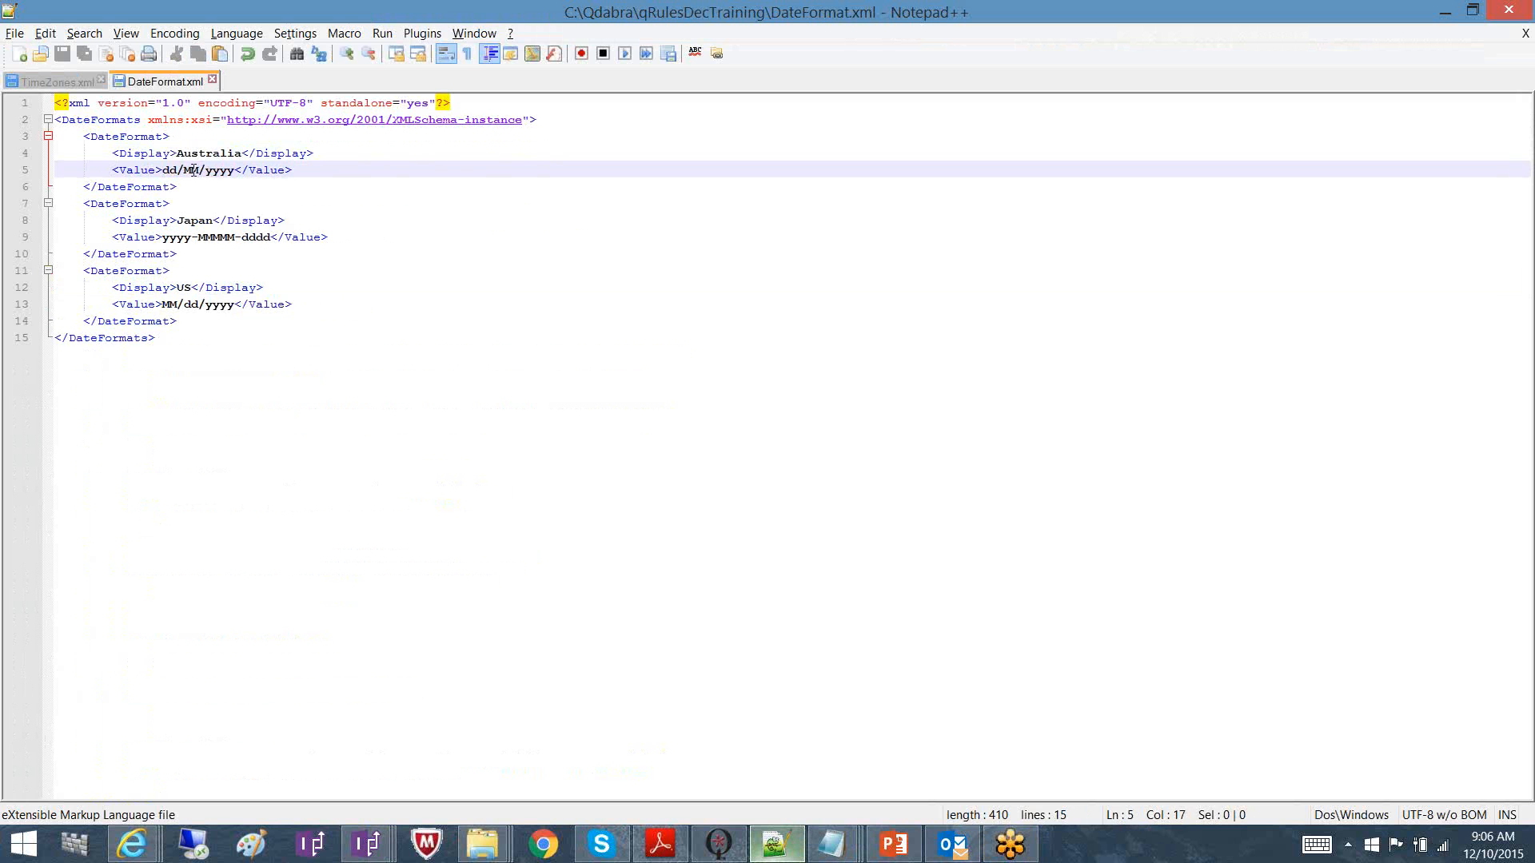
click(193, 171)
Return to the Leave Request form in Internet Explorer showing the US-formatted dates
key(alt+Tab)
click(132, 844)
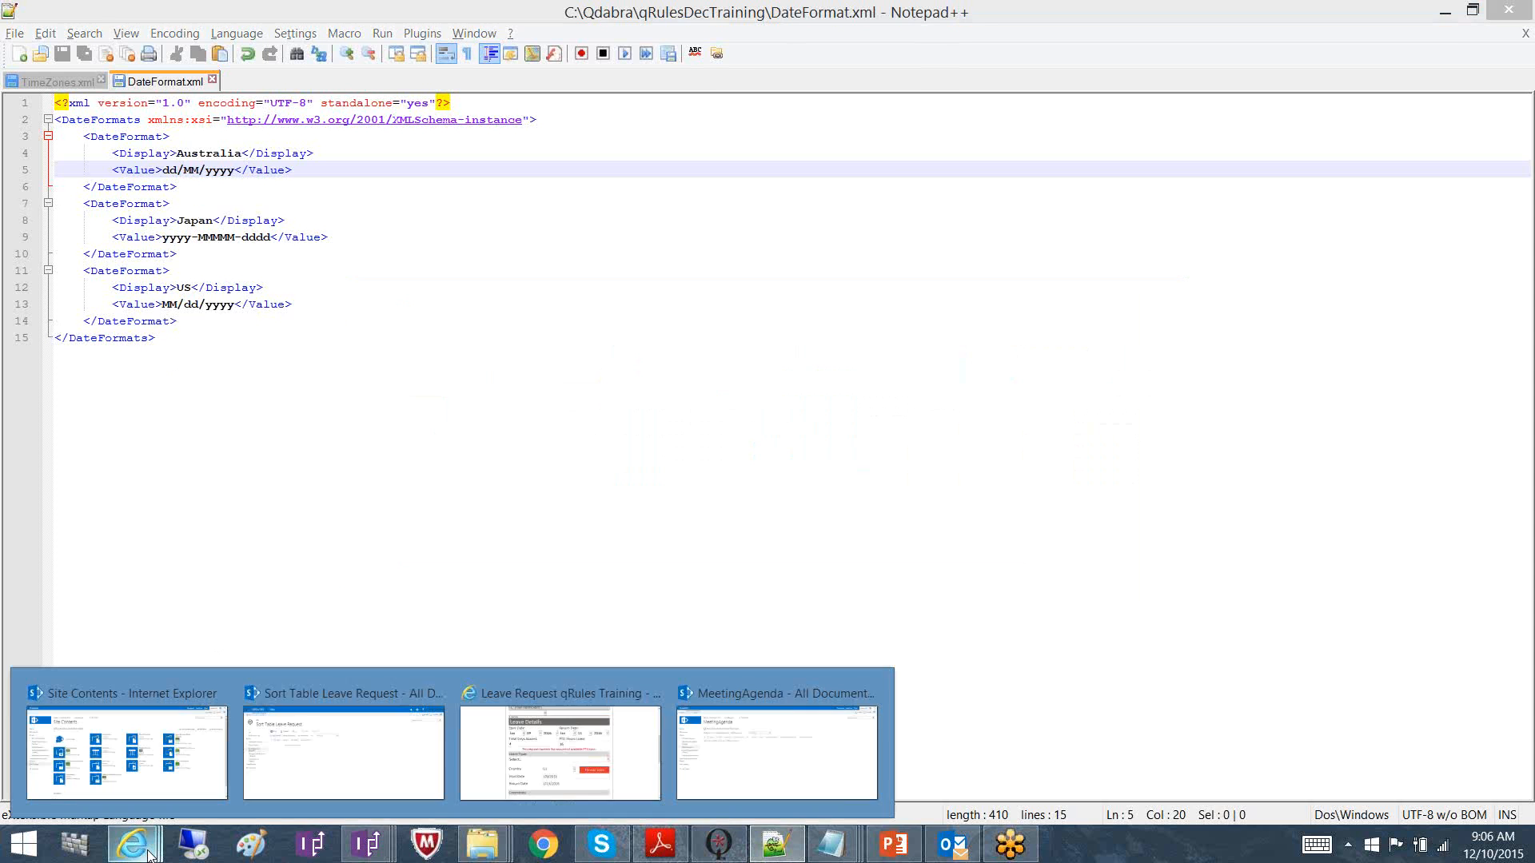
click(530, 702)
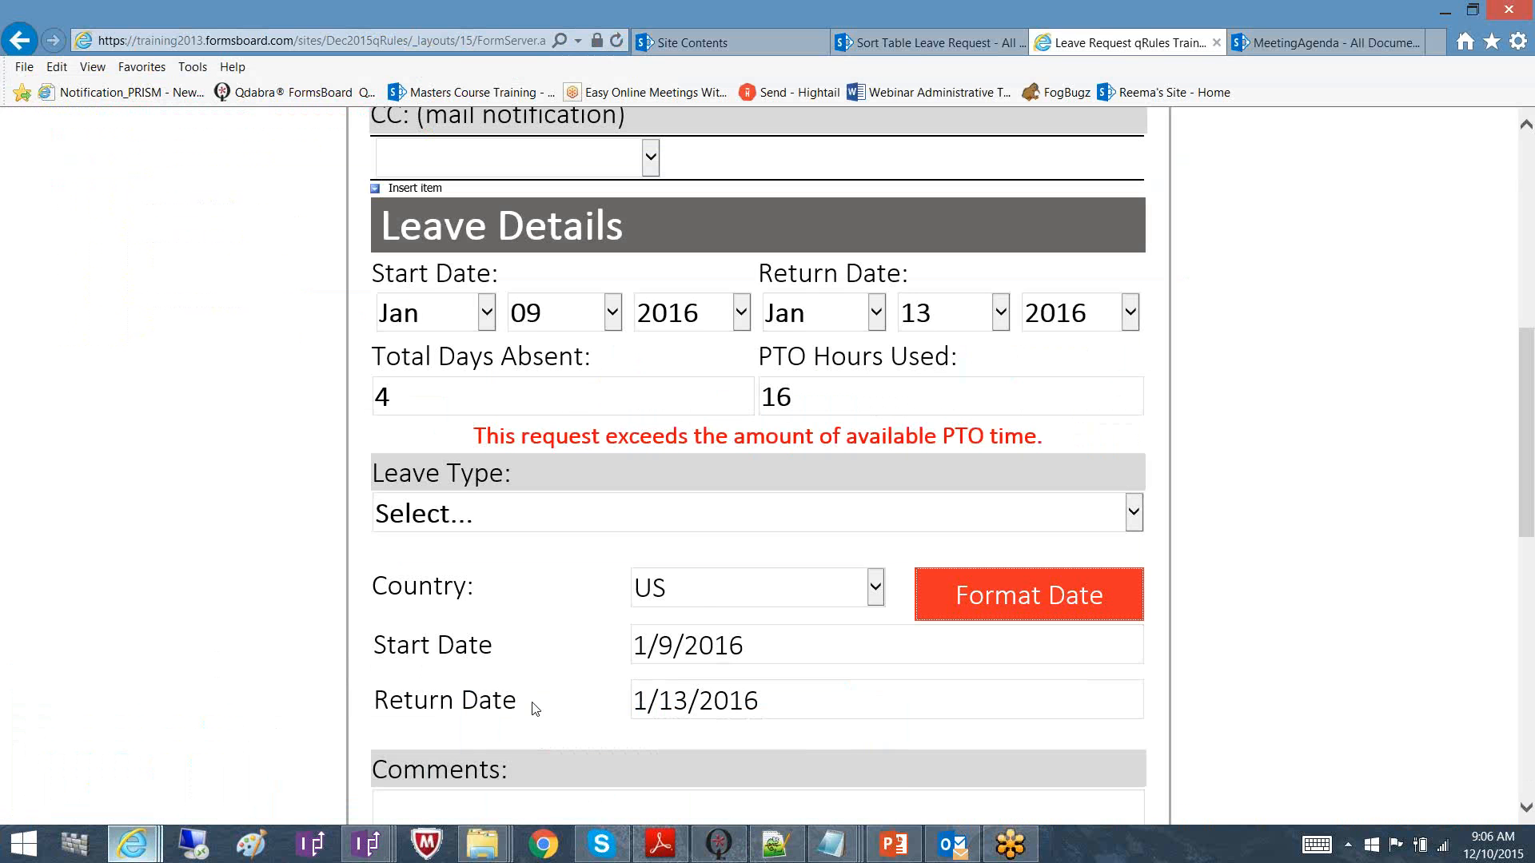
Format the leave dates for Japan, then bring up Japan's yyyy-MMMM-dddd entry in DateFormat.xml
click(714, 596)
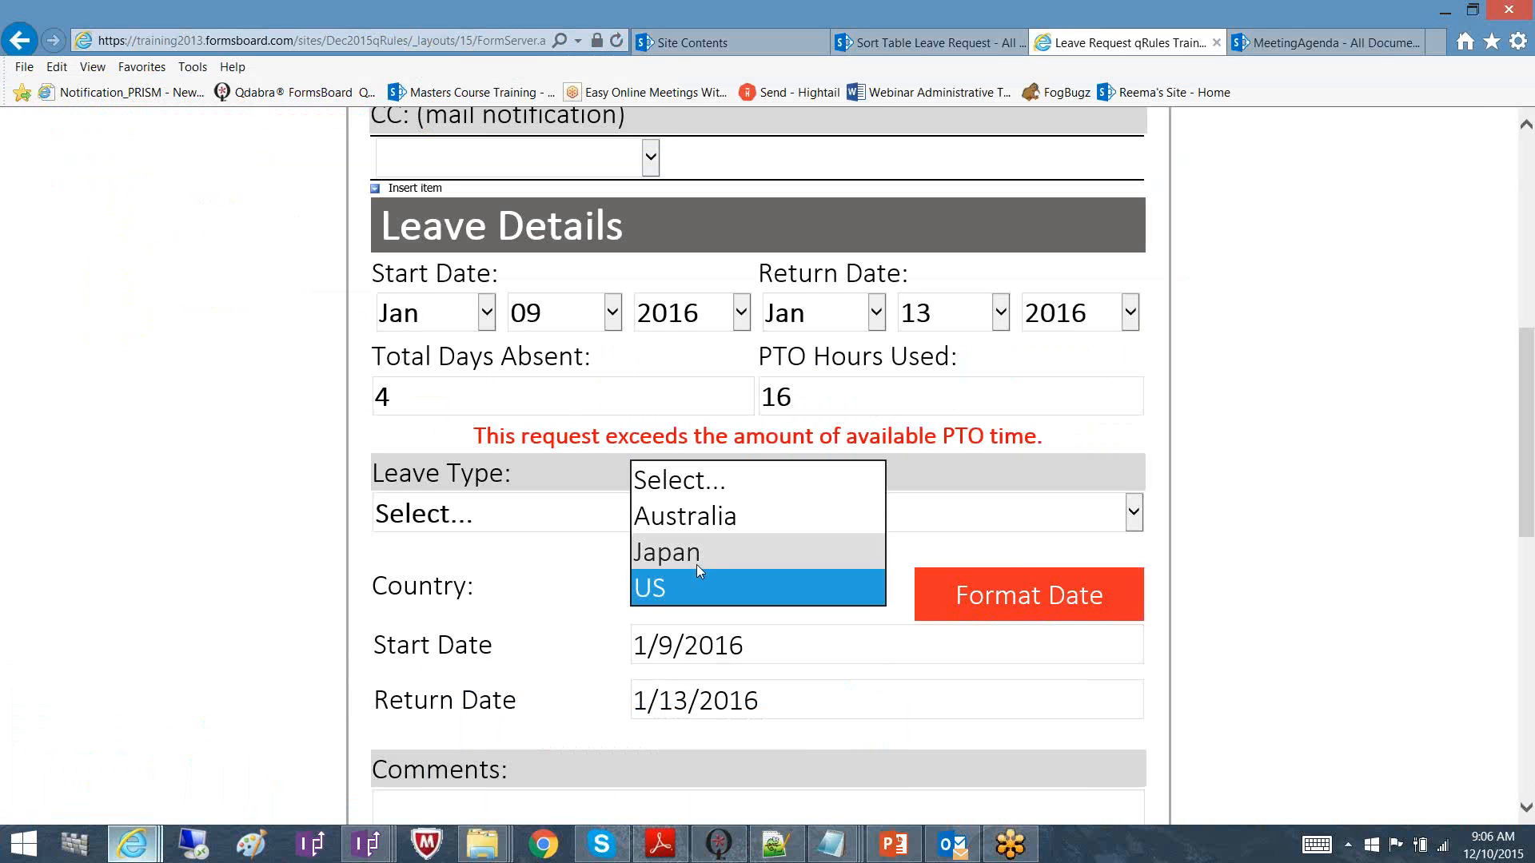
click(697, 564)
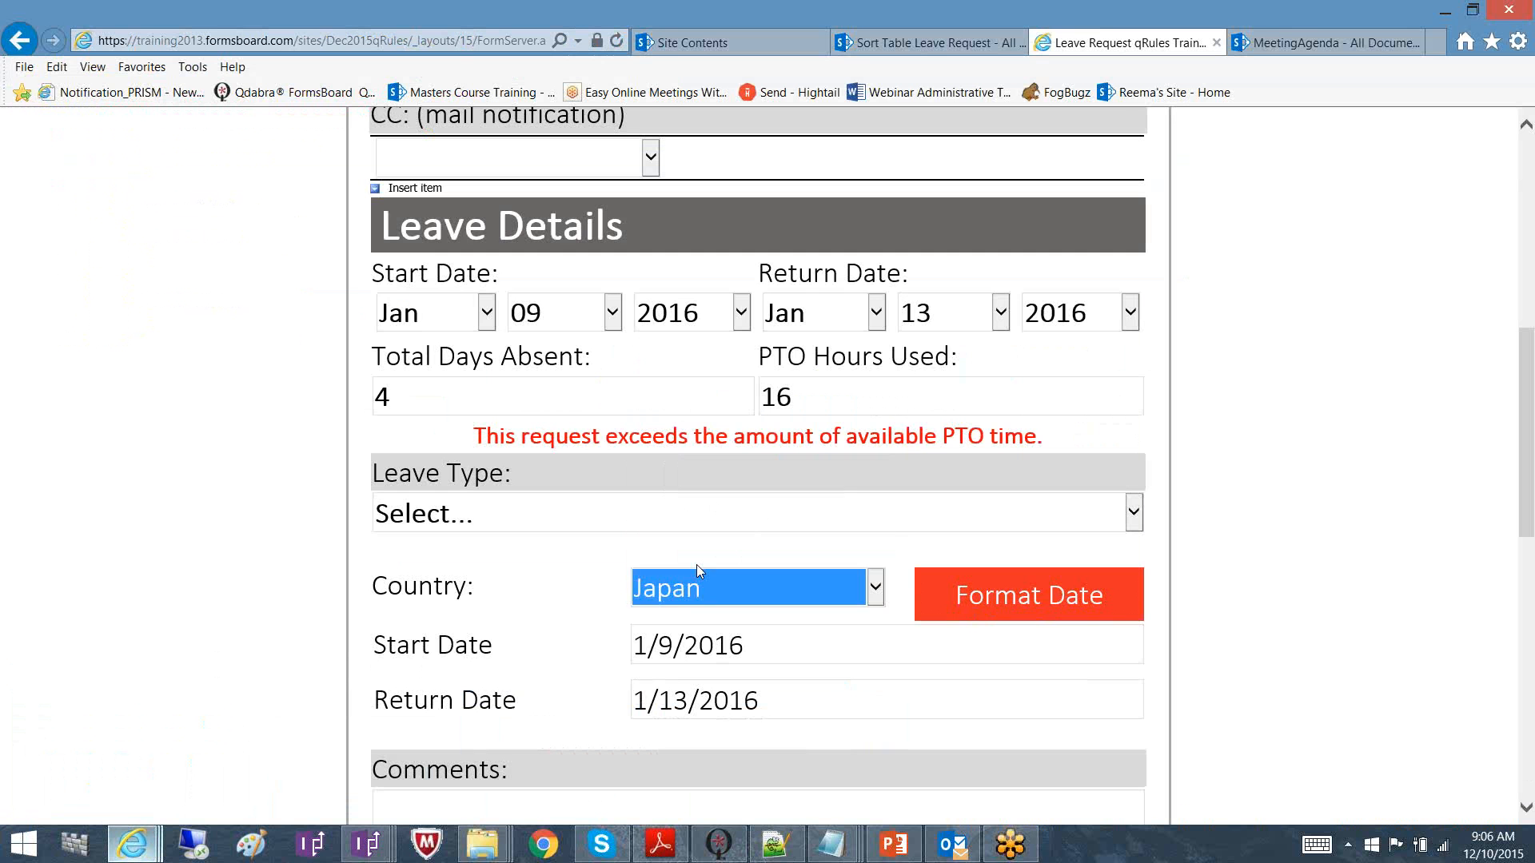
click(1083, 596)
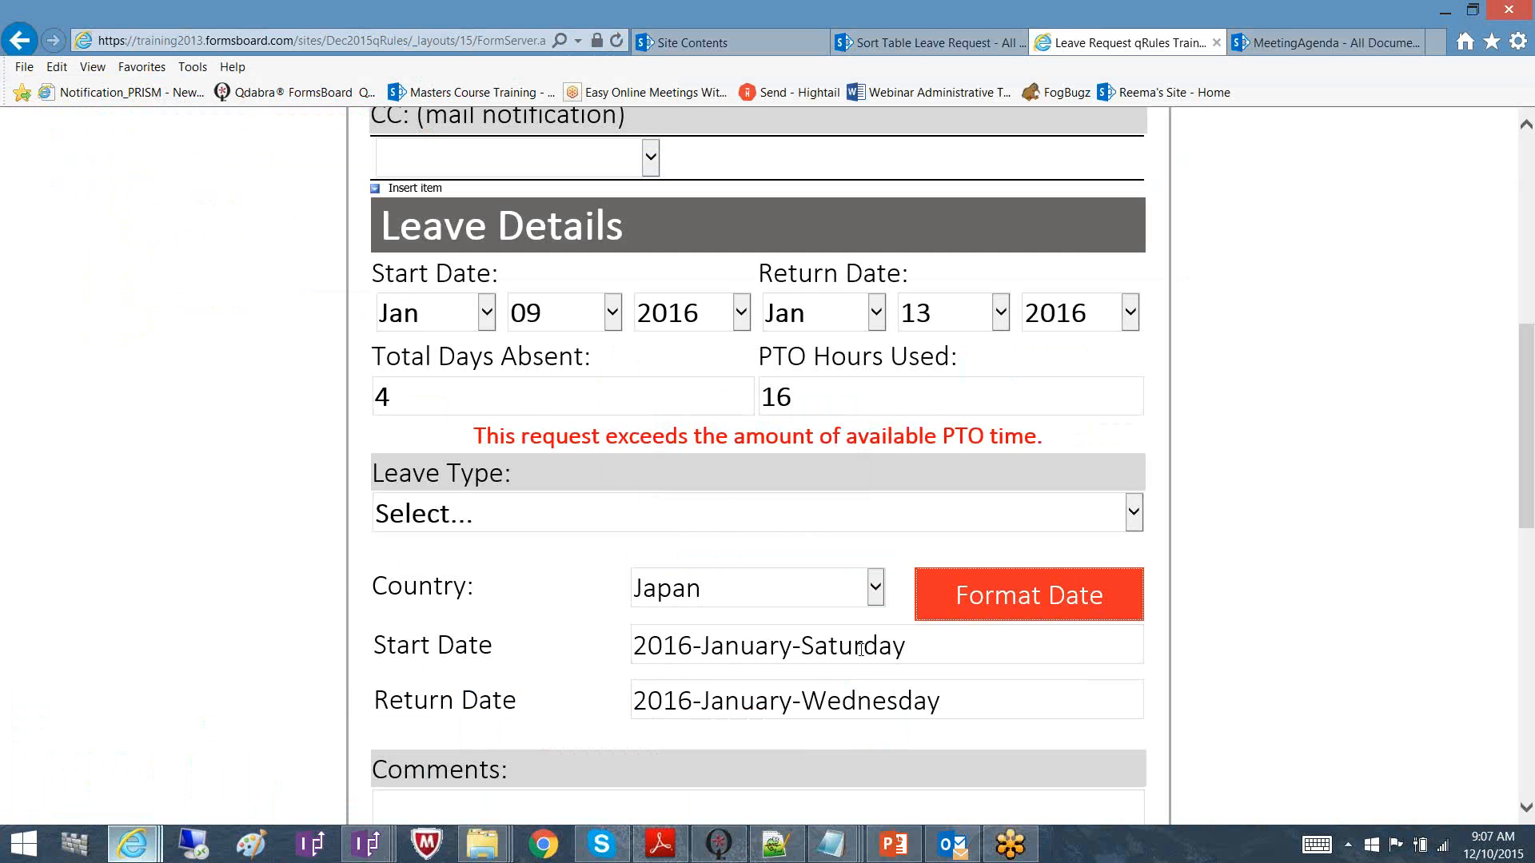
click(1015, 857)
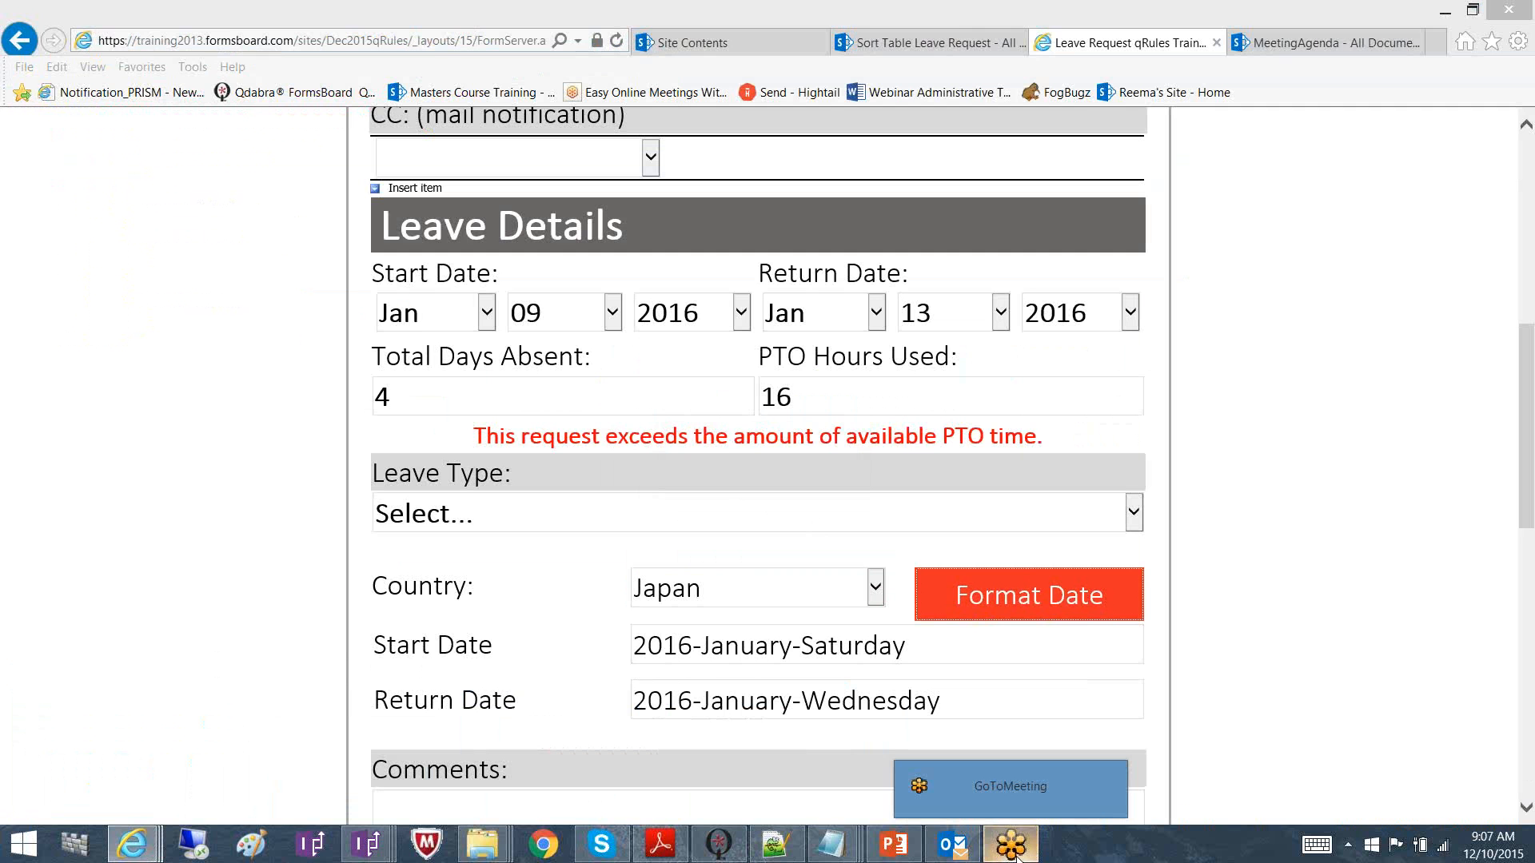
click(824, 846)
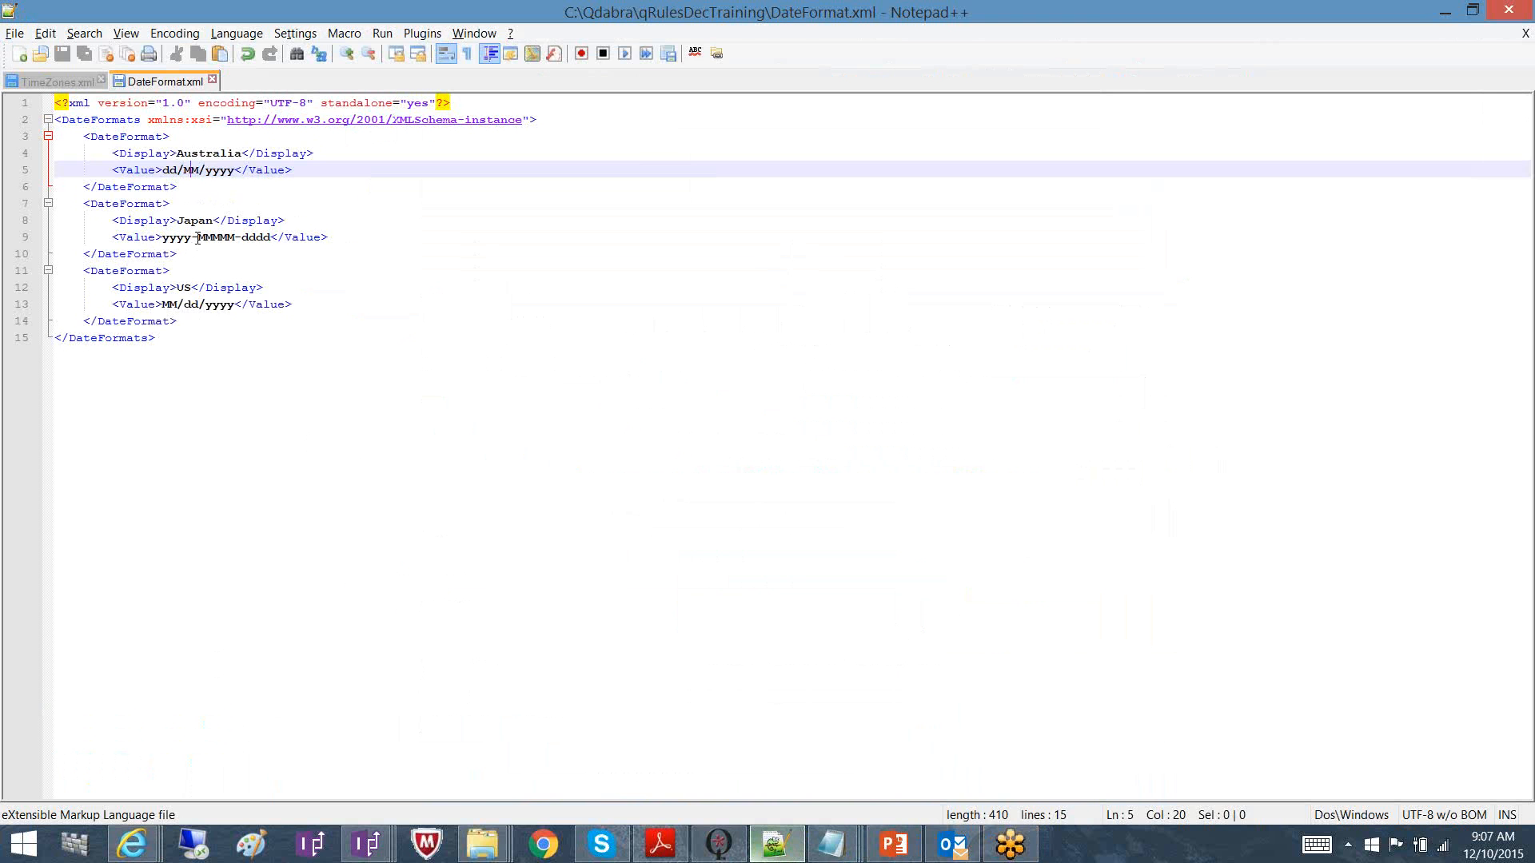
Highlight the month and dddd weekday parts of Japan's pattern, then return to the Leave Request design
drag(198, 237, 233, 236)
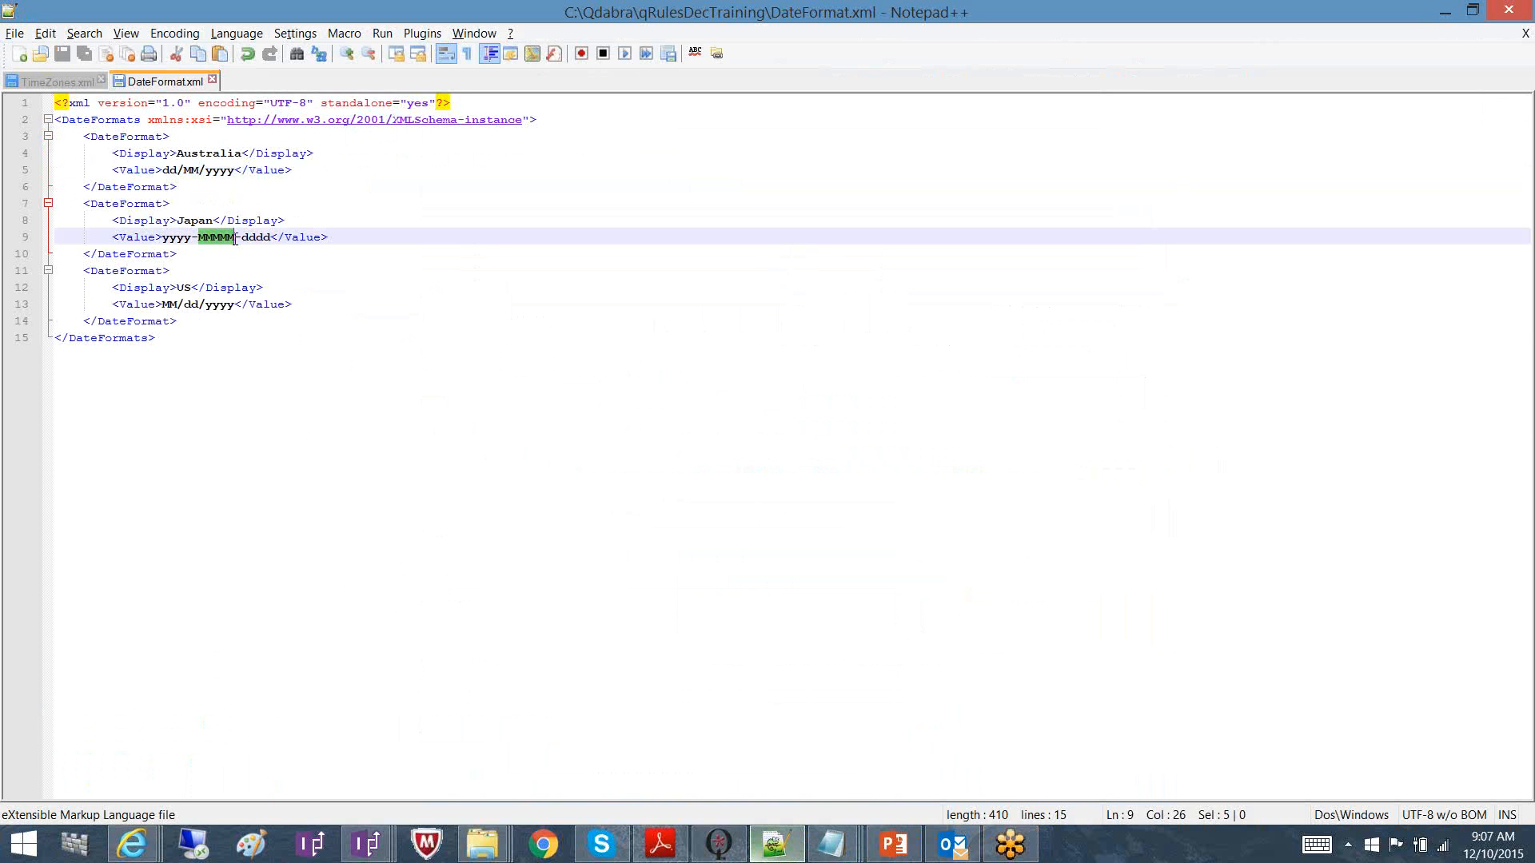
drag(243, 238, 272, 237)
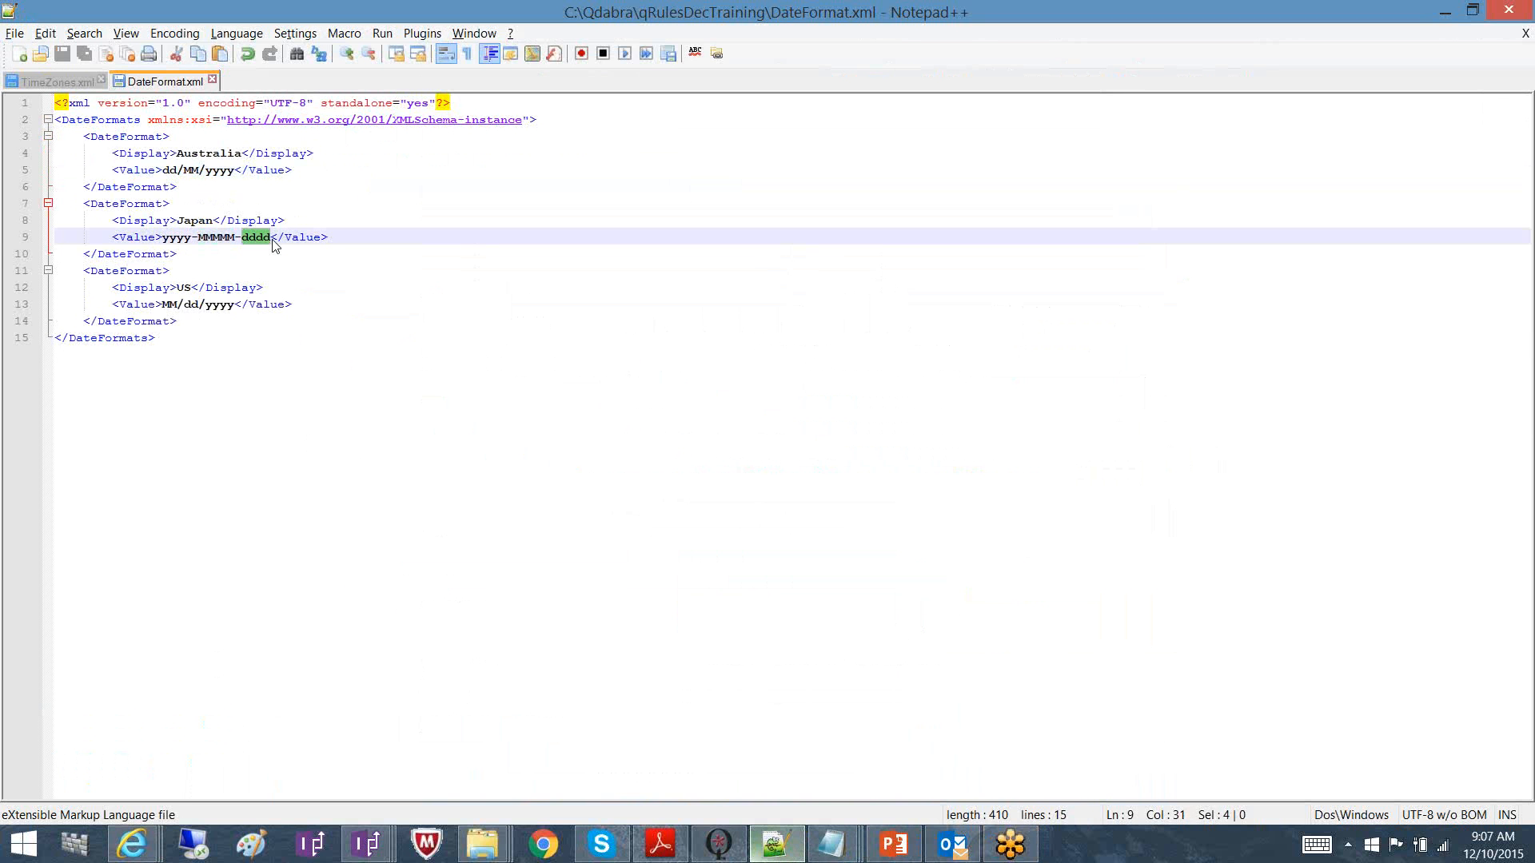
key(Down)
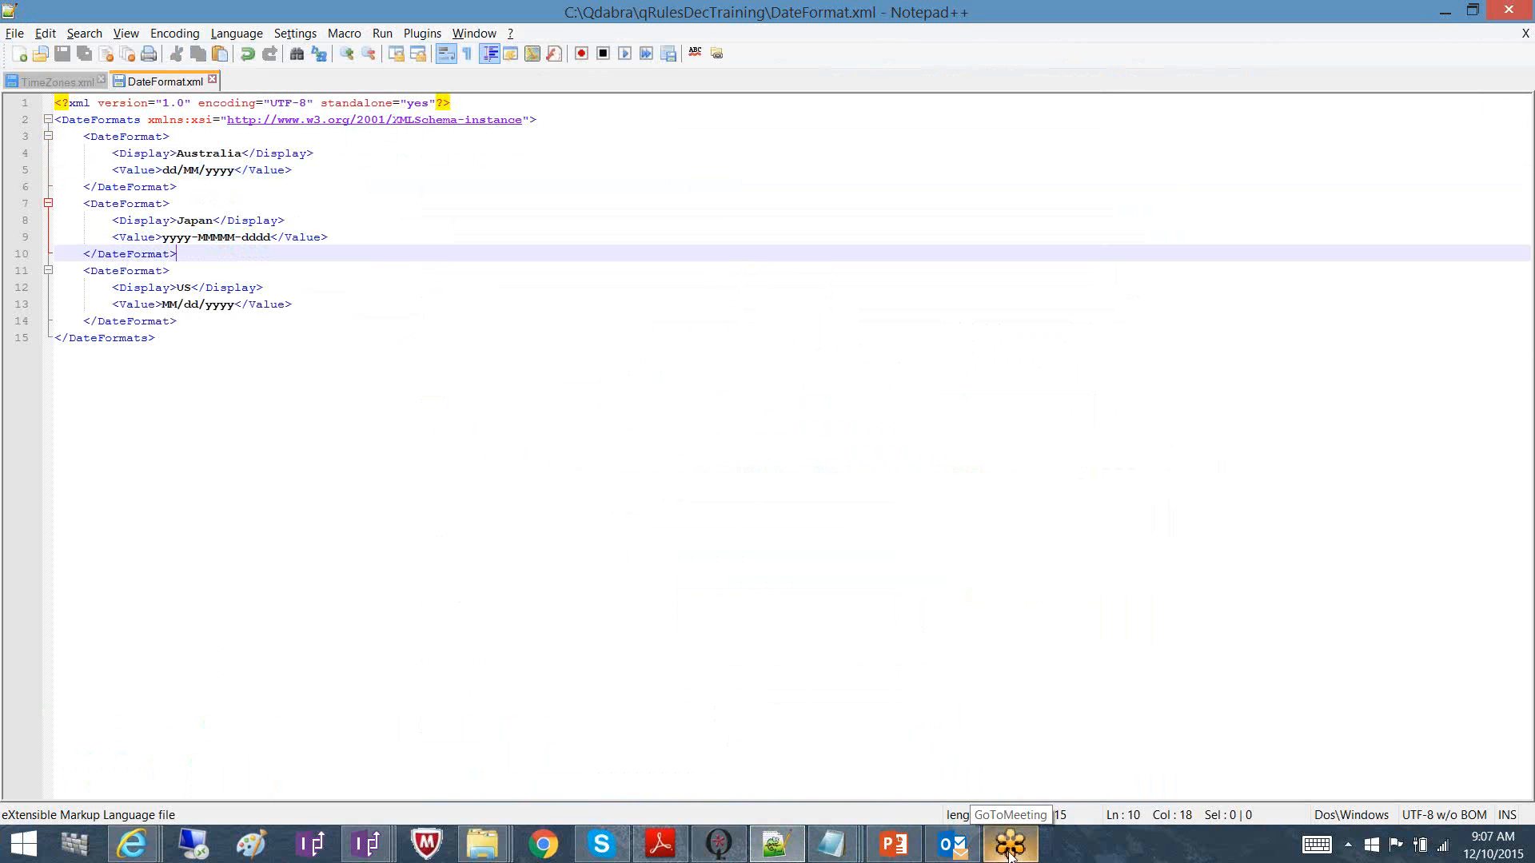
click(367, 844)
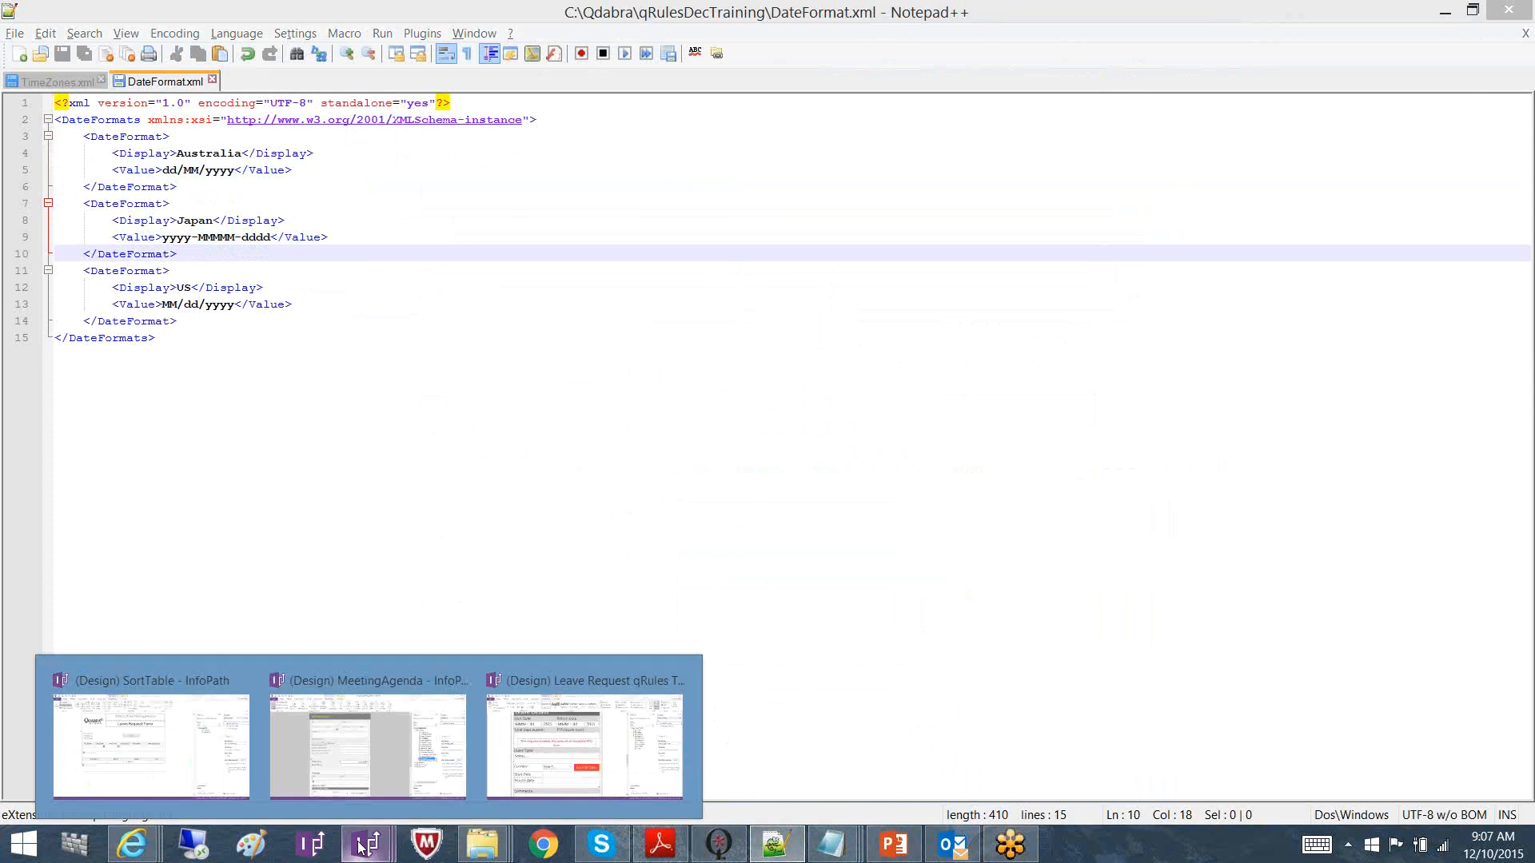
click(522, 783)
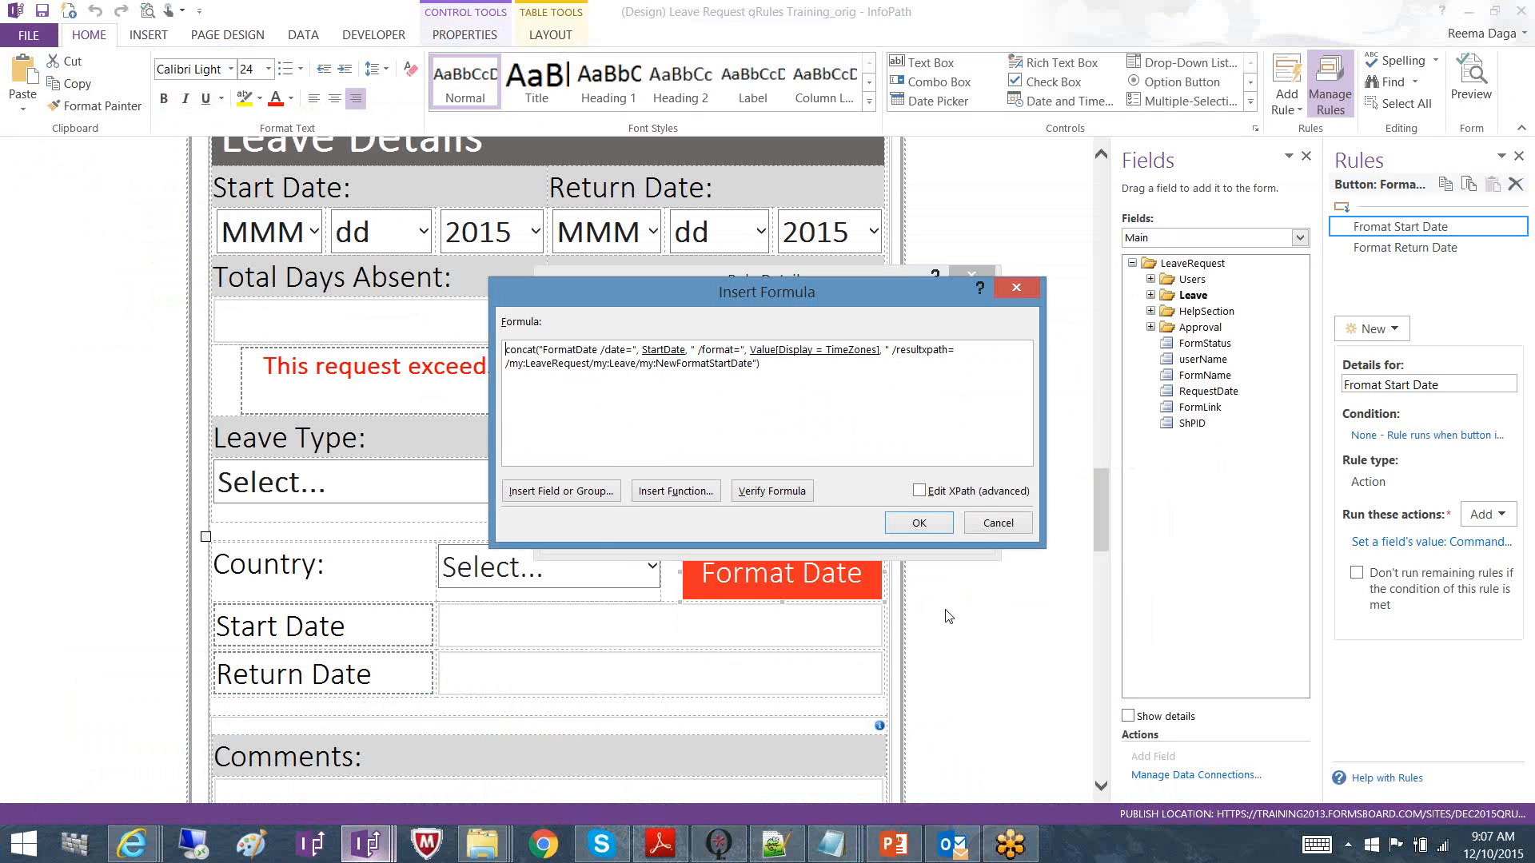
Cancel the Format Start Date rule's Insert Formula and Rule Details dialogs without changes
click(1009, 847)
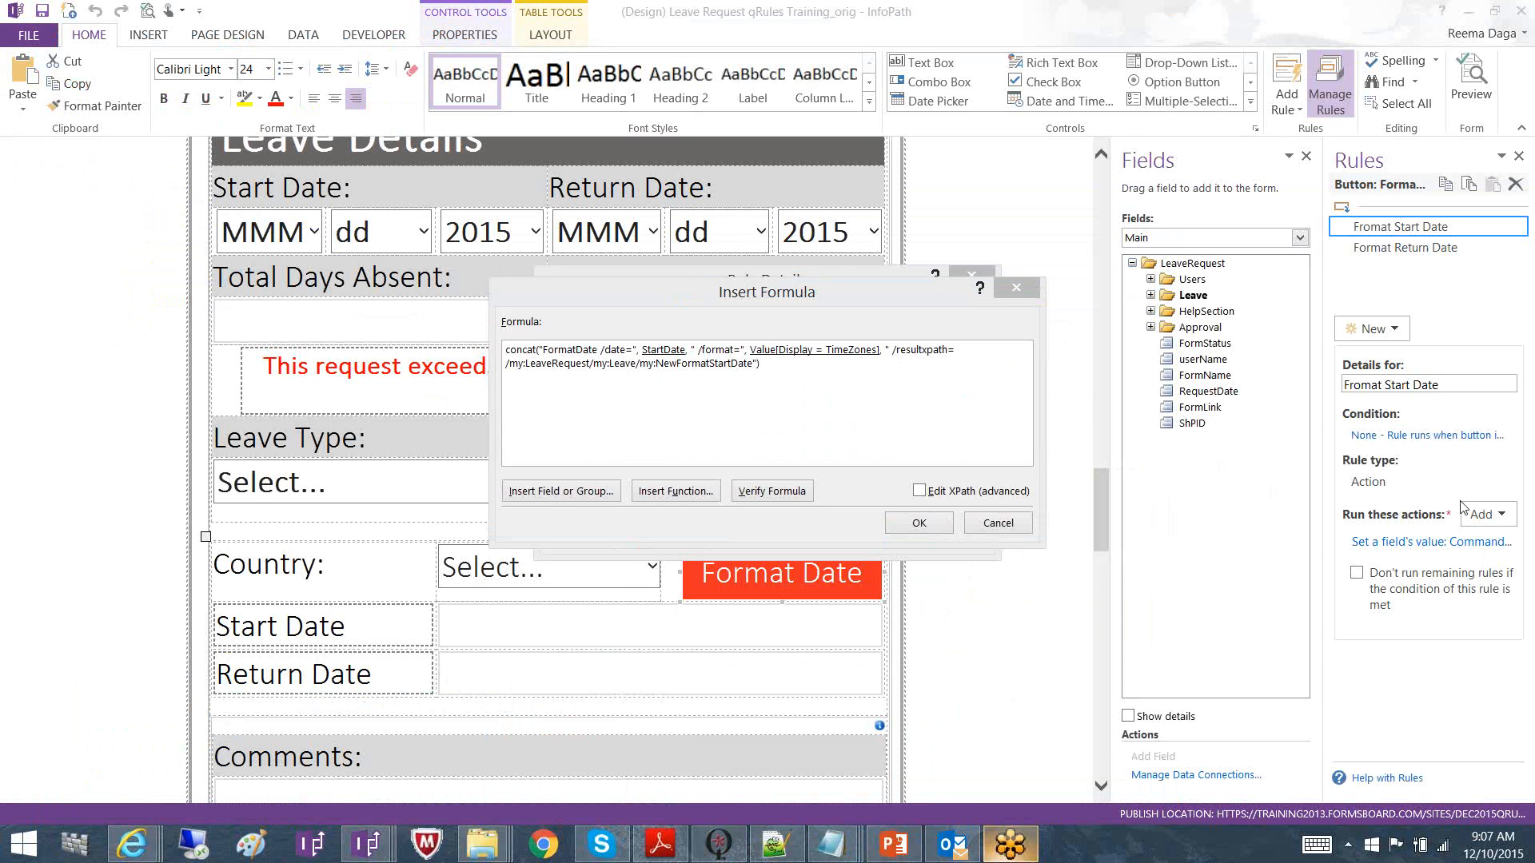
click(998, 523)
click(953, 531)
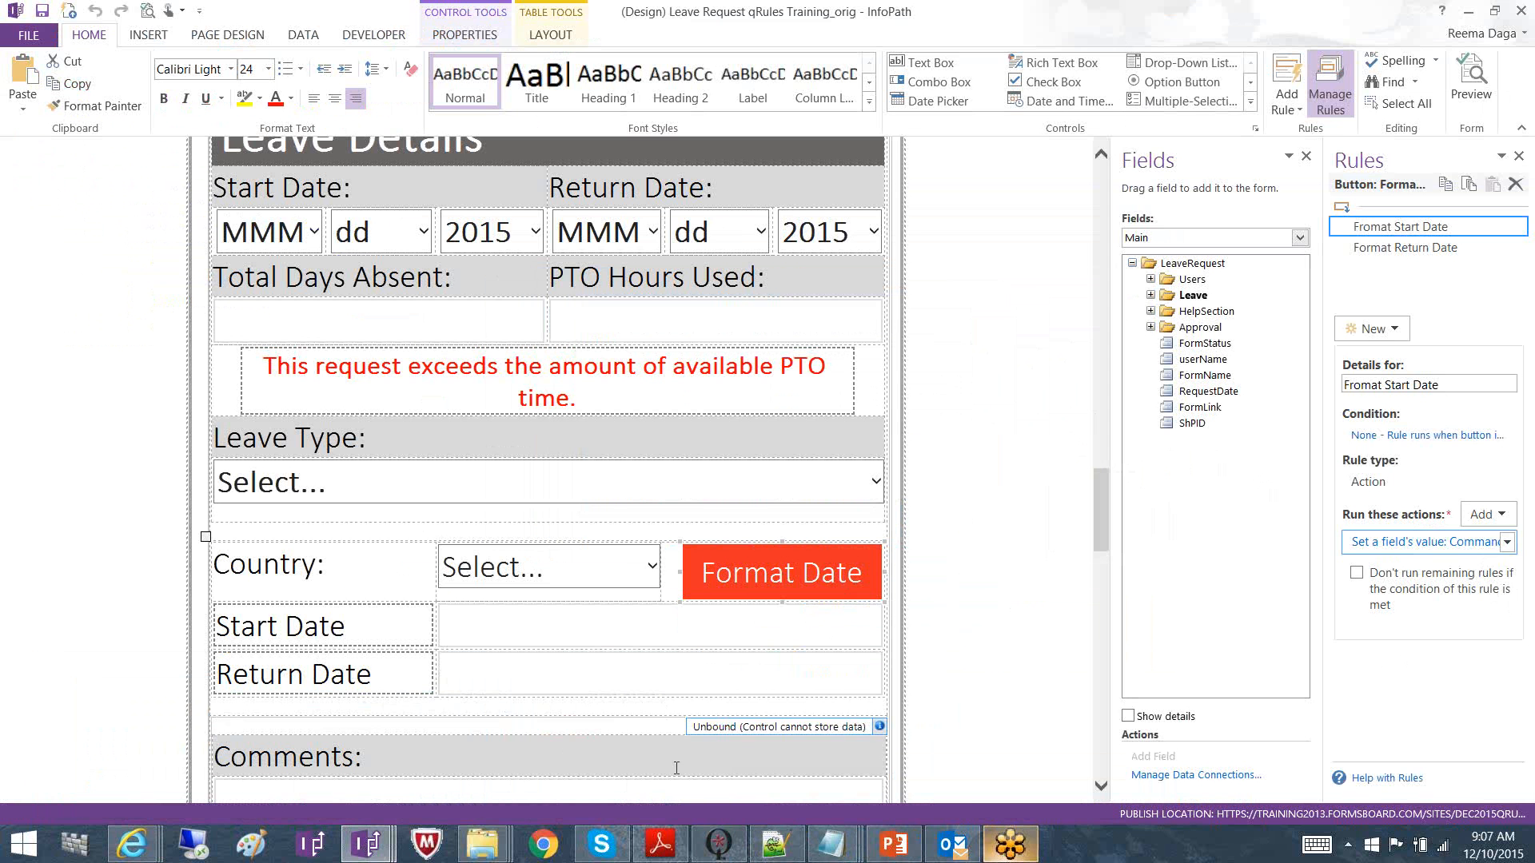
Go to the MeetingAgenda library in Internet Explorer and start a new Meeting Agenda form
click(369, 846)
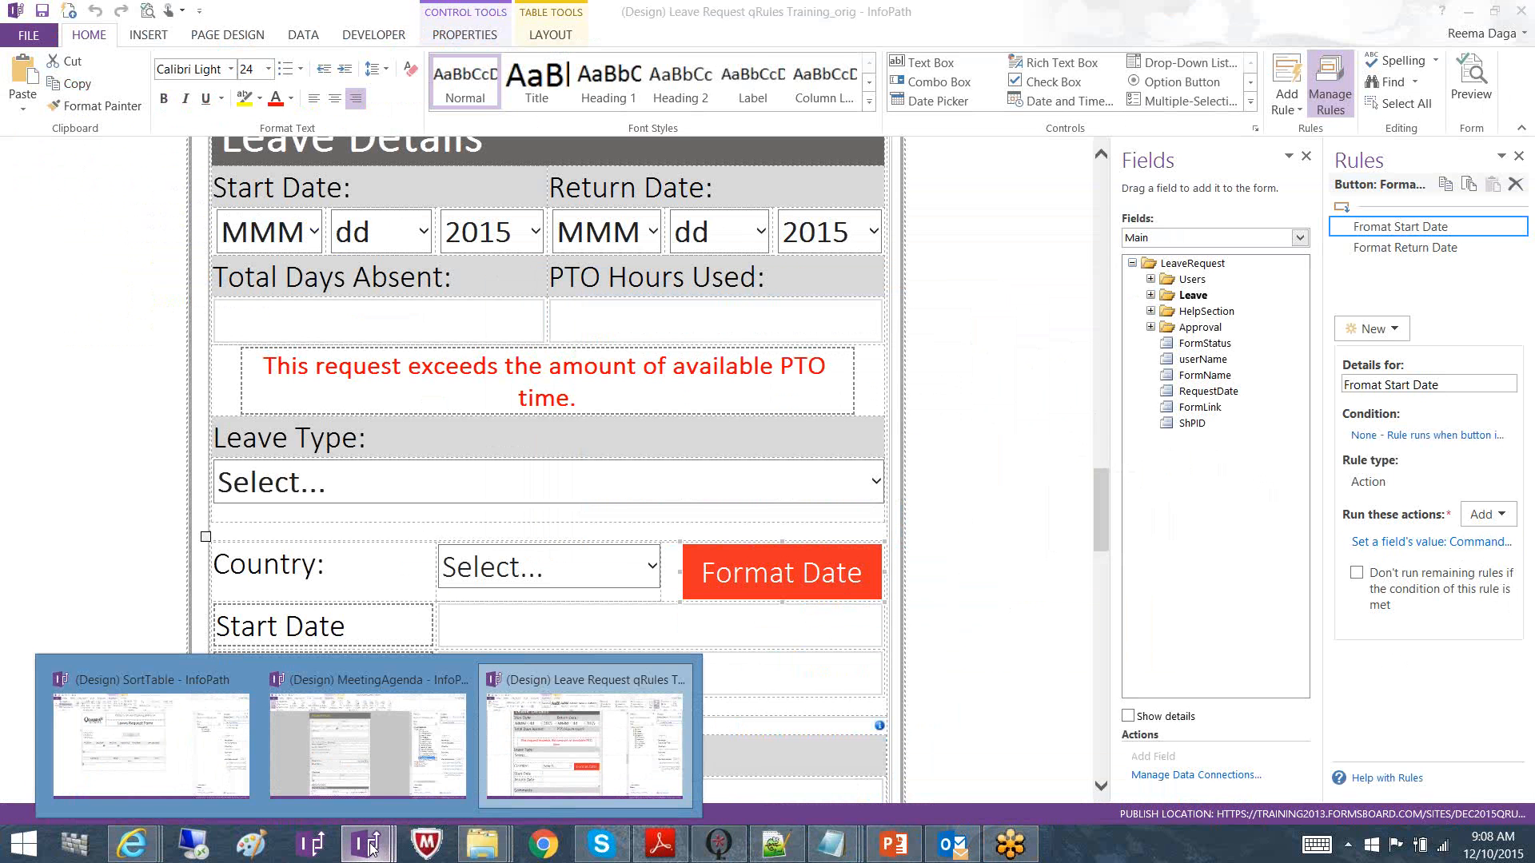
mouse_move(132, 844)
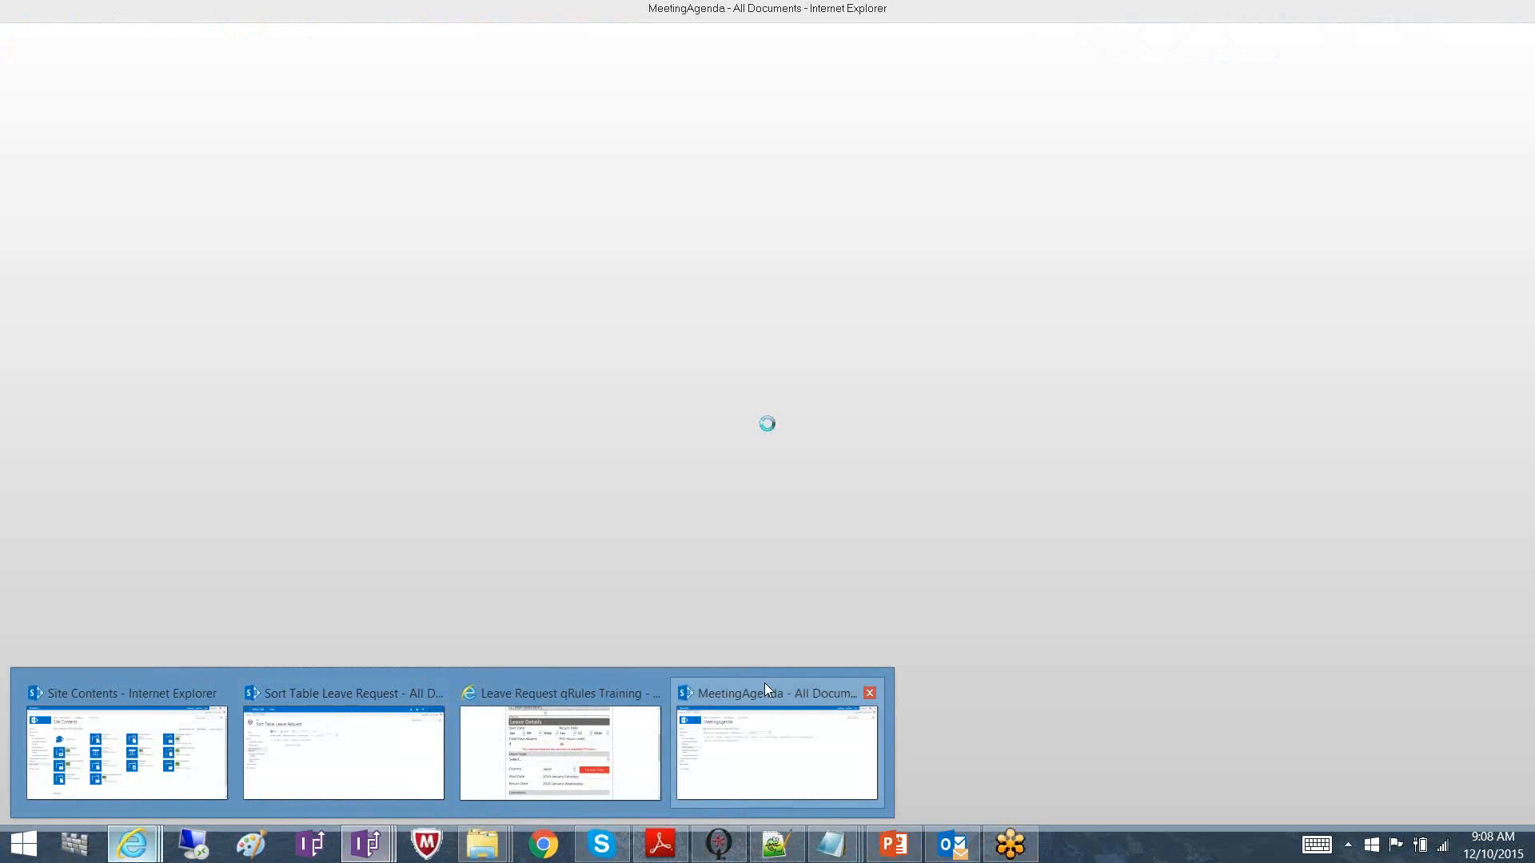
click(764, 687)
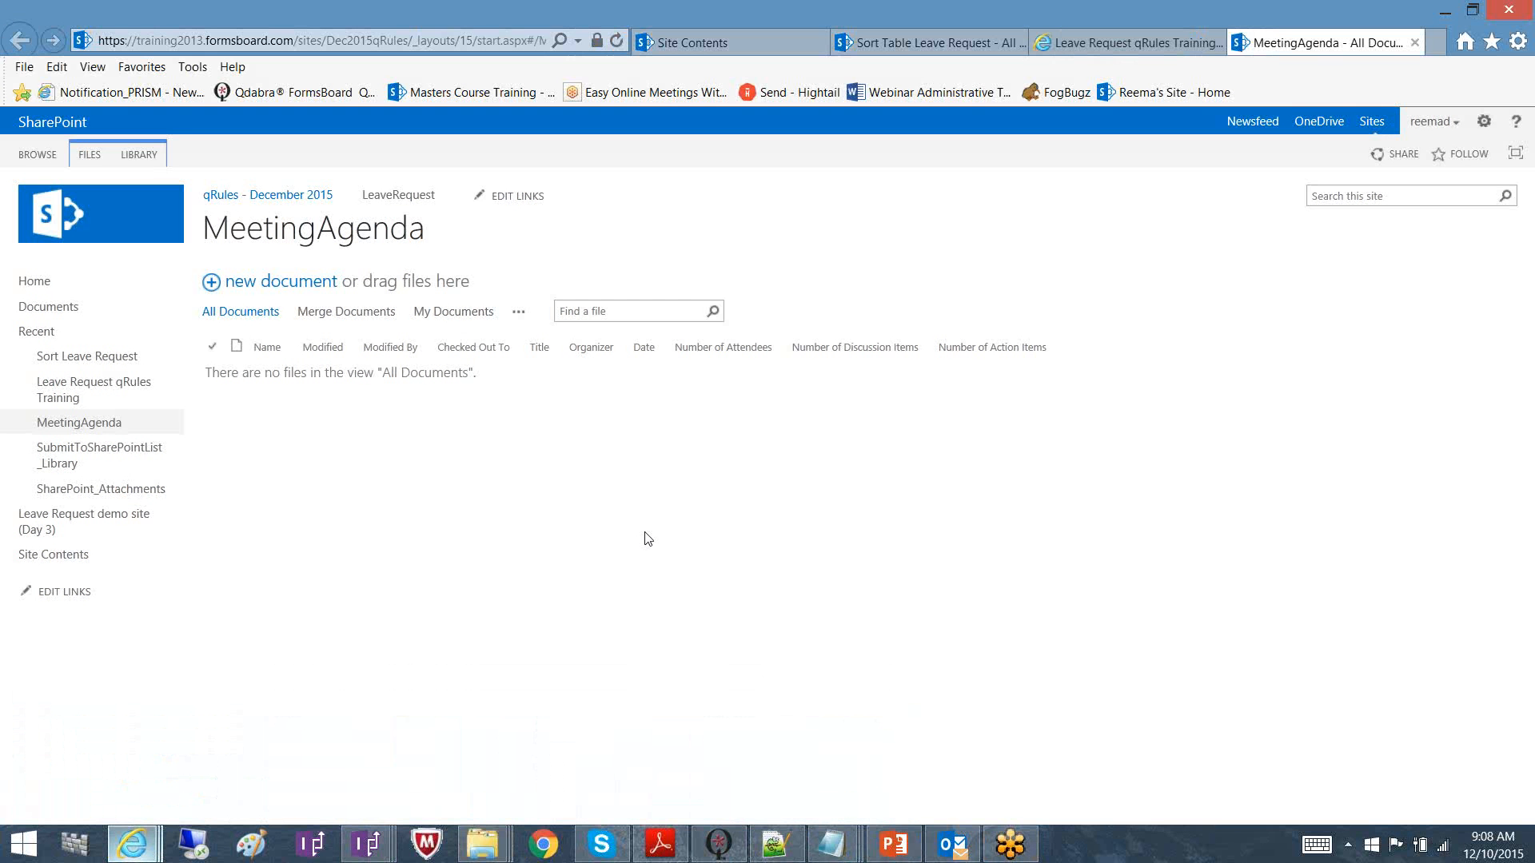
click(1482, 28)
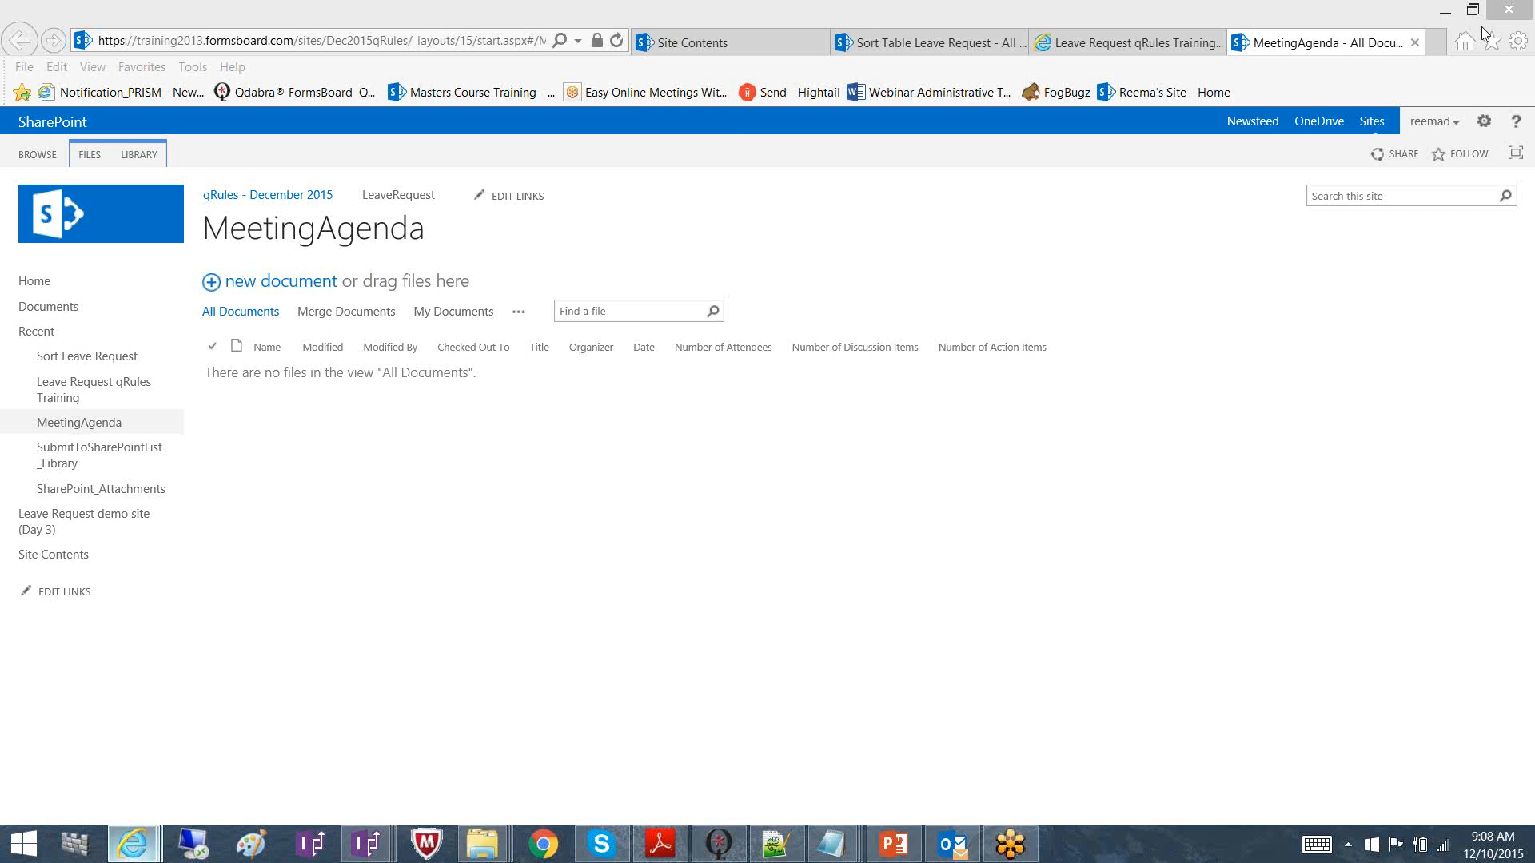
click(1481, 26)
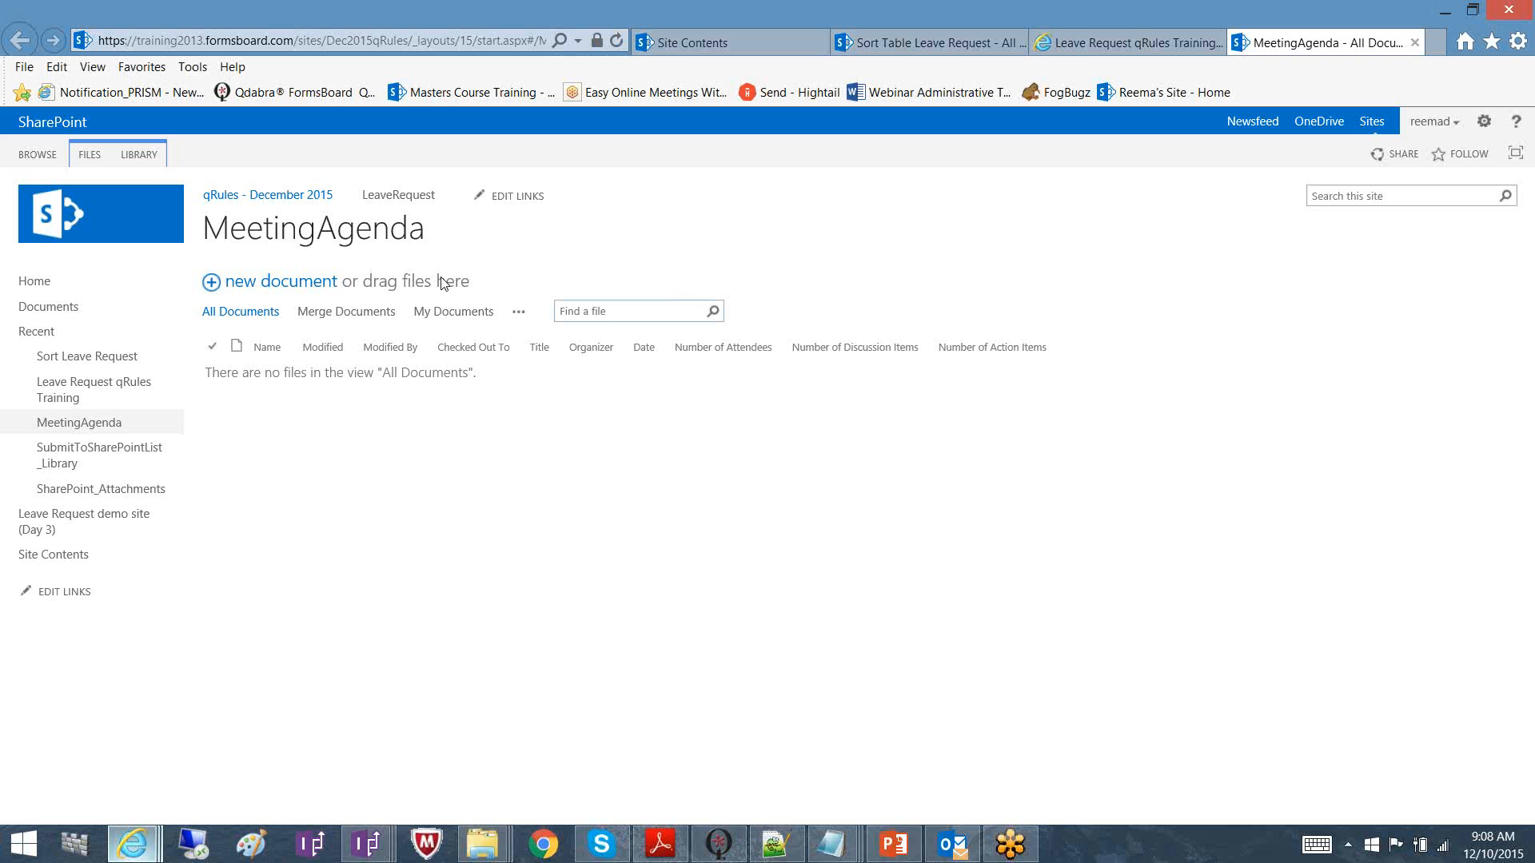
click(282, 284)
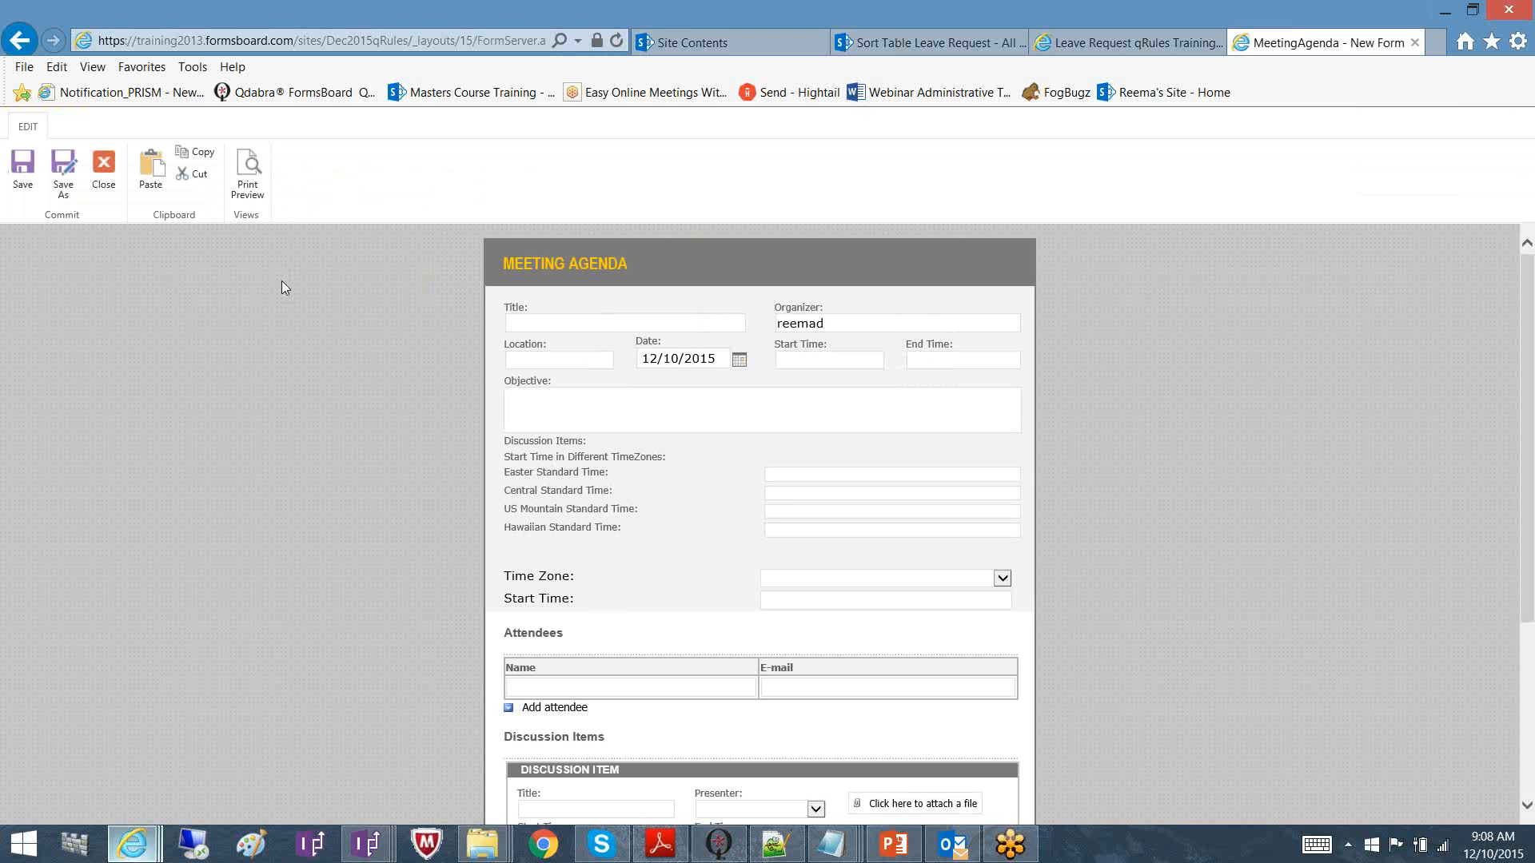
Enter a 10PM start time, giving 1:00 AM Eastern, 12:00 AM Central, 11:00 PM Mountain, 8:00 PM Hawaiian
click(797, 362)
text(10PM)
click(827, 463)
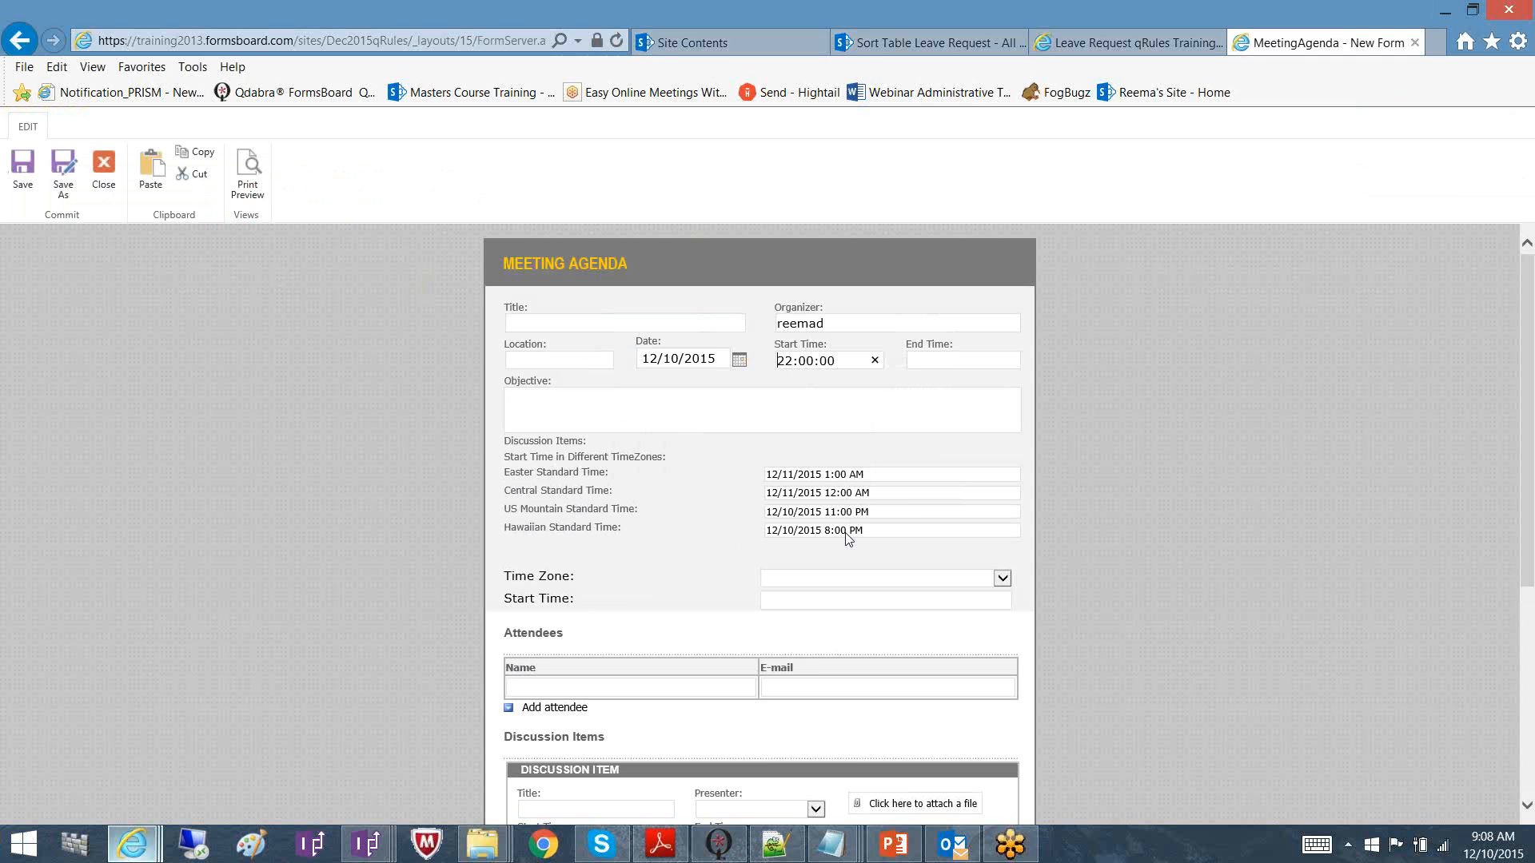
click(846, 584)
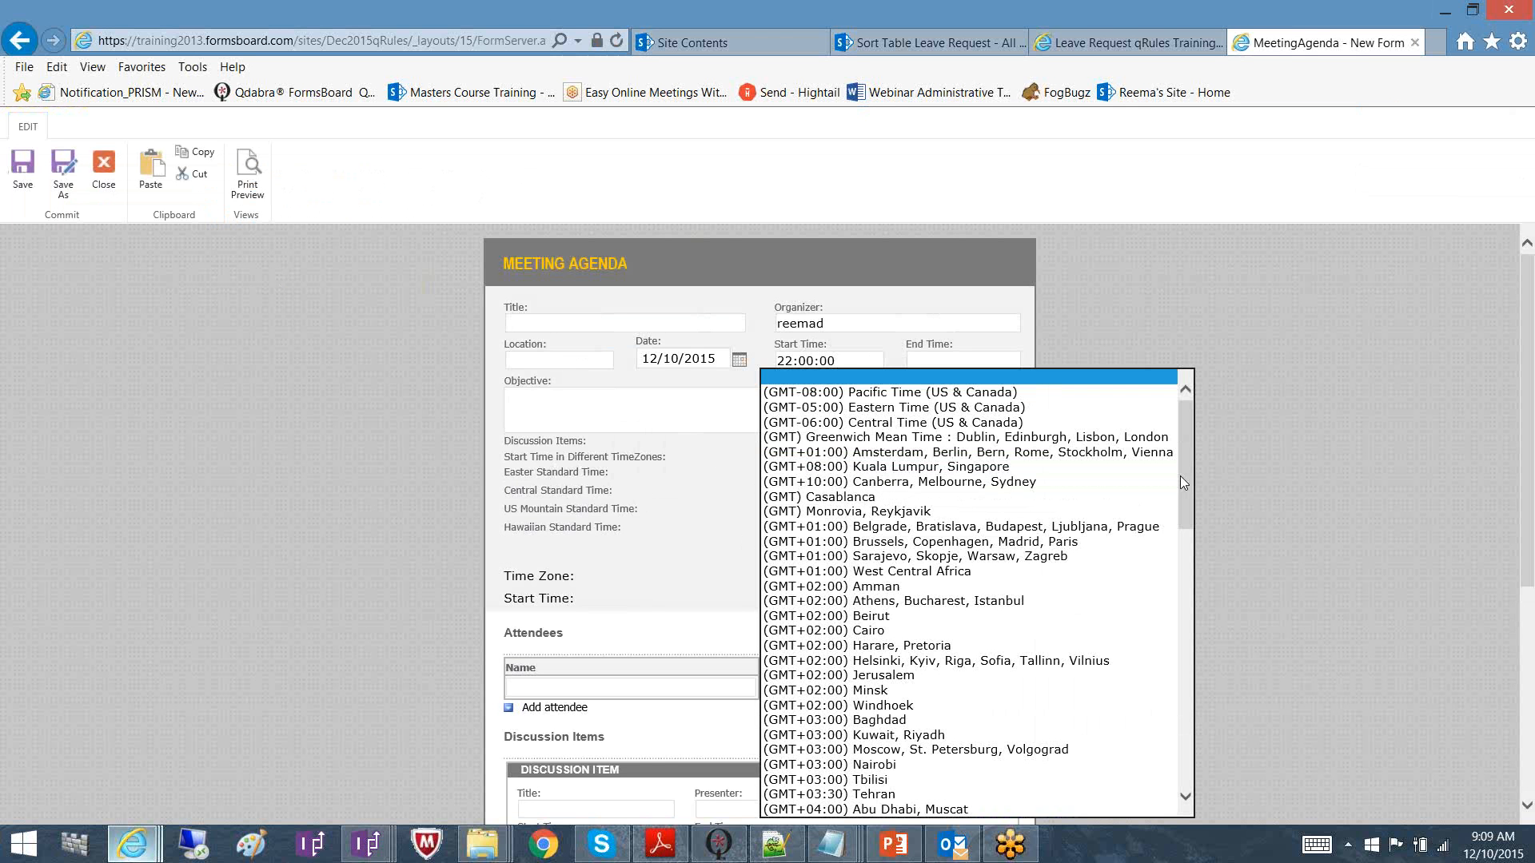
mouse_move(1183, 476)
mouse_down()
mouse_move(1183, 510)
mouse_move(1183, 477)
mouse_up()
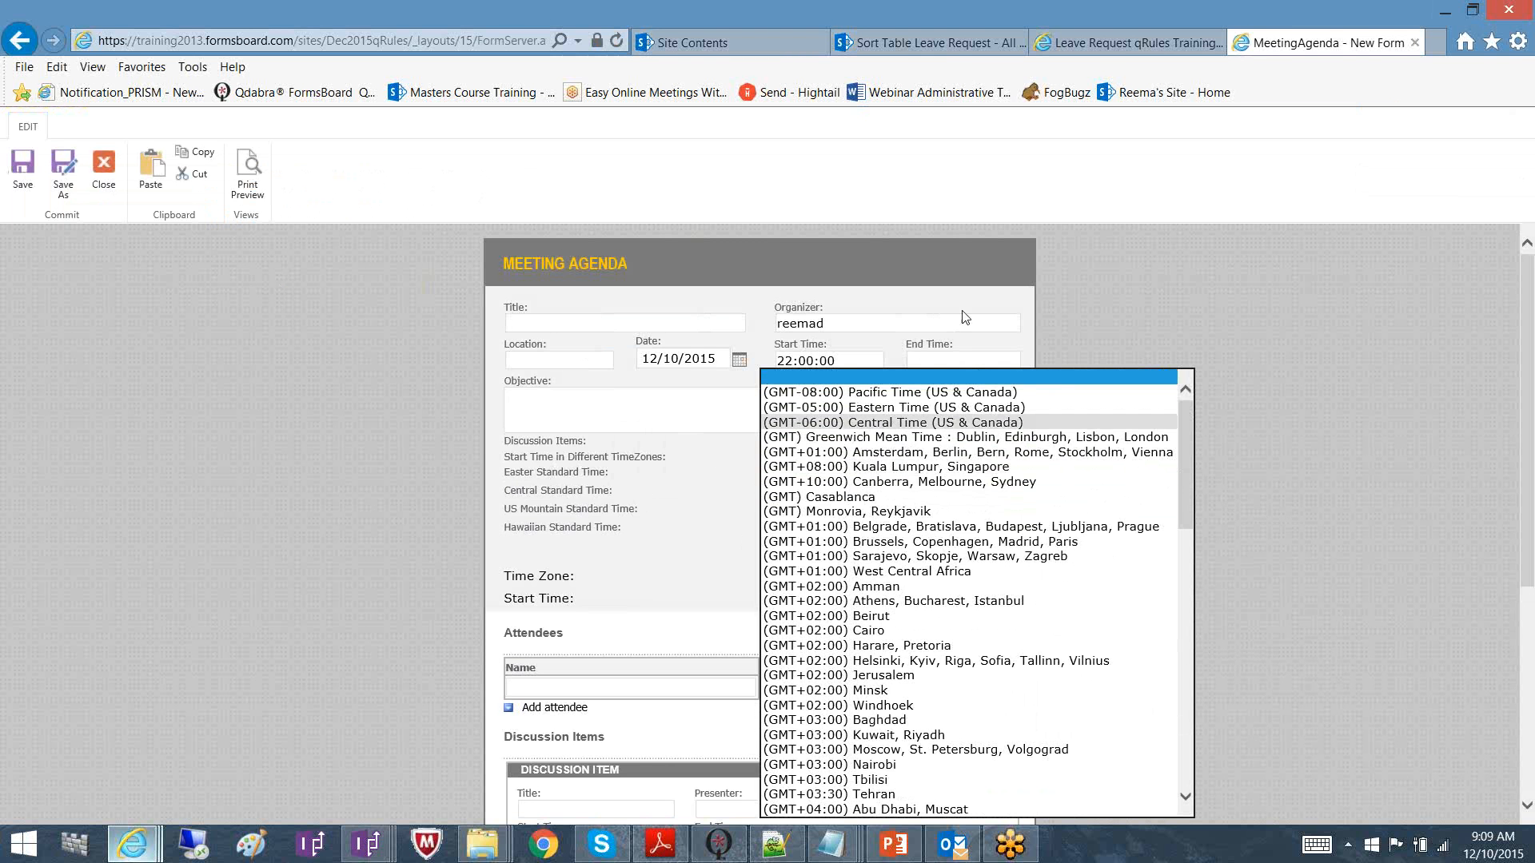
click(741, 457)
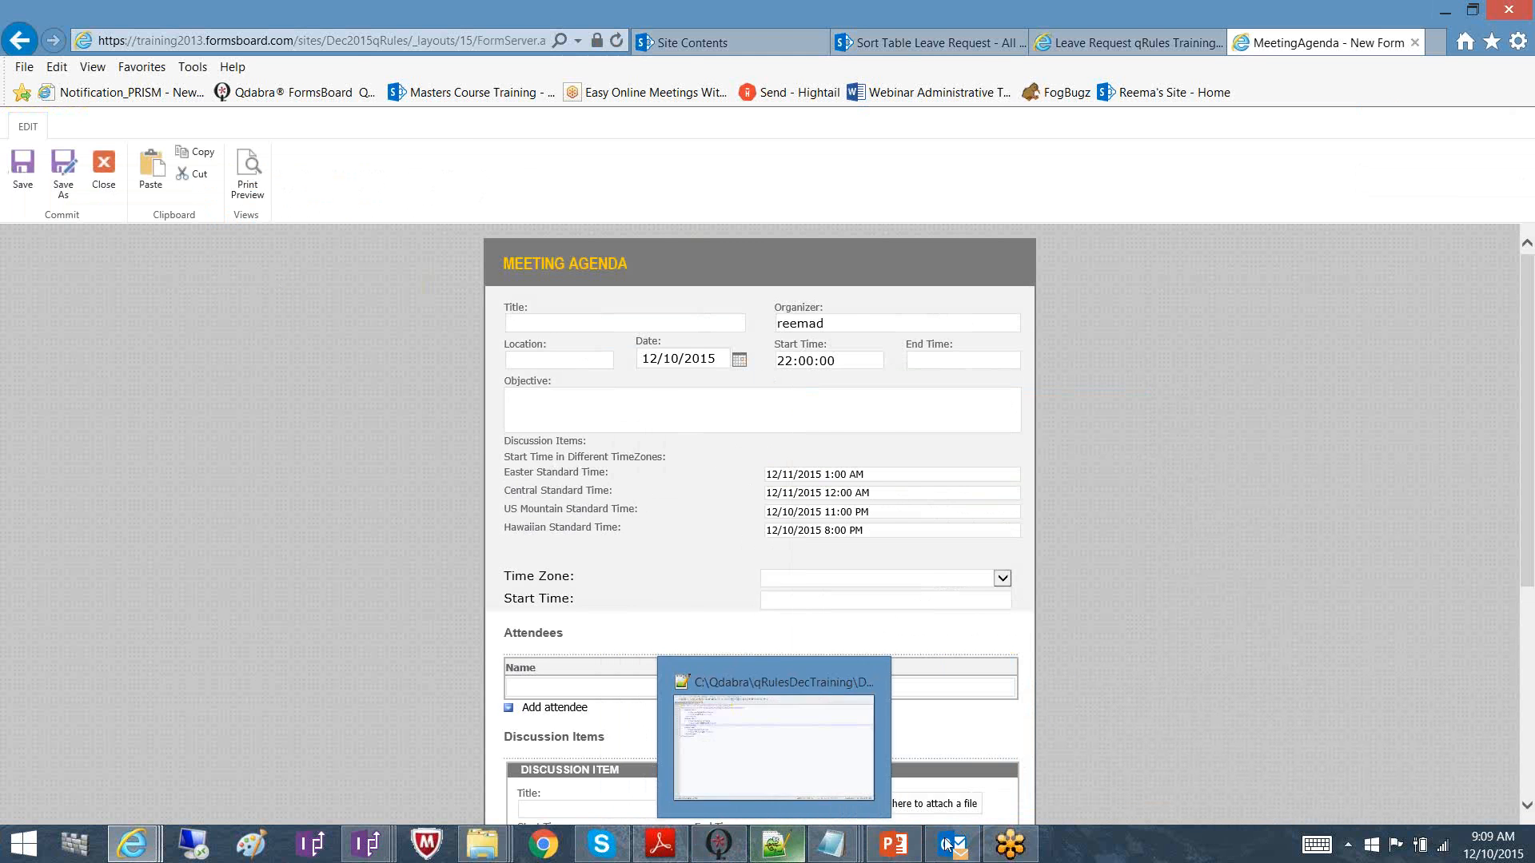
Present the ConvertTimeZone slide (slide 5) full screen in PowerPoint, then exit the show
click(896, 854)
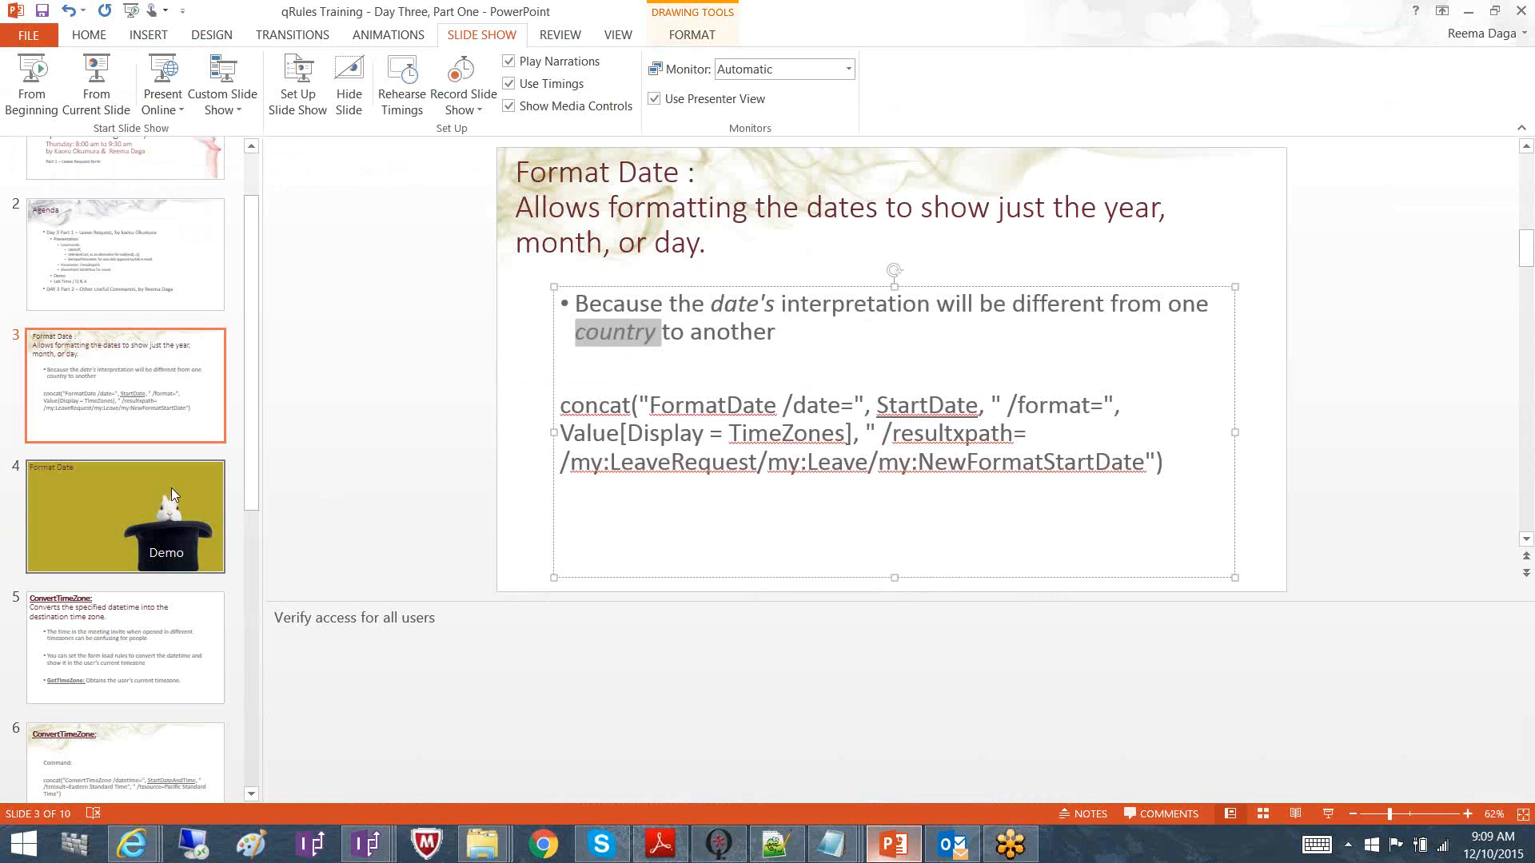
click(140, 642)
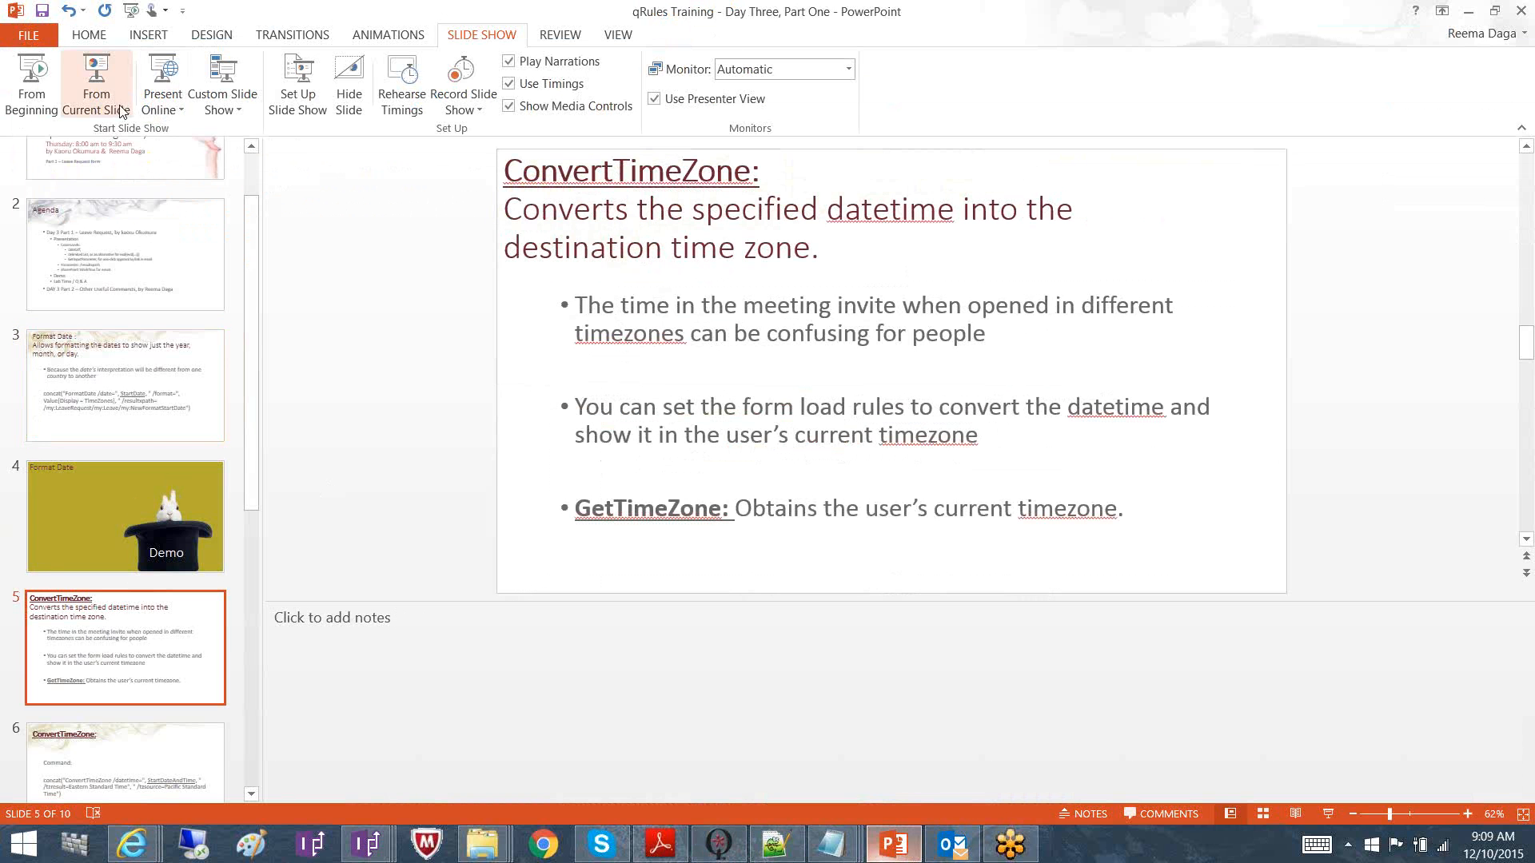
click(96, 84)
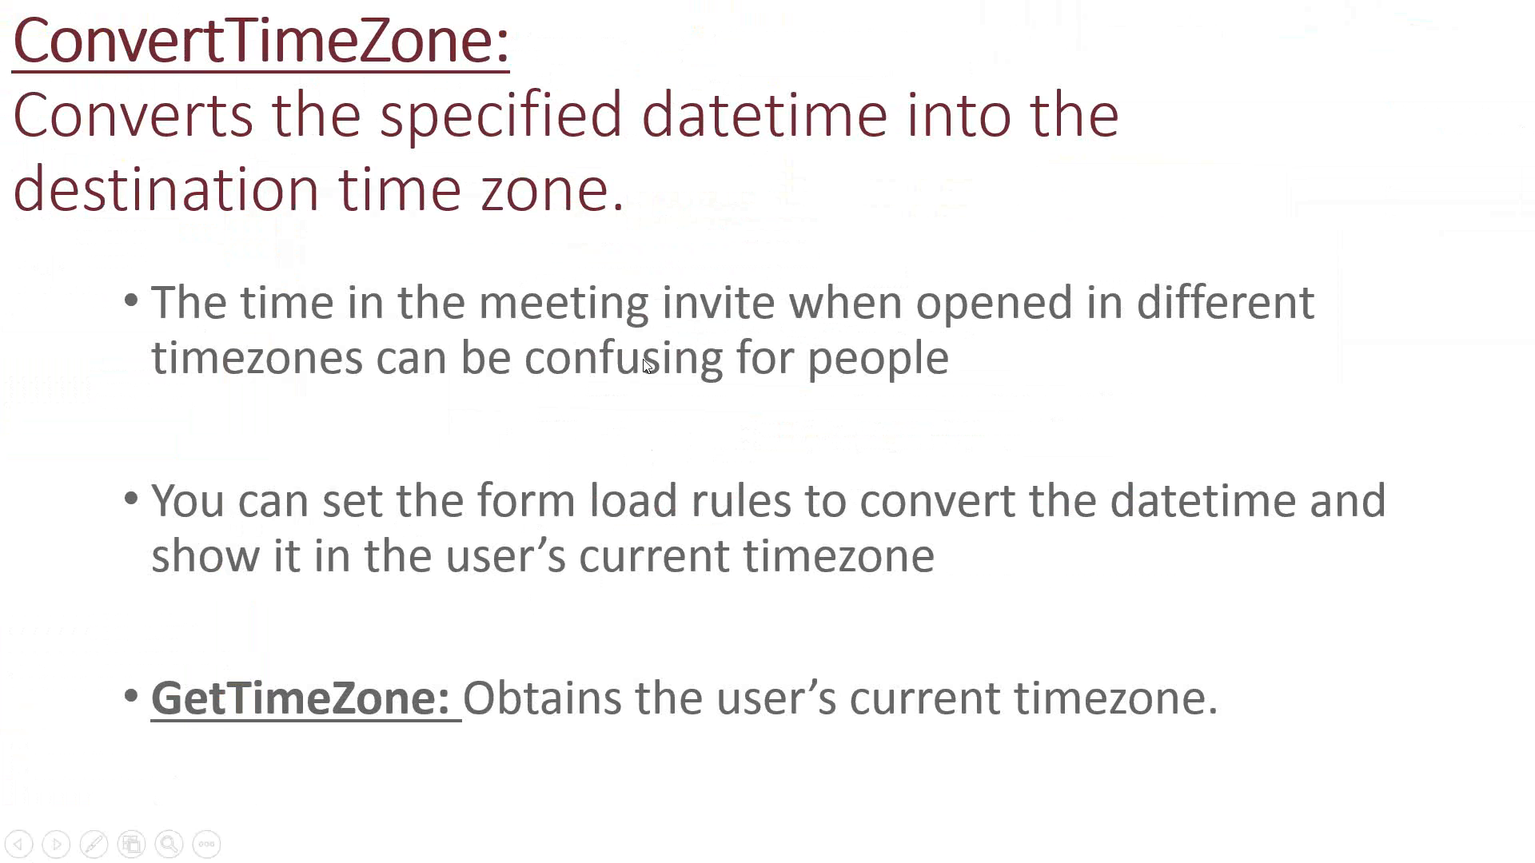
key(Escape)
Open the ConvertToEastern Command action's ConvertTimeZone formula in the MeetingAgenda design
mouse_move(379, 852)
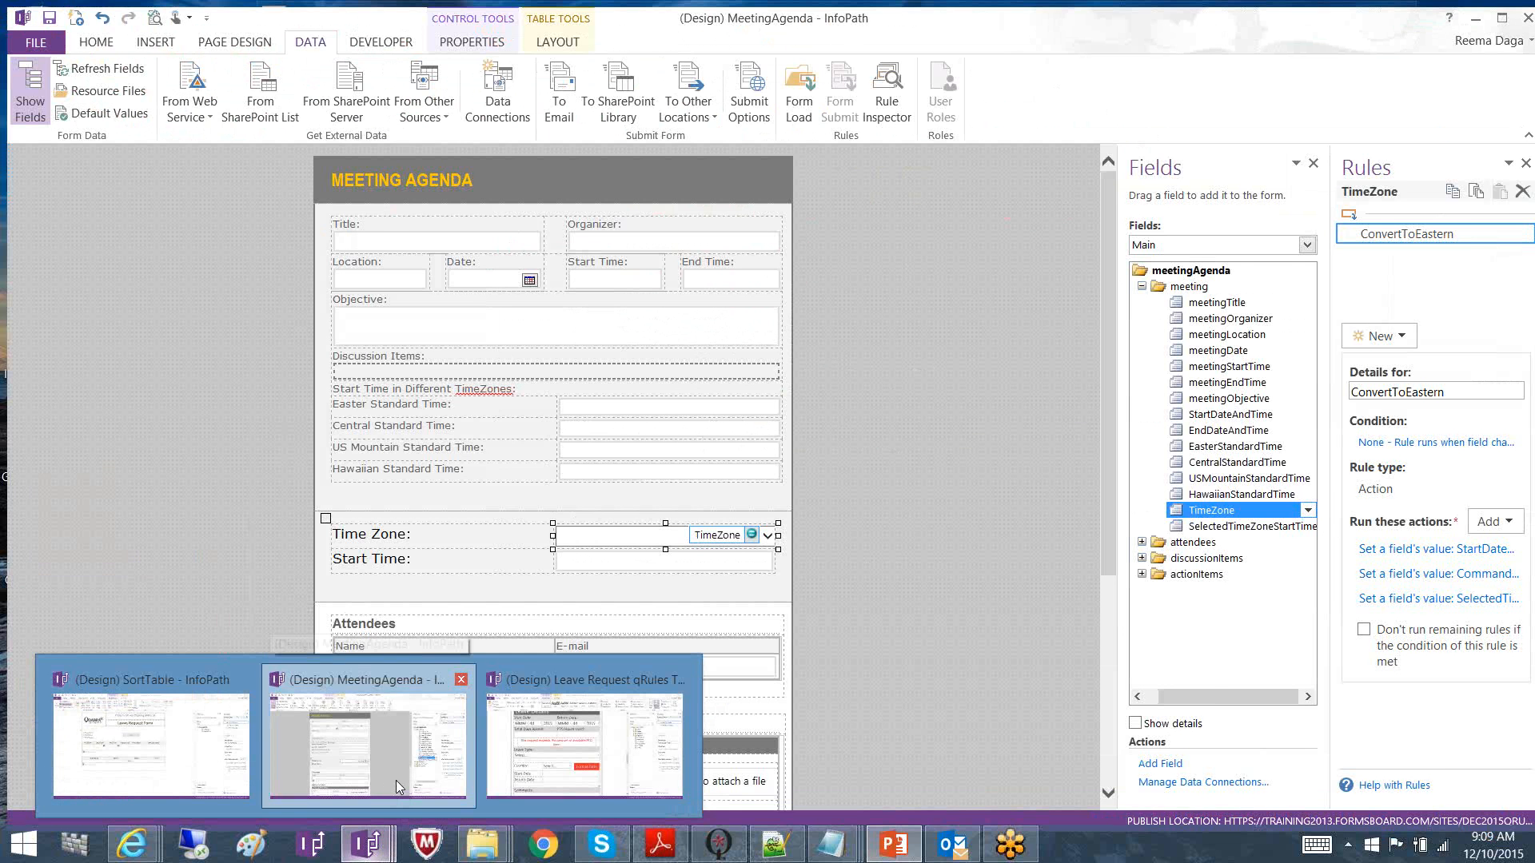
click(395, 780)
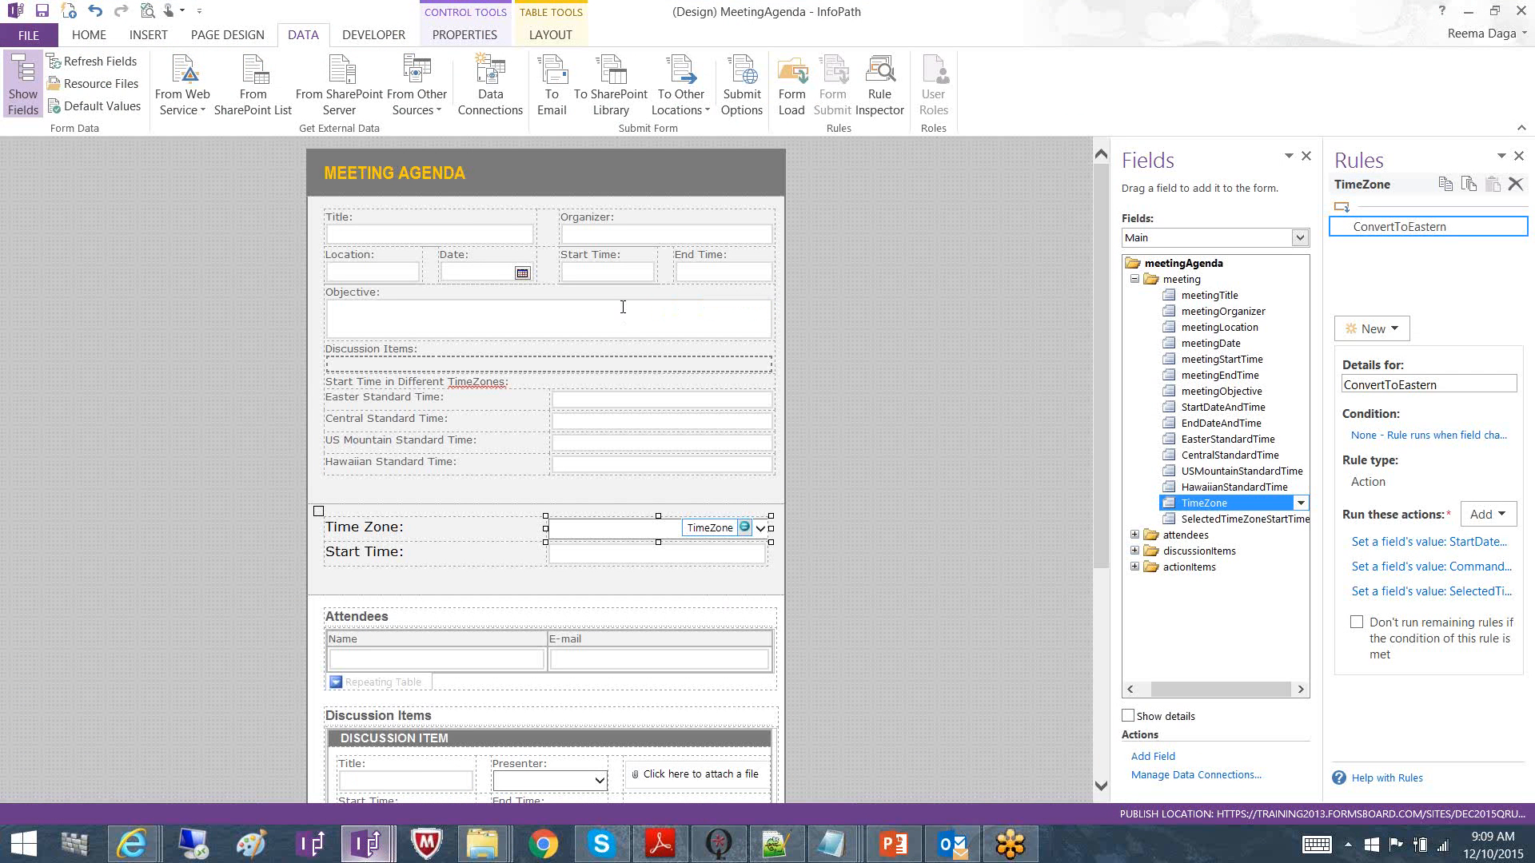
click(622, 274)
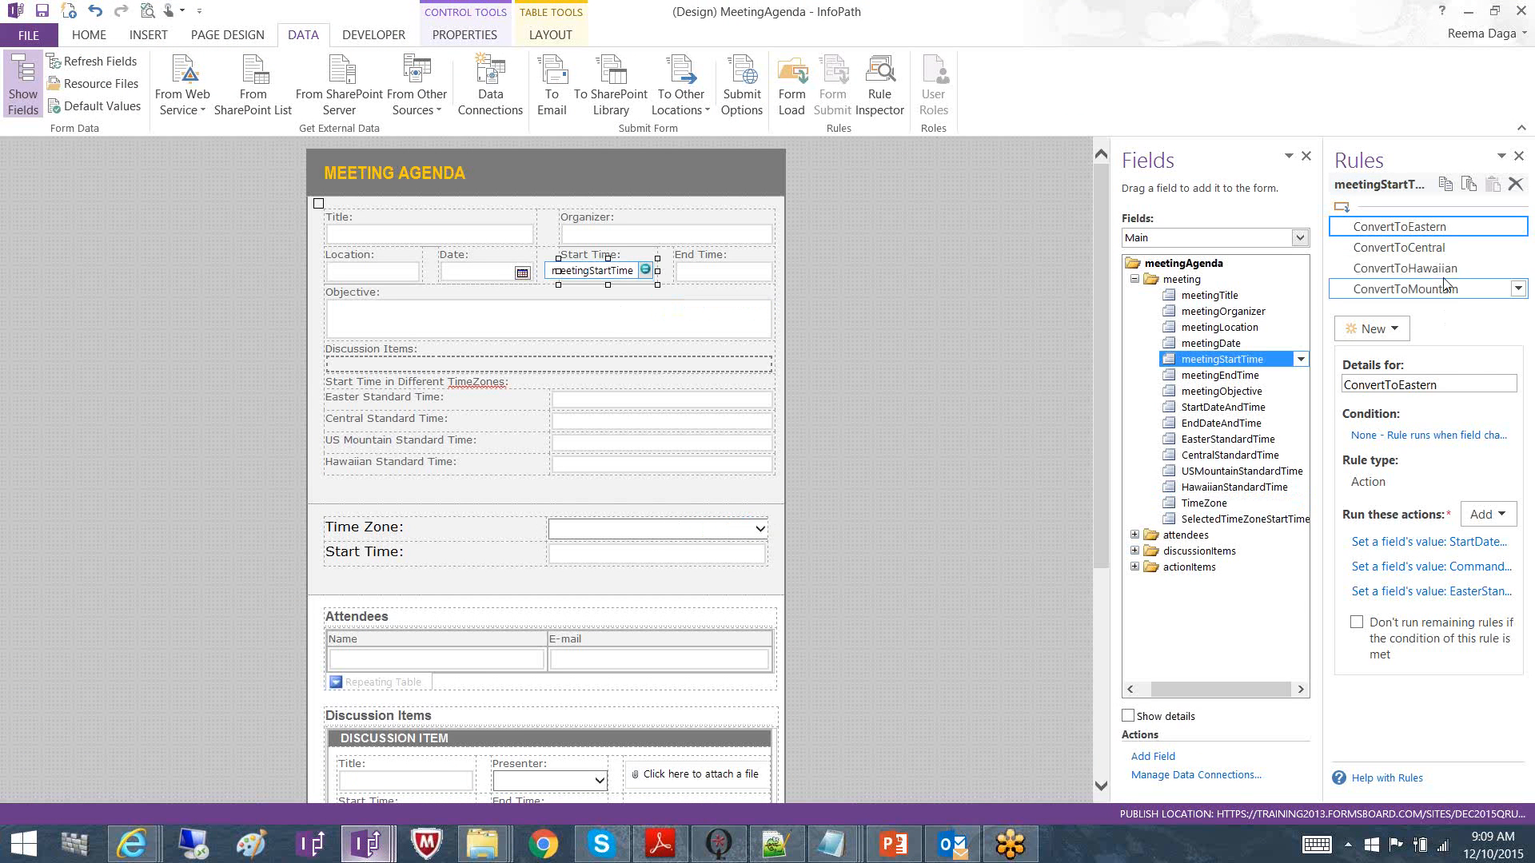
click(1449, 575)
click(975, 437)
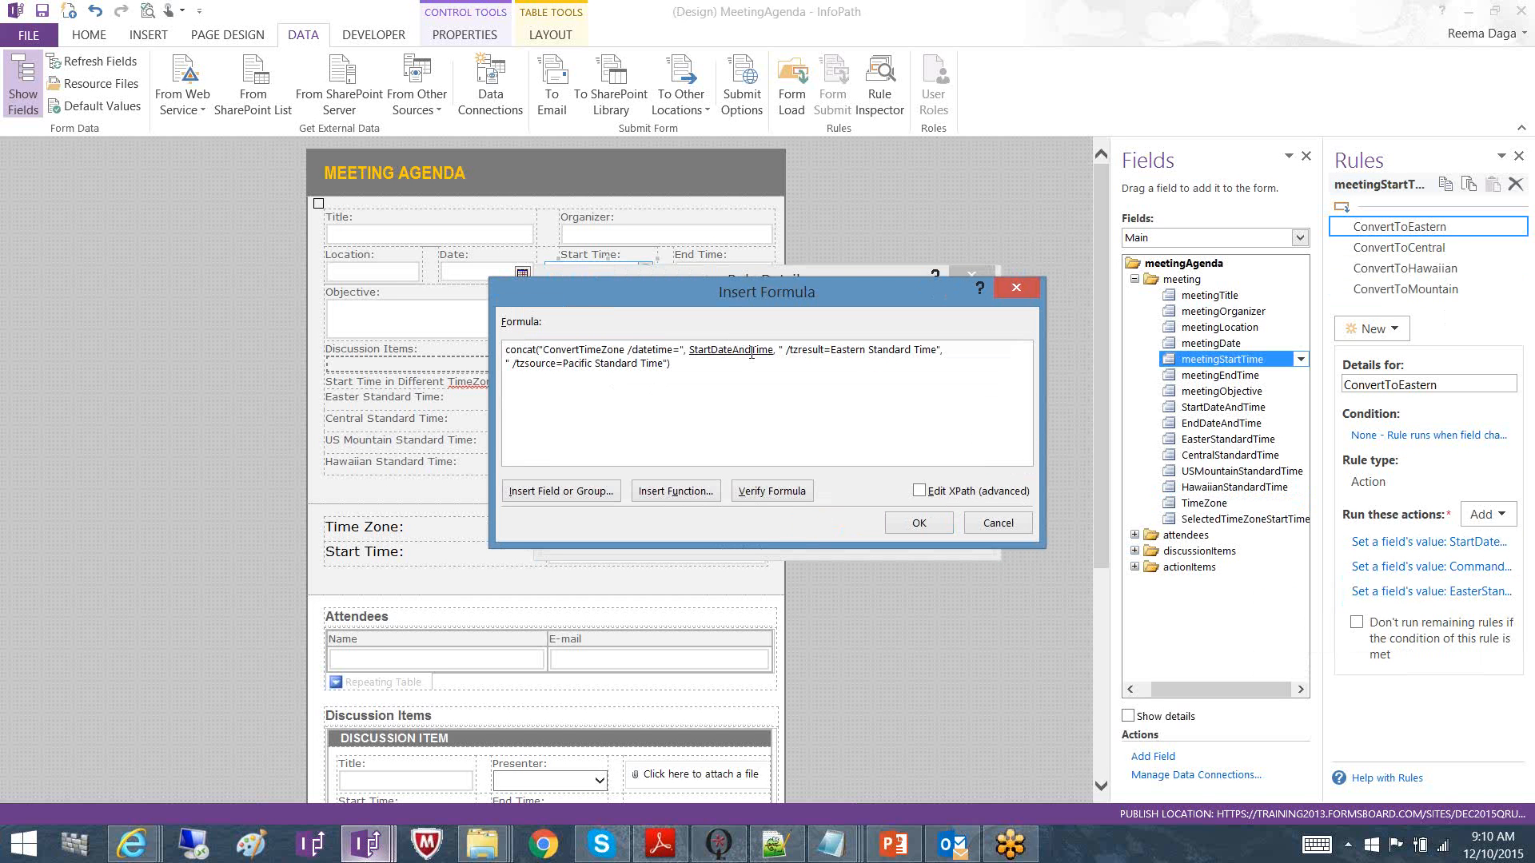
Highlight the Eastern and Pacific Standard Time zones in the formula, then cancel it unchanged
drag(831, 356, 938, 350)
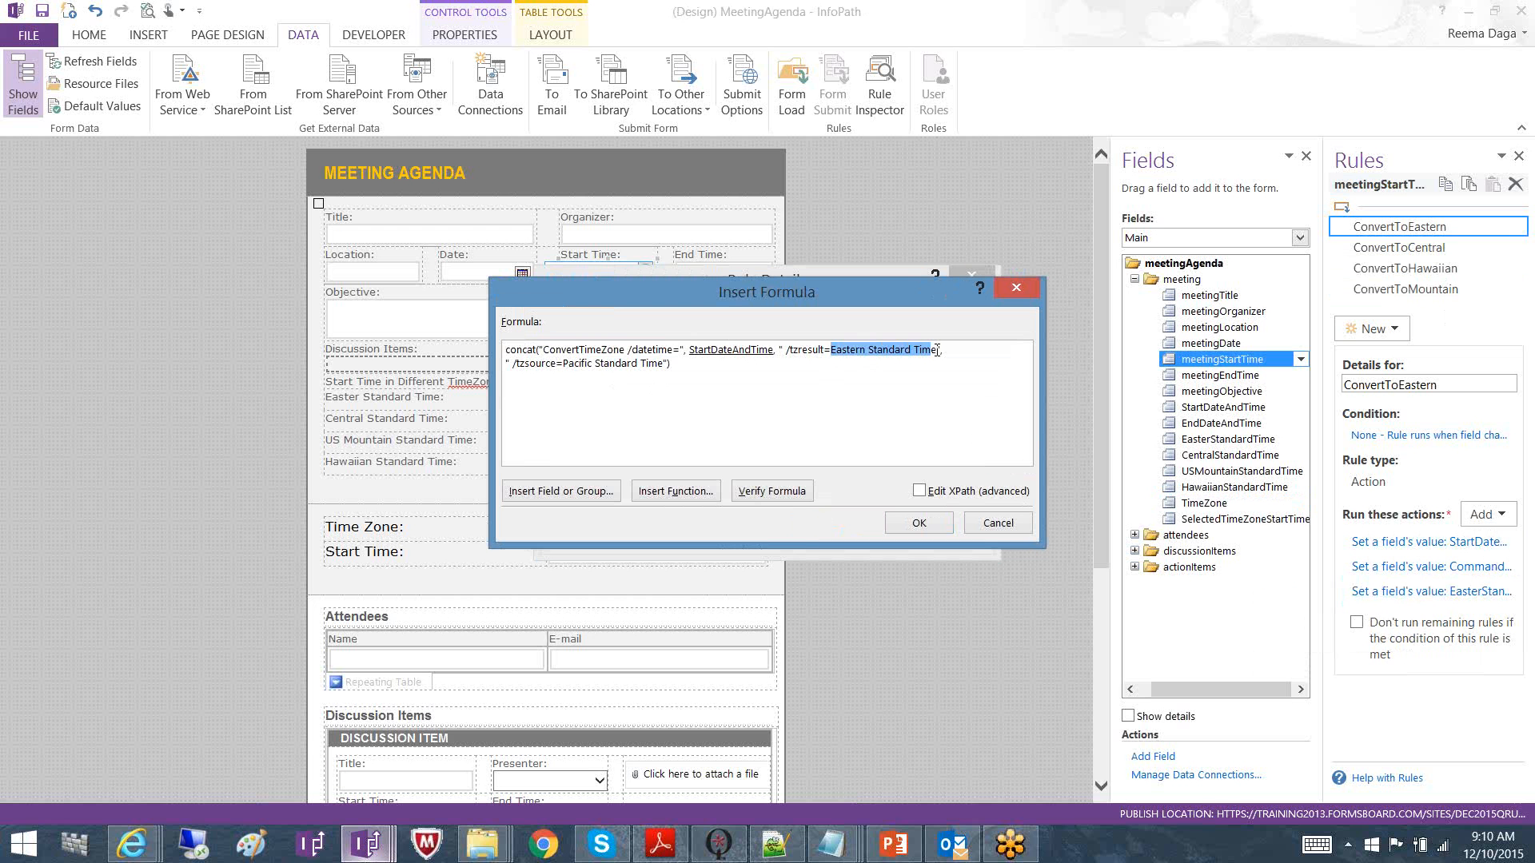
click(764, 381)
drag(564, 364, 667, 364)
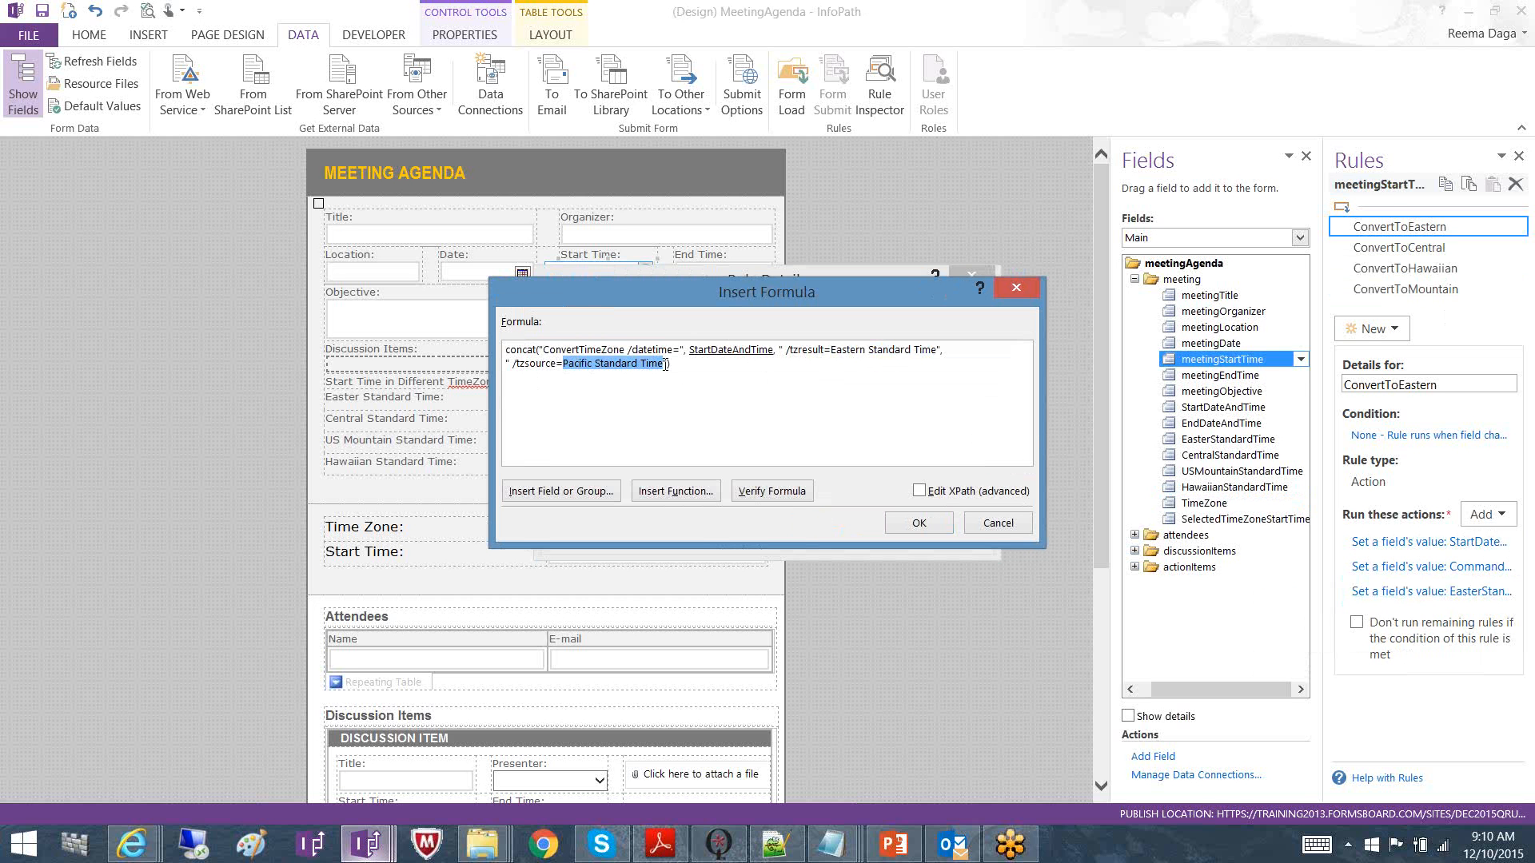
click(1029, 525)
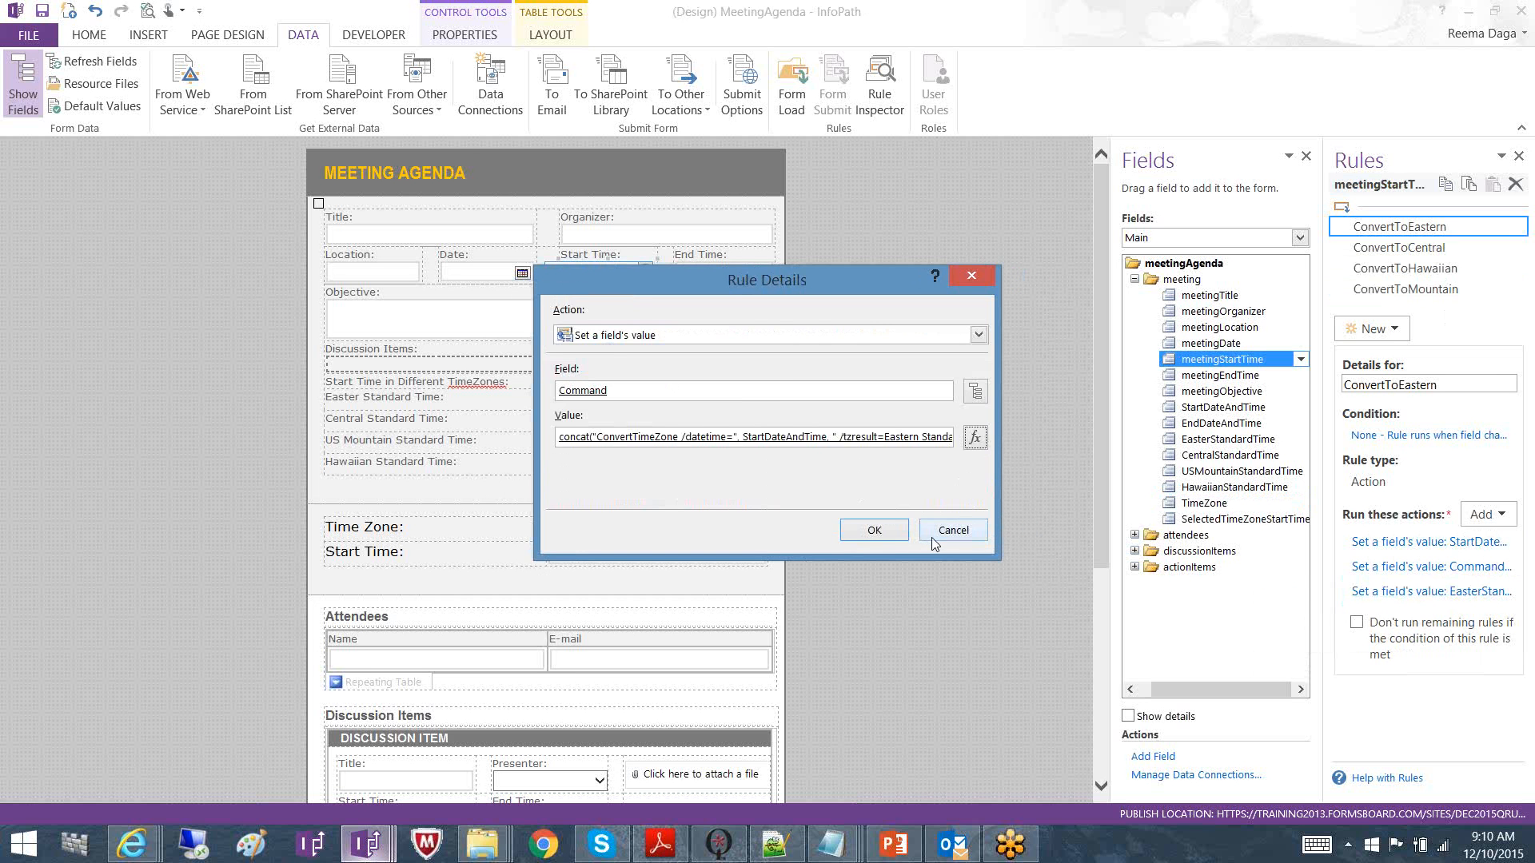
Cancel the Rule Details dialog to return to the MeetingAgenda design view
click(944, 533)
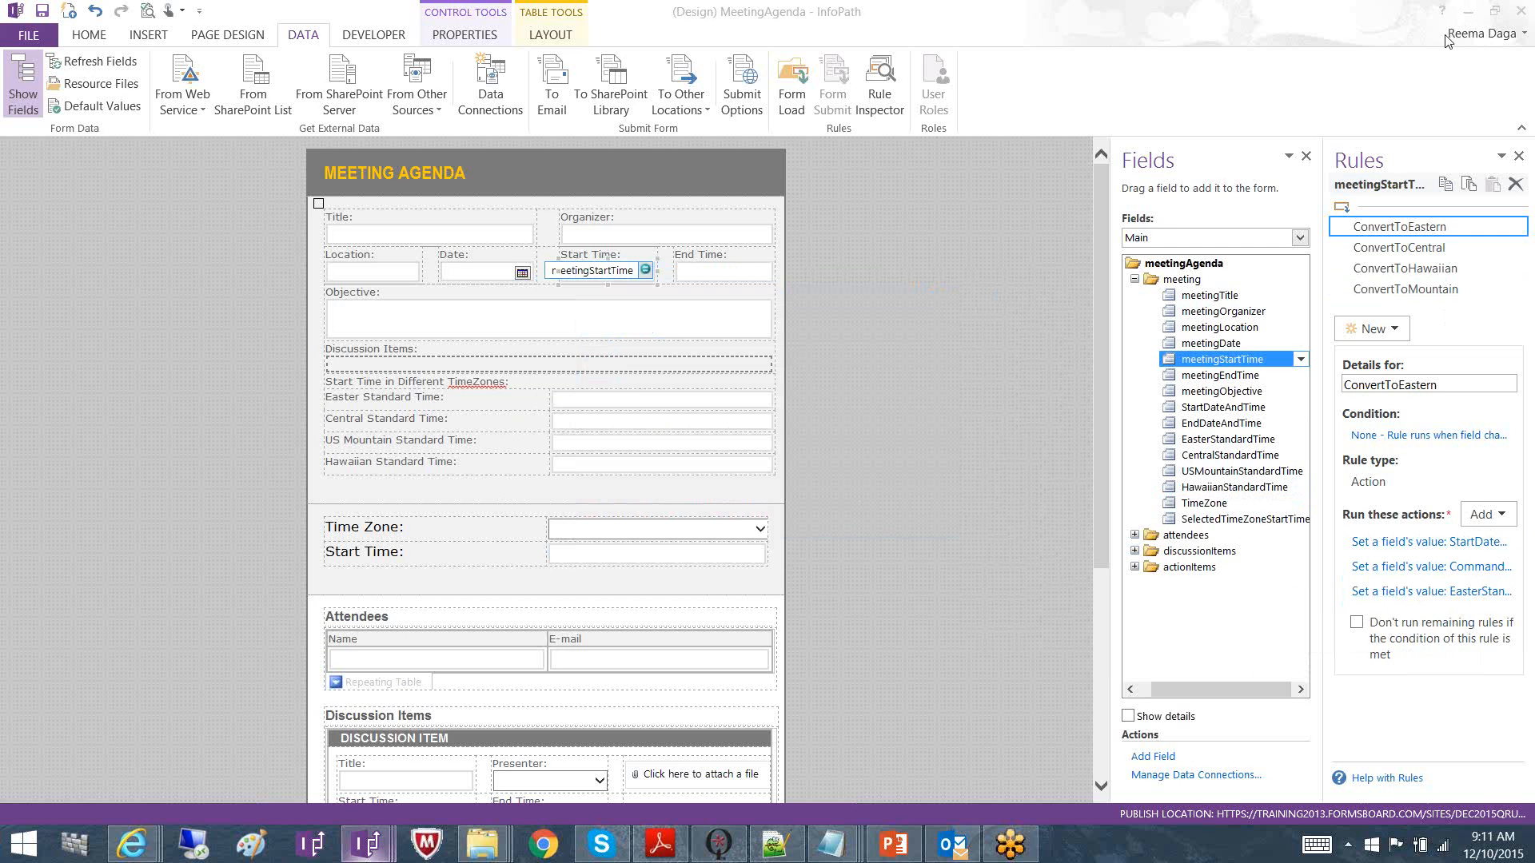
Show TimeZones.xml in Notepad++ and highlight the GMT Standard Time value on line 17
click(775, 844)
click(67, 80)
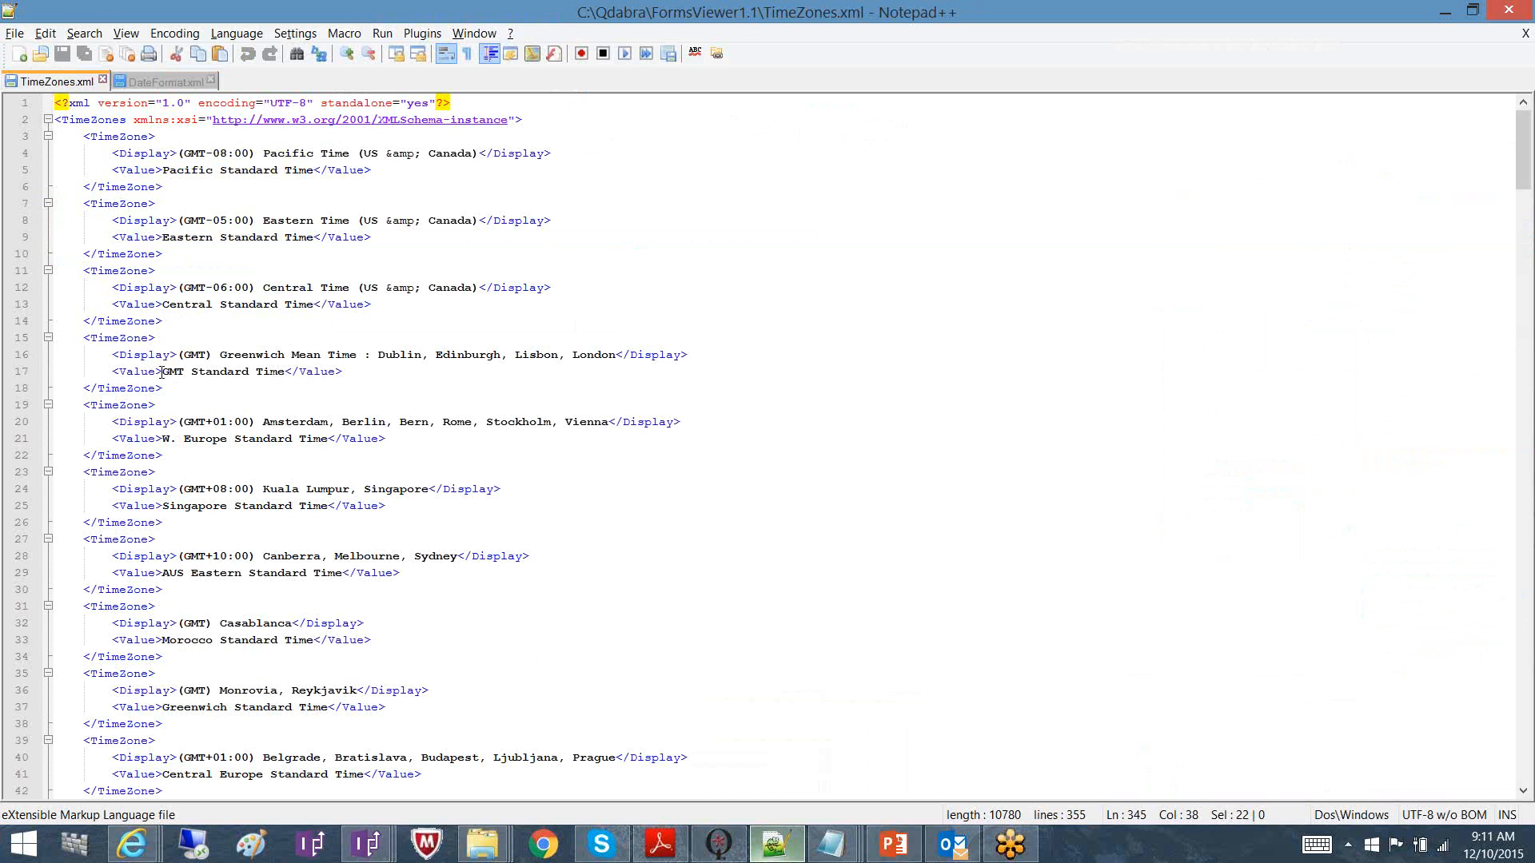
drag(161, 373, 281, 377)
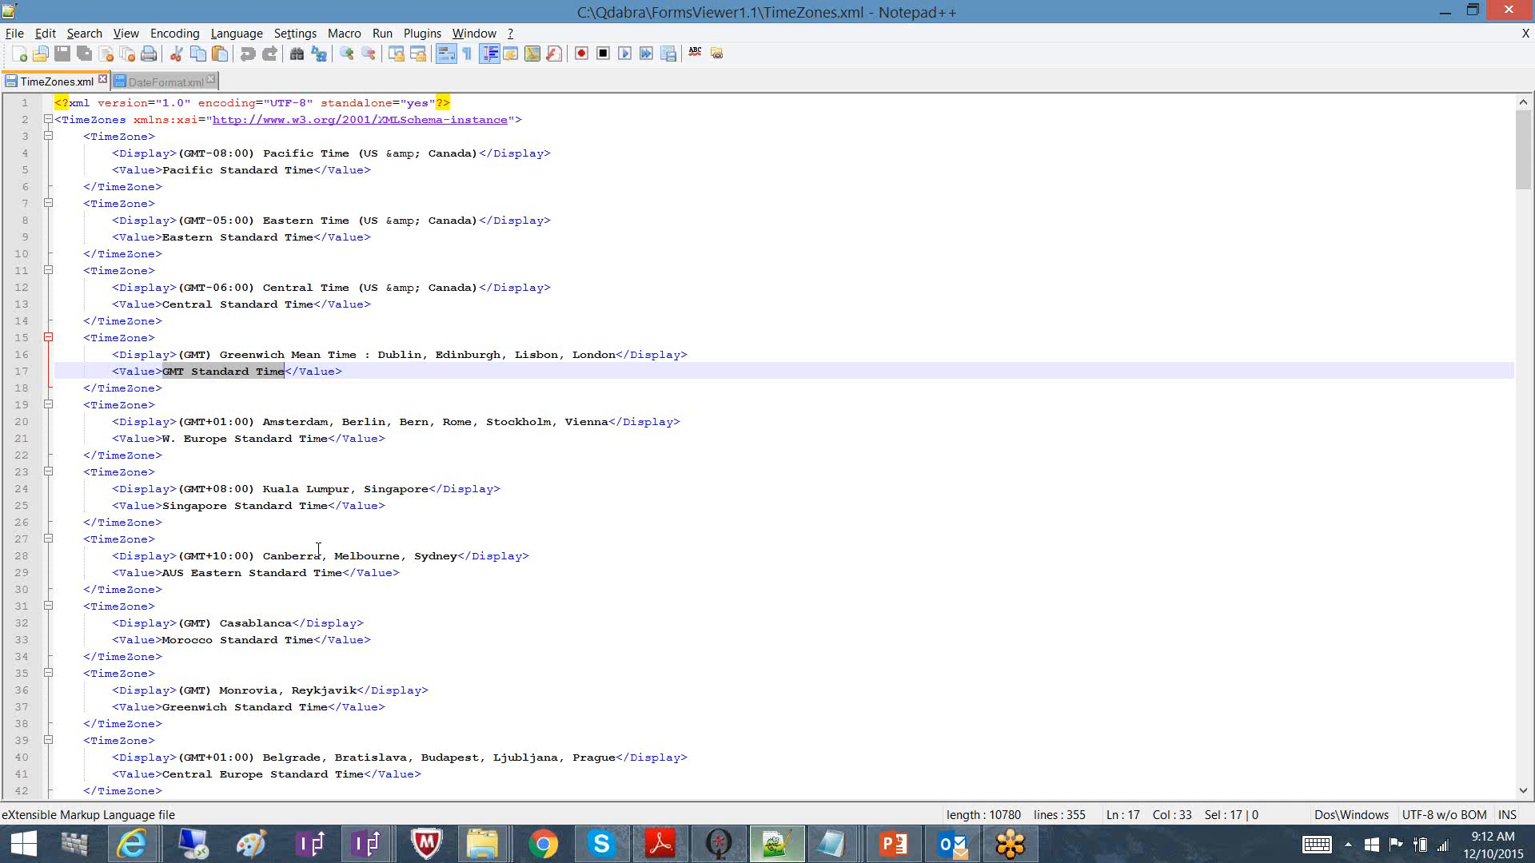
mouse_move(365, 847)
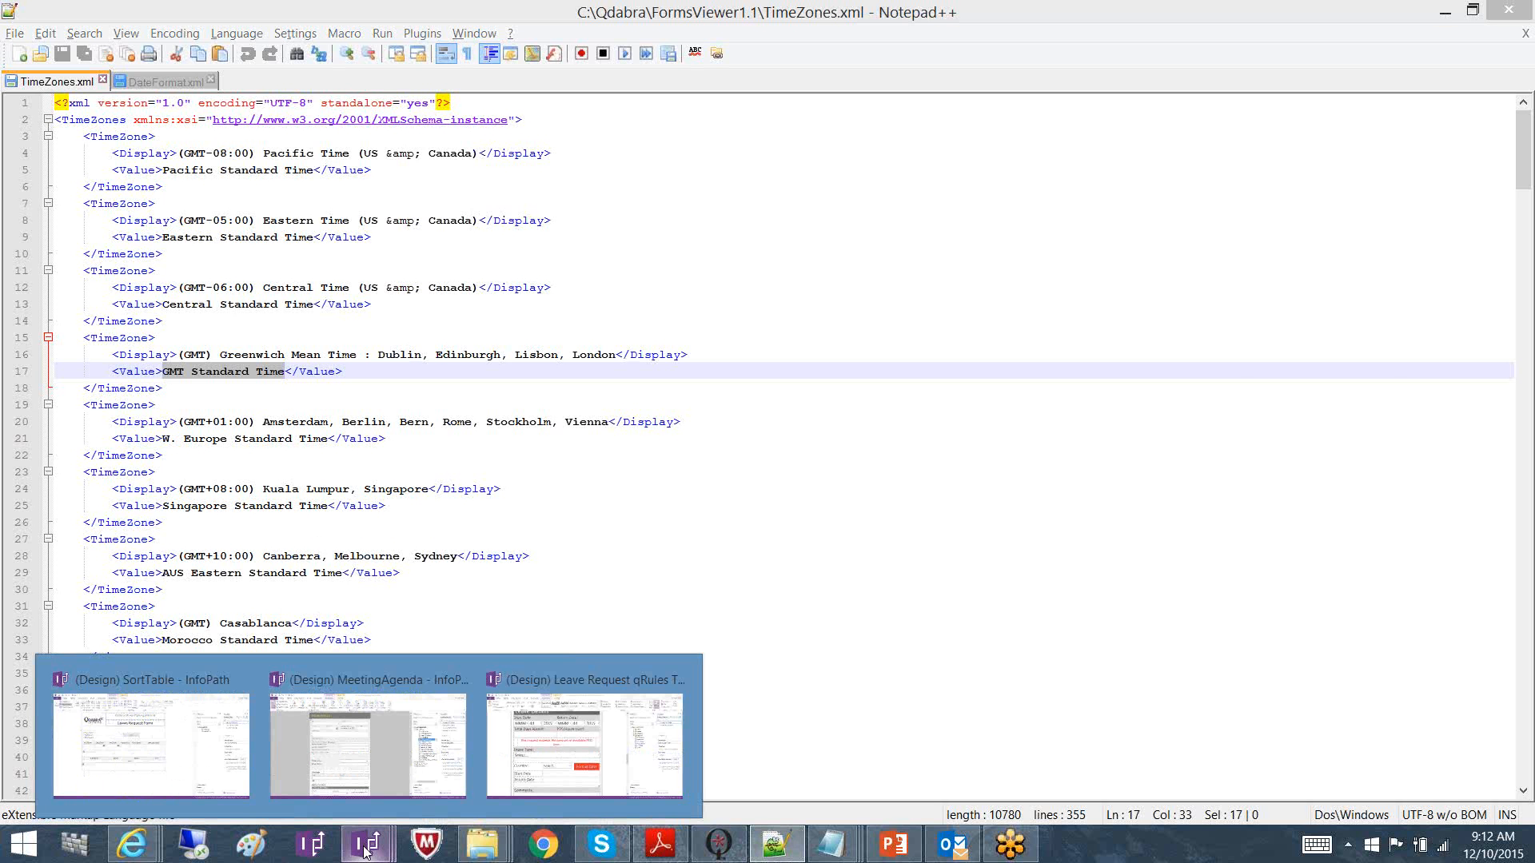
In the MeetingAgenda design, view the Command action's ConvertTimeZone formula and cancel both dialogs
mouse_move(376, 703)
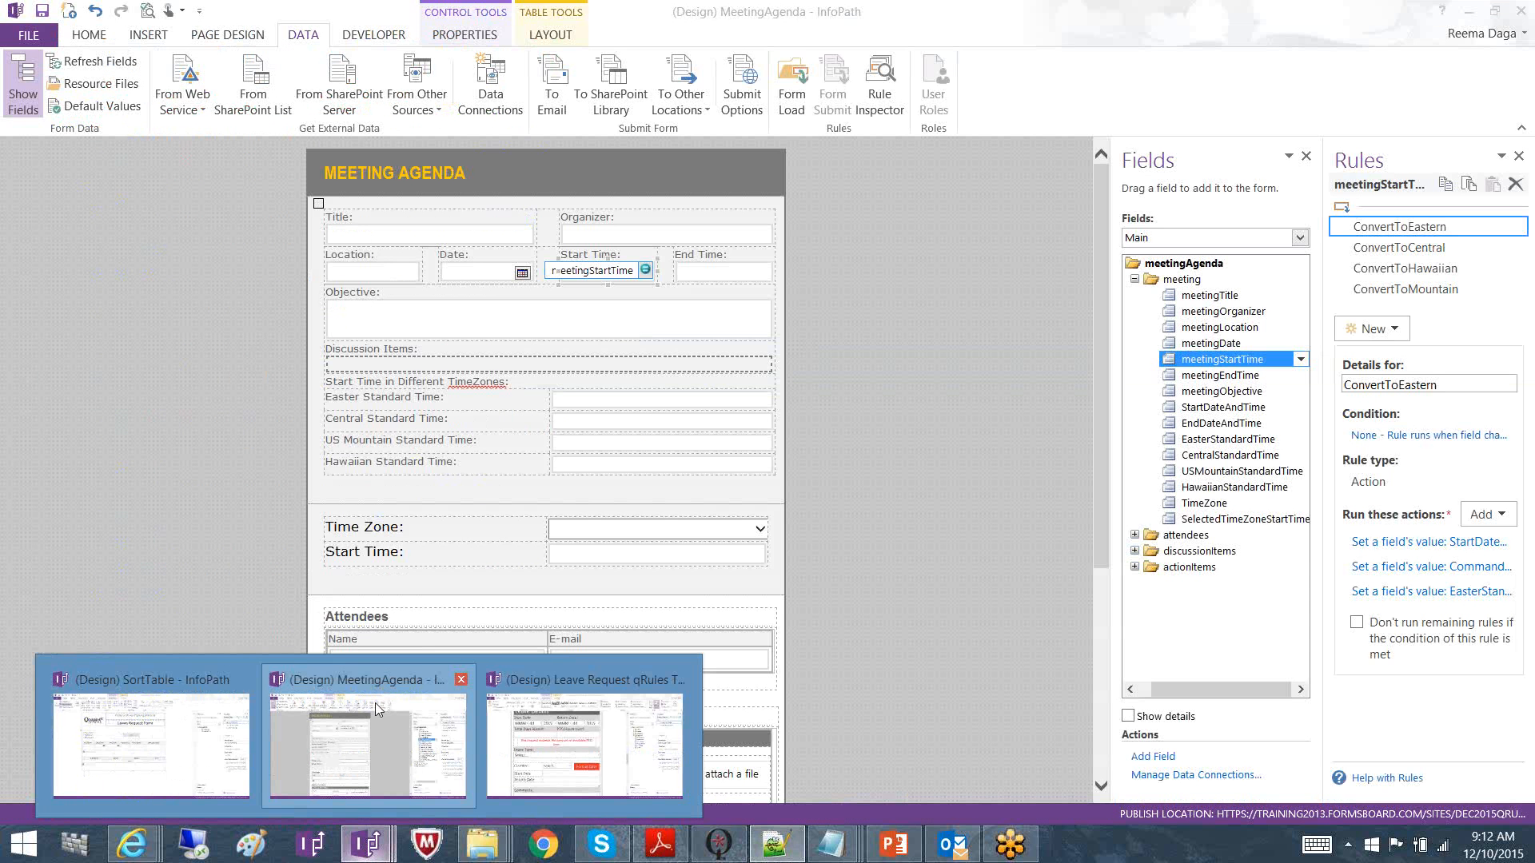
click(384, 688)
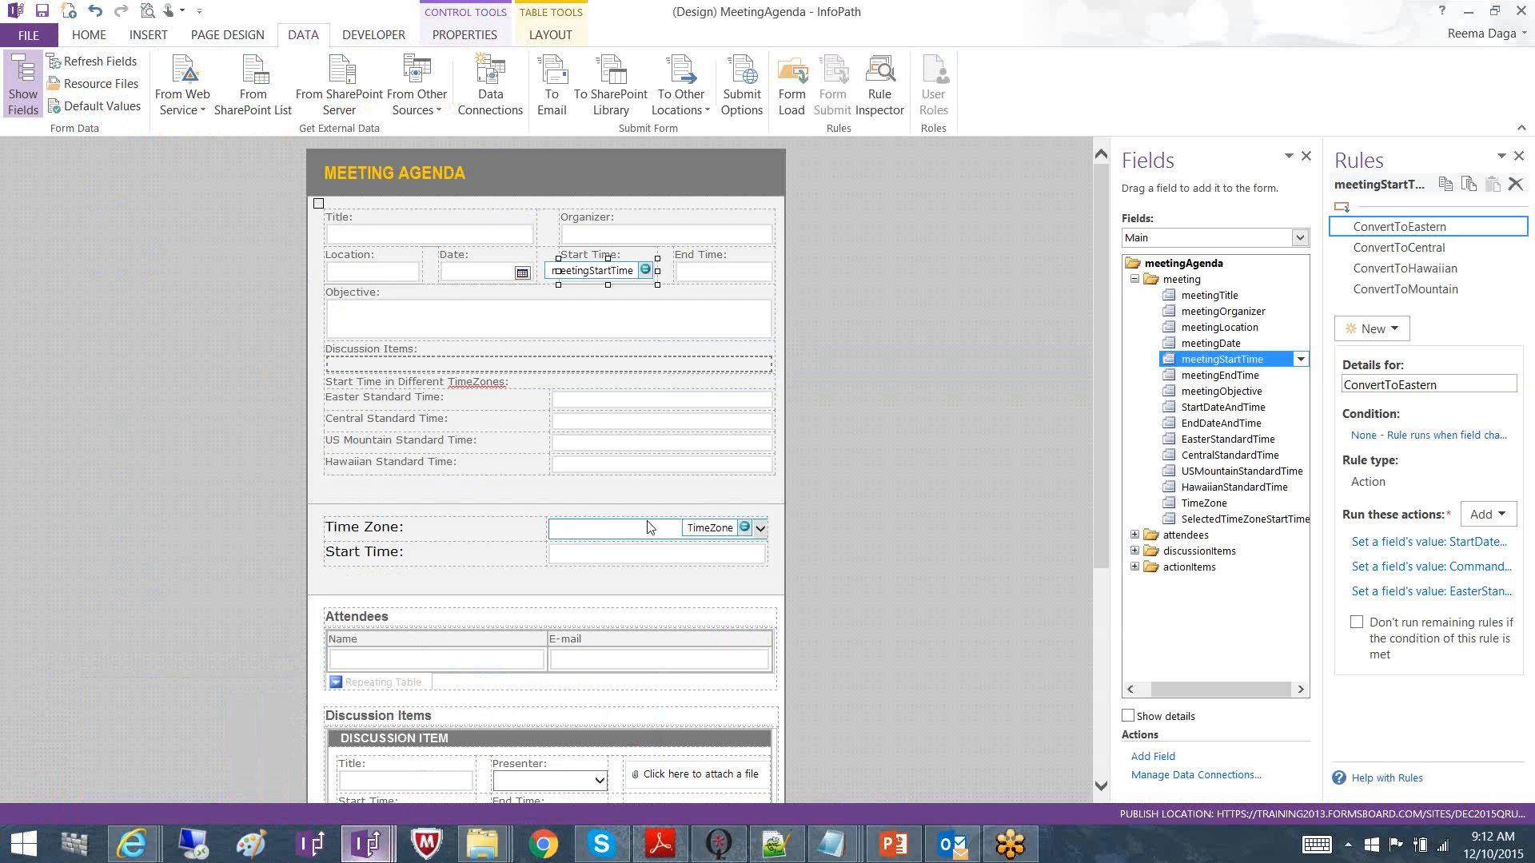
click(1467, 573)
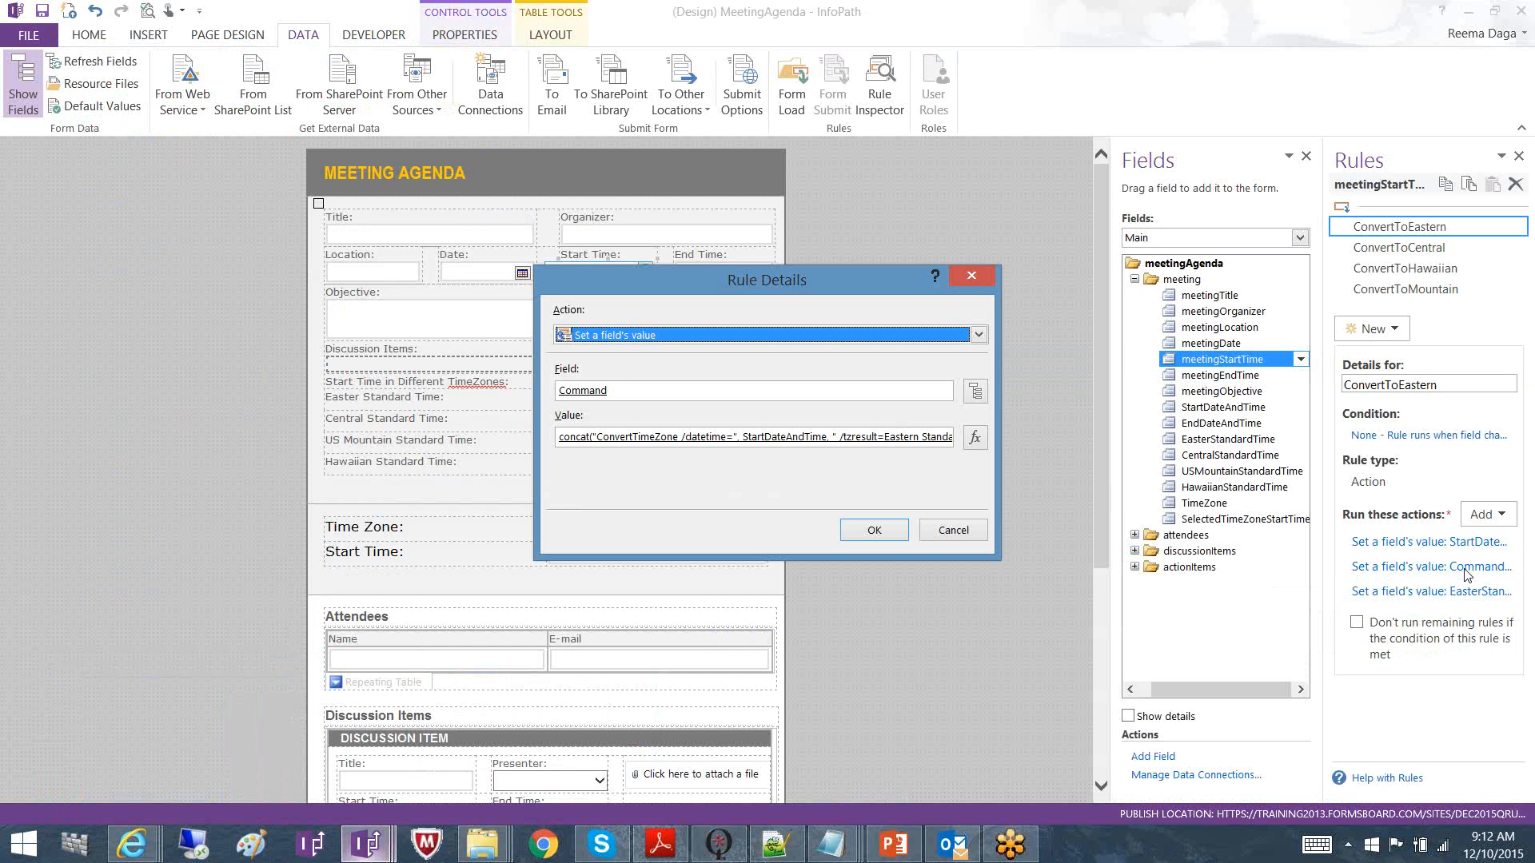
click(977, 439)
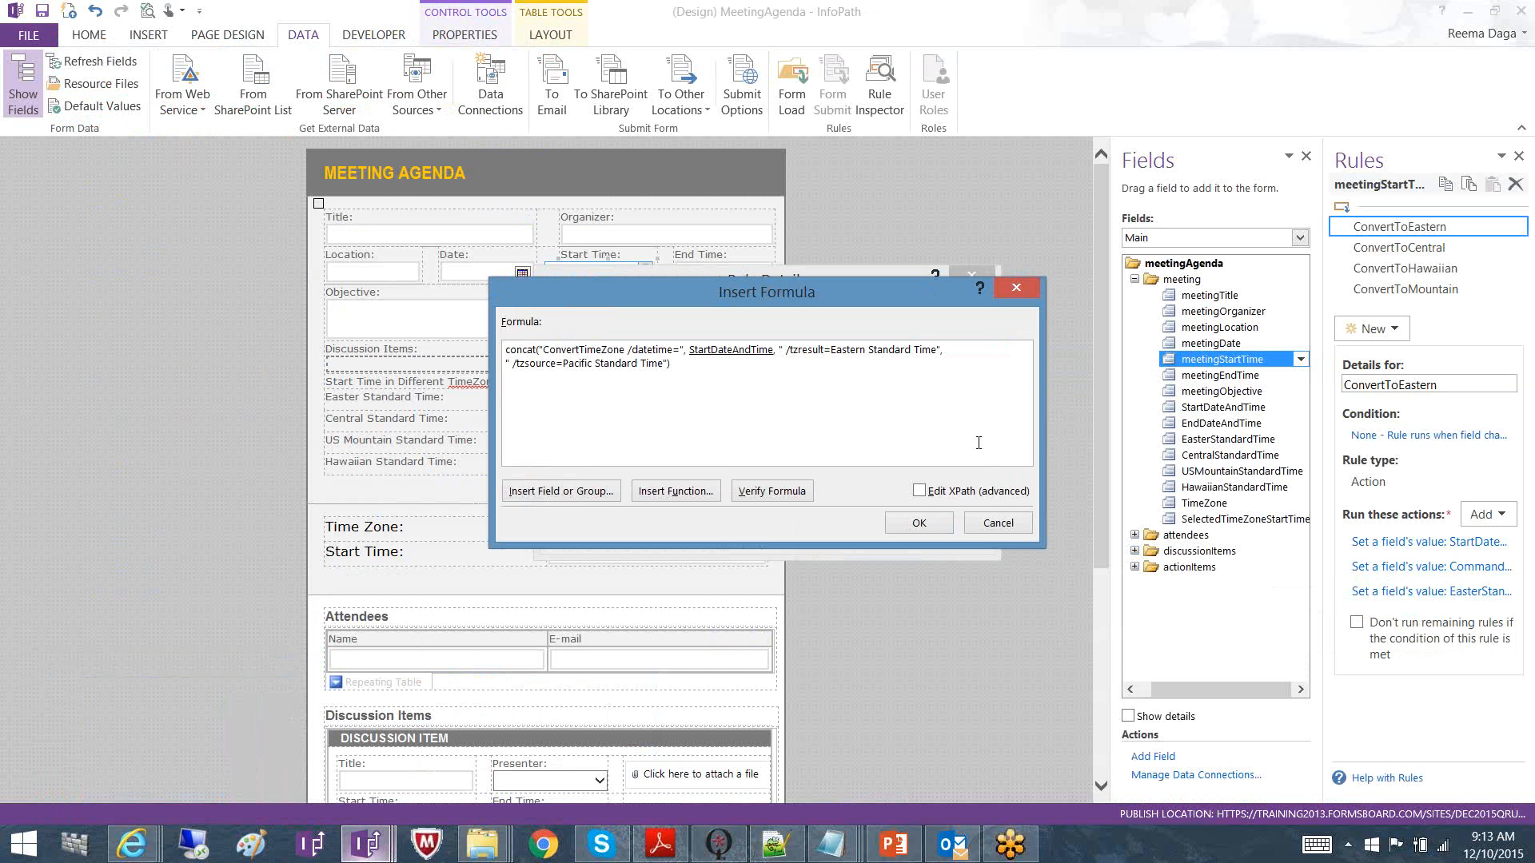
click(999, 523)
click(969, 528)
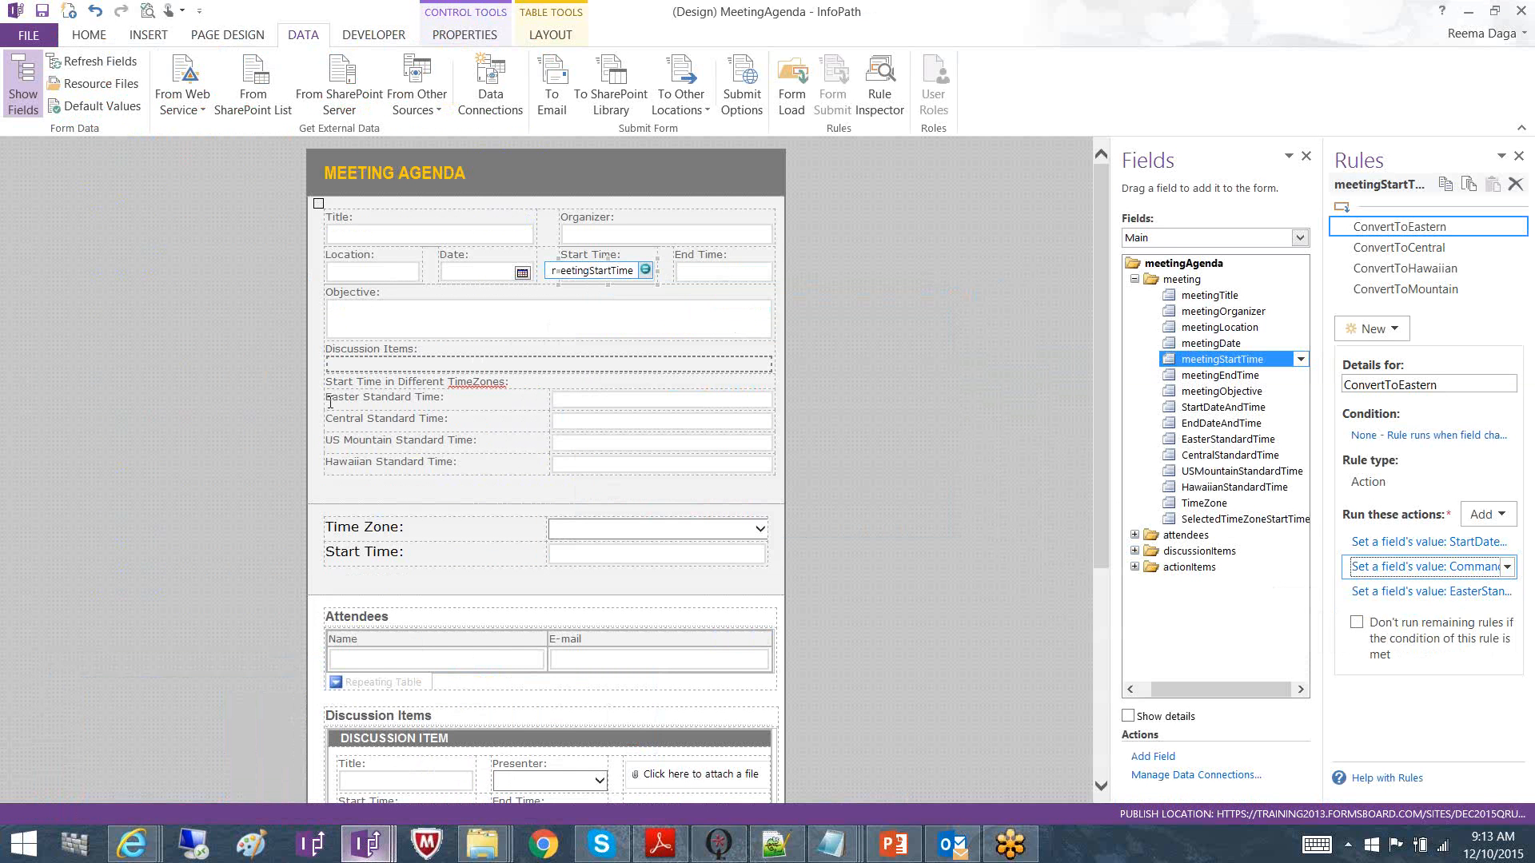
Replace the browser form's start time 22:00:00 with 10:30PM
mouse_move(137, 845)
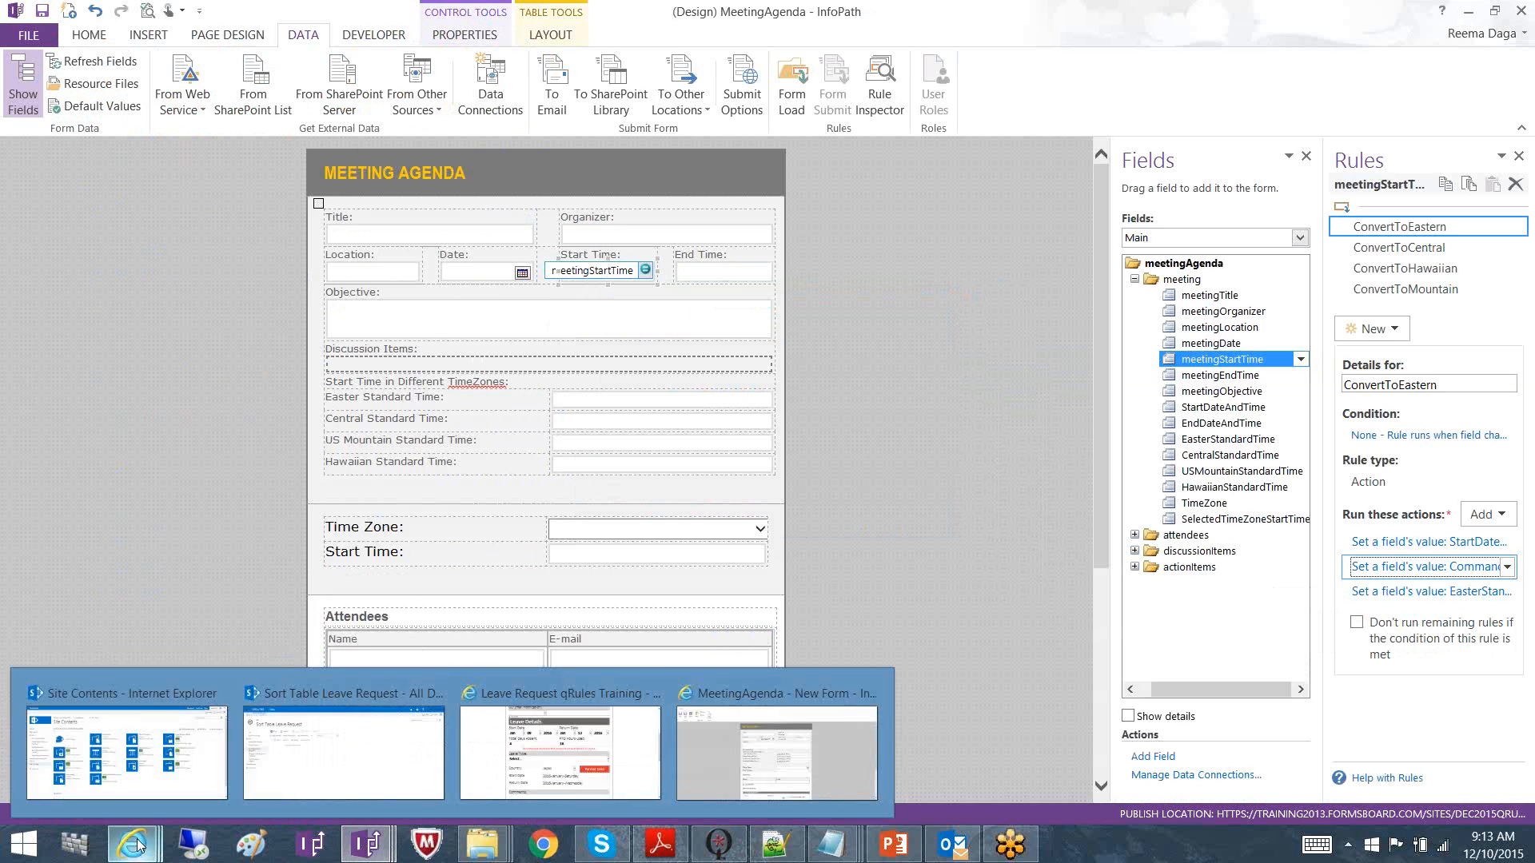
click(756, 680)
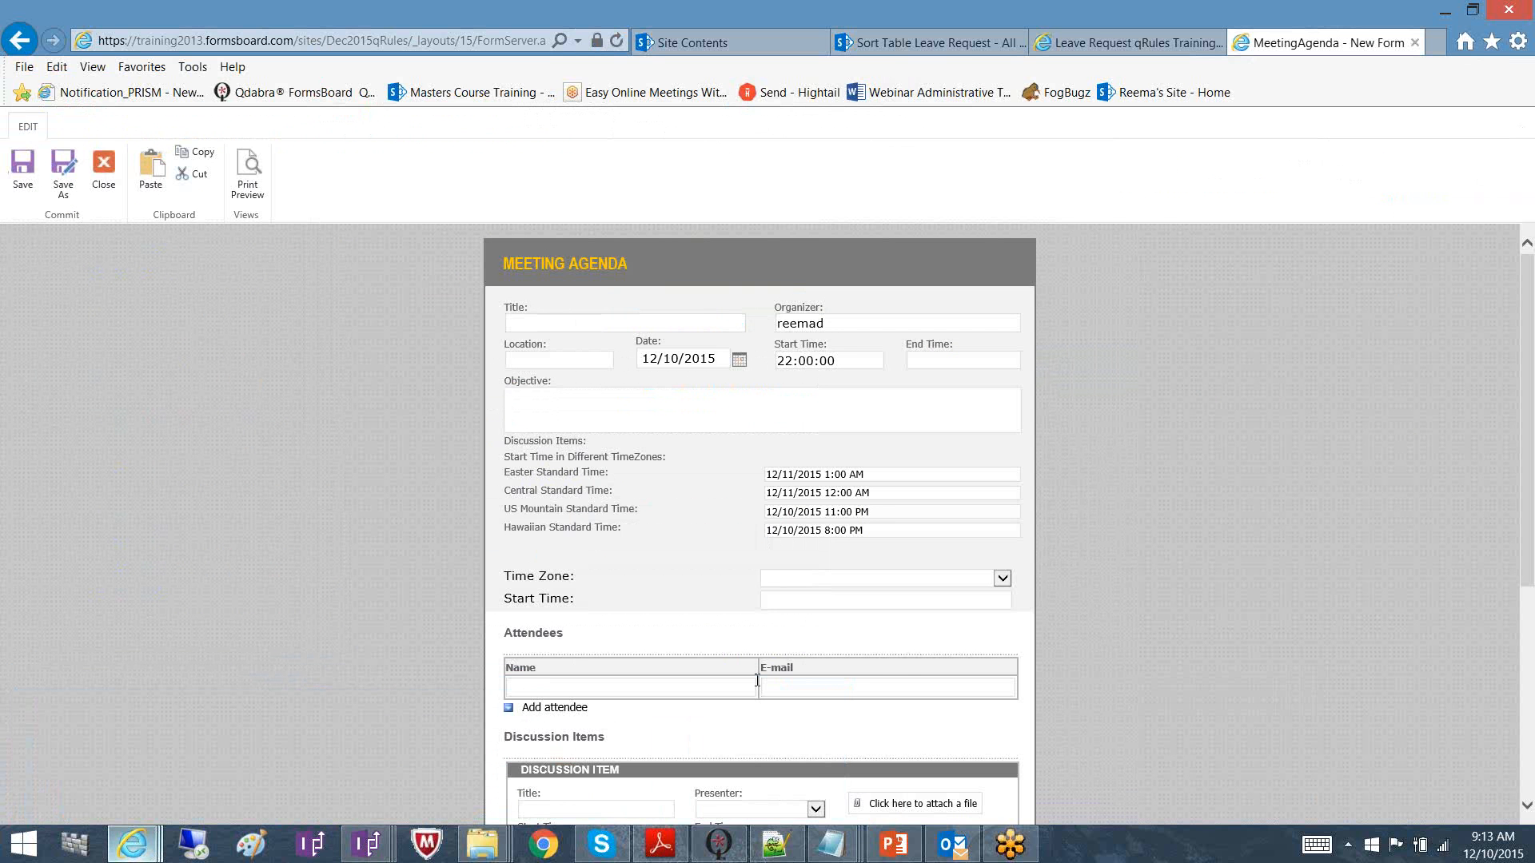
drag(857, 361, 707, 386)
text(10:30PM)
click(790, 454)
Choose Pacific Time as the meeting's time zone to see the converted times
click(842, 580)
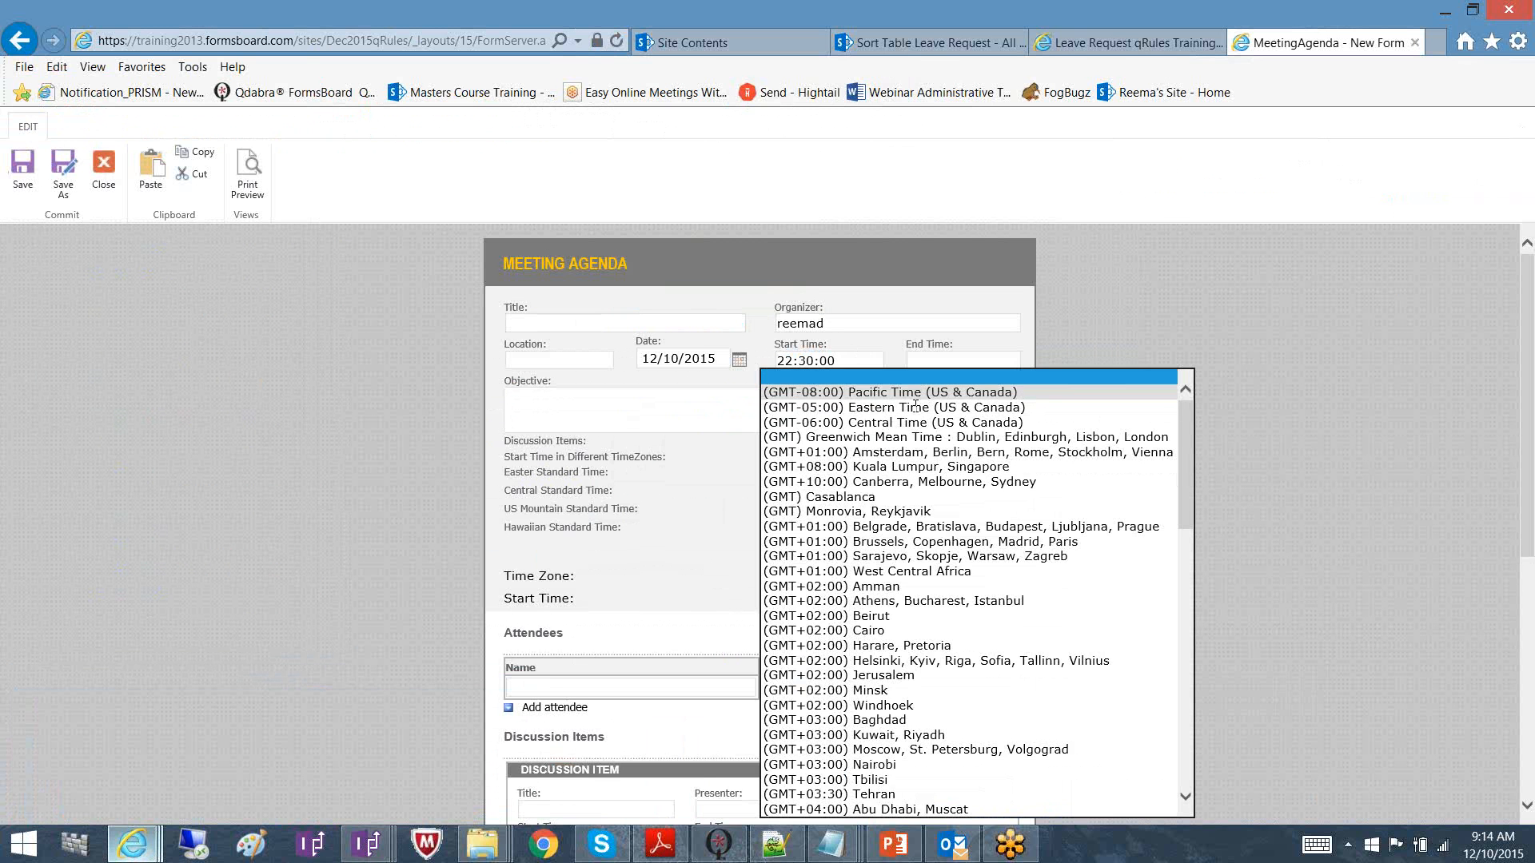
click(916, 393)
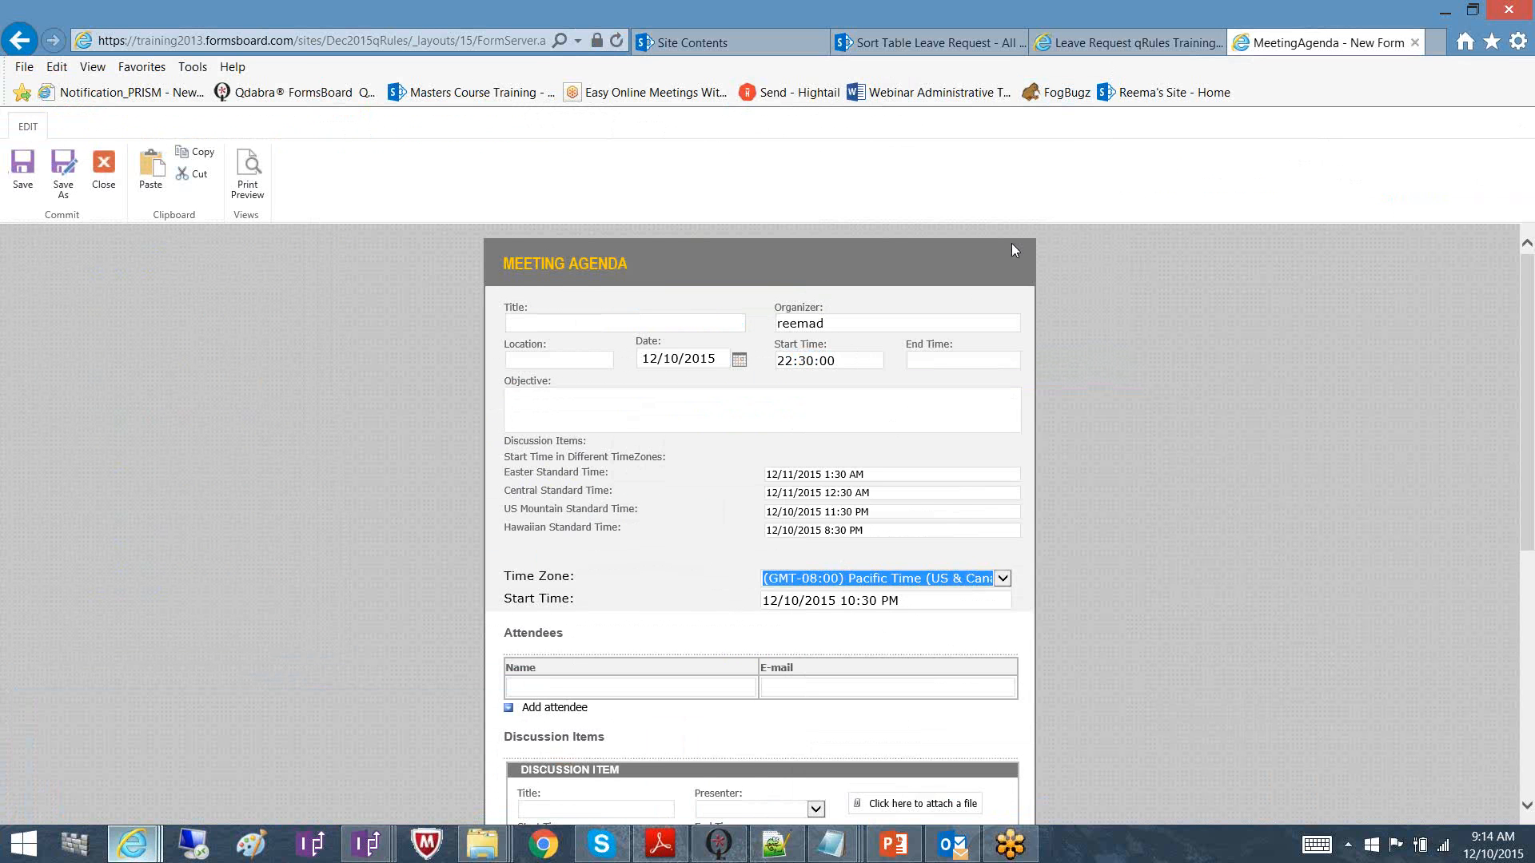
mouse_move(379, 846)
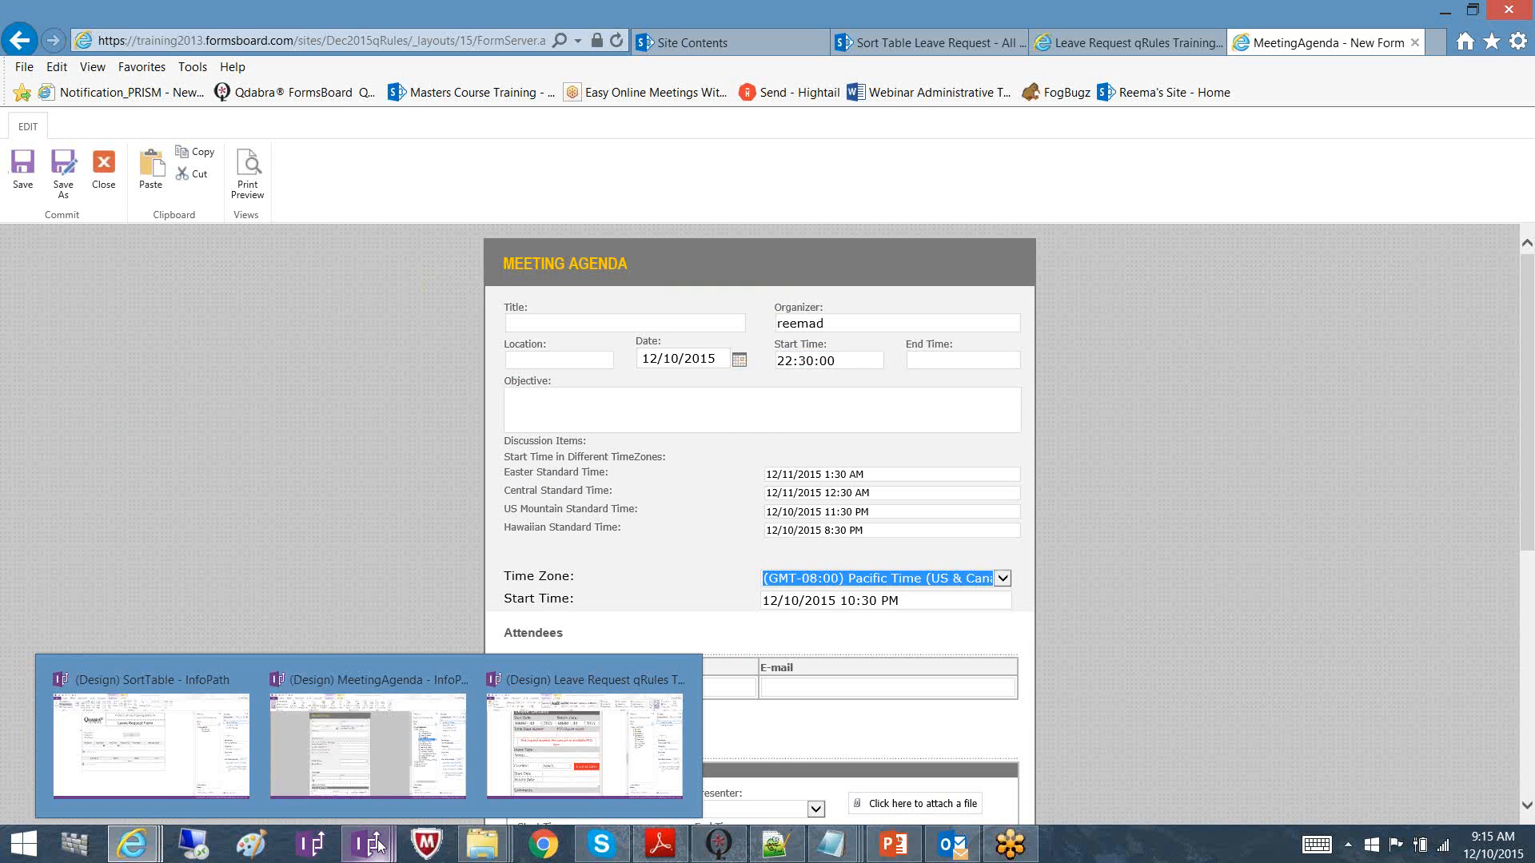
click(387, 788)
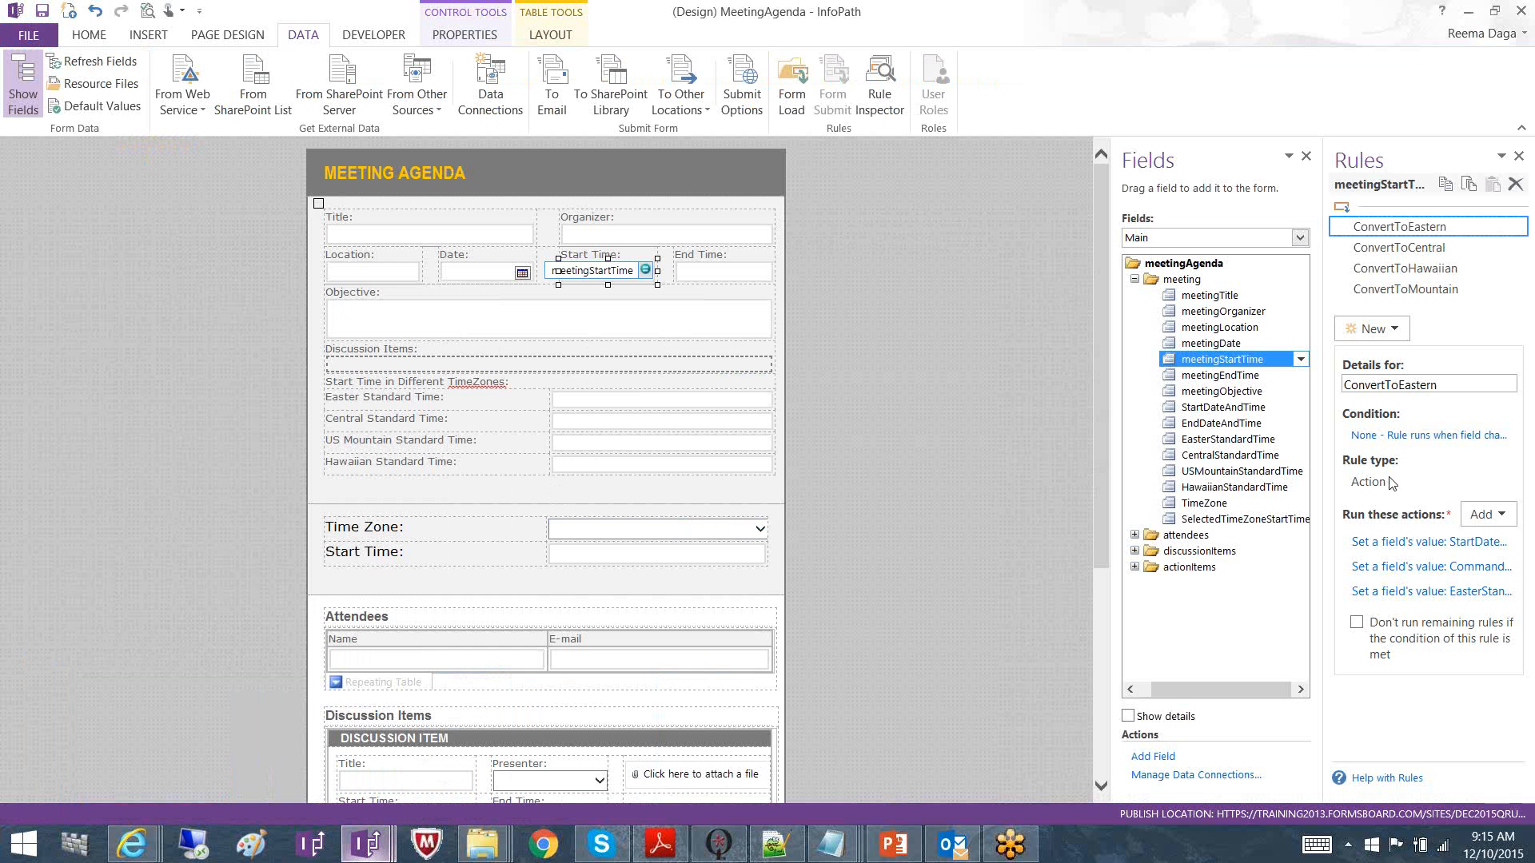
Revisit the Command action's time zone conversion formula and cancel both dialogs unchanged
mouse_move(1417, 565)
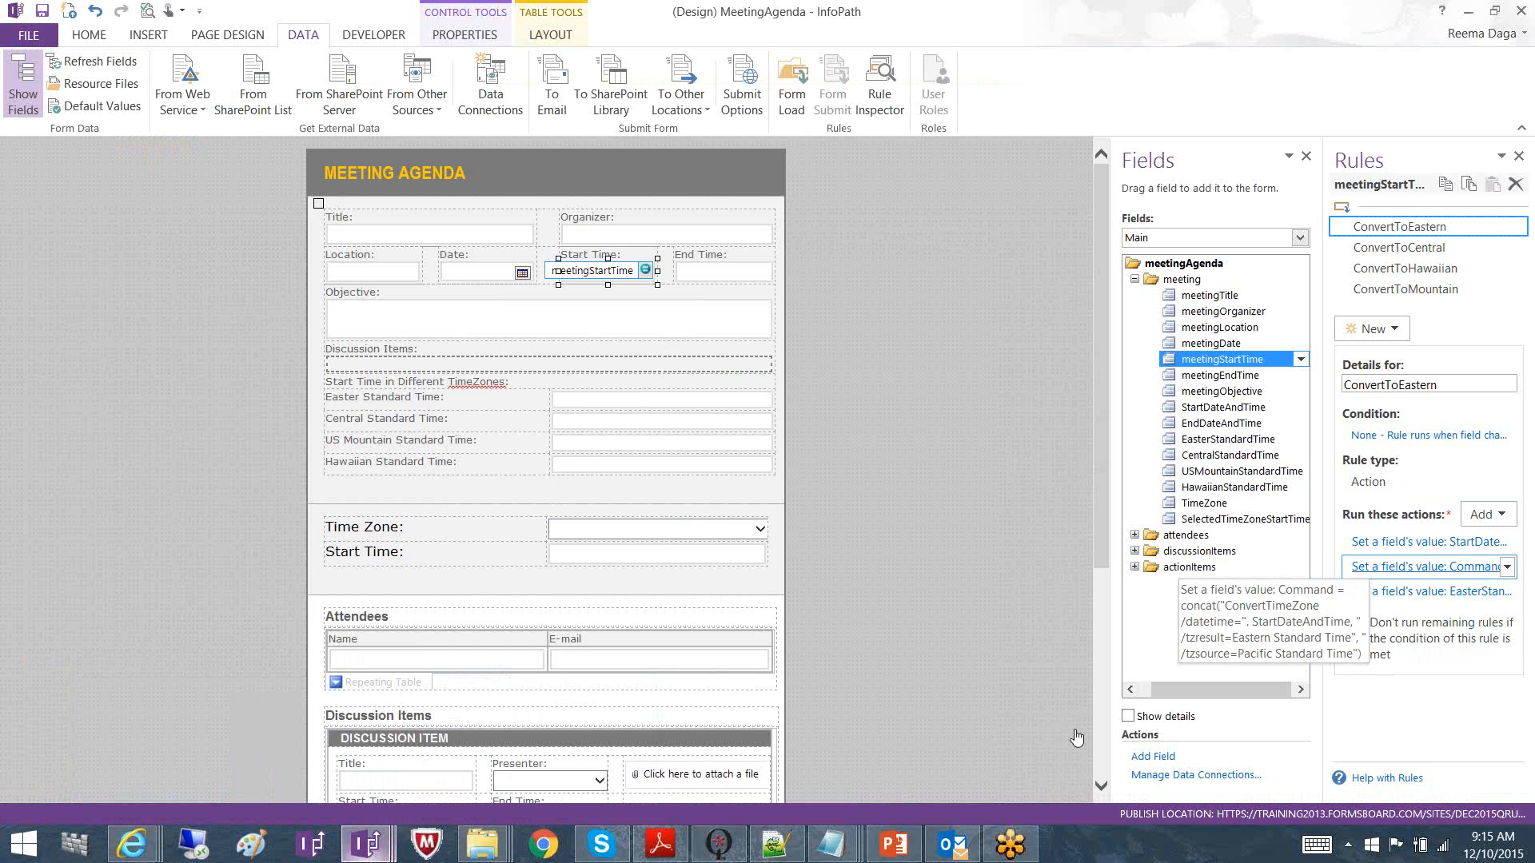
click(1372, 567)
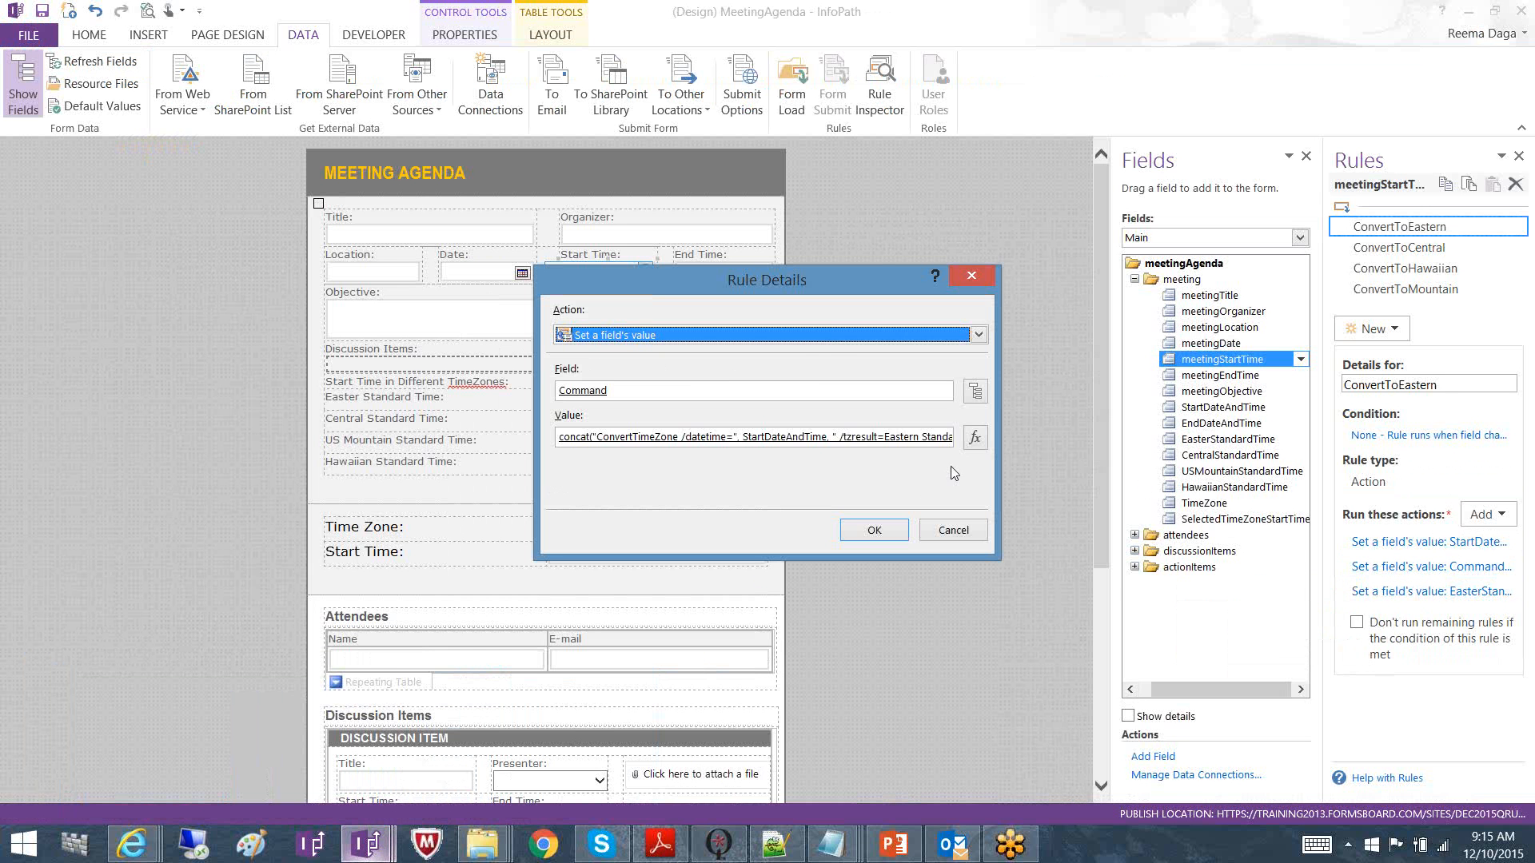
click(975, 438)
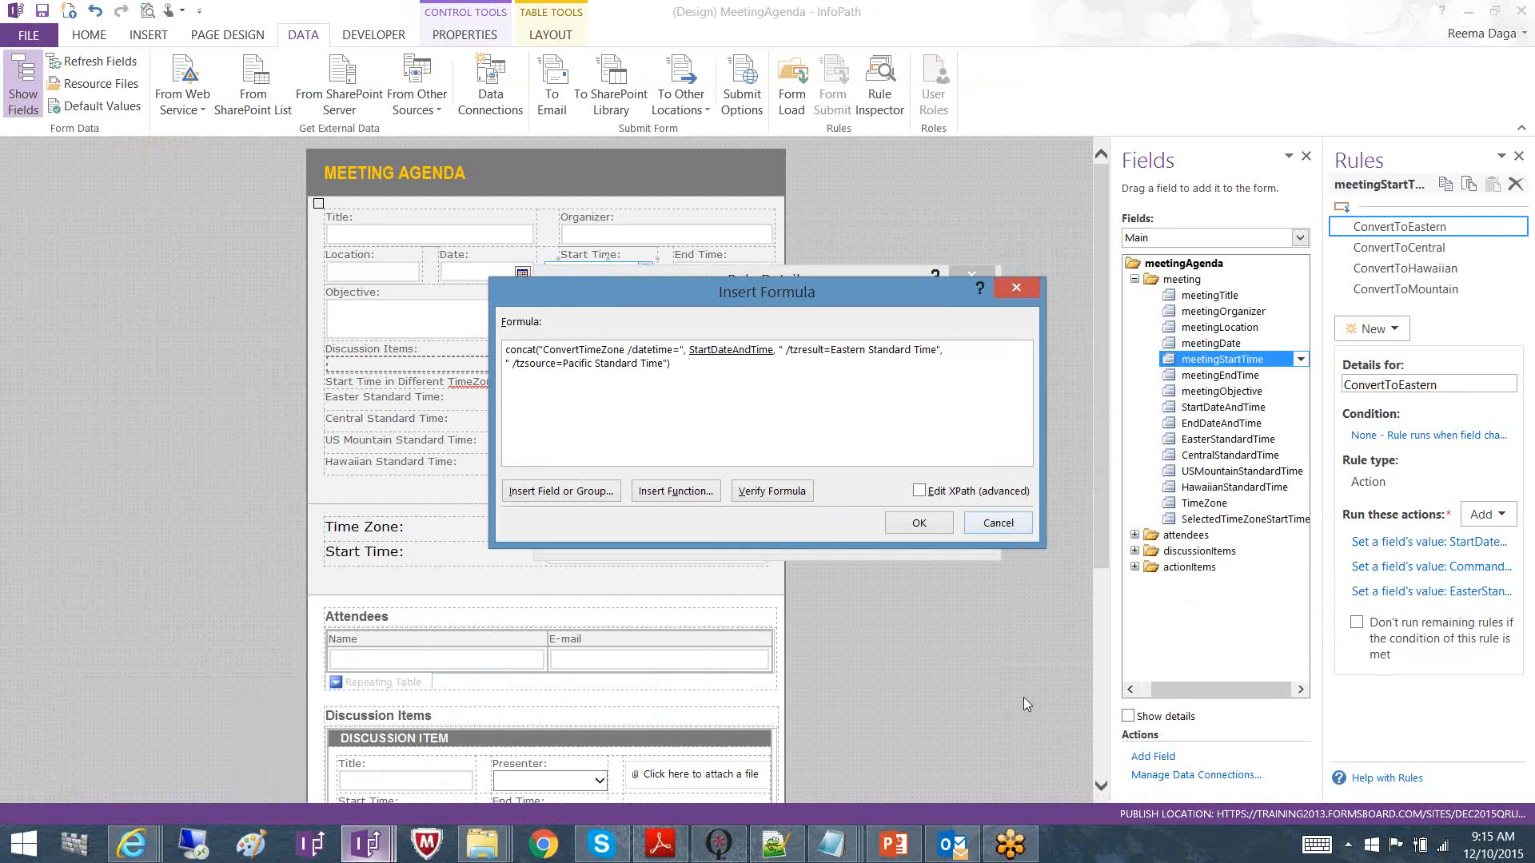
mouse_move(1017, 842)
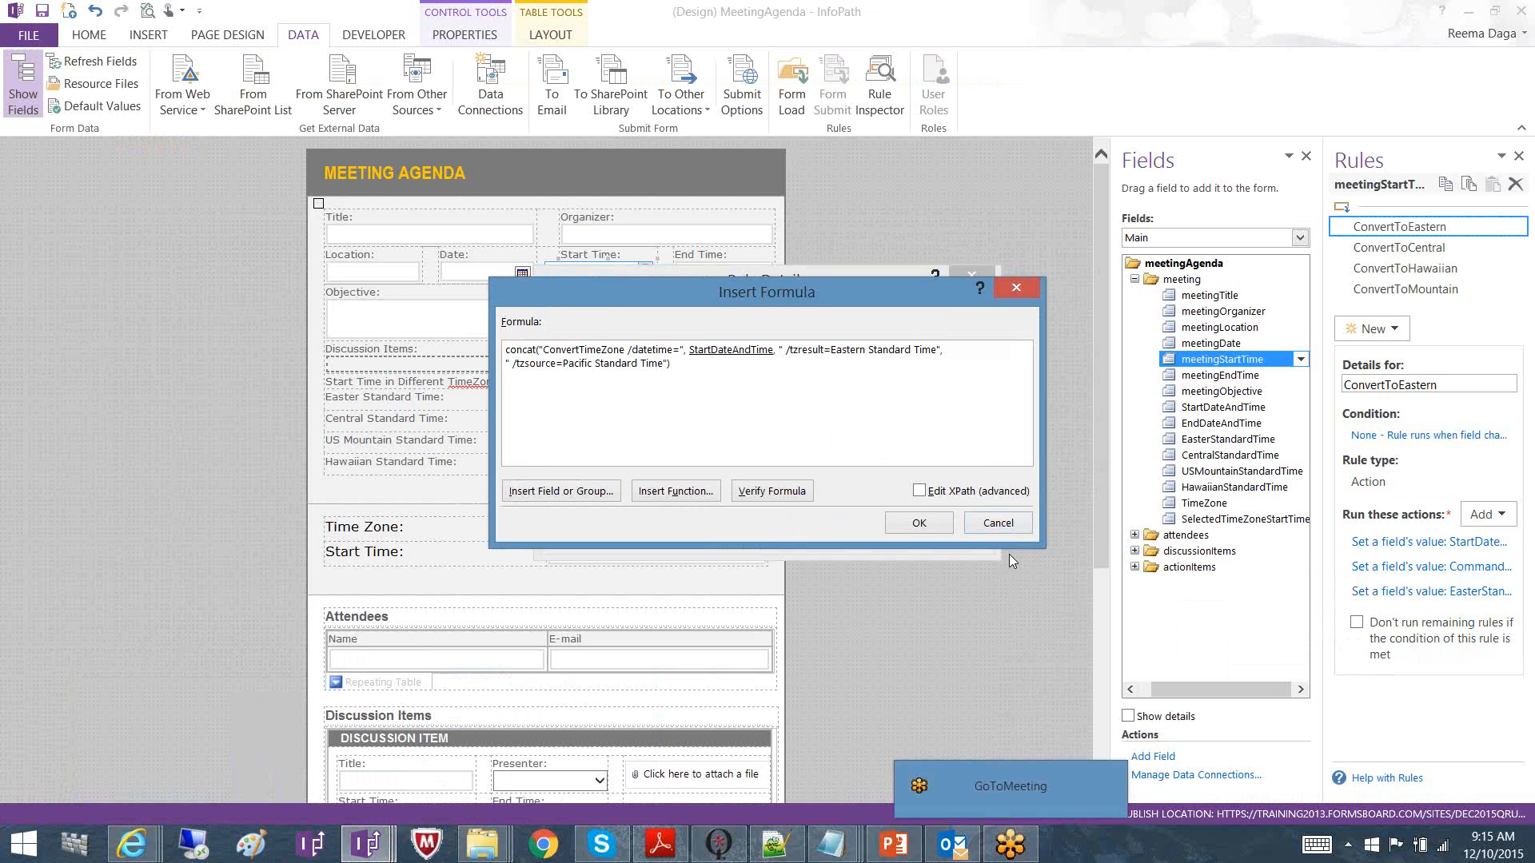
click(996, 528)
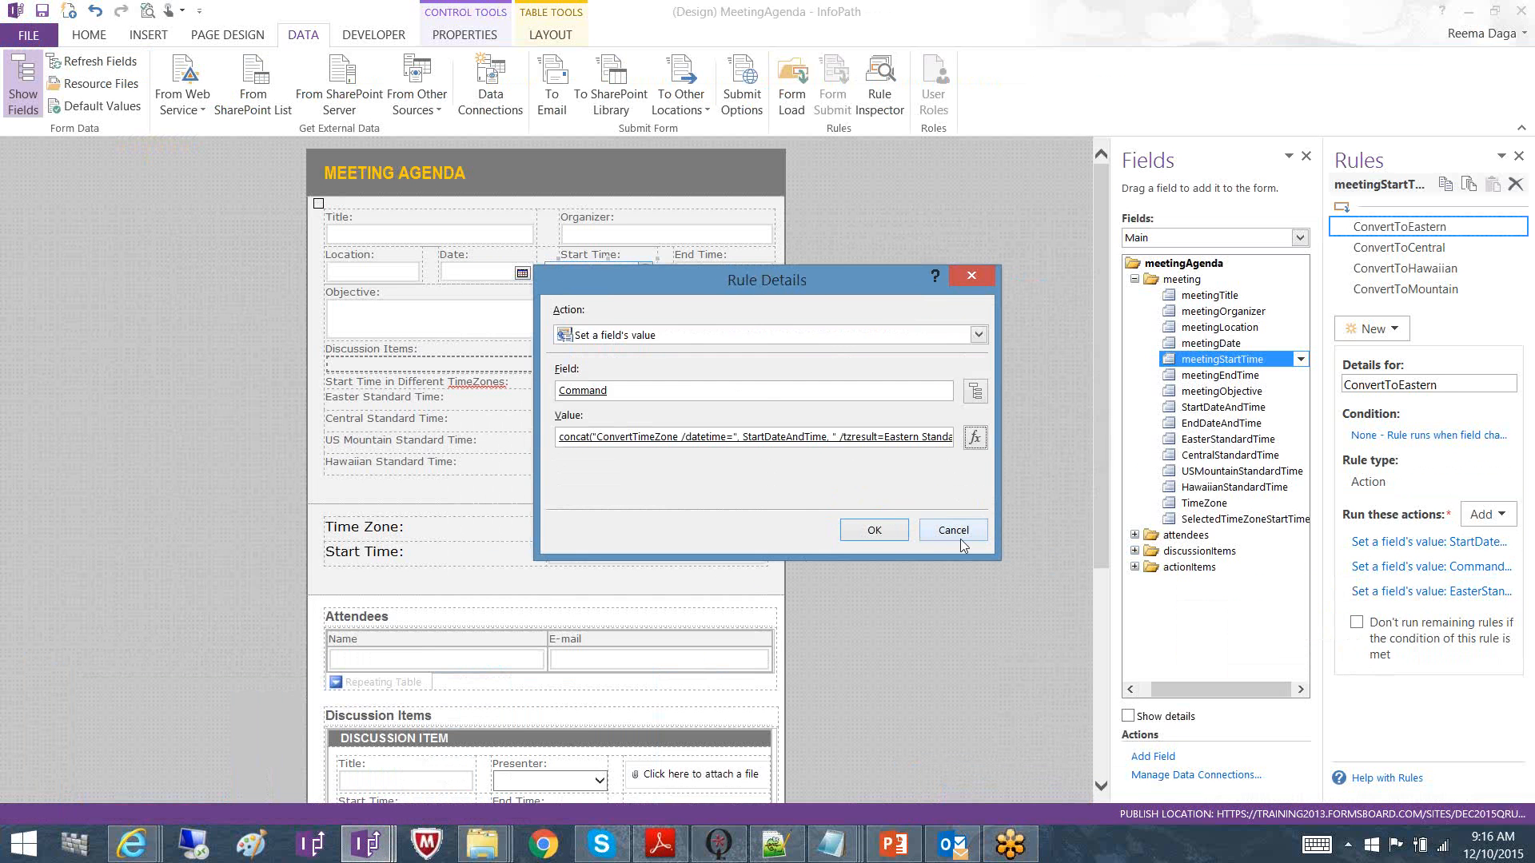
click(961, 539)
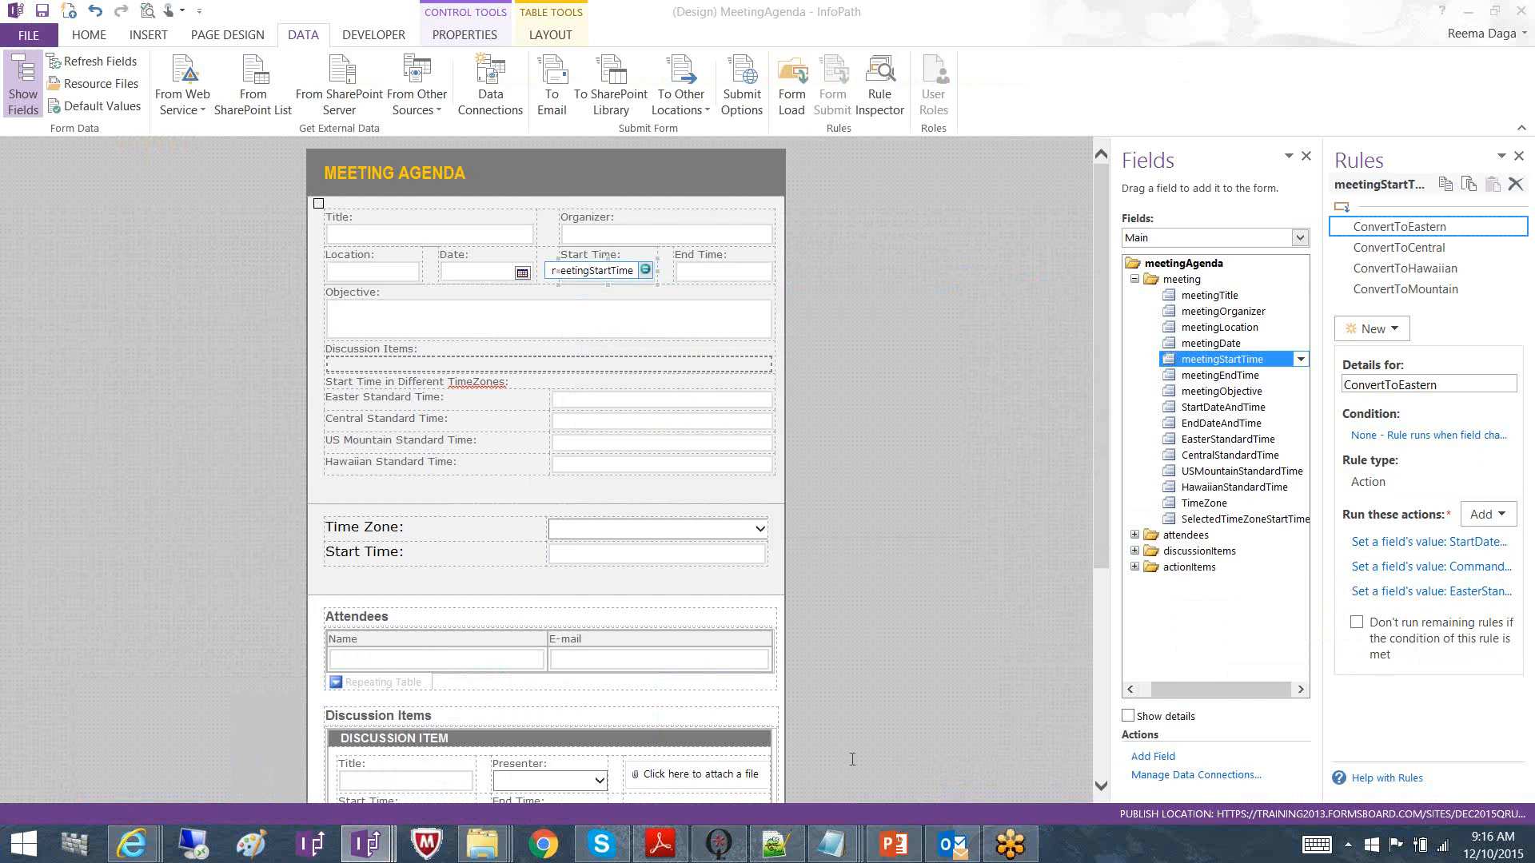
Show PowerPoint slide 8, SortTable, explaining sorting a table by column and order
click(894, 843)
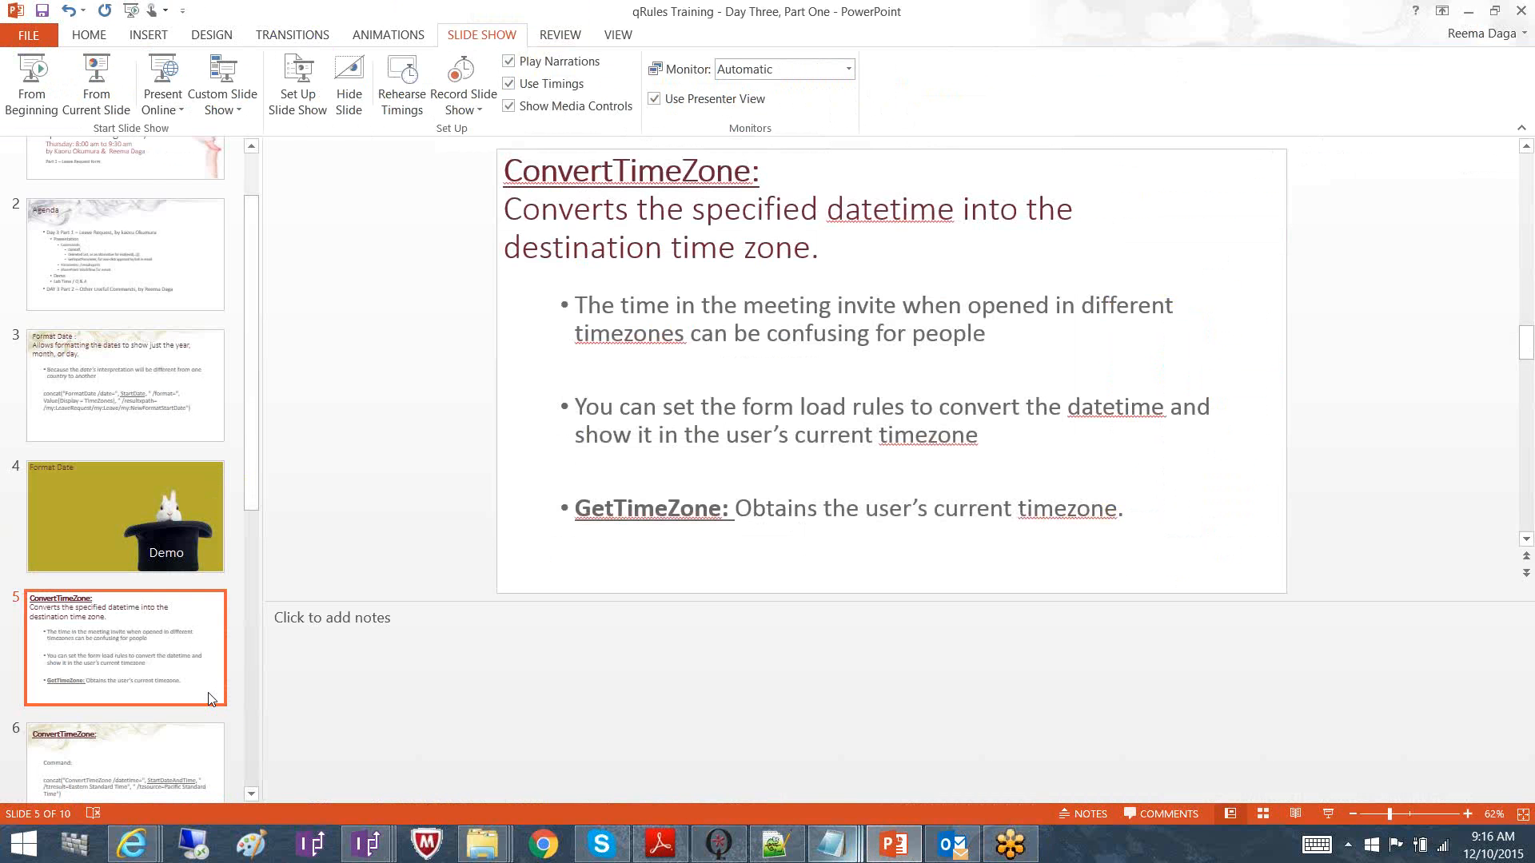
drag(251, 791, 251, 790)
click(145, 731)
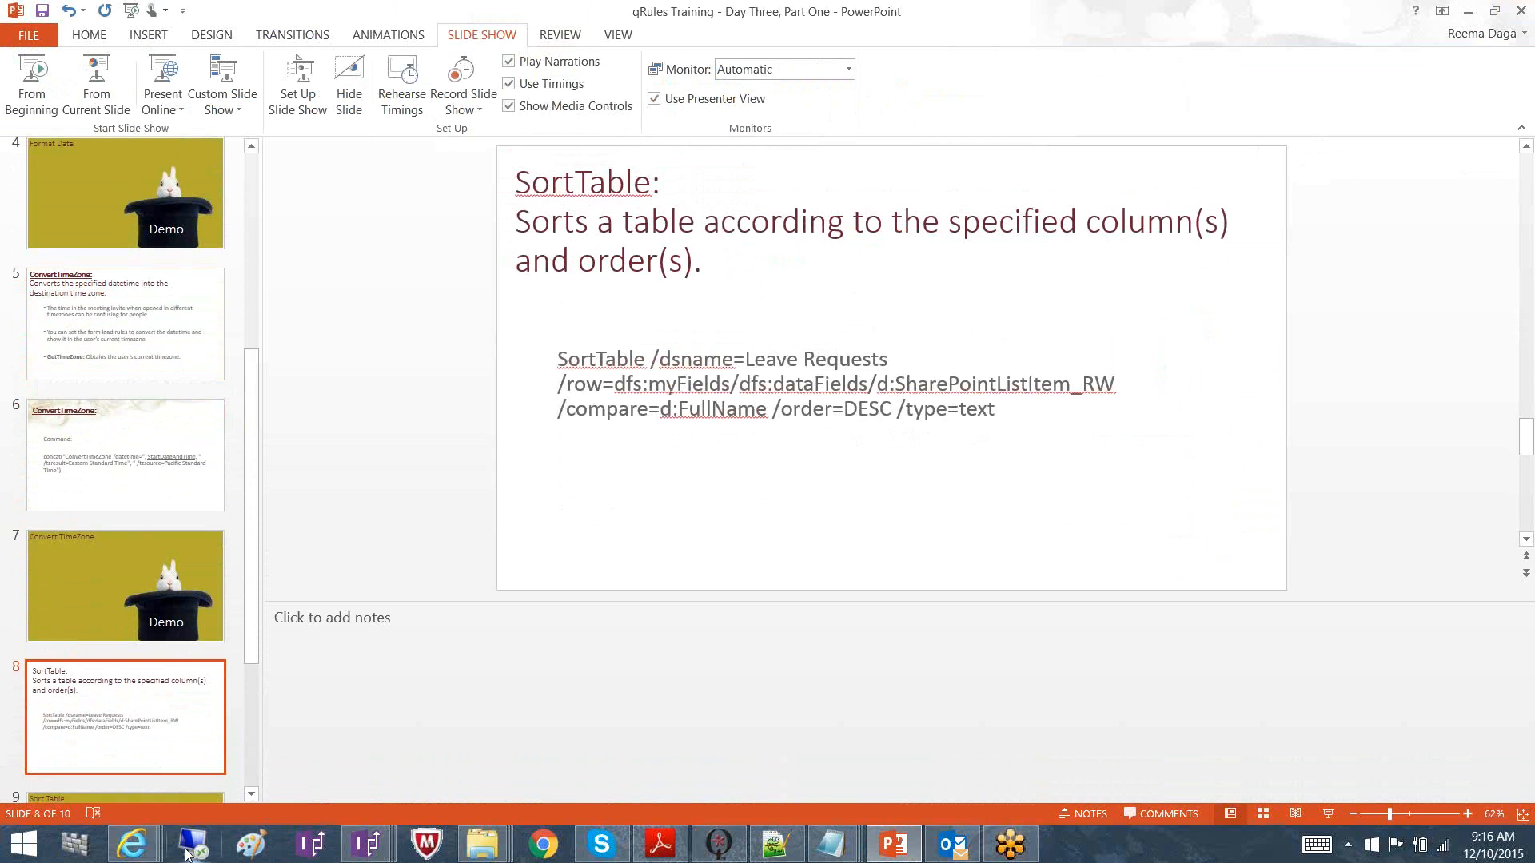
click(133, 846)
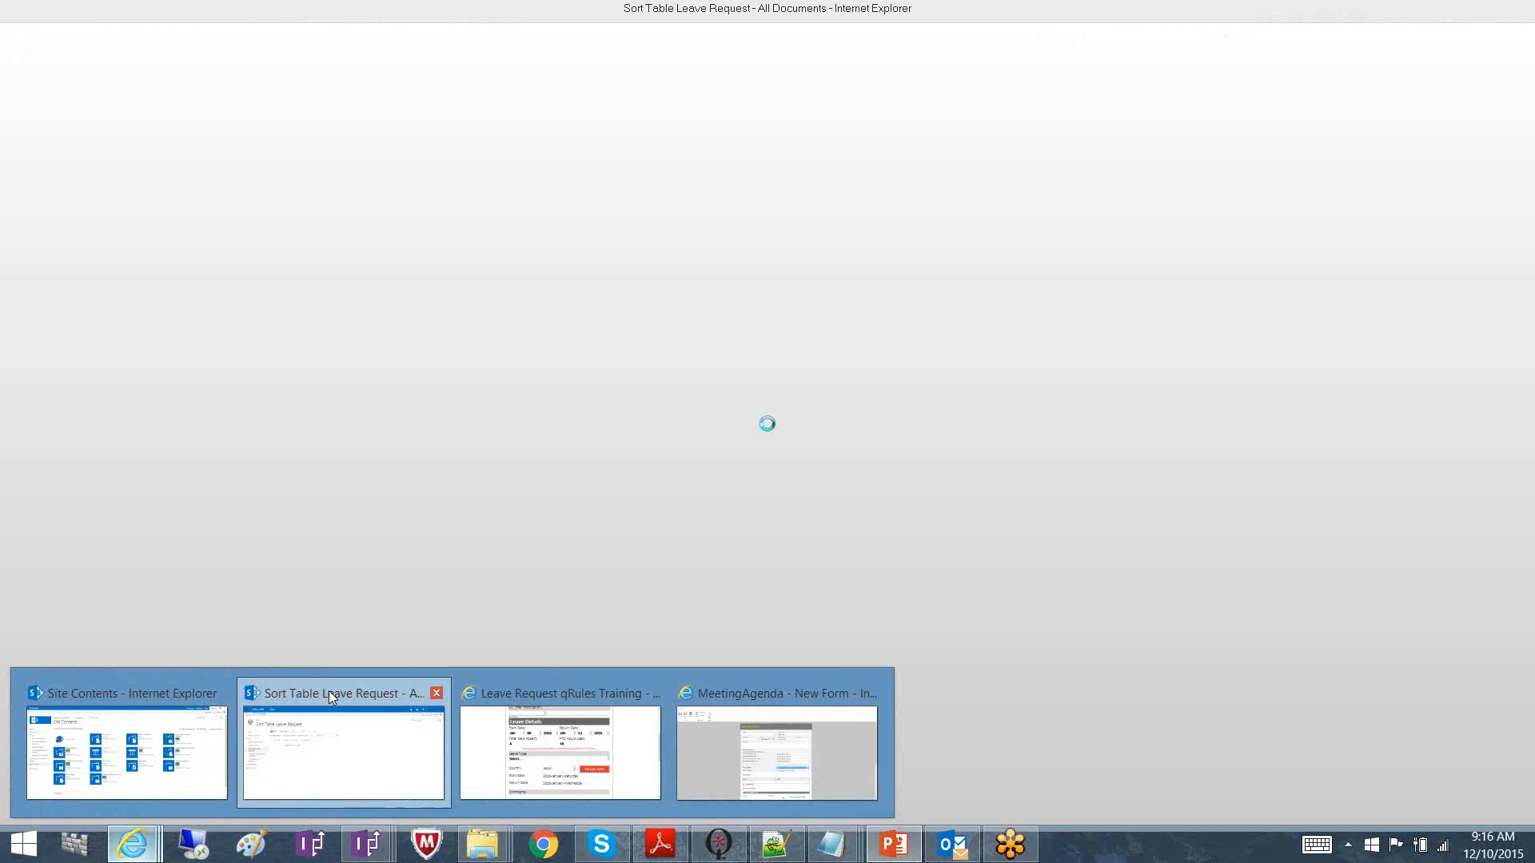
Create a new Leave Request form from the Sort Table Leave Request library
click(329, 691)
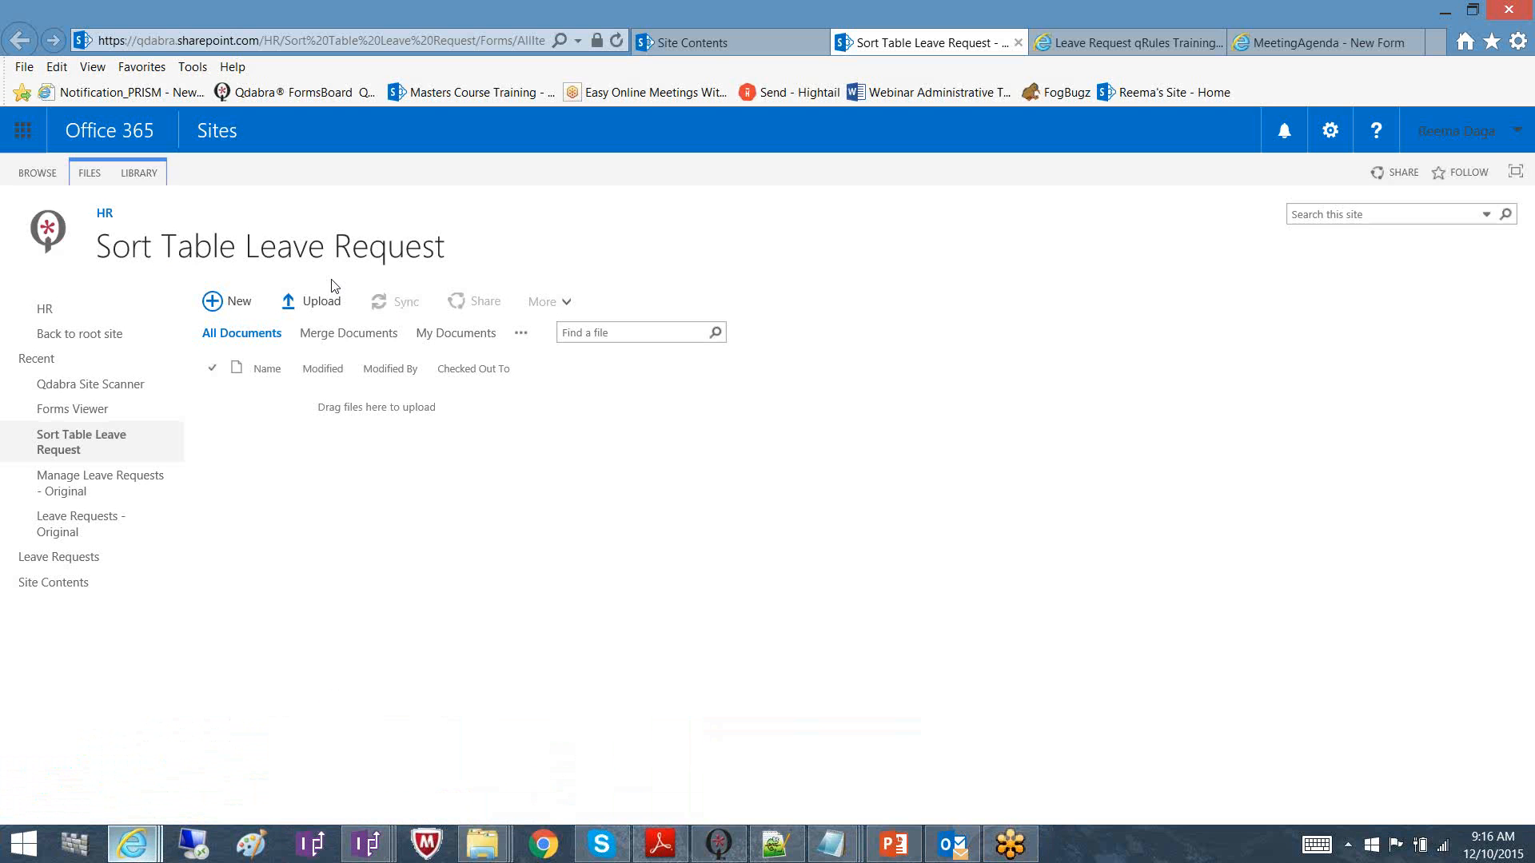
click(240, 307)
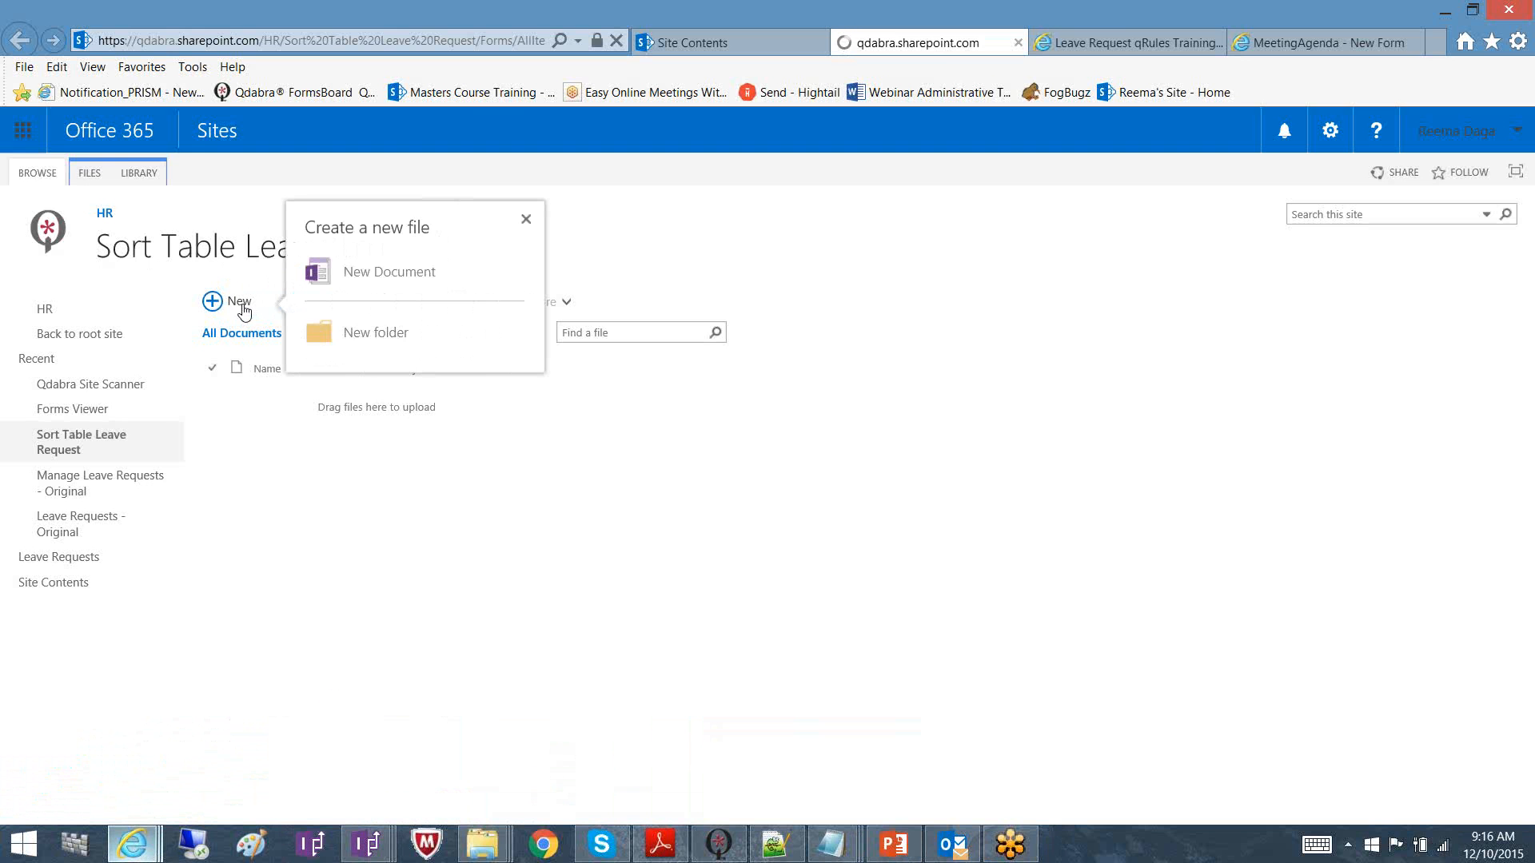
click(225, 304)
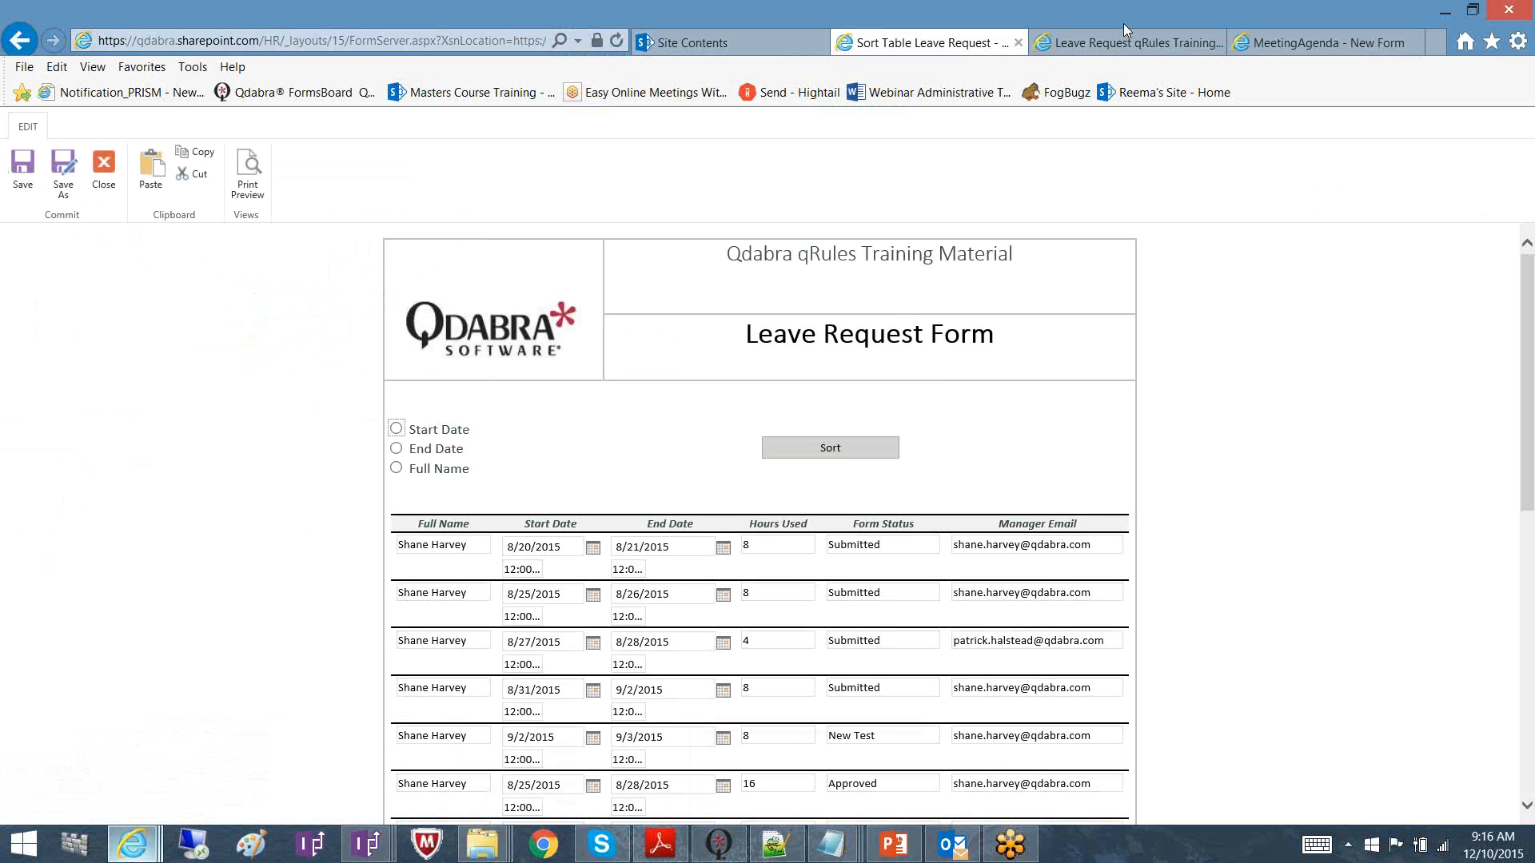
click(1483, 26)
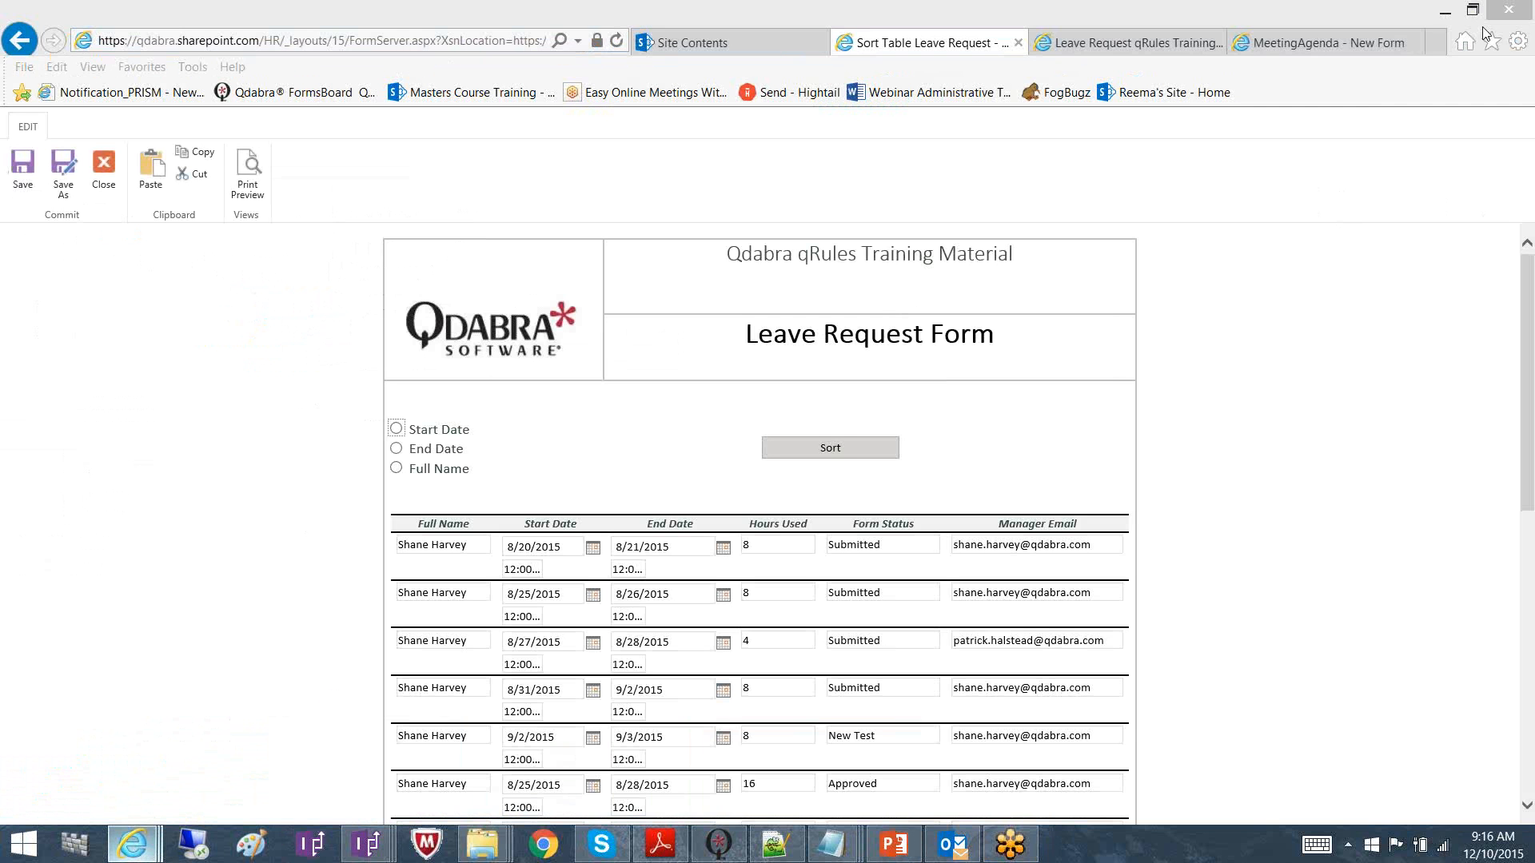
click(672, 376)
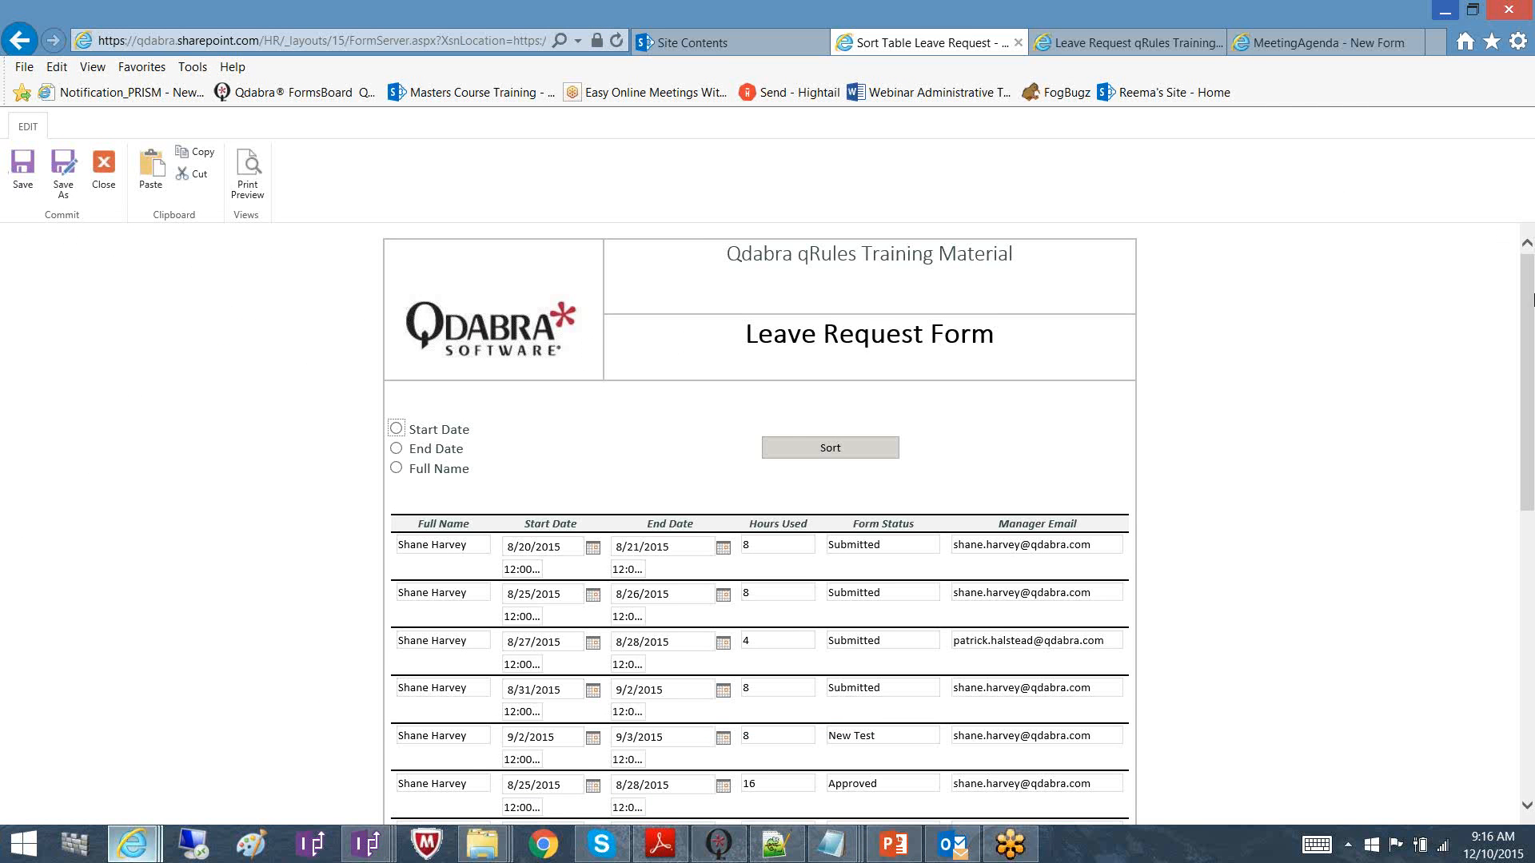
Sort the leave table by Start Date, then by Full Name in descending order
drag(1531, 296, 1531, 339)
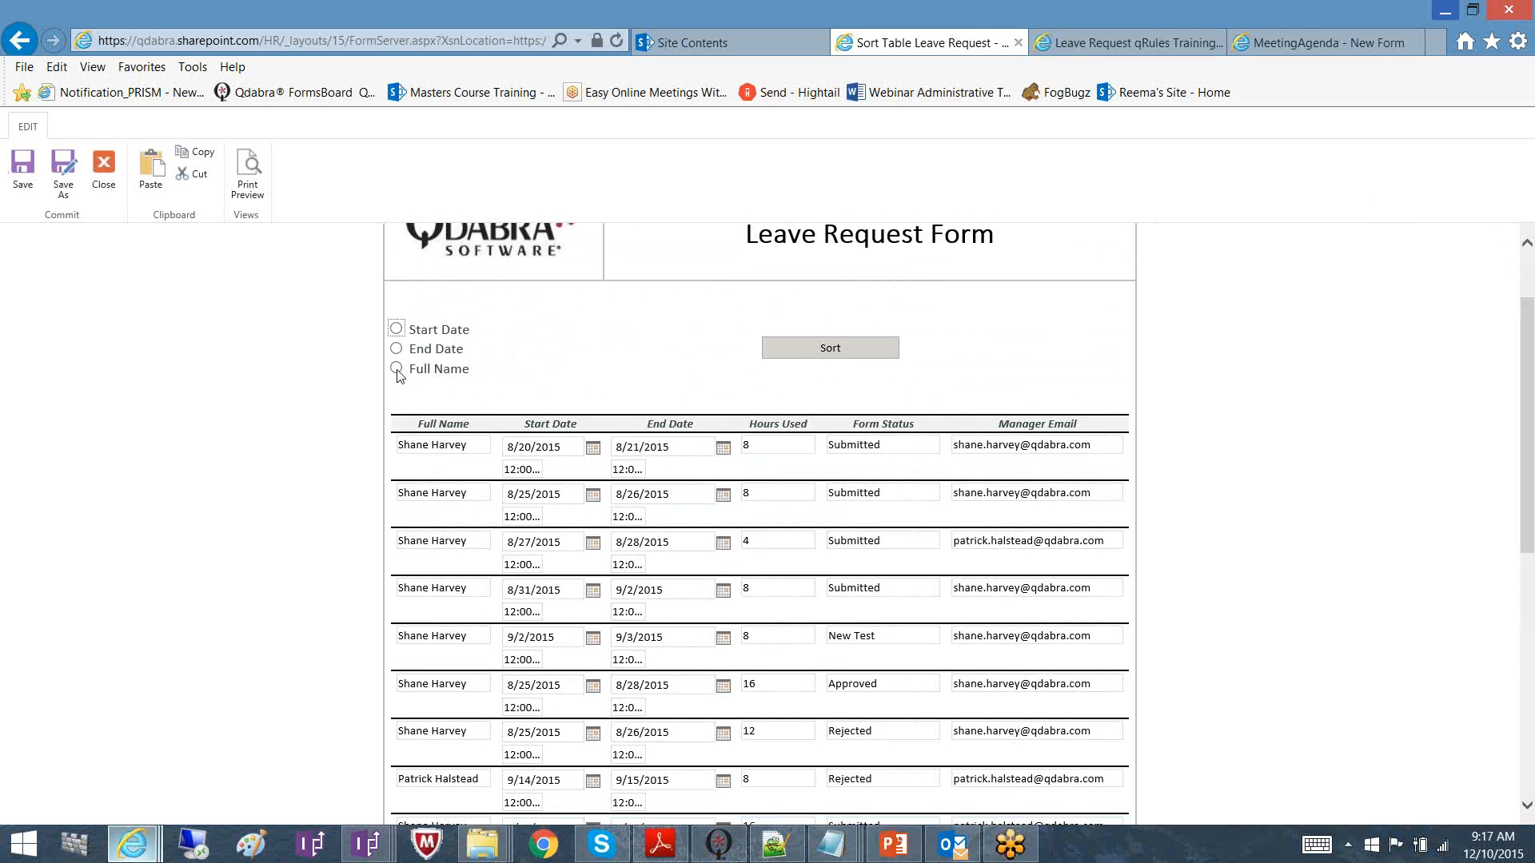
click(846, 360)
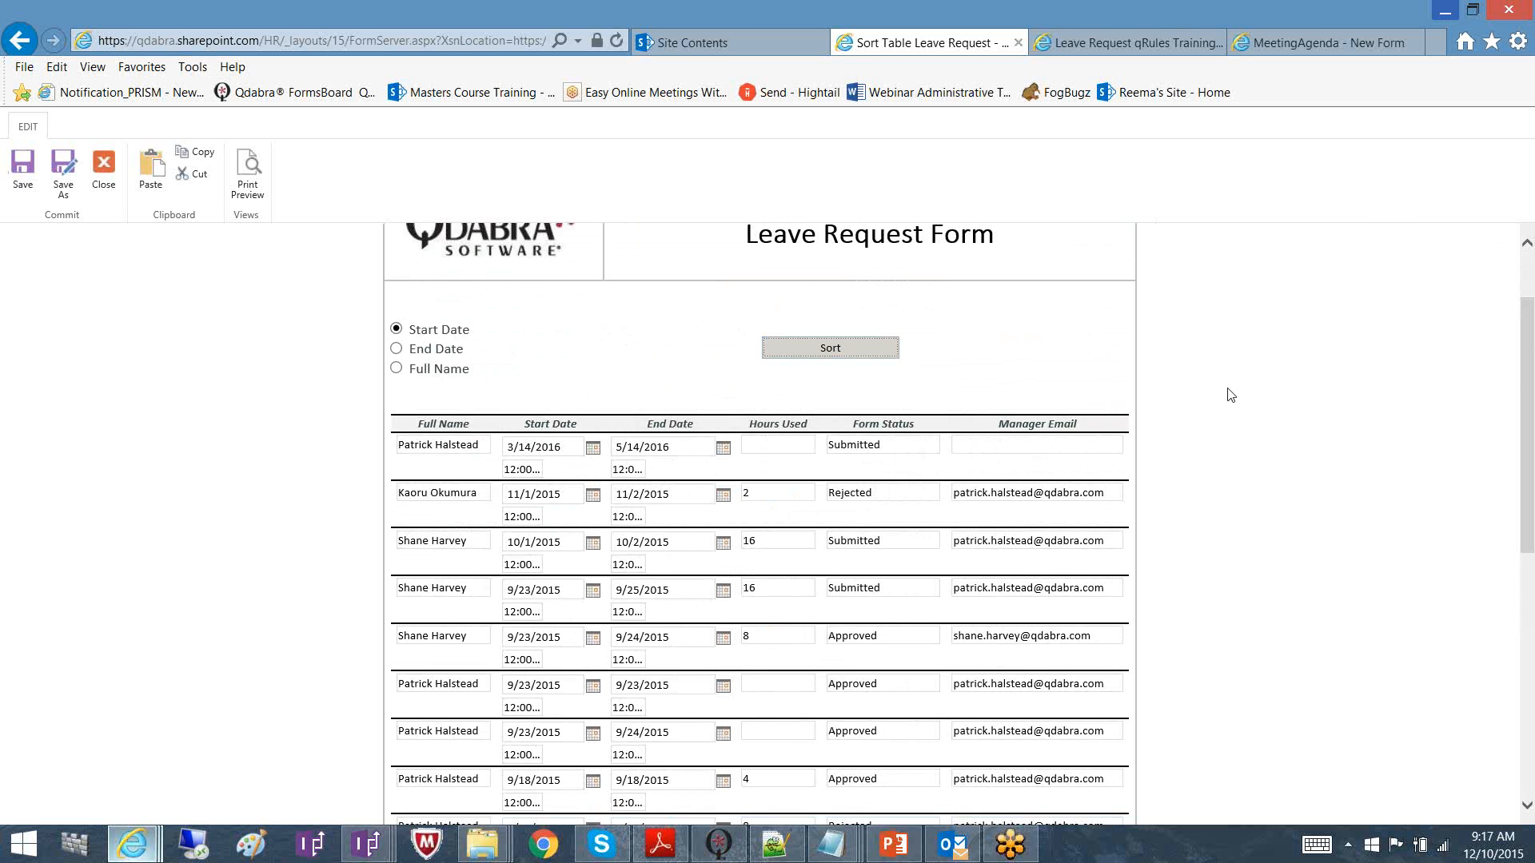
drag(1528, 384, 1533, 320)
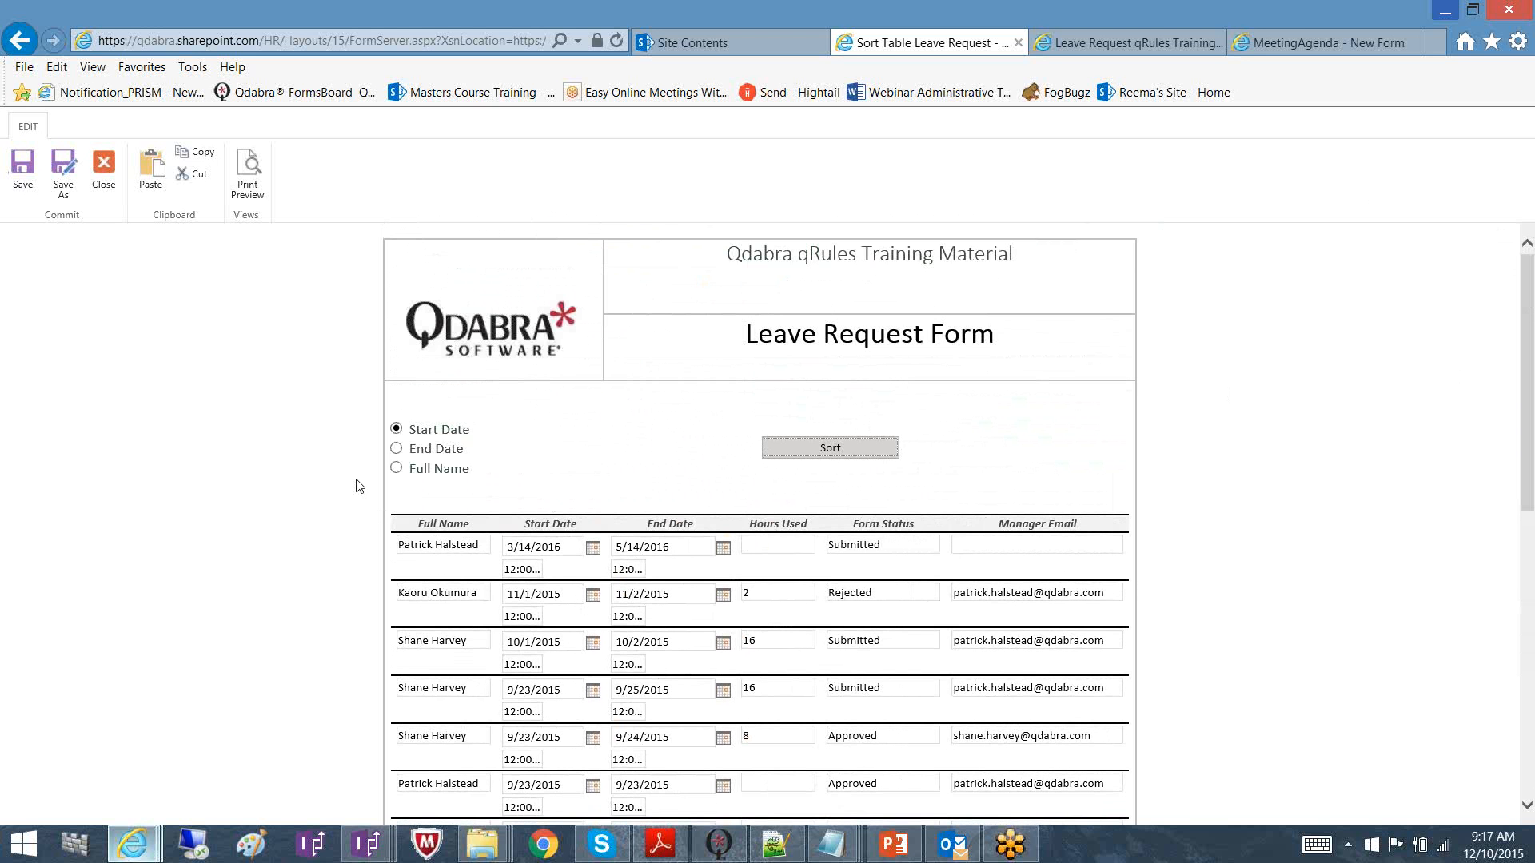
click(396, 468)
click(846, 451)
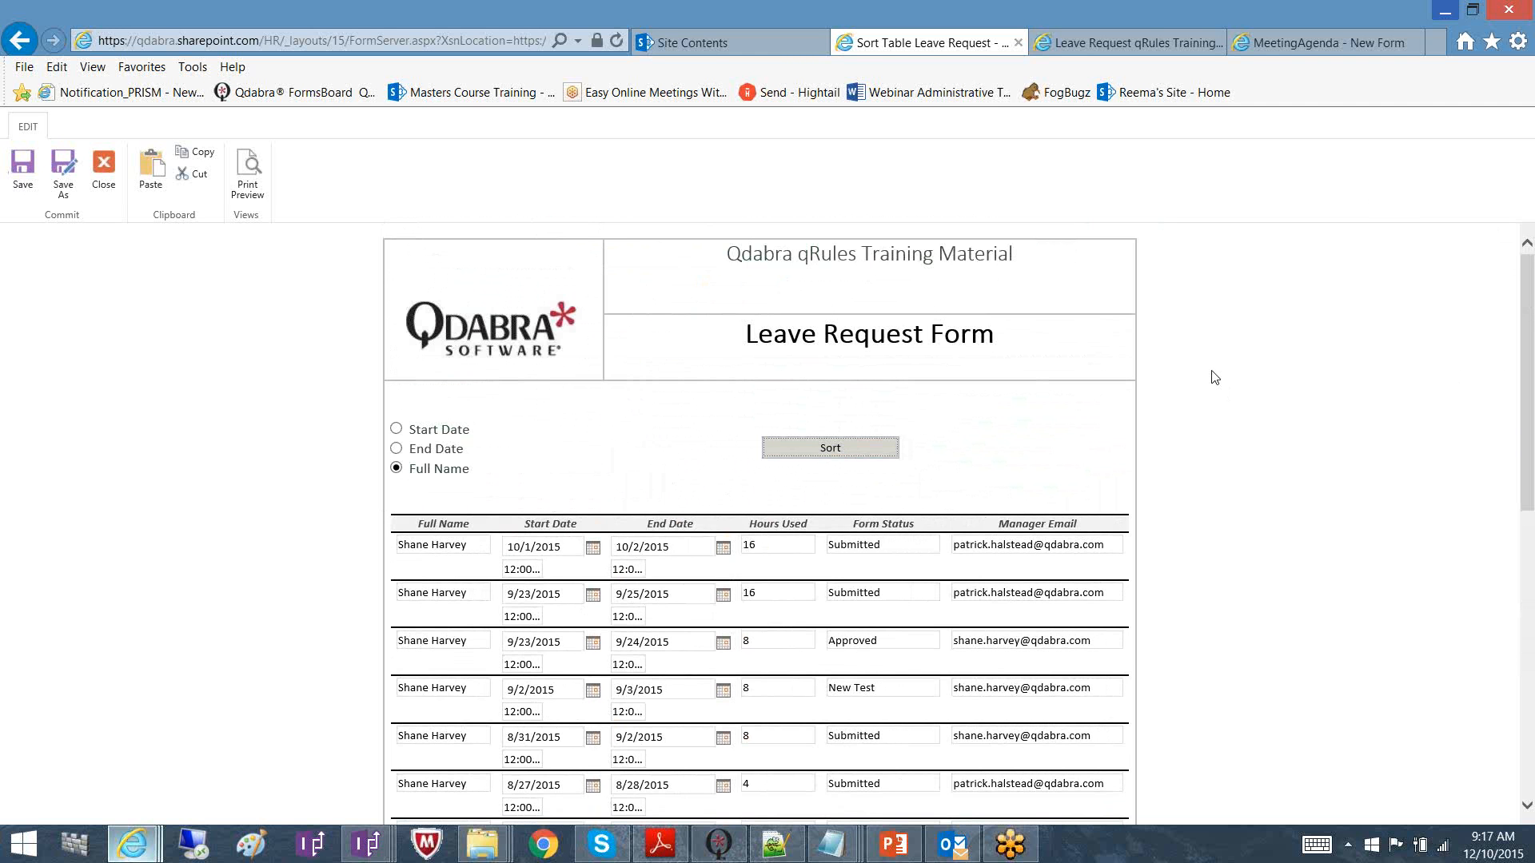
drag(1533, 275, 1533, 324)
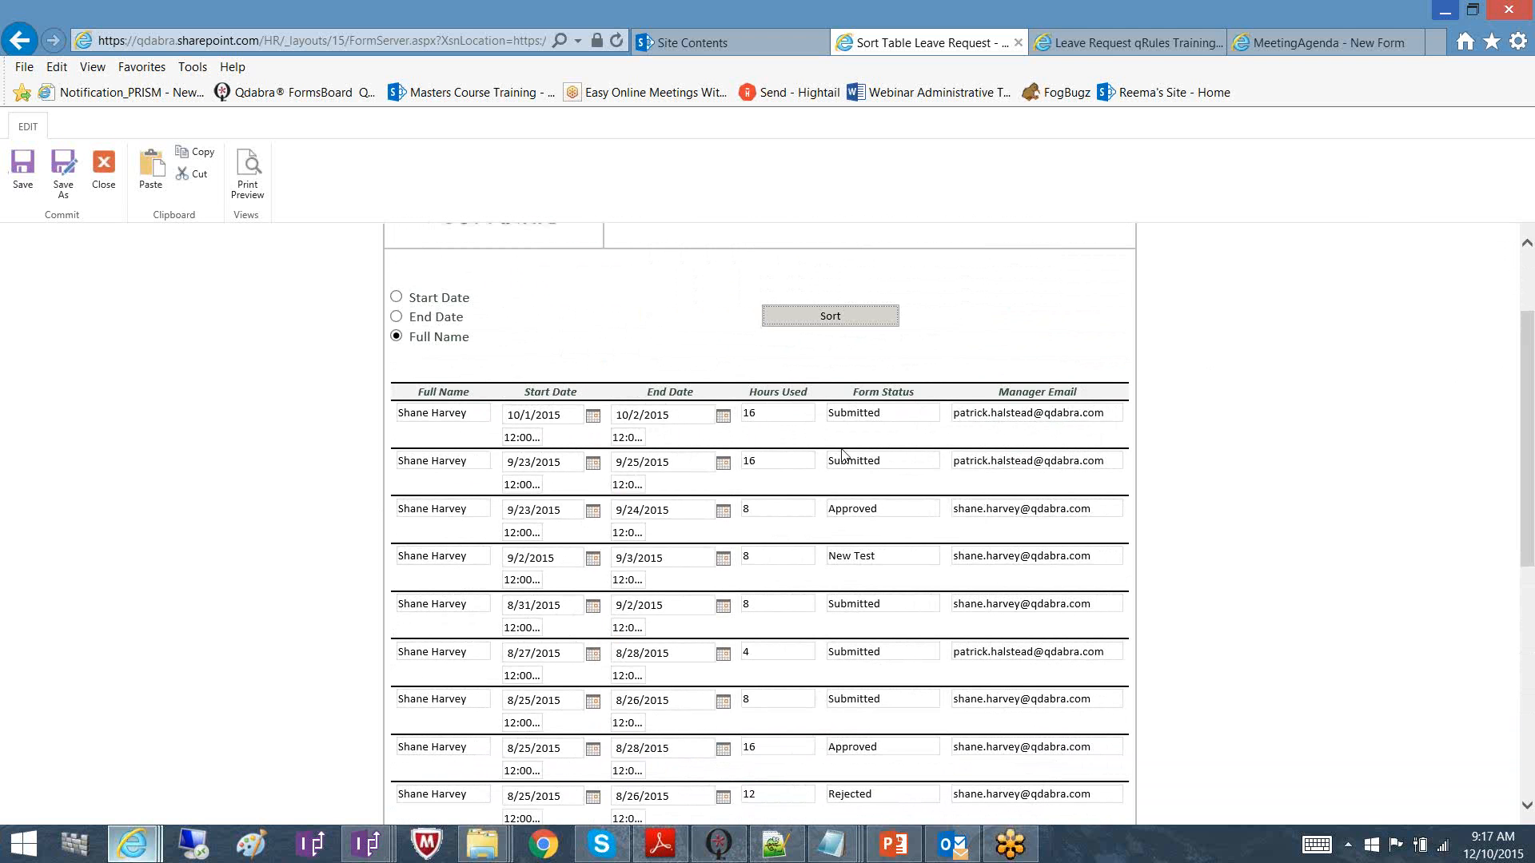
click(369, 843)
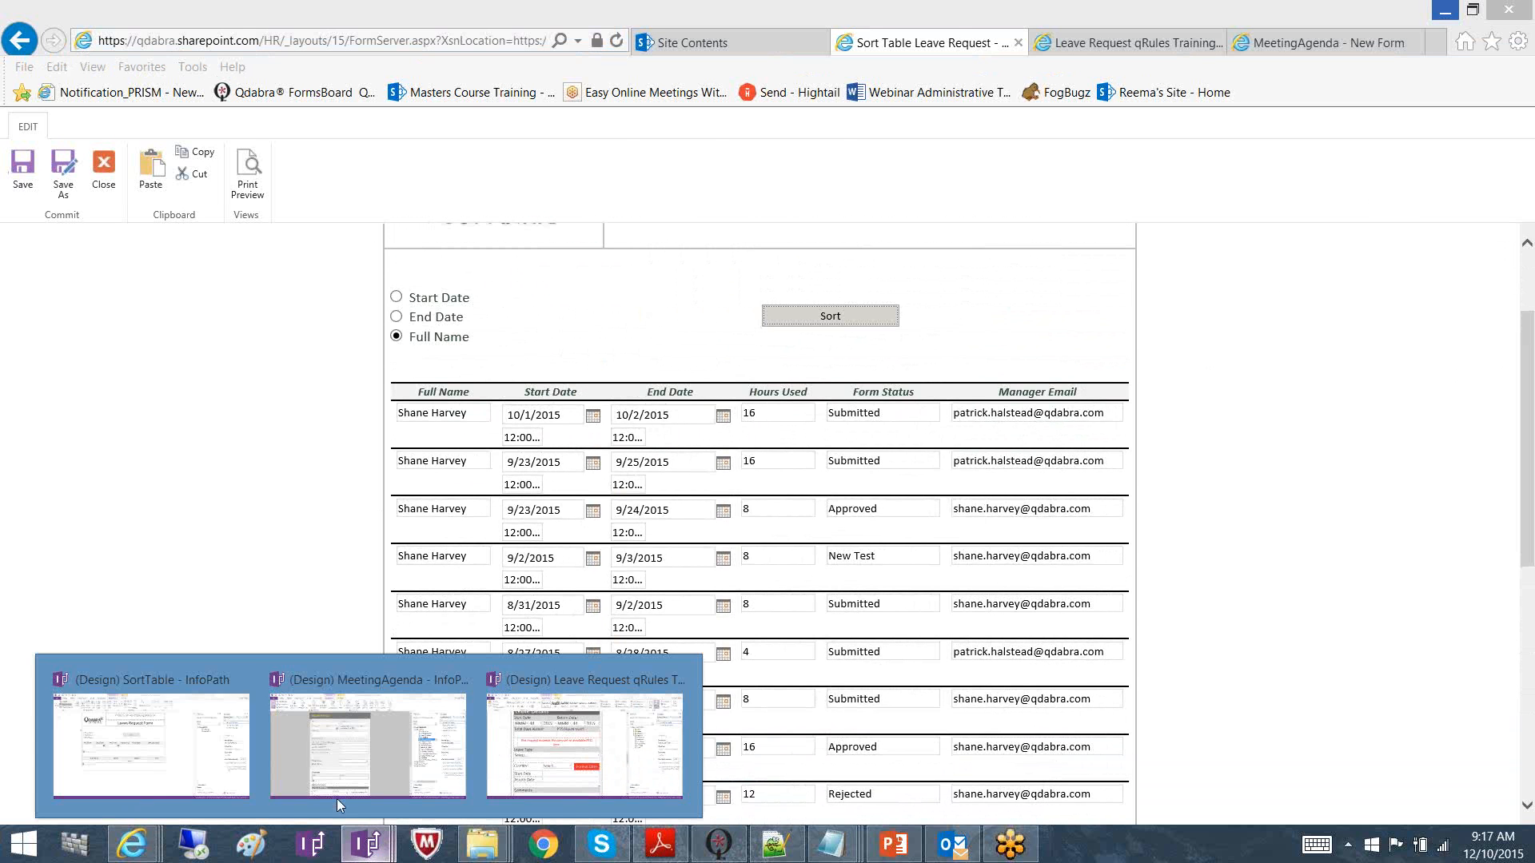
Select and copy the SortTable command value from the Sort By FullName action's details
click(190, 671)
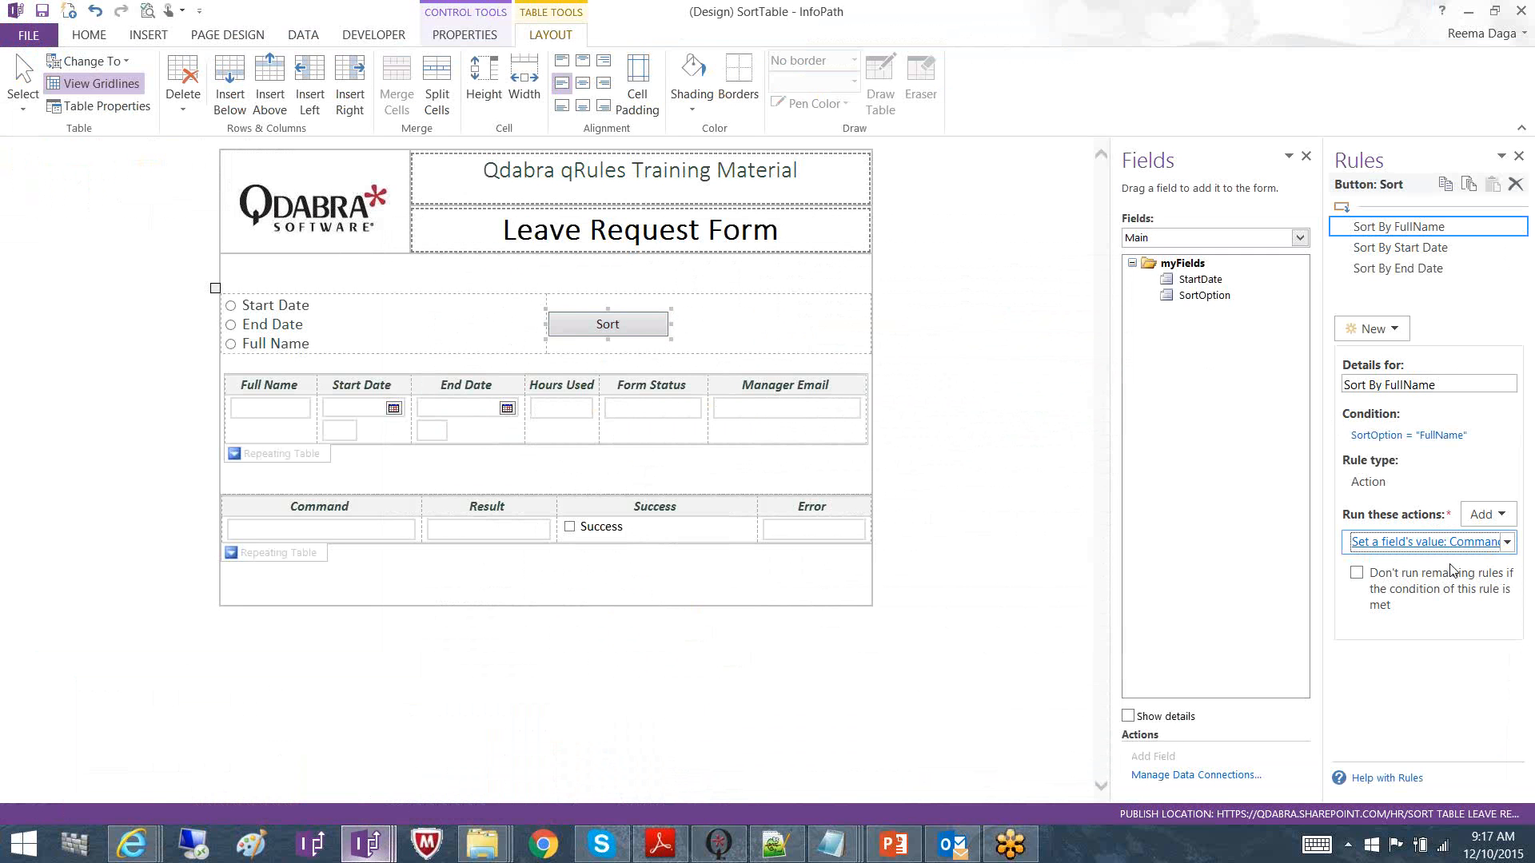
click(1431, 541)
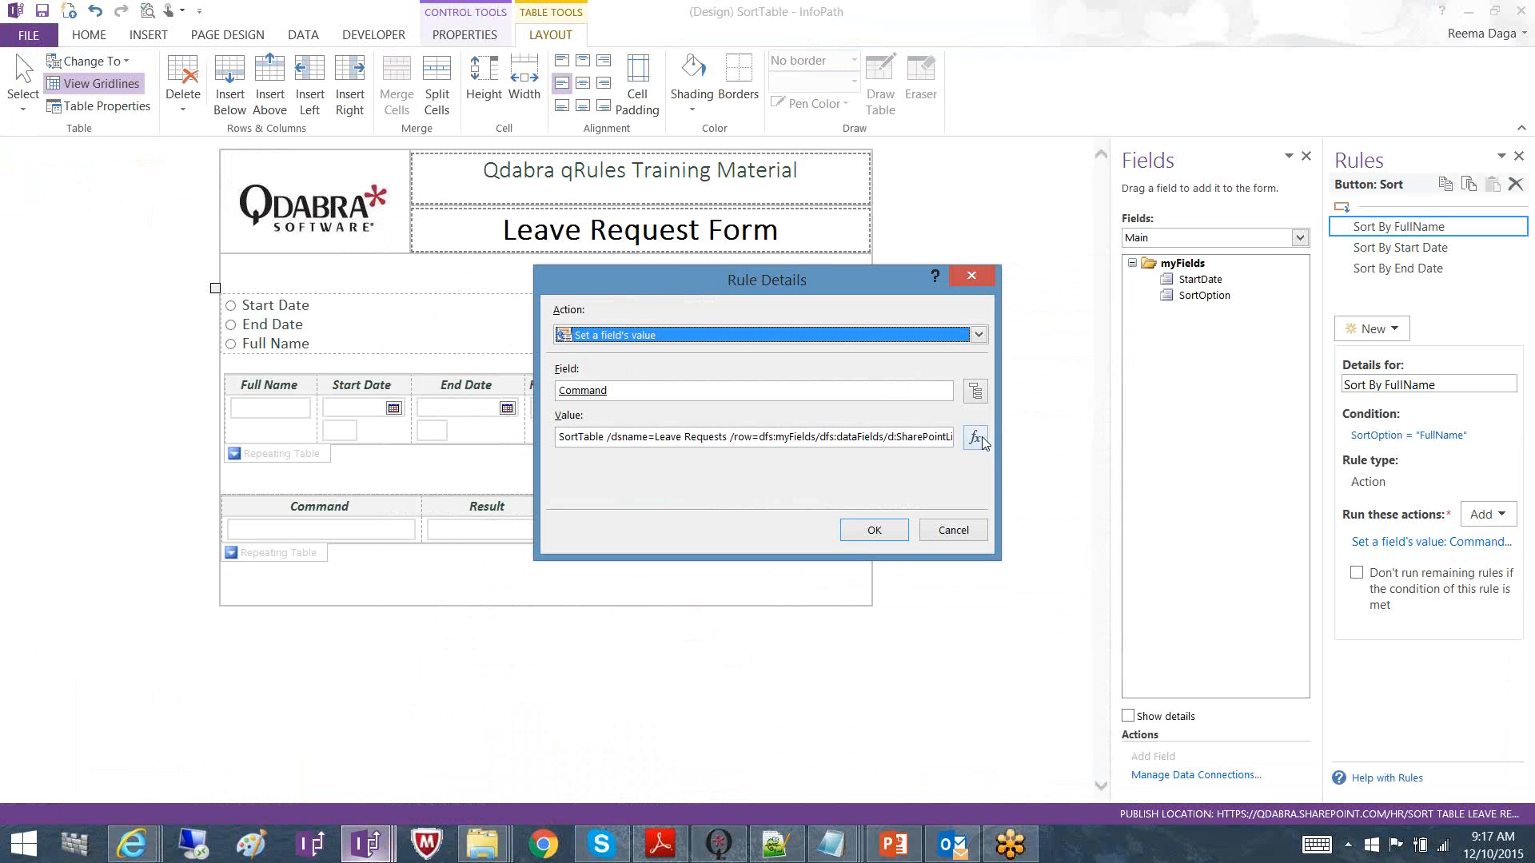
click(887, 440)
key(ctrl+a)
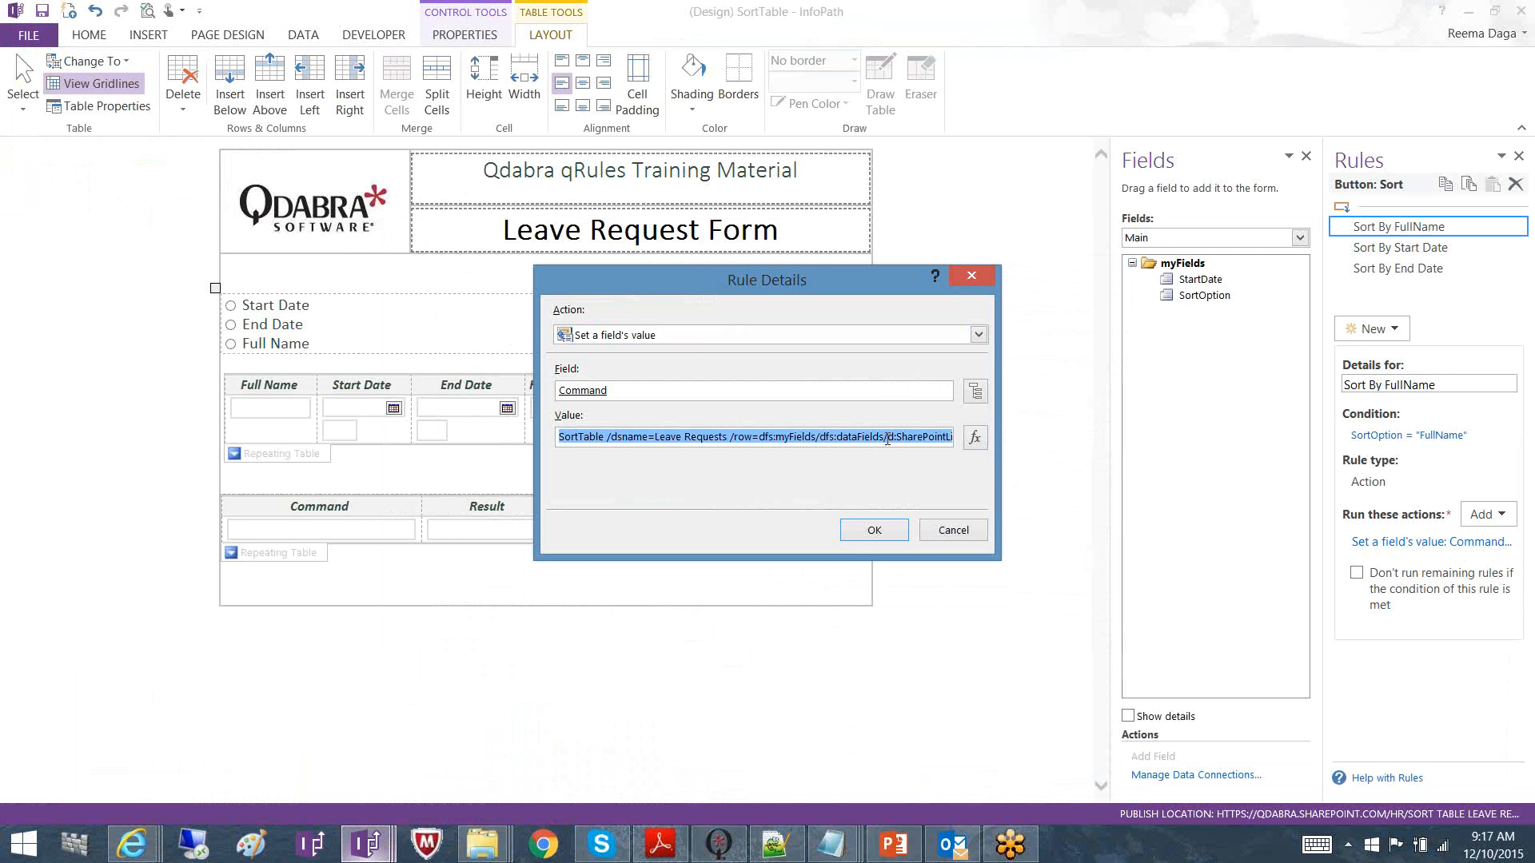
mouse_move(832, 844)
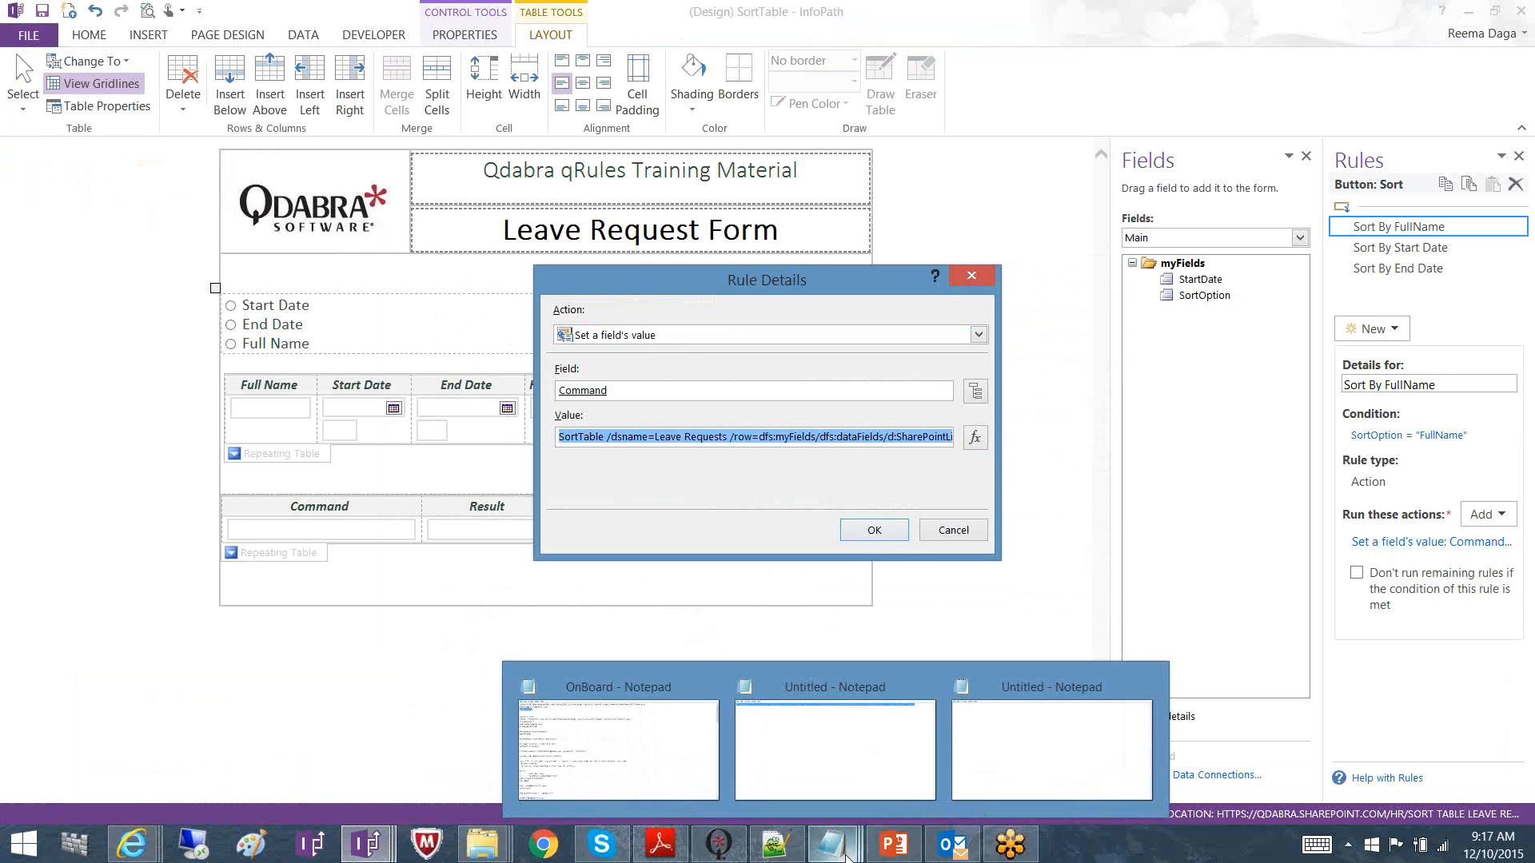
click(1051, 746)
Paste the SortTable command (d:FullName, /order=DESC, /type=text) into Notepad, then minimize it
text(SortTable /dsname=Leave Requests /row=dfs:myFields/dfs:dataFields/d:SharePointListItem_RW /compare=d:FullName /order=DESC /type=text)
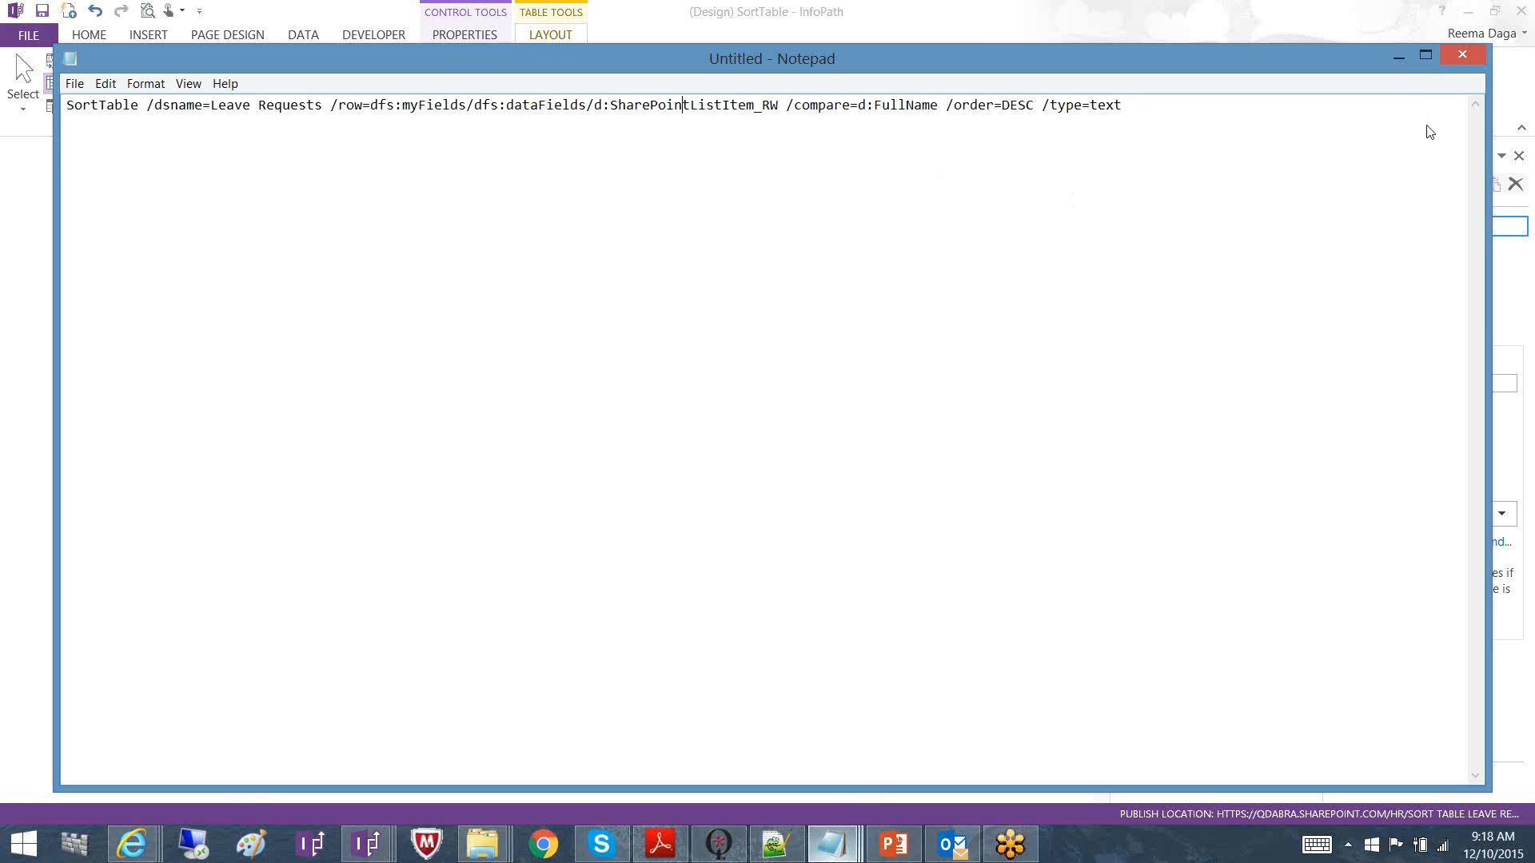
click(1397, 59)
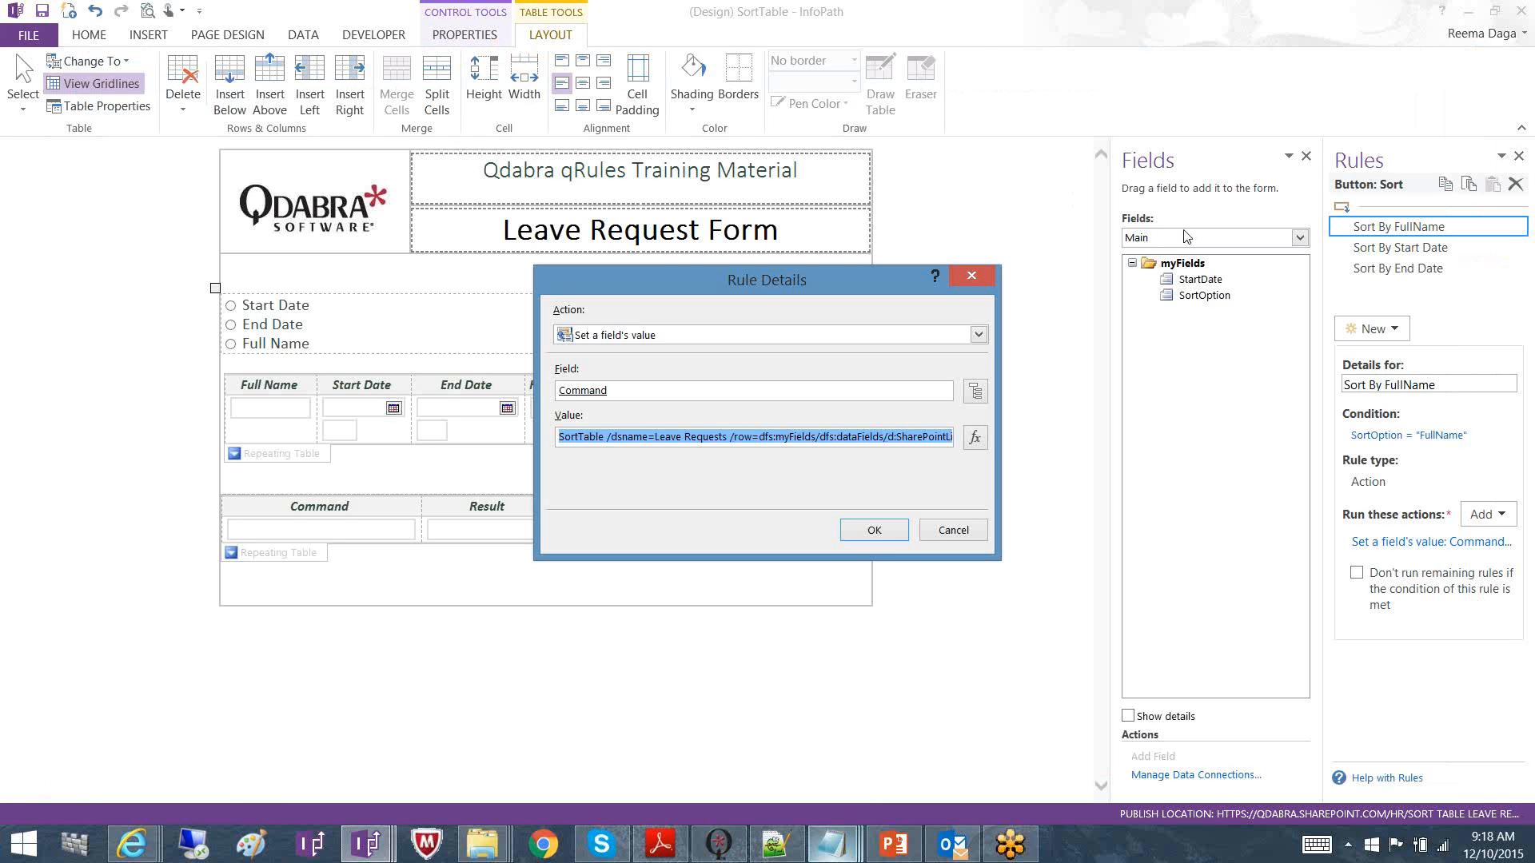
Cancel the Rule Details and select the Sort button to show its FullName, Start Date and End Date sort rules
click(982, 529)
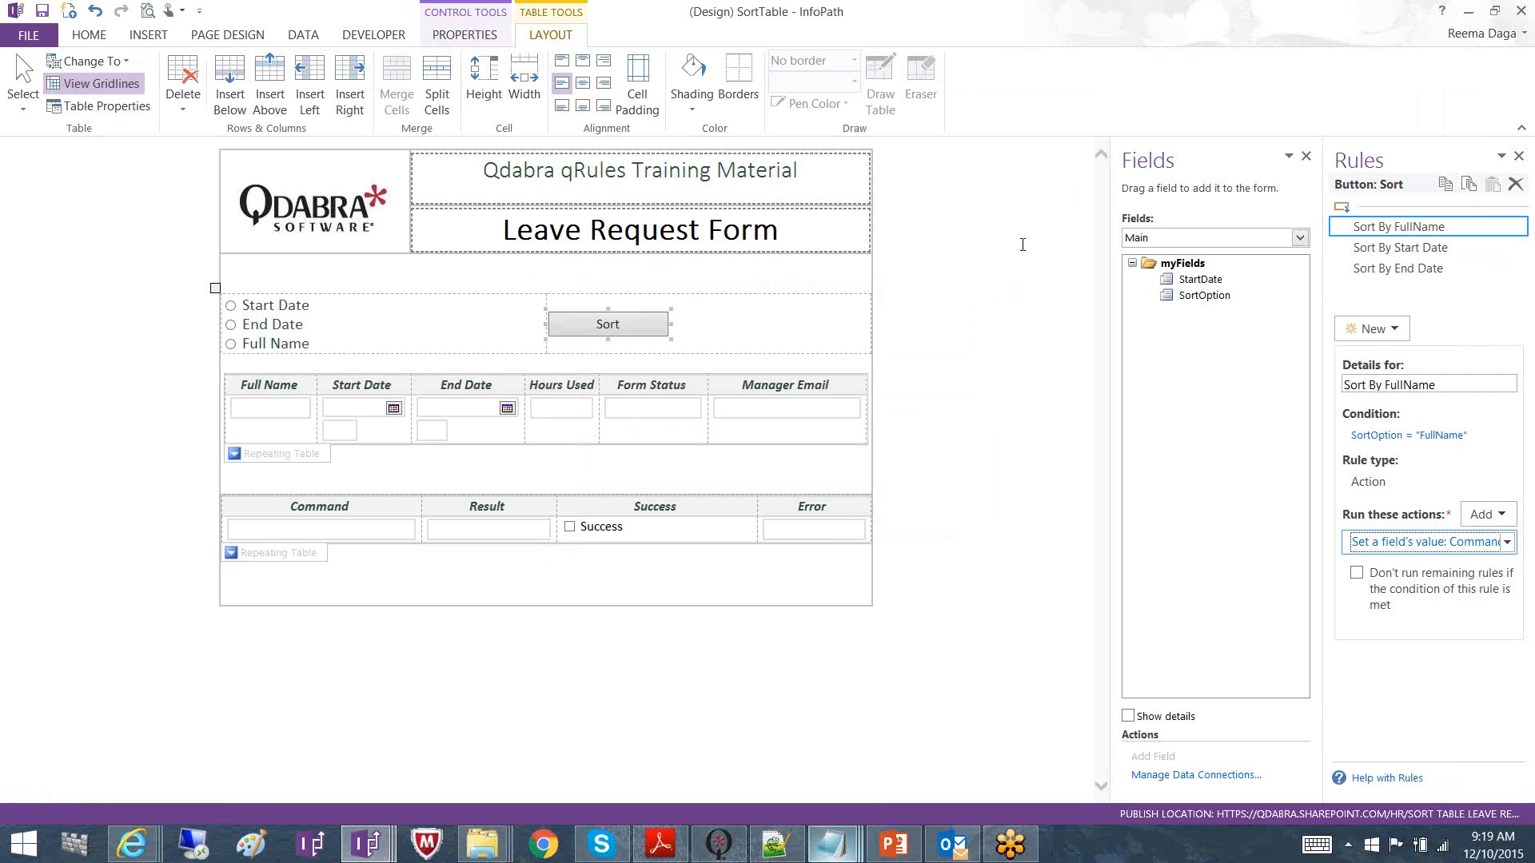
click(1122, 29)
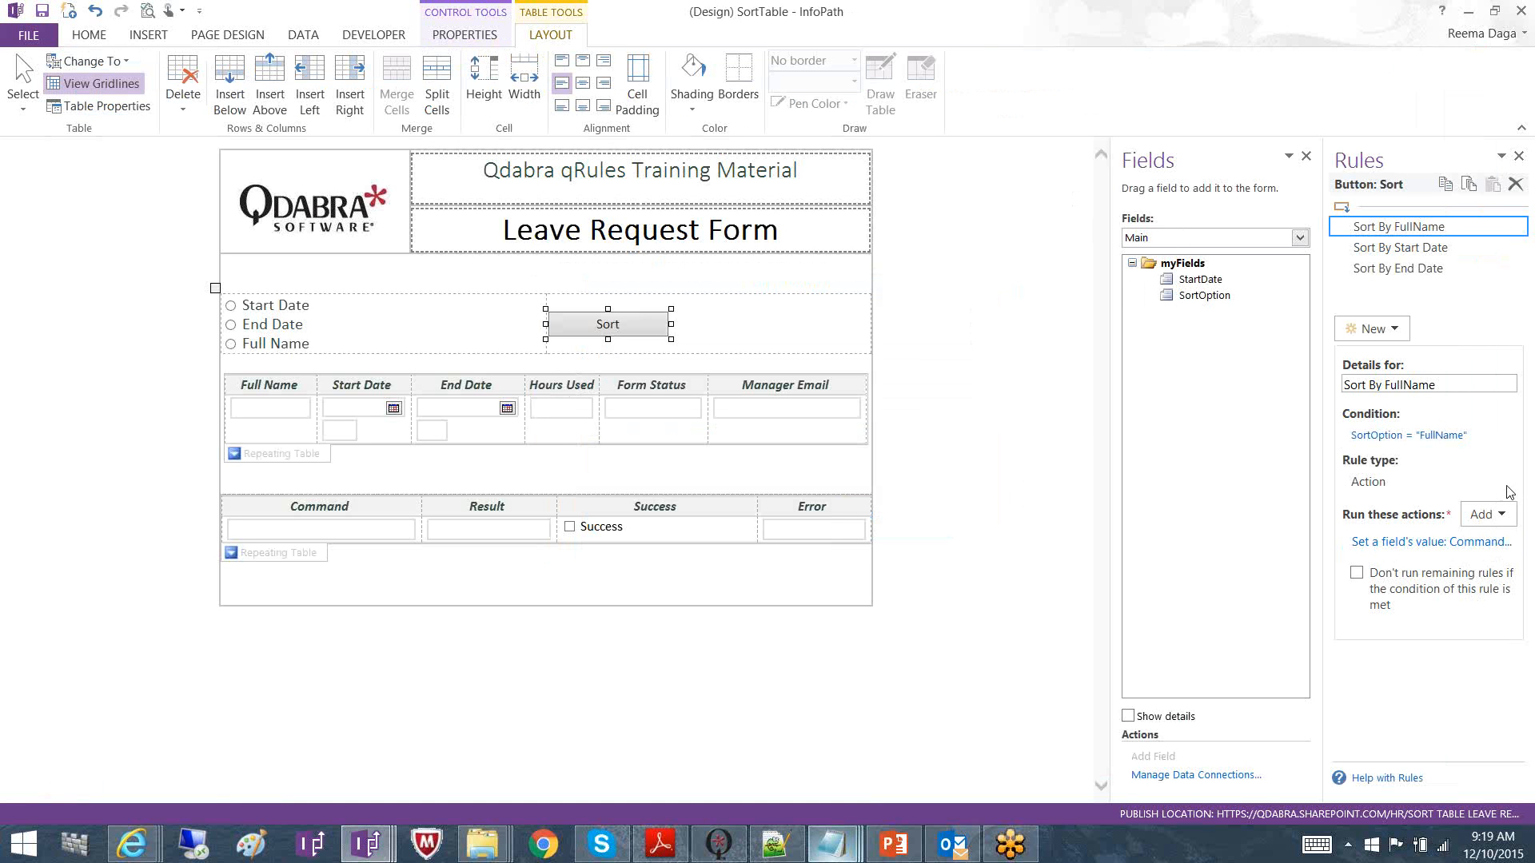
click(1263, 473)
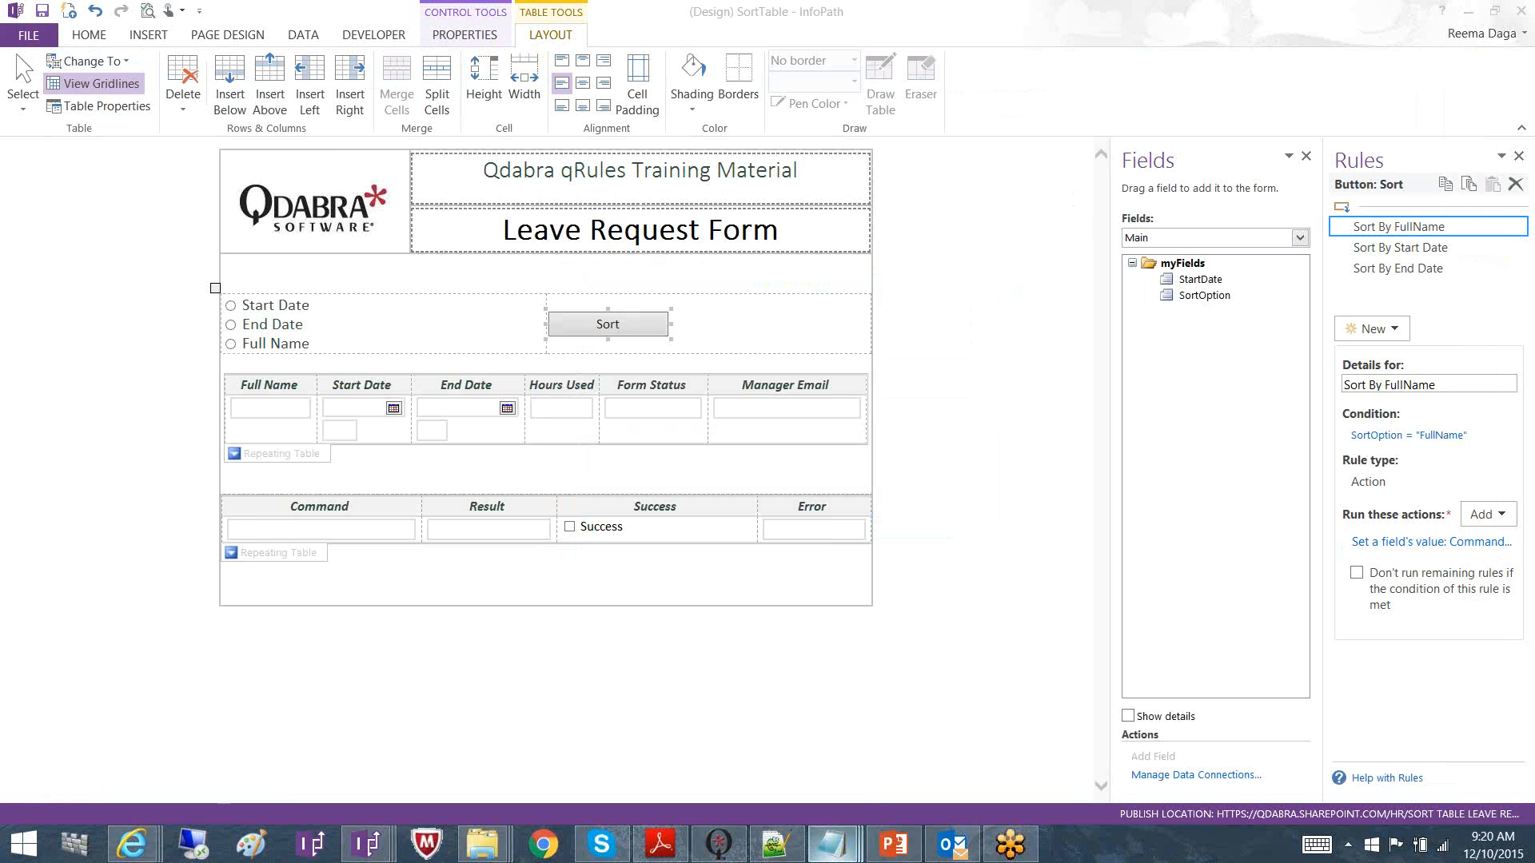
click(894, 843)
Run the slide show from slide 10, the orange Q&A slide with the magic 8-ball
scroll(253, 747, down, 3)
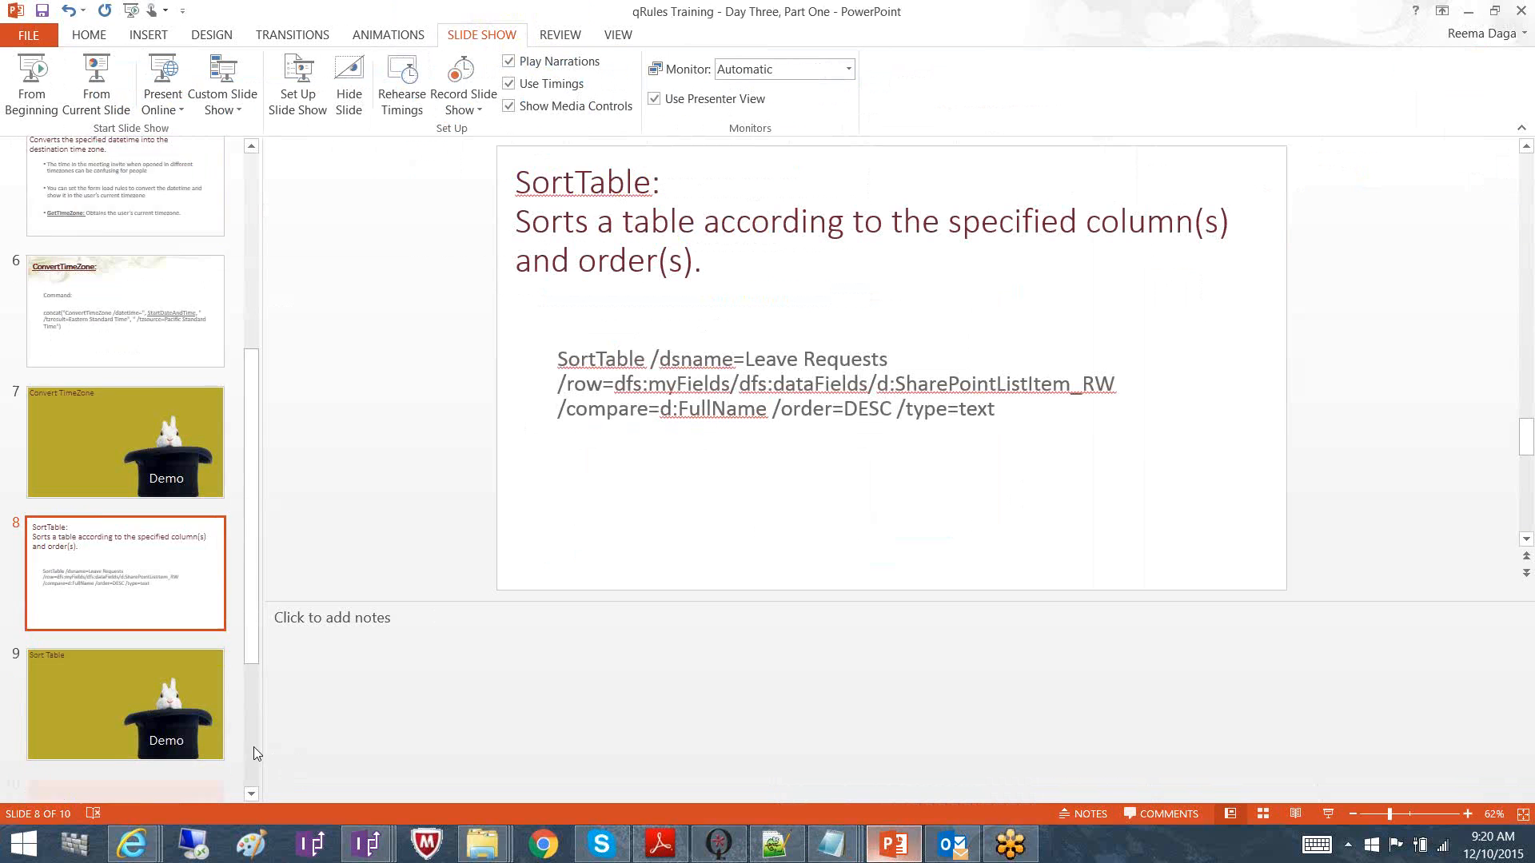
click(161, 771)
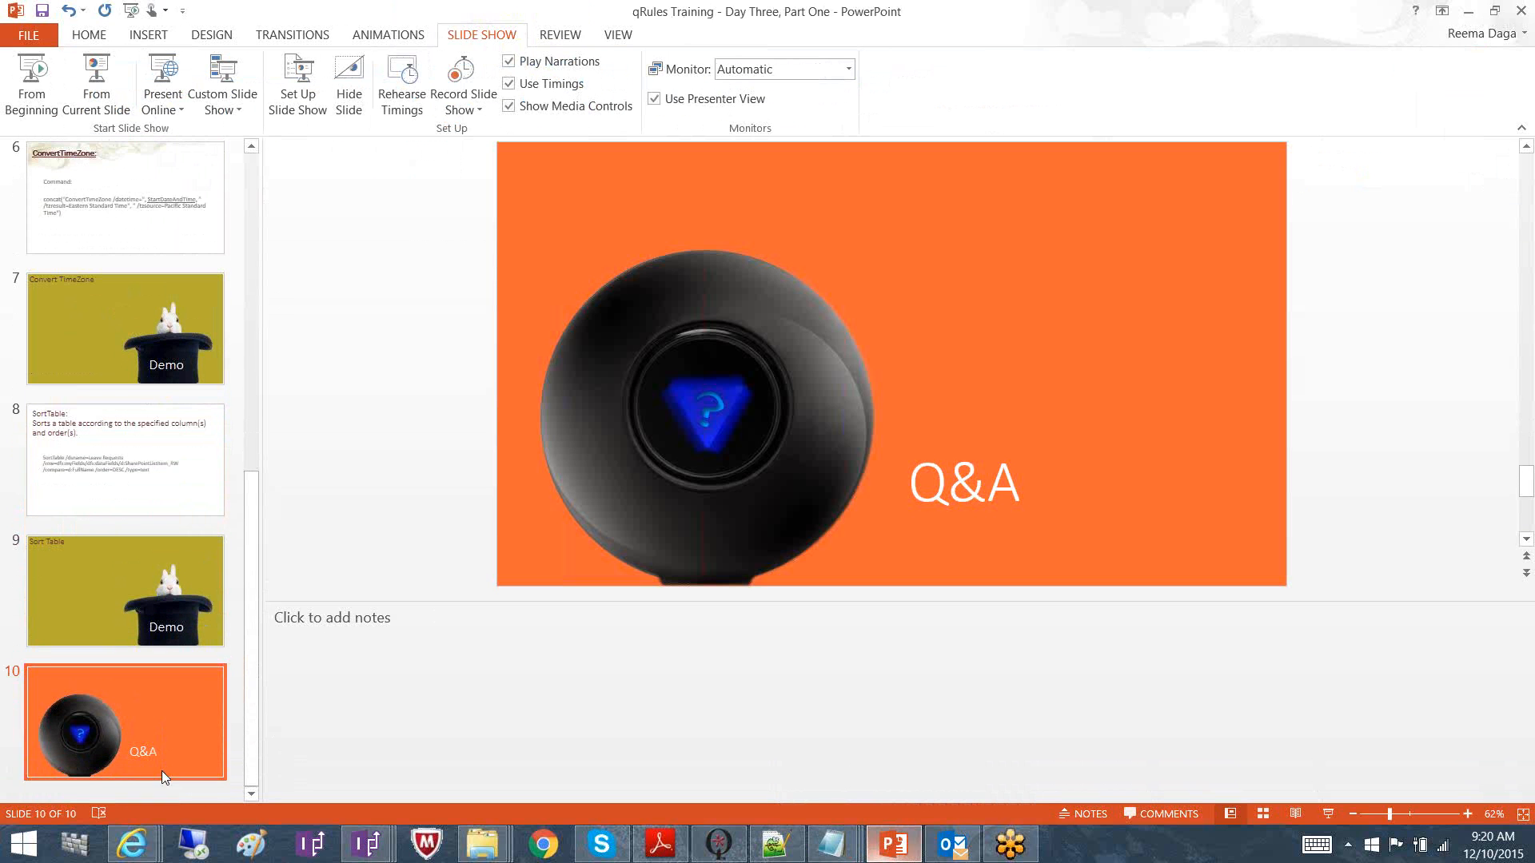
click(100, 94)
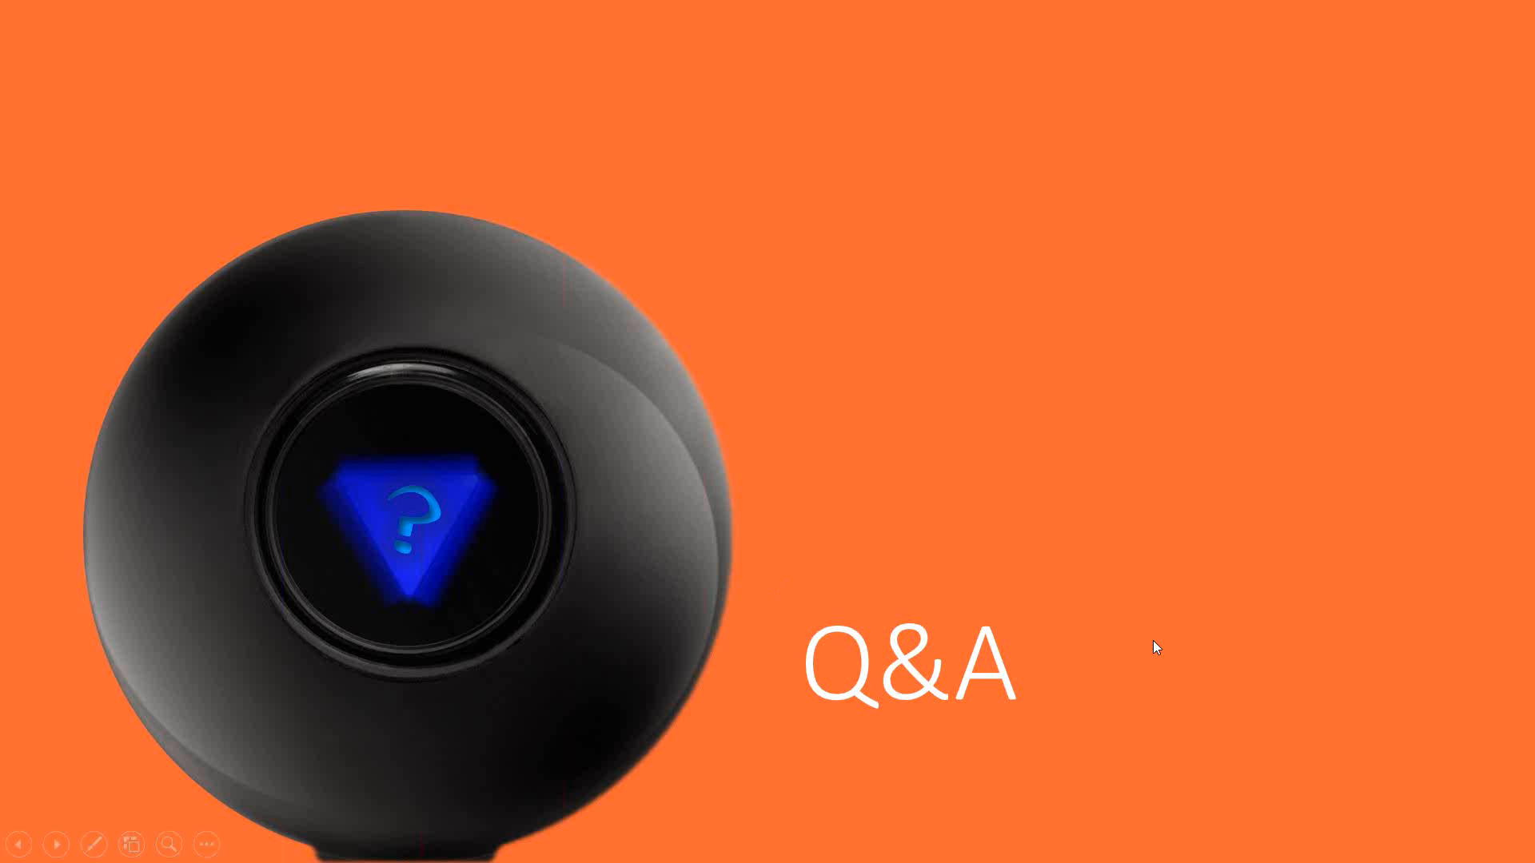